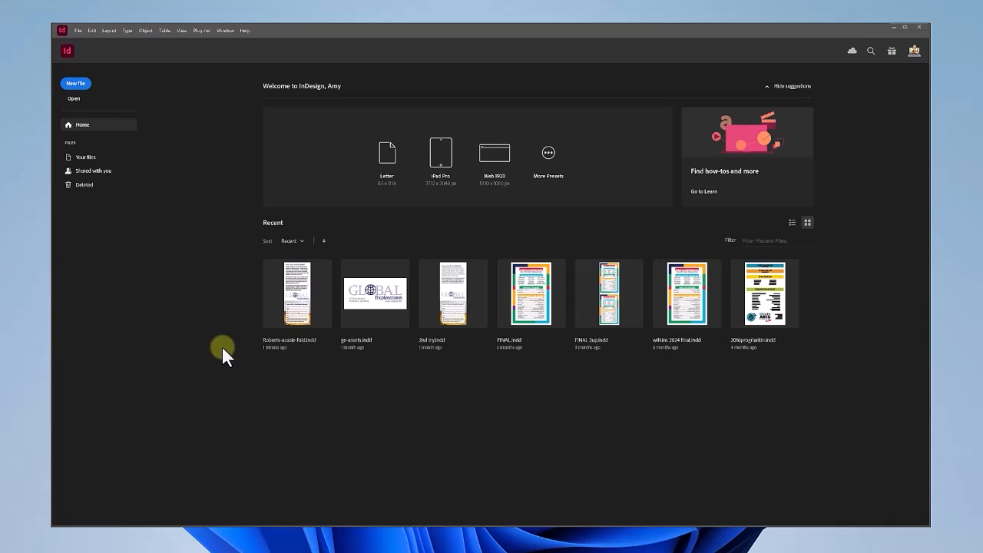
Open the application-wide color settings and choose Custom as the settings preset
left_click(92, 31)
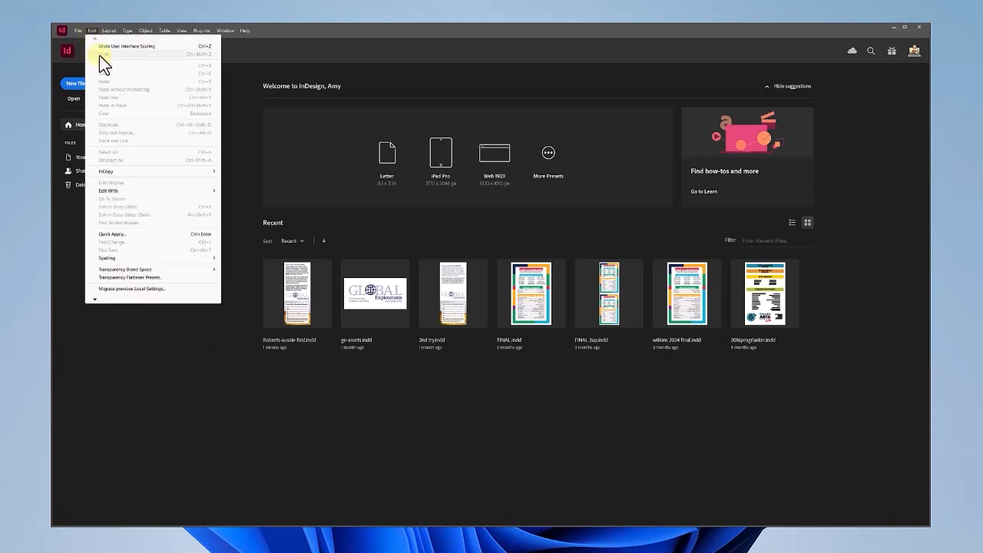
mouse_move(93, 300)
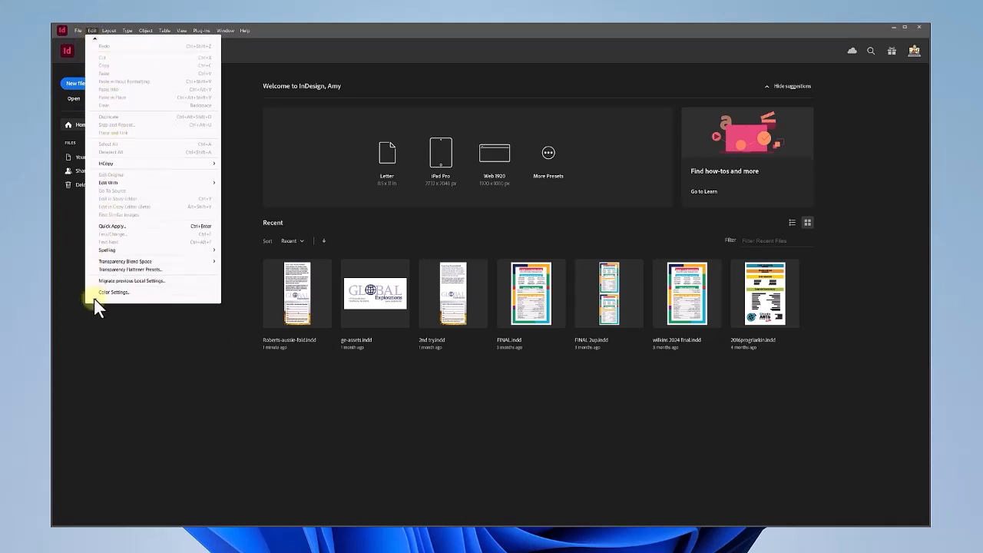
left_click(113, 249)
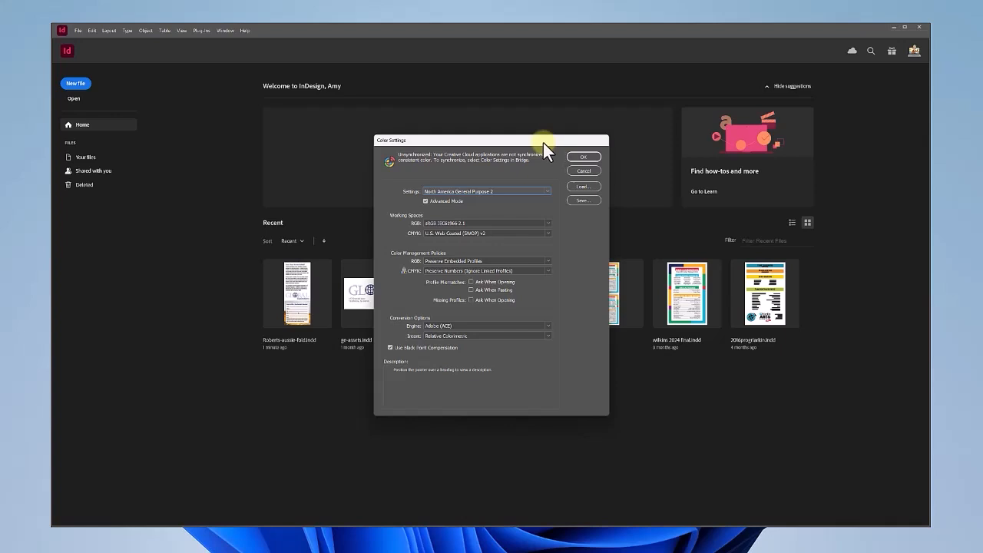
left_click_drag(543, 142, 484, 147)
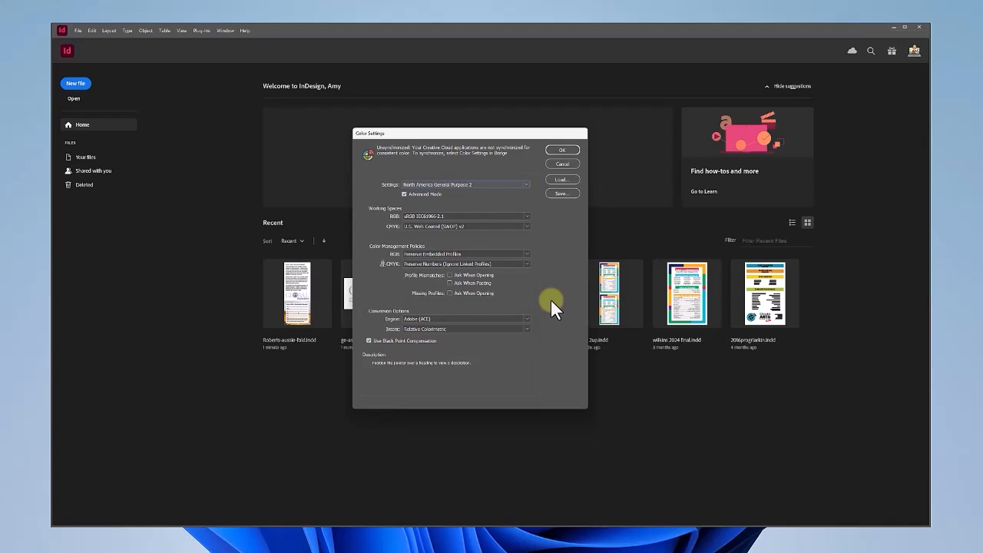
left_click(452, 187)
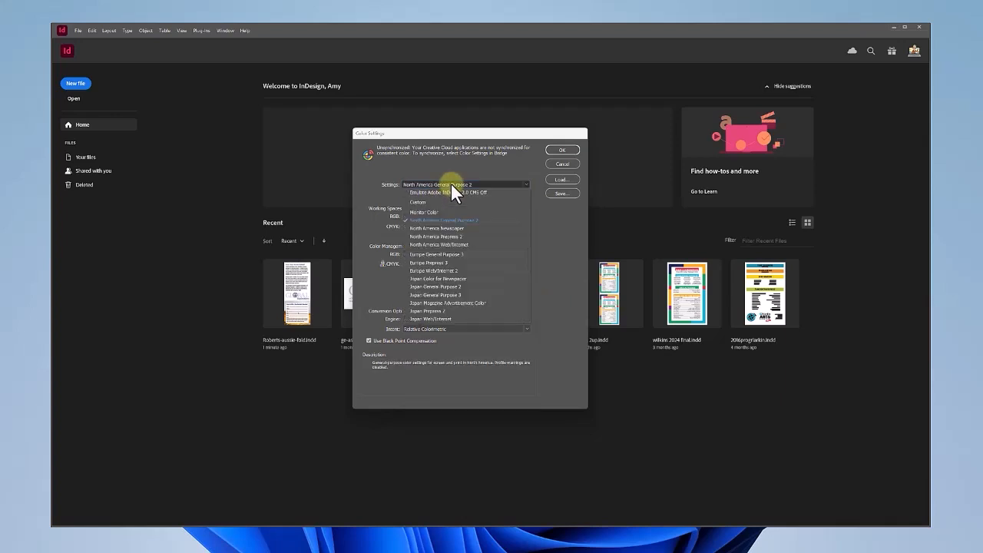
left_click(434, 202)
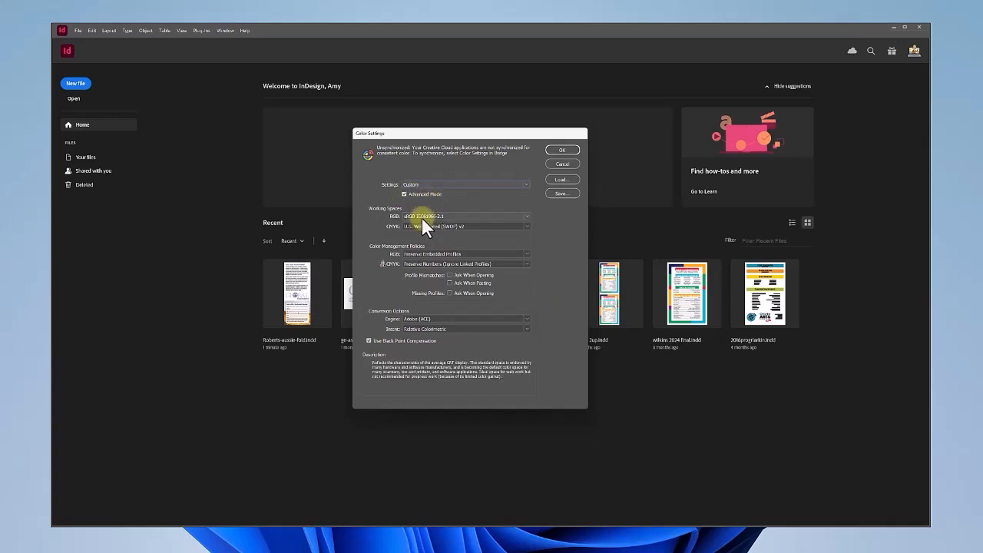
Set the RGB working space to Adobe RGB (1998) and the CMYK working space to U.S. Sheetfed Coated v2
left_click(418, 217)
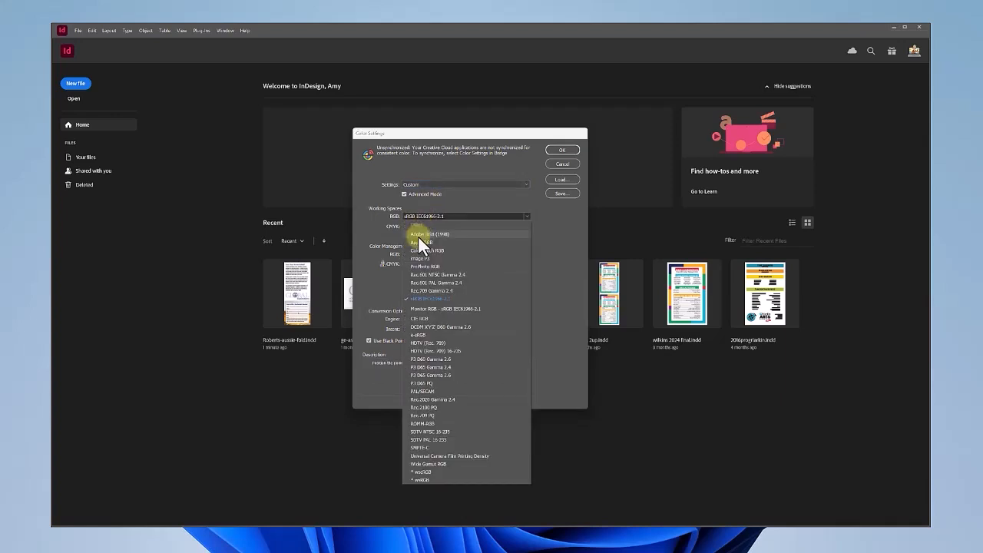
left_click(419, 236)
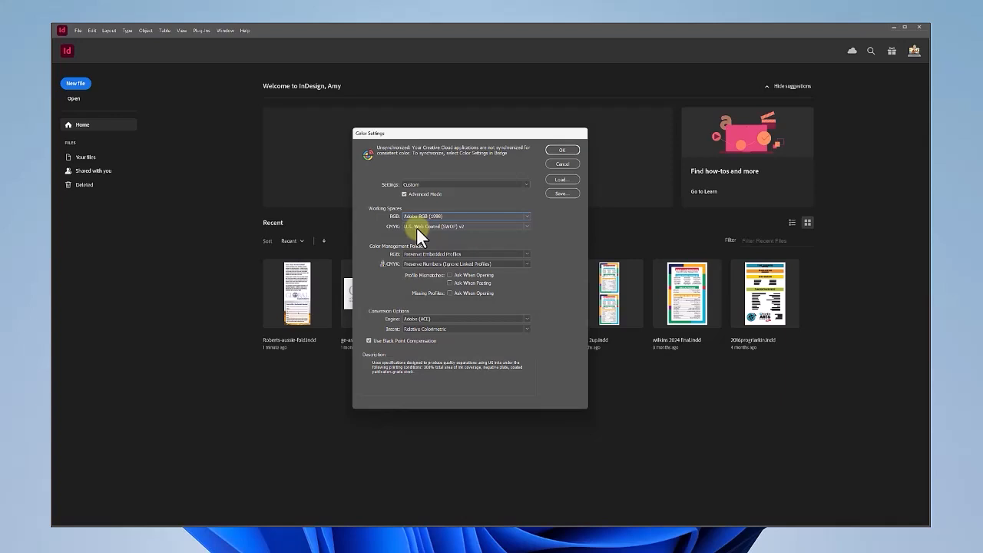
left_click(416, 227)
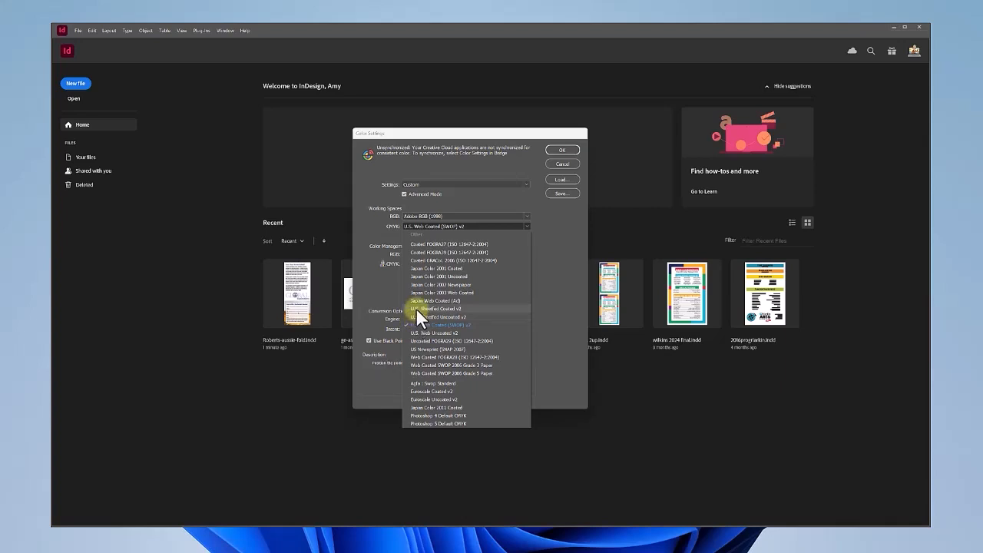
left_click(417, 309)
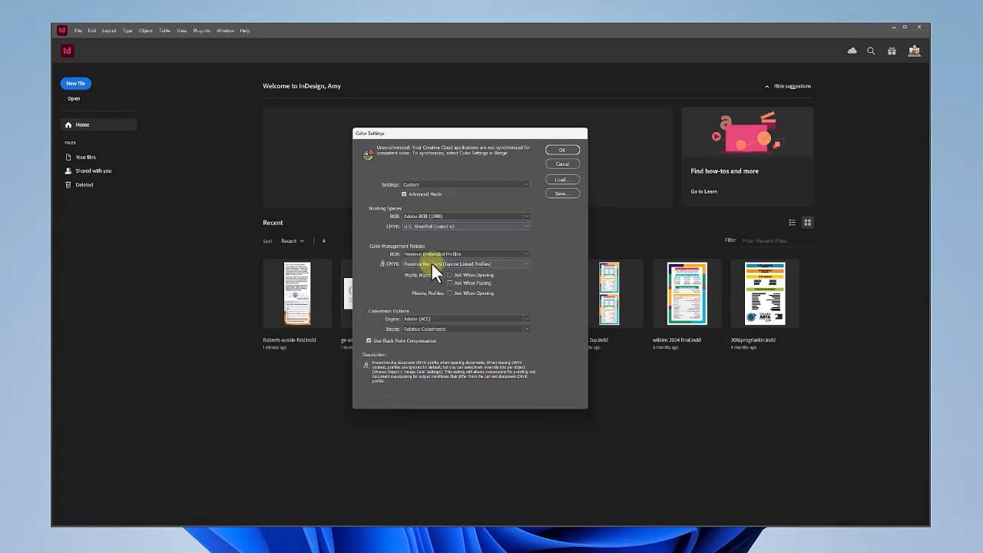
Enable Ask When Opening and Ask When Pasting for profile mismatches, plus Ask When Opening for missing profiles, and apply the color settings
left_click(449, 273)
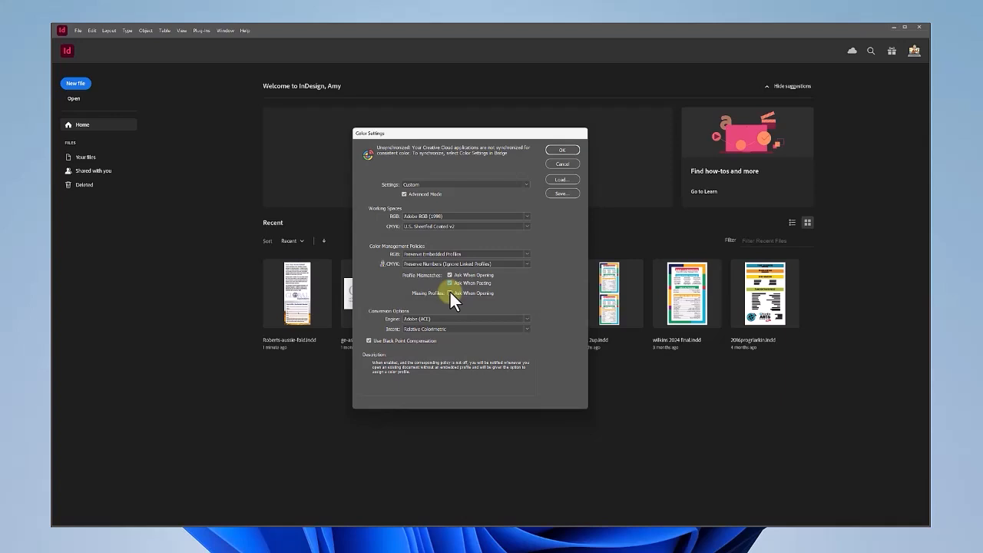
left_click(449, 292)
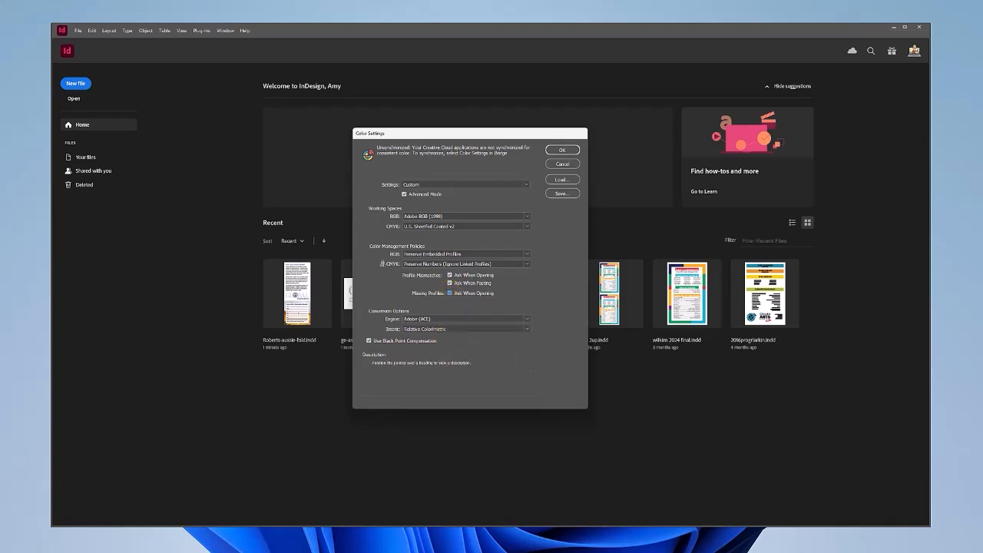
left_click(570, 150)
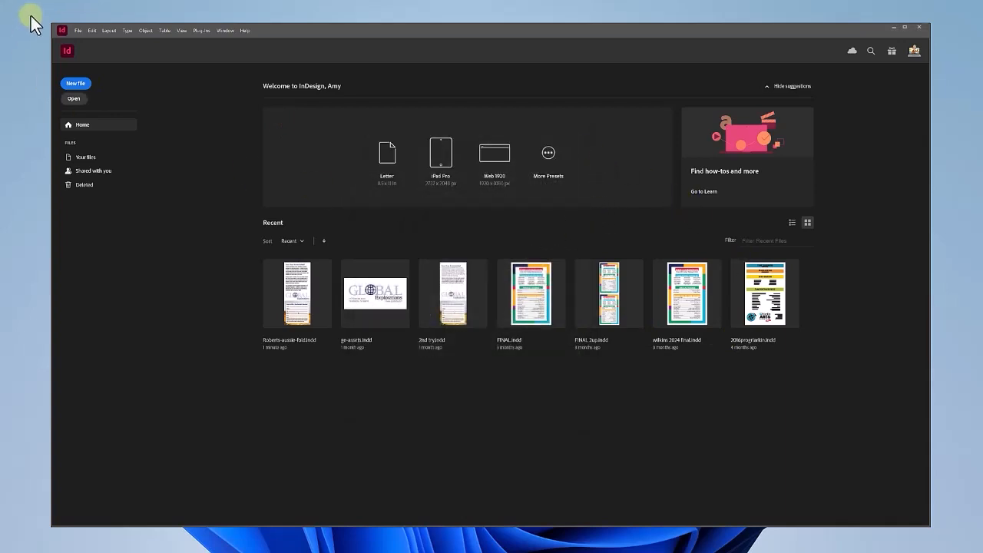
Open cac-brochure.indd from the CACouncil folder inside CACouncil-ID24-RF in ID24 RF Files
left_click(78, 31)
left_click(91, 53)
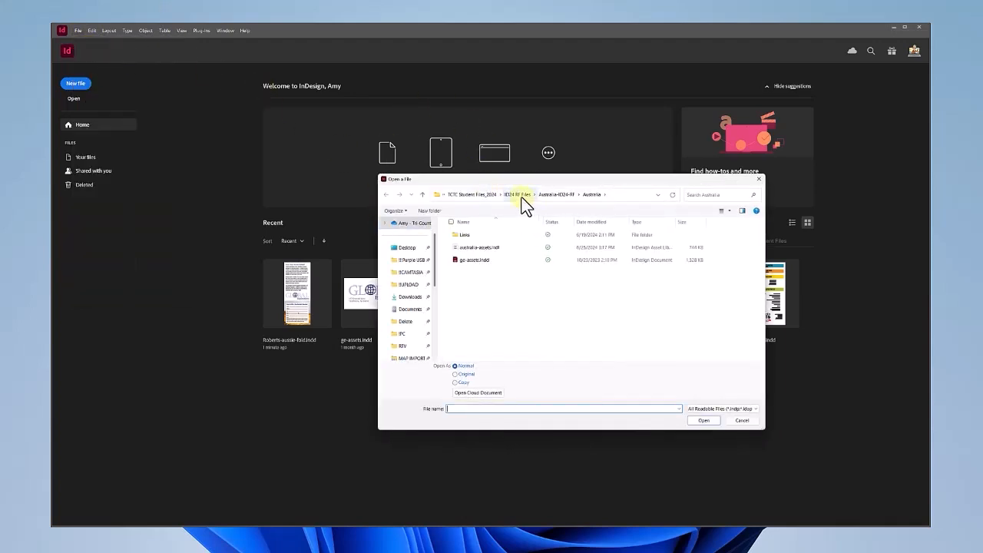
left_click(521, 197)
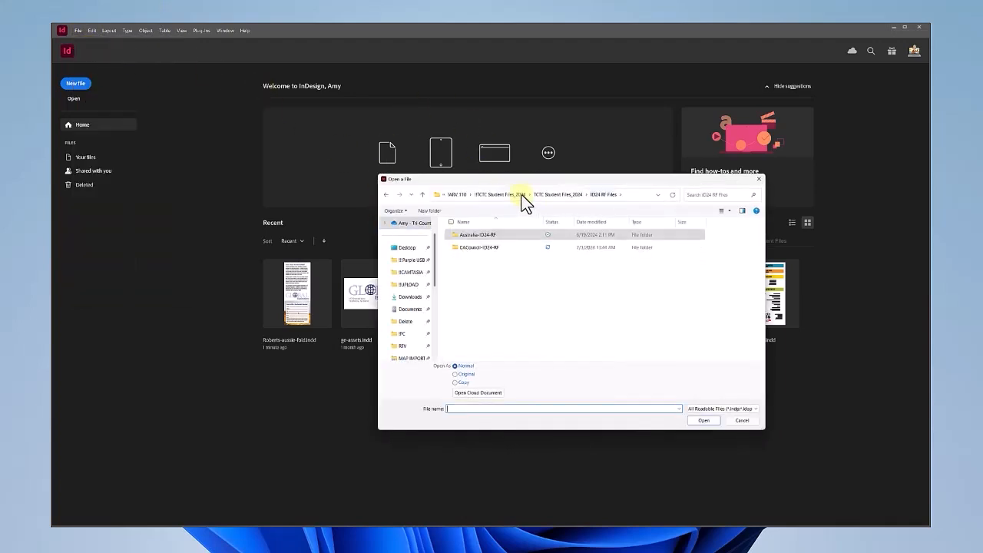
left_click(466, 248)
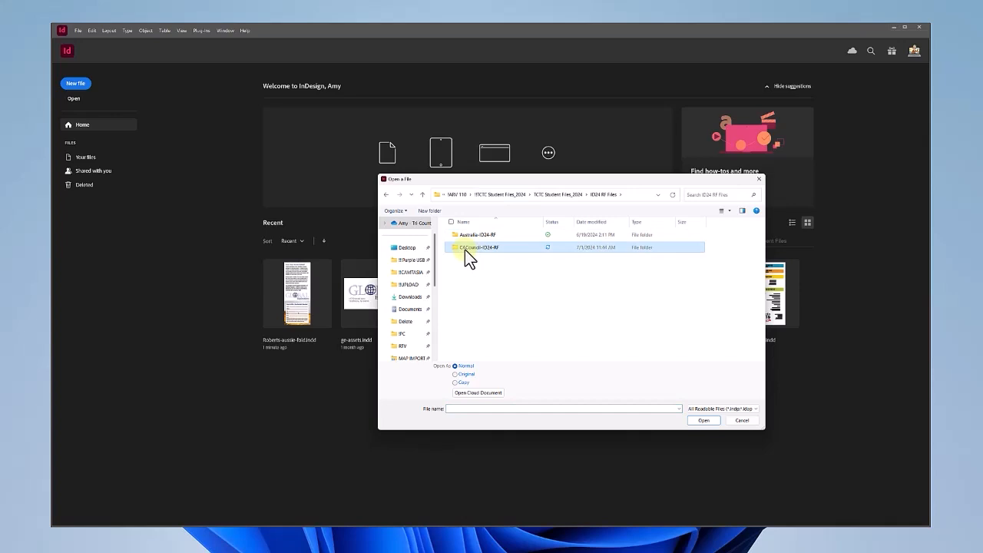
double_click(465, 249)
double_click(460, 236)
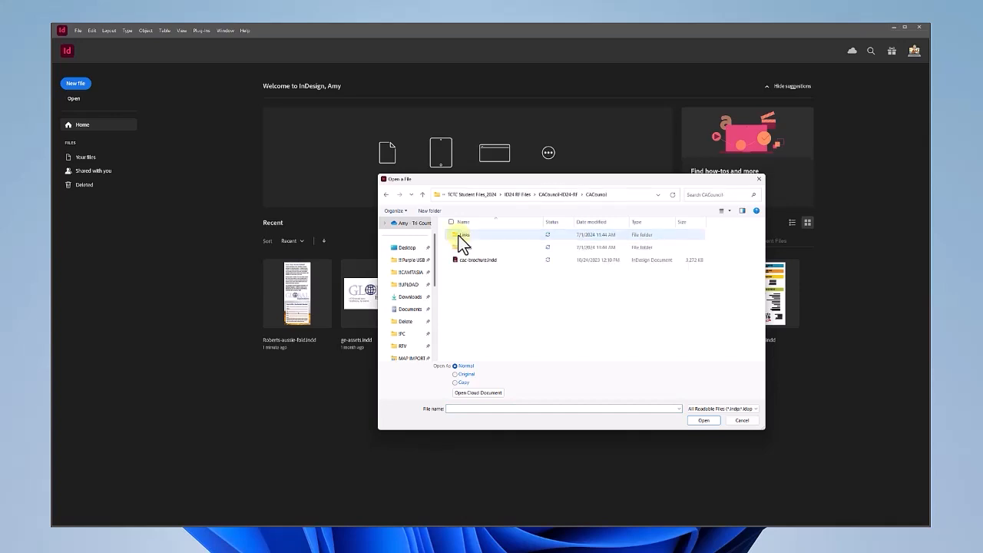
left_click(470, 263)
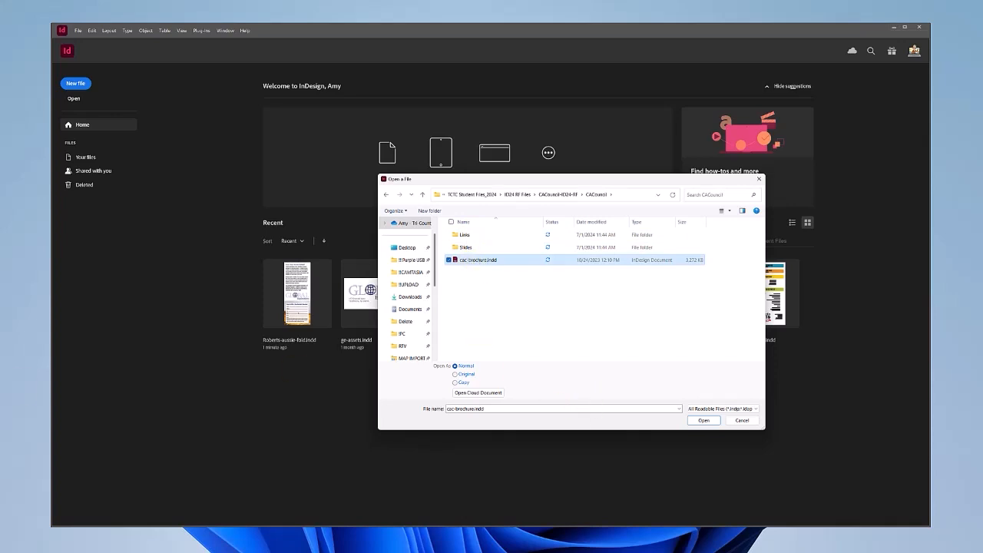
key("Return")
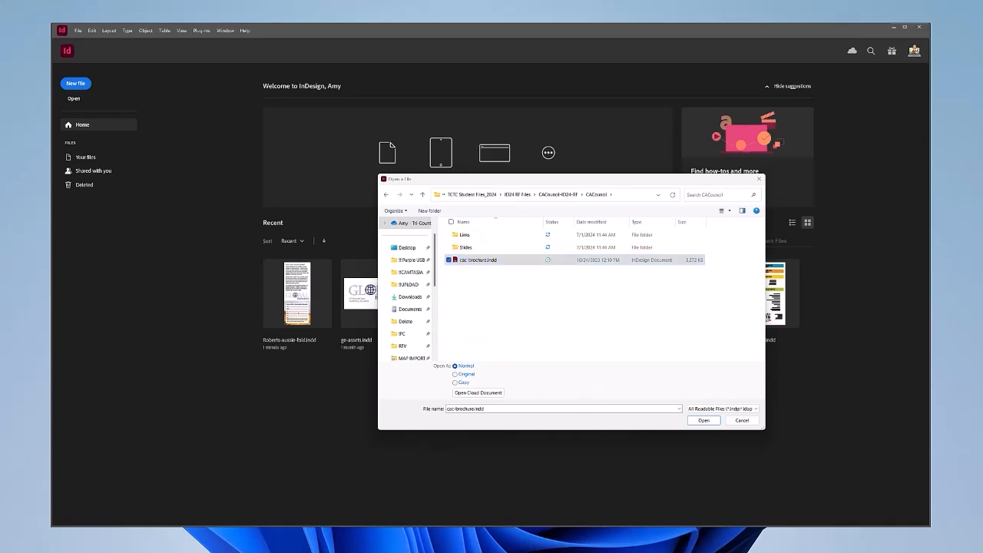
left_click(704, 421)
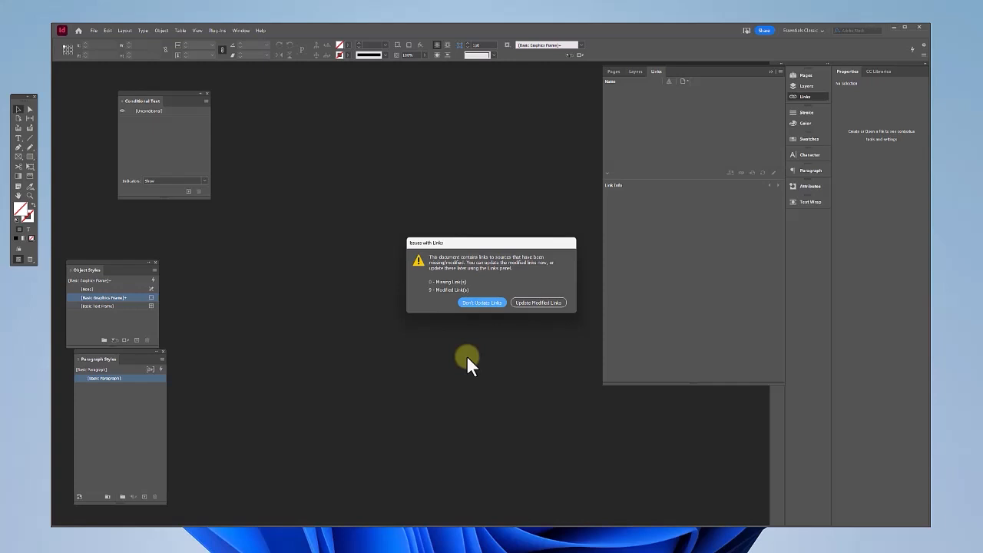
Update the modified links and adjust the document's RGB and CMYK settings to match the current color settings
left_click(537, 303)
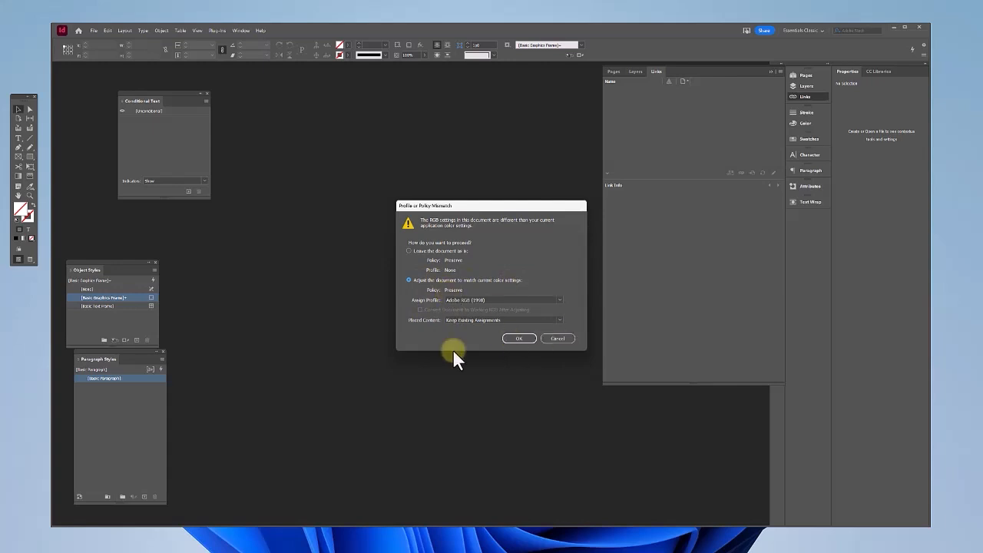
left_click(516, 339)
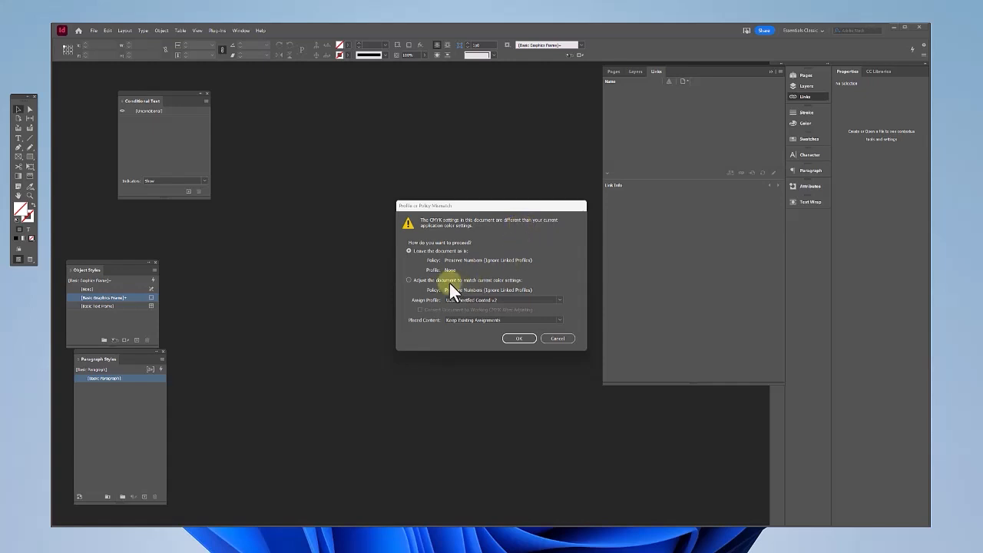
left_click(408, 280)
left_click(520, 339)
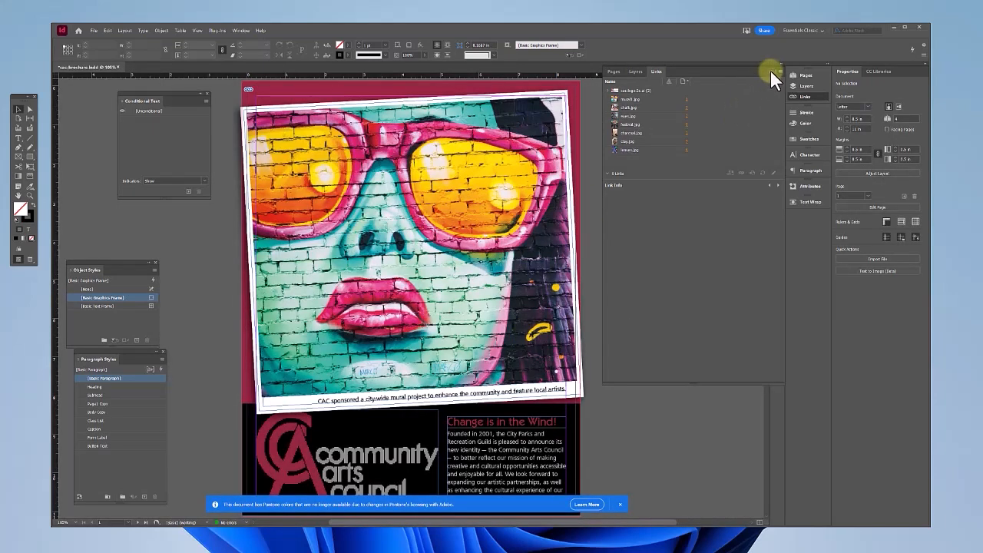
Collapse the expanded Links panel and dismiss the notice about unavailable Pantone colors
left_click(771, 70)
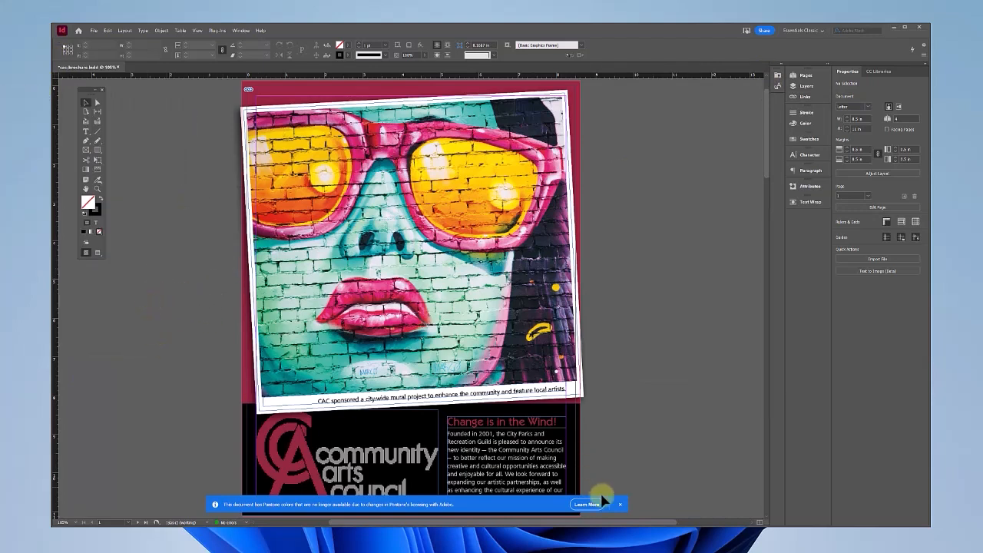
left_click(620, 505)
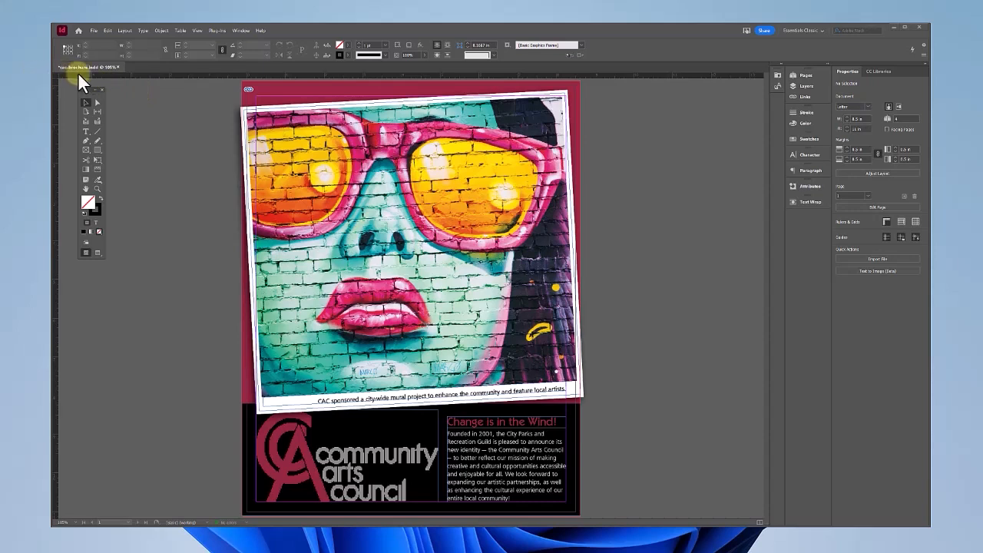
Start saving the brochure as a new file and create a folder named Brochure color in the personal WIP folder
left_click(93, 30)
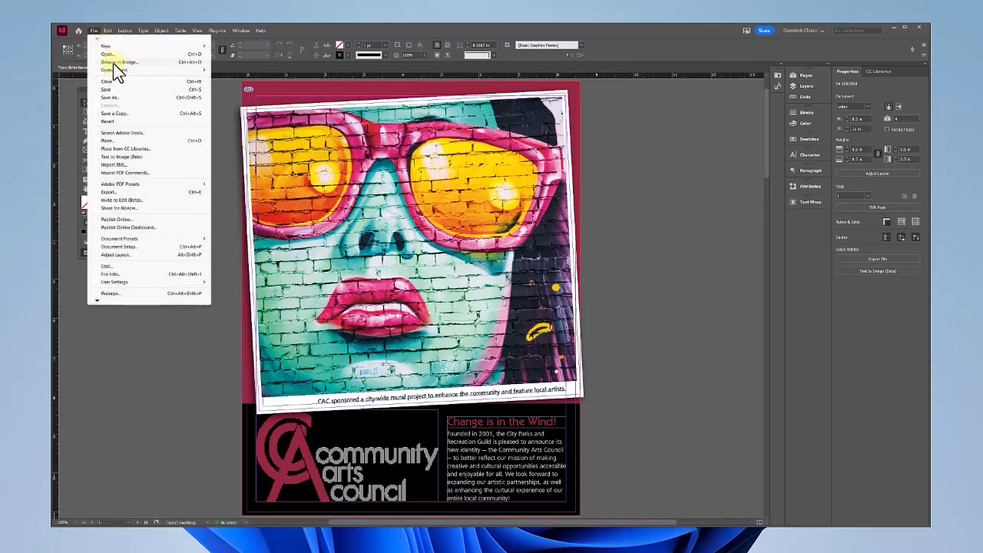
left_click(107, 97)
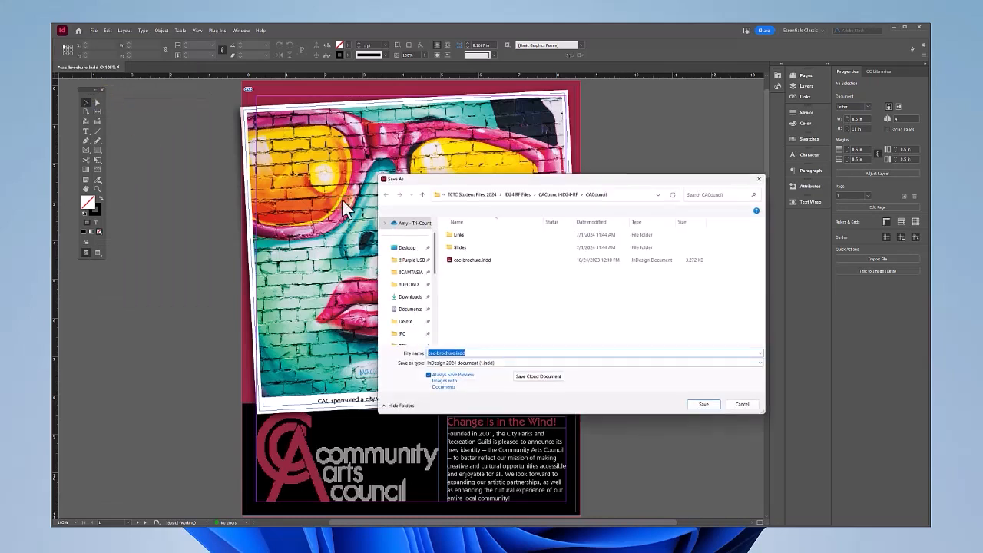
left_click(469, 193)
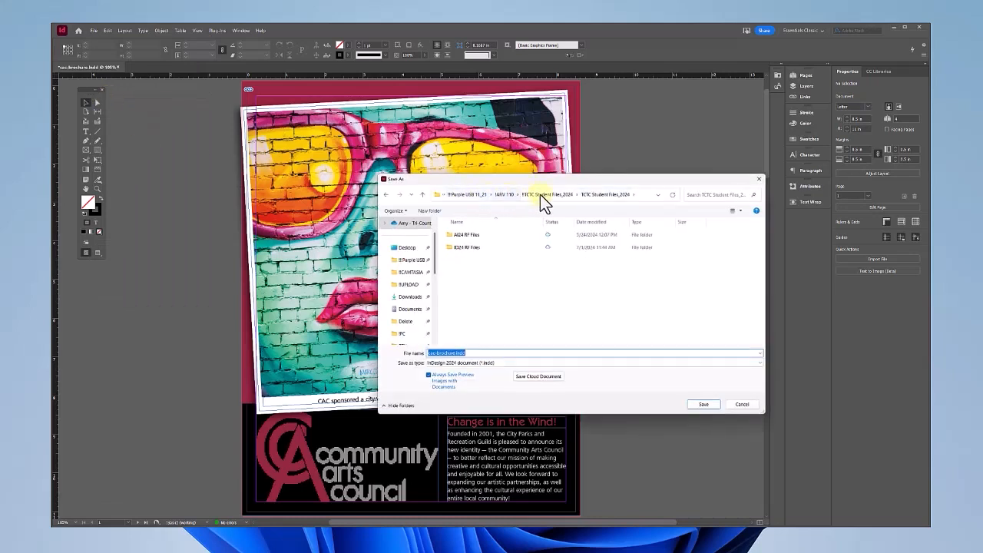
left_click(502, 196)
double_click(456, 238)
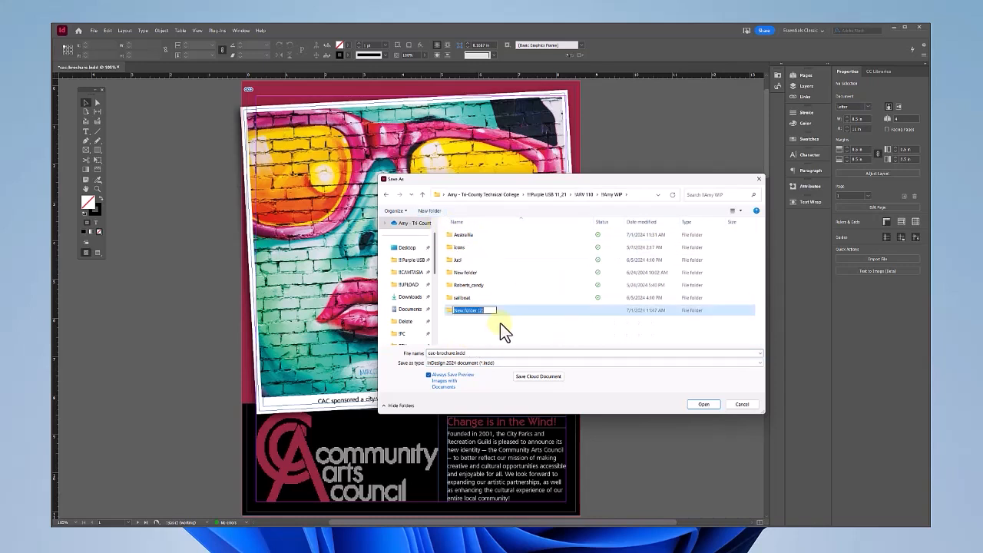
type("Brochure color")
left_click(500, 323)
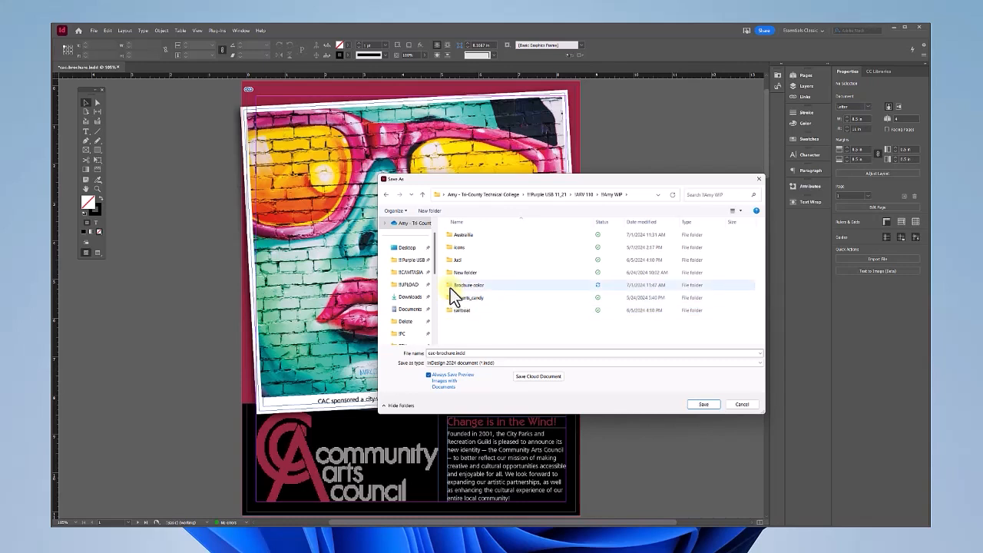
Save the document in the Brochure color folder, naming it with the designer's last name followed by -brochure
double_click(451, 288)
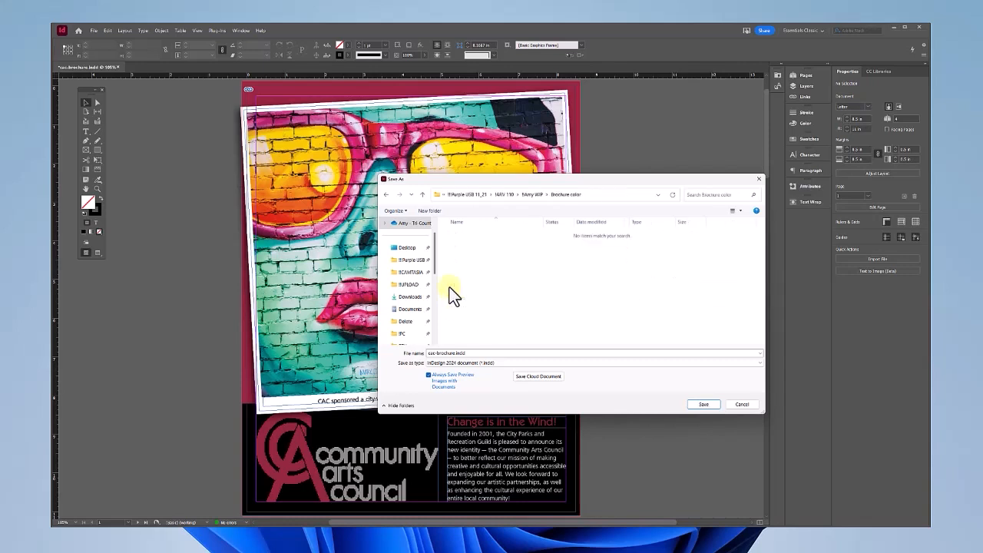
left_click(428, 354)
type("c")
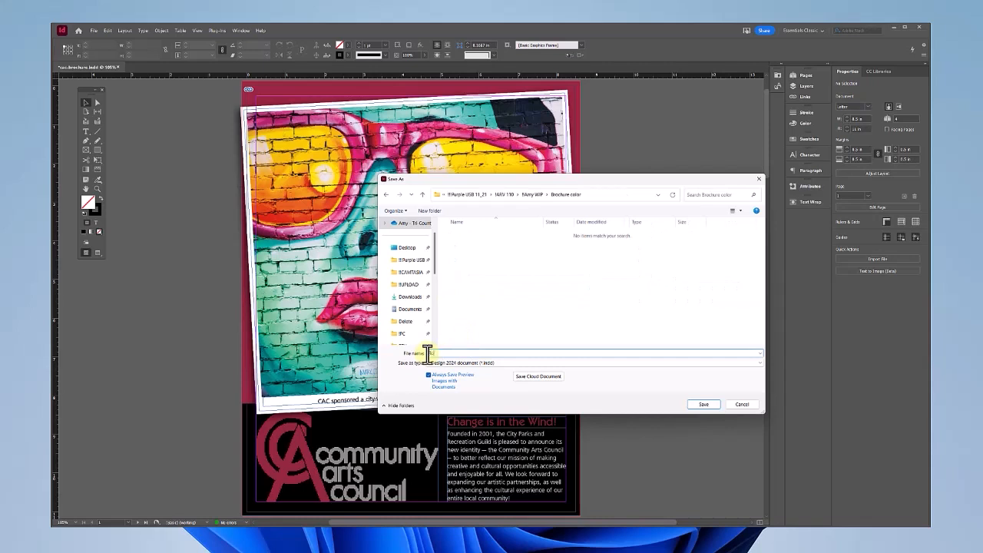
type("oberts-brochure")
left_click(709, 406)
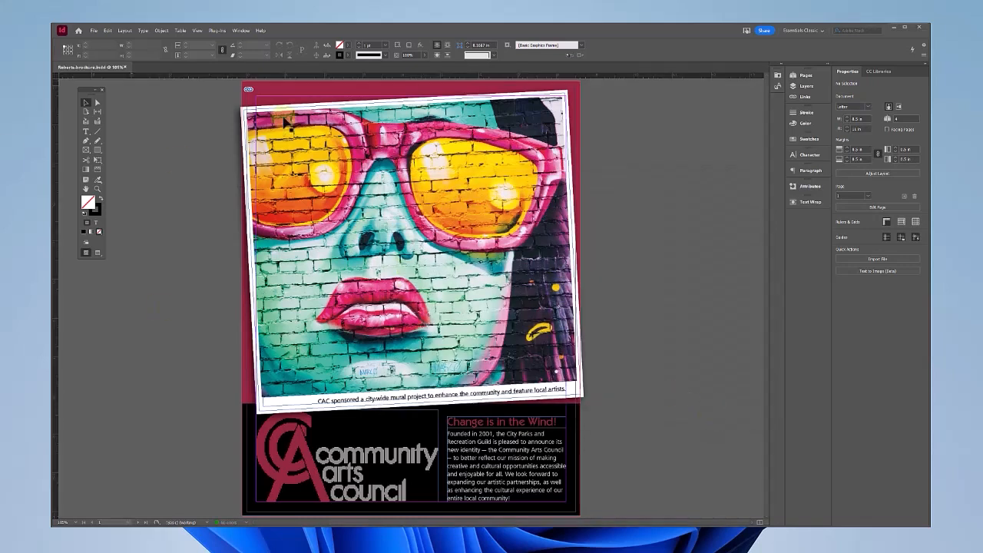
Show the Separations Preview panel, set its view to Separations and enlarge the panel to list all inks
left_click(240, 30)
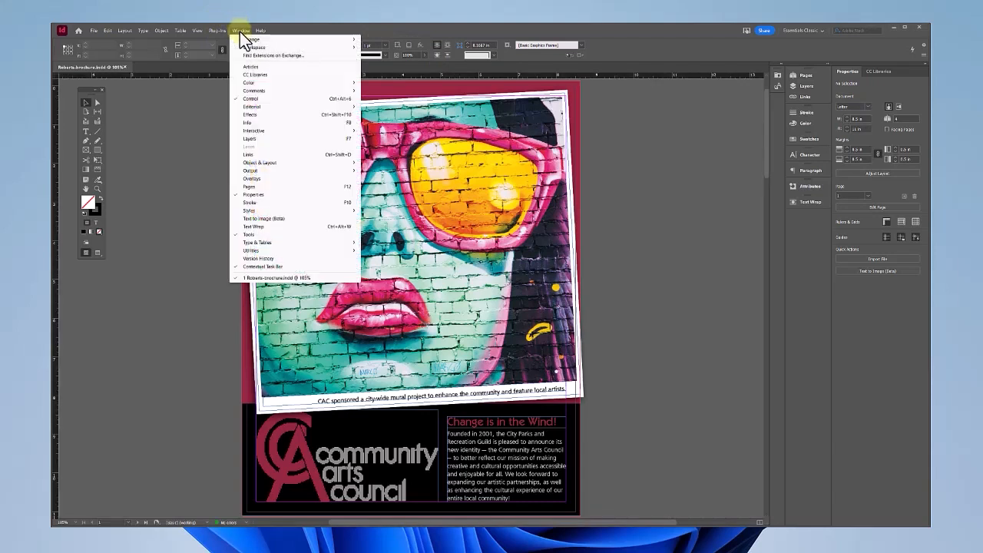
mouse_move(256, 172)
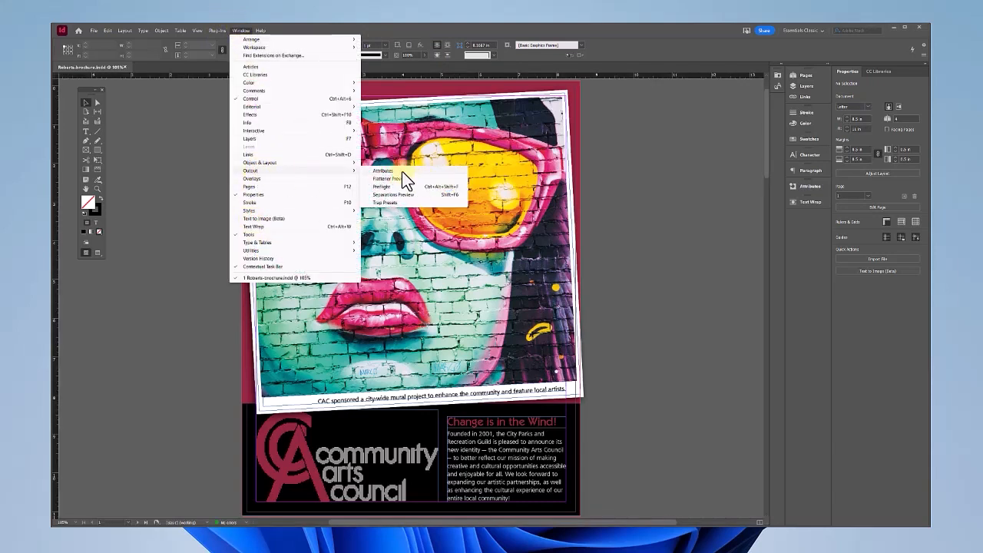
left_click(393, 195)
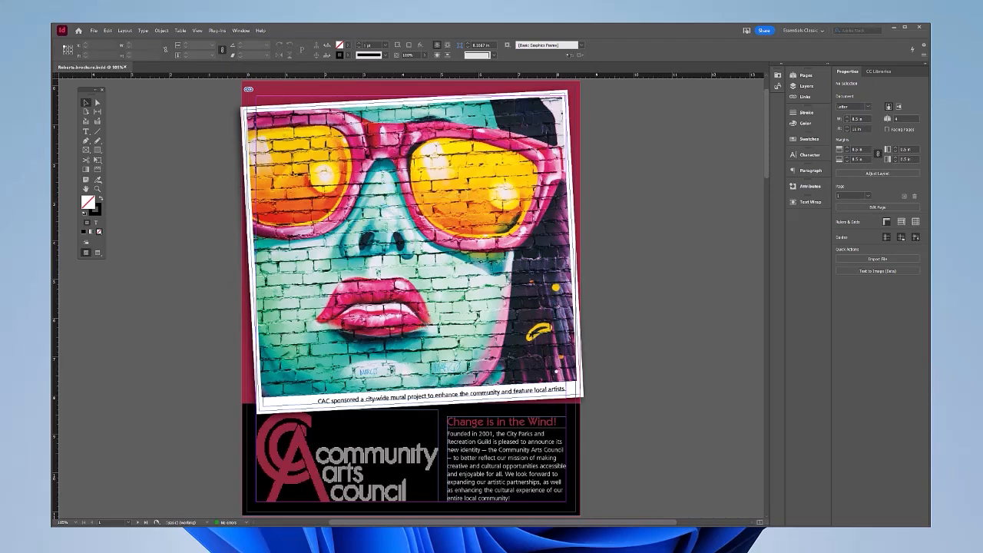
left_click_drag(202, 160, 174, 166)
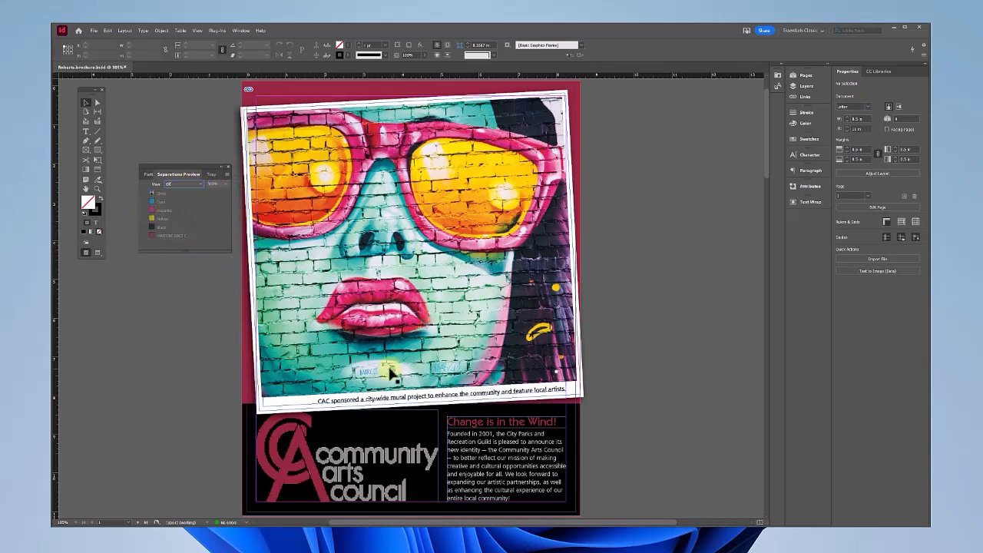
left_click(200, 185)
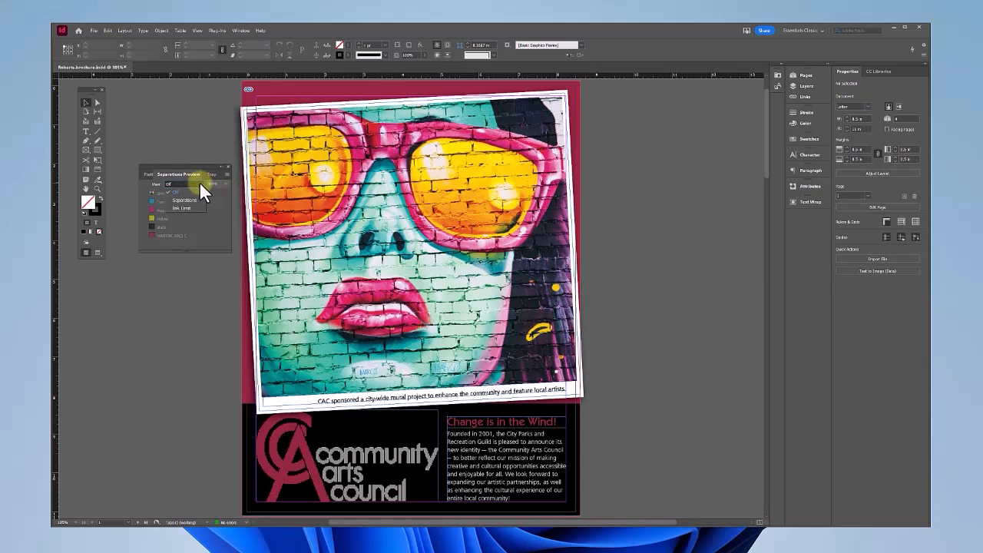
left_click(196, 200)
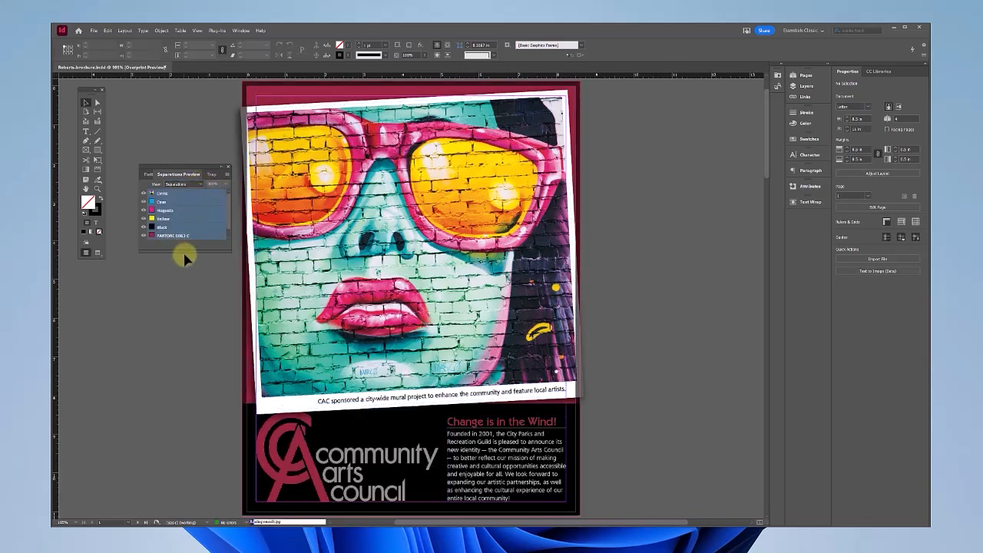
left_click_drag(183, 250, 171, 345)
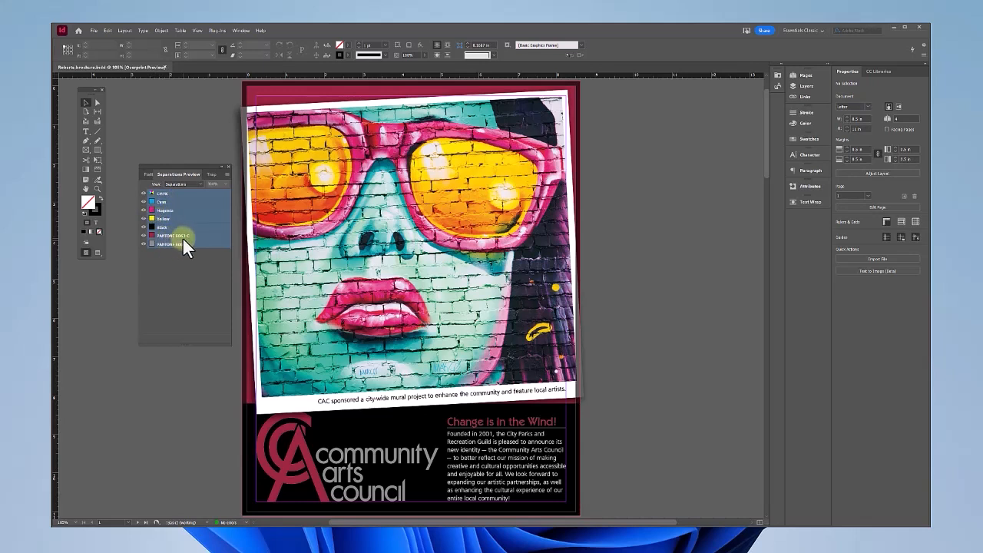
Hide the CMYK and gray Pantone plates and examine where the red Pantone ink is used throughout the brochure
left_click(142, 192)
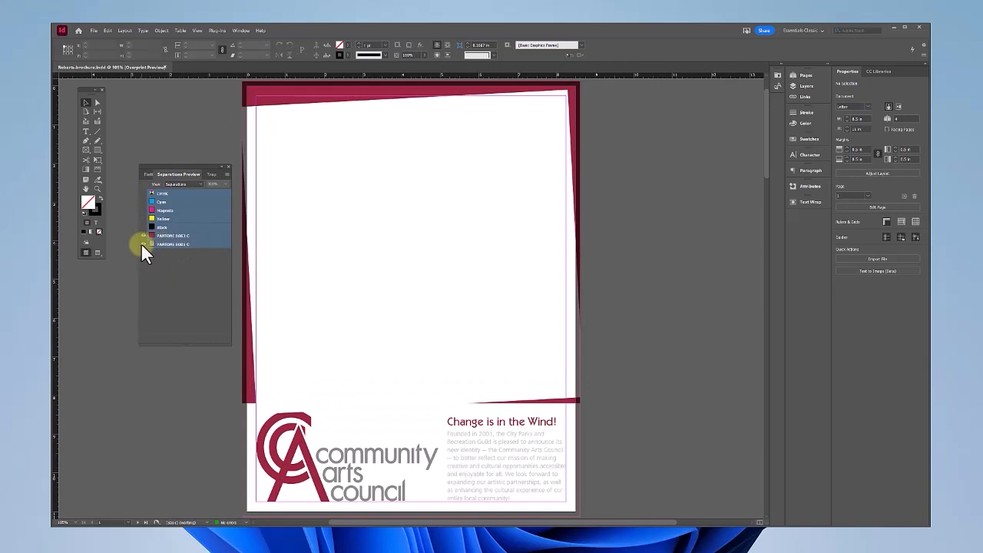
left_click(142, 243)
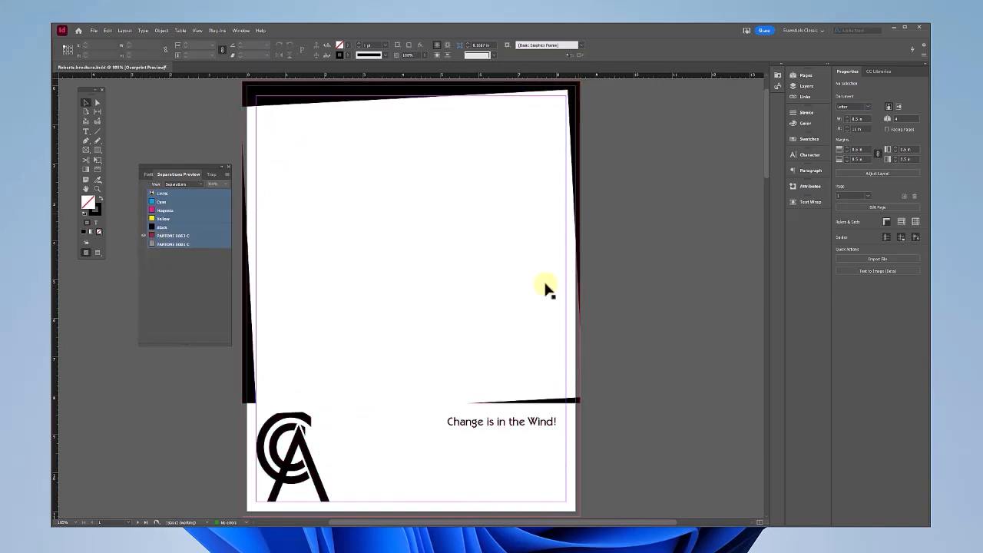
scroll(355, 399, "down", 15)
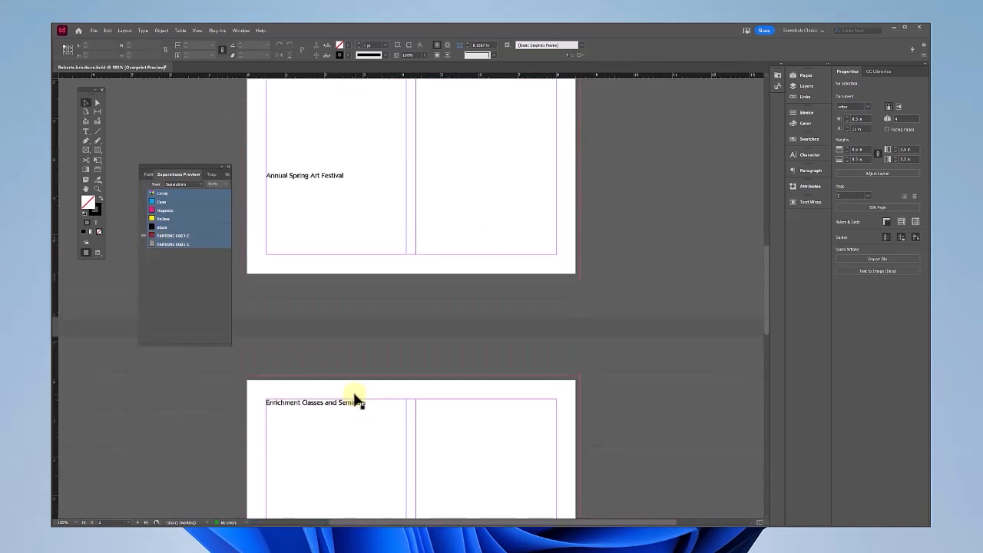
scroll(355, 399, "down", 15)
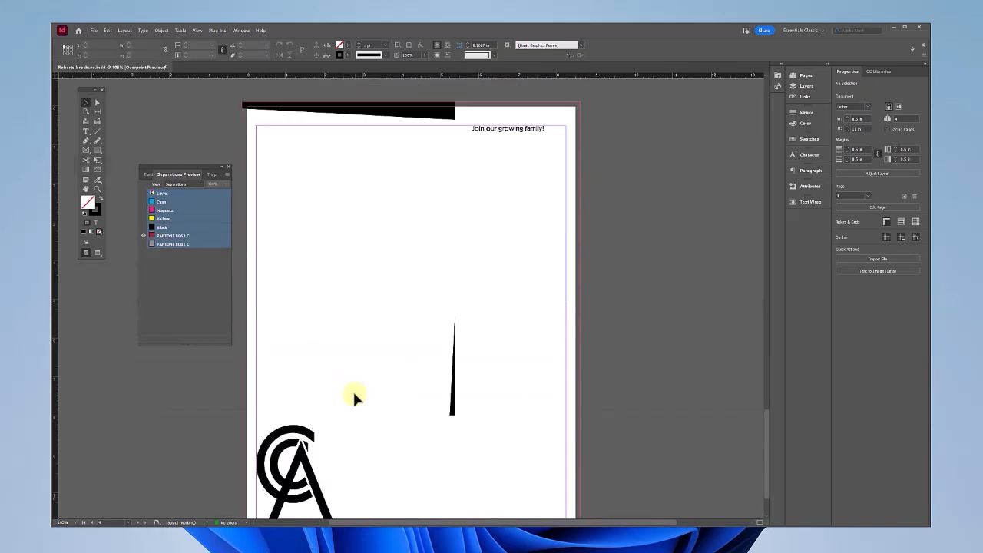
Isolate the gray Pantone plate instead of the red one and examine its use across the brochure pages
left_click(144, 244)
left_click(144, 235)
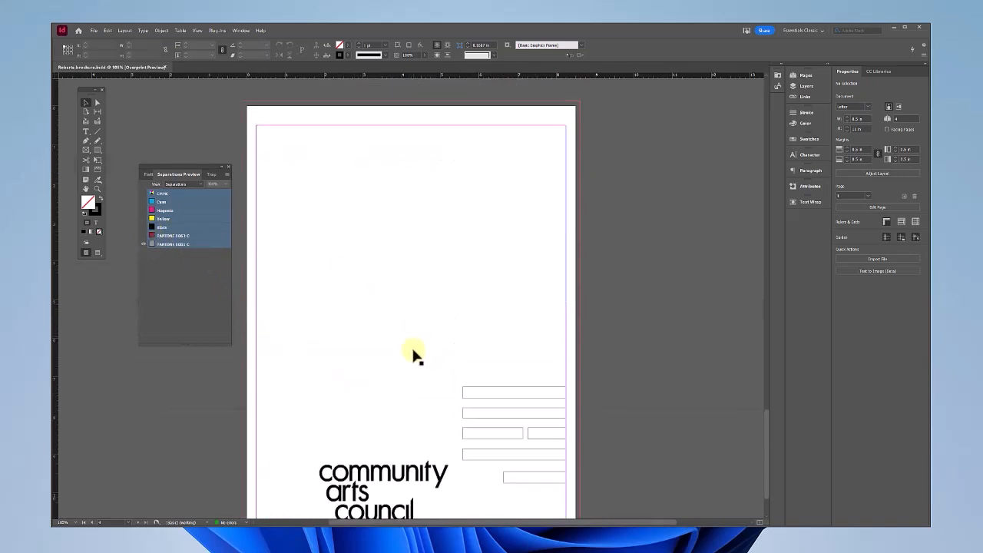
scroll(412, 355, "down", 2)
scroll(412, 355, "down", 15)
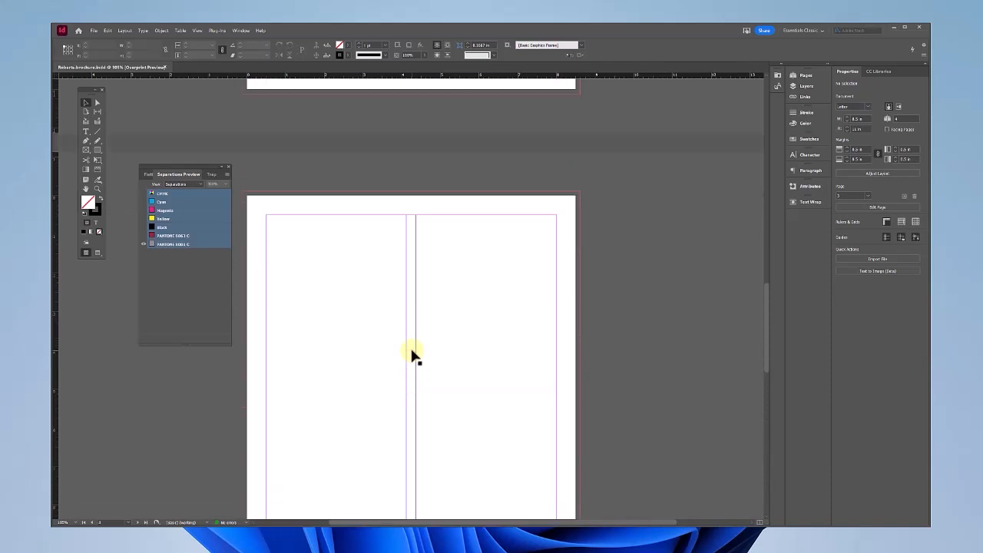
scroll(413, 355, "up", 10)
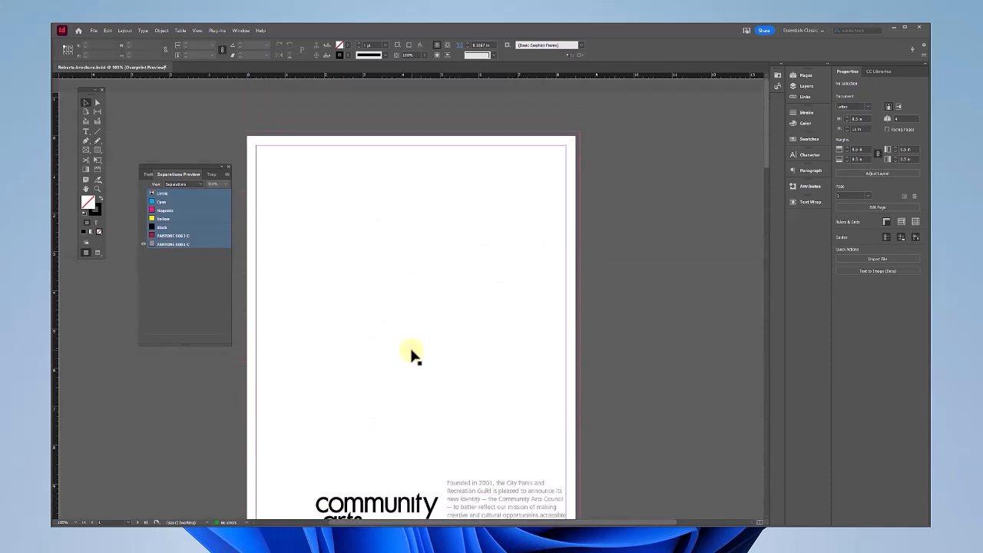
Display only the CMYK plates and examine how the brochure pages look without the Pantone spot inks
left_click(143, 194)
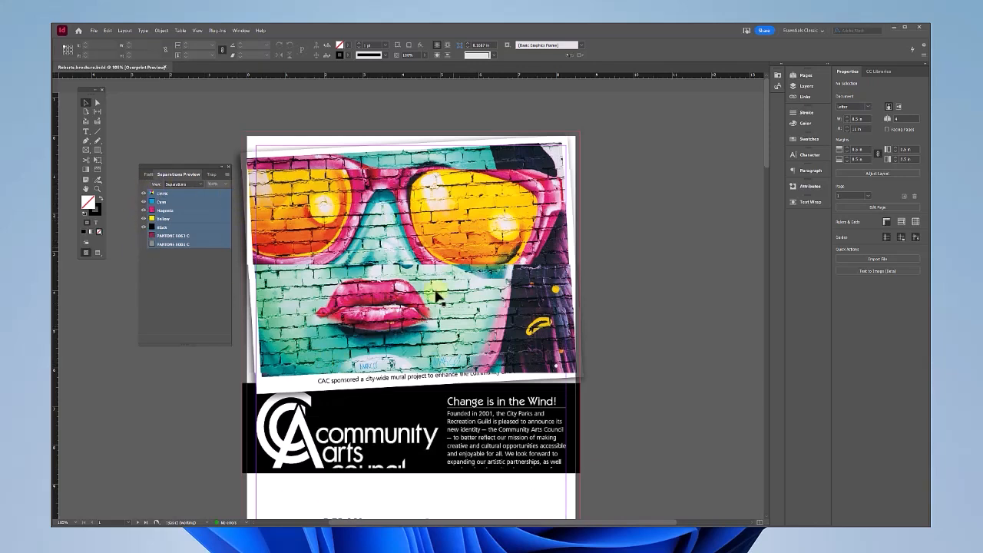
scroll(340, 402, "down", 4)
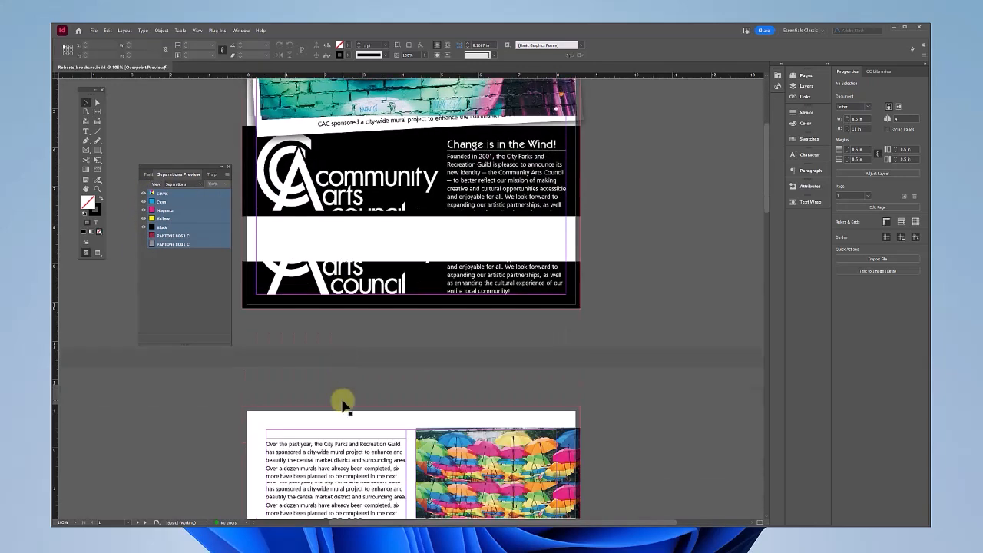
scroll(342, 404, "down", 3)
scroll(342, 403, "up", 8)
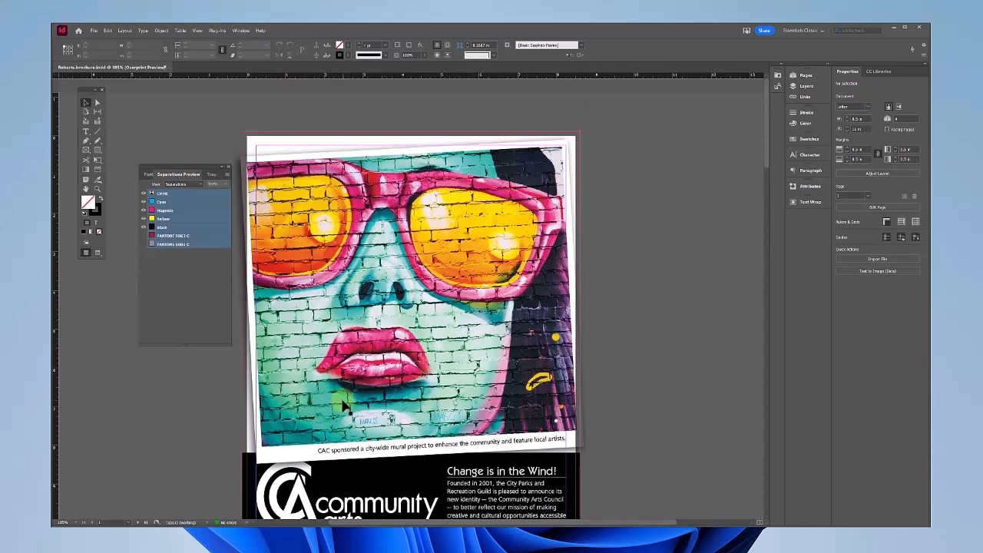
Display both Pantone spot plates together with the CMYK plates to view the complete separations
left_click(143, 244)
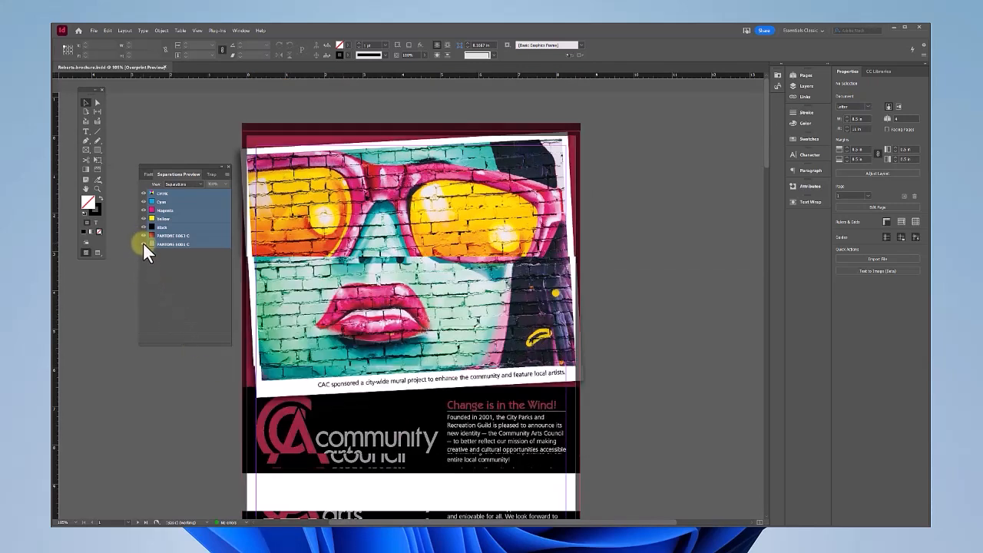
scroll(384, 292, "down", 1)
scroll(384, 292, "up", 1)
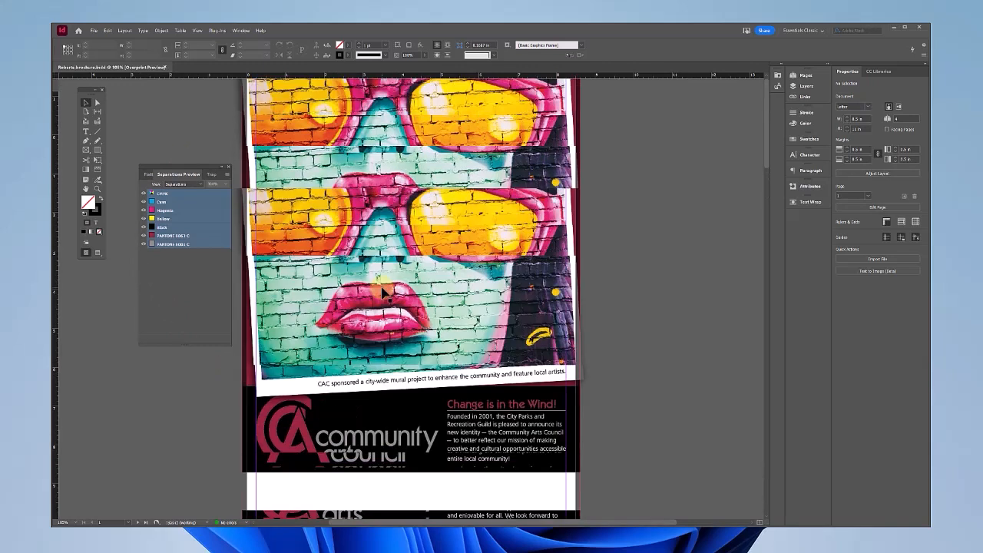
Turn off the separations view and dock the Separations Preview panel group with the collapsed panels
left_click(201, 184)
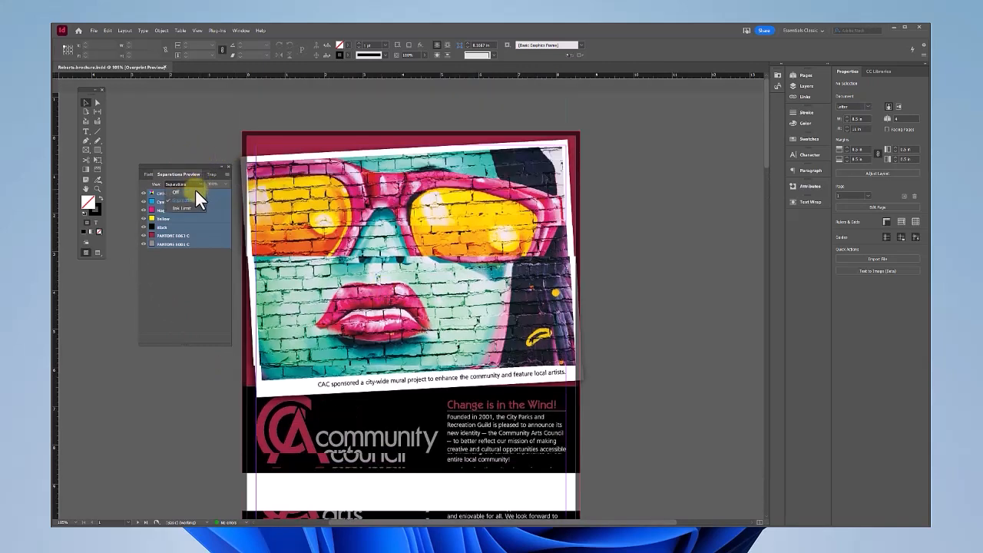
left_click(191, 192)
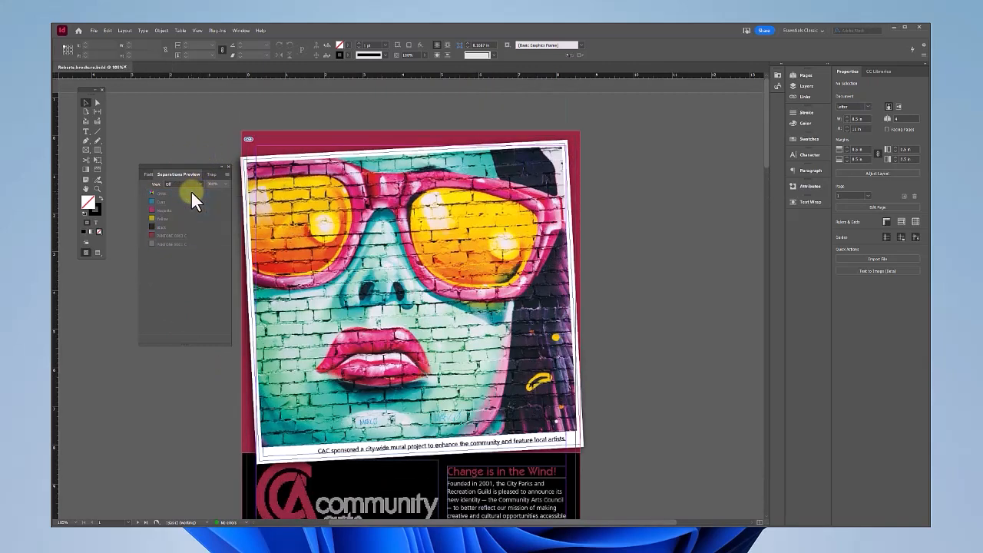
left_click(202, 184)
left_click(175, 192)
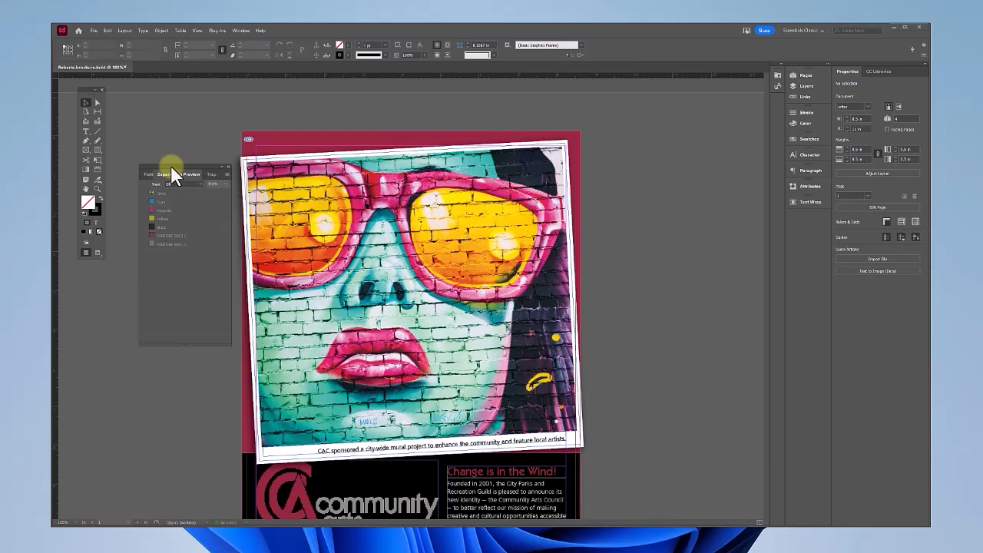
left_click_drag(171, 165, 804, 220)
Place the text cursor in the front page's body copy and enable change tracking in all stories
key("t")
scroll(236, 359, "down", 3)
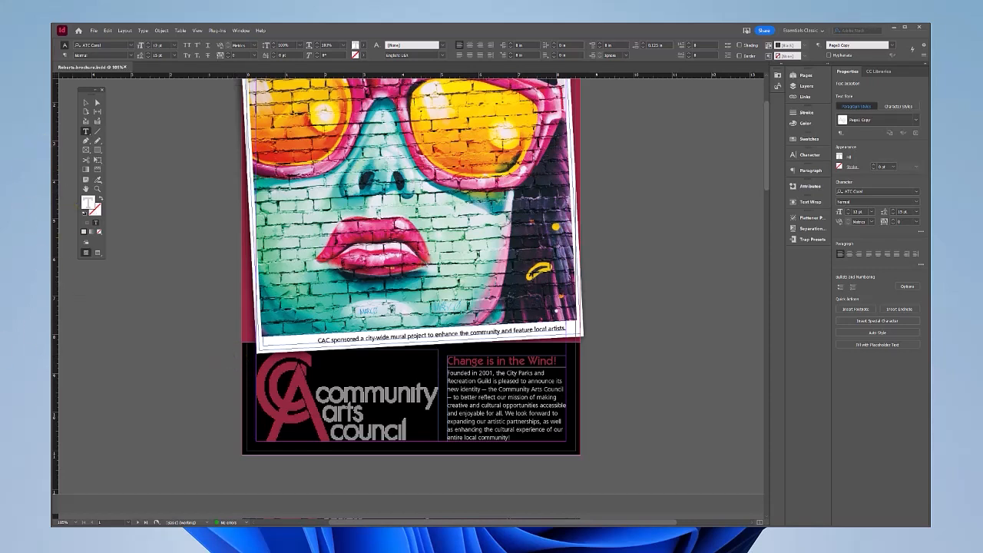
left_click(143, 30)
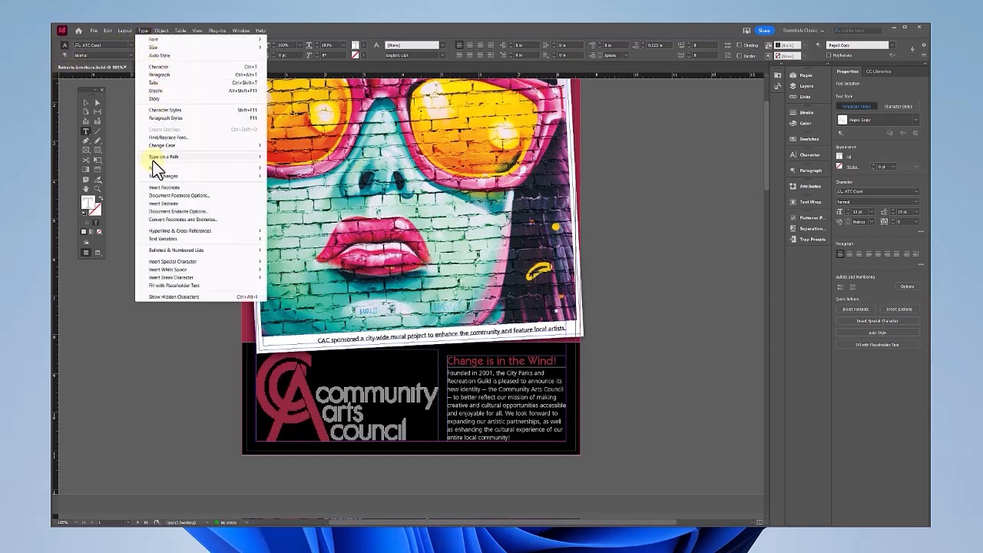
mouse_move(154, 176)
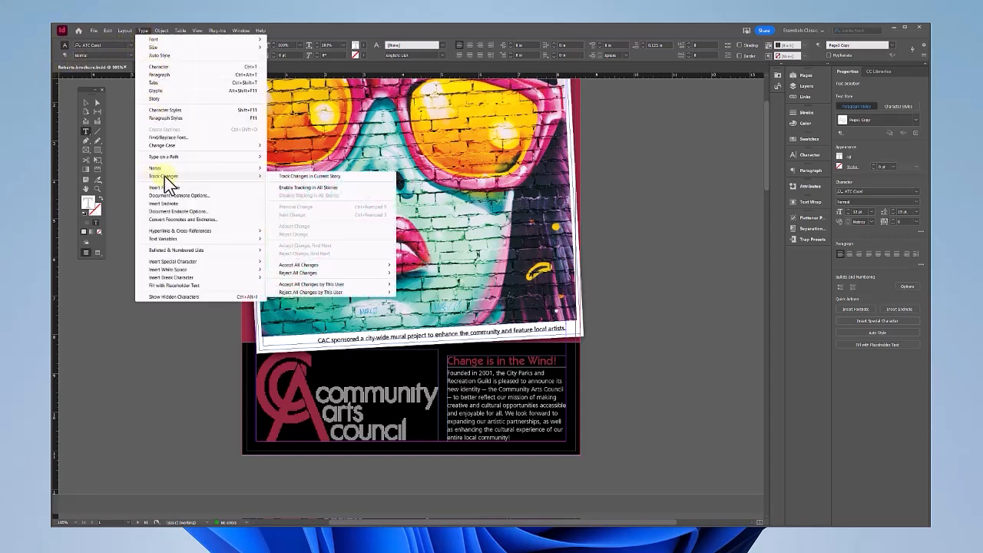
left_click(320, 188)
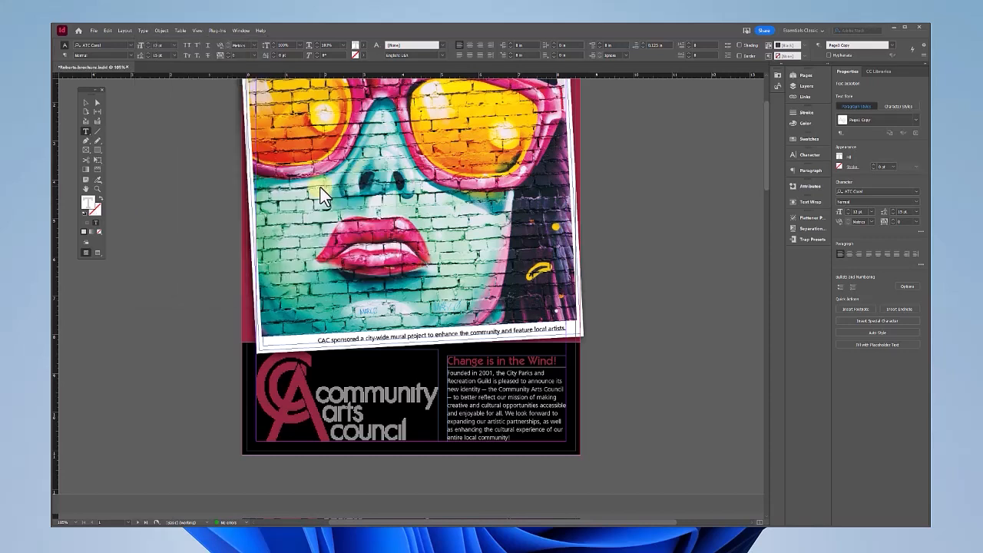
Open the Track Changes preferences and set the marking for added text to Underline
left_click(106, 31)
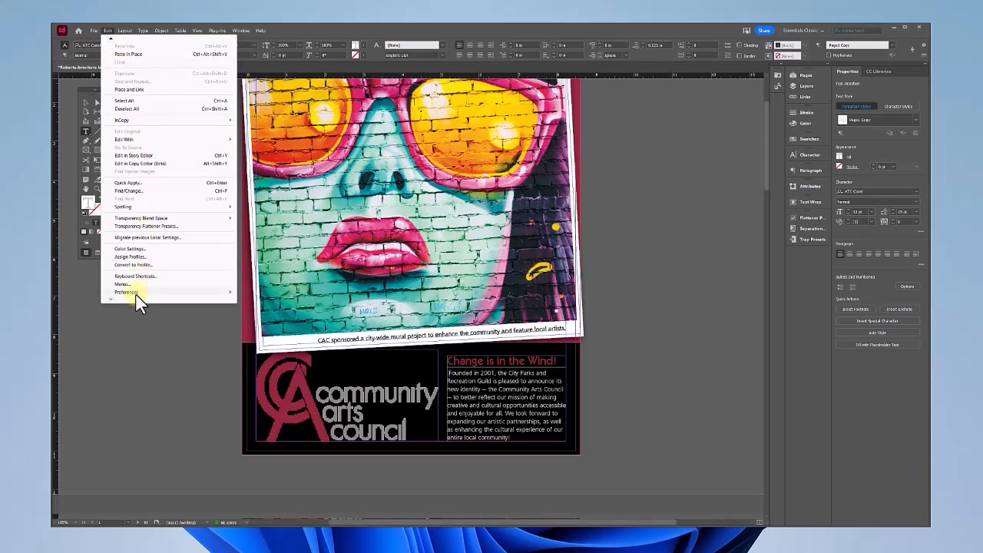
mouse_move(136, 297)
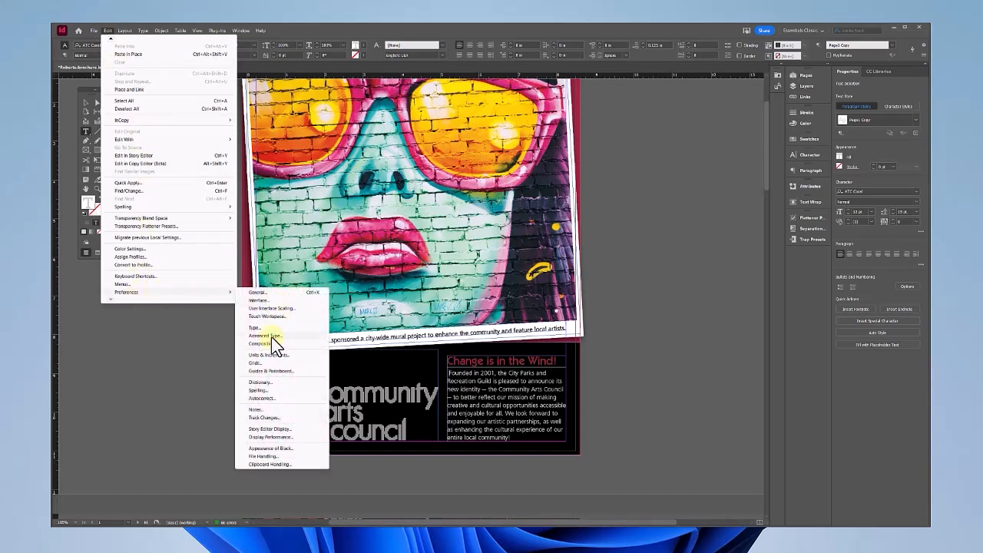
left_click(269, 419)
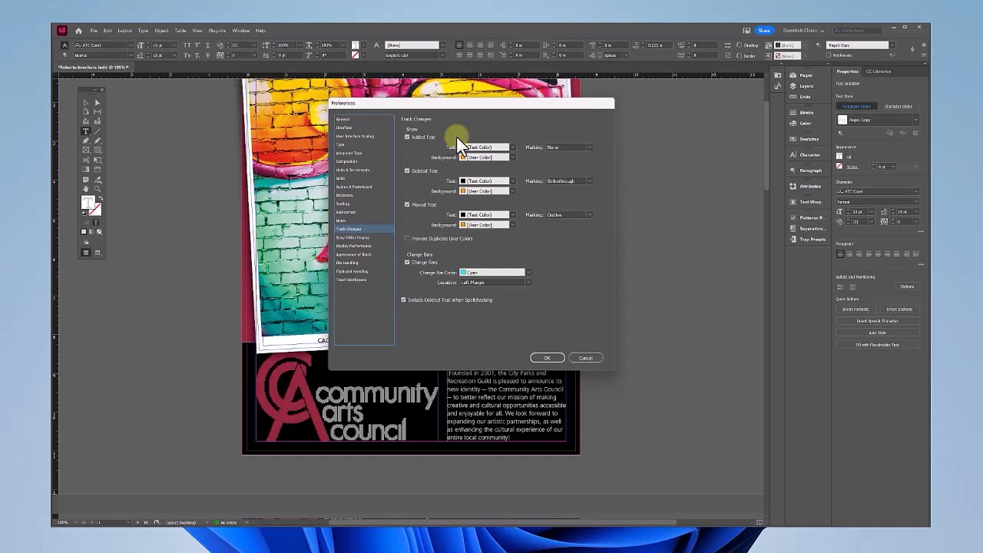
left_click(588, 147)
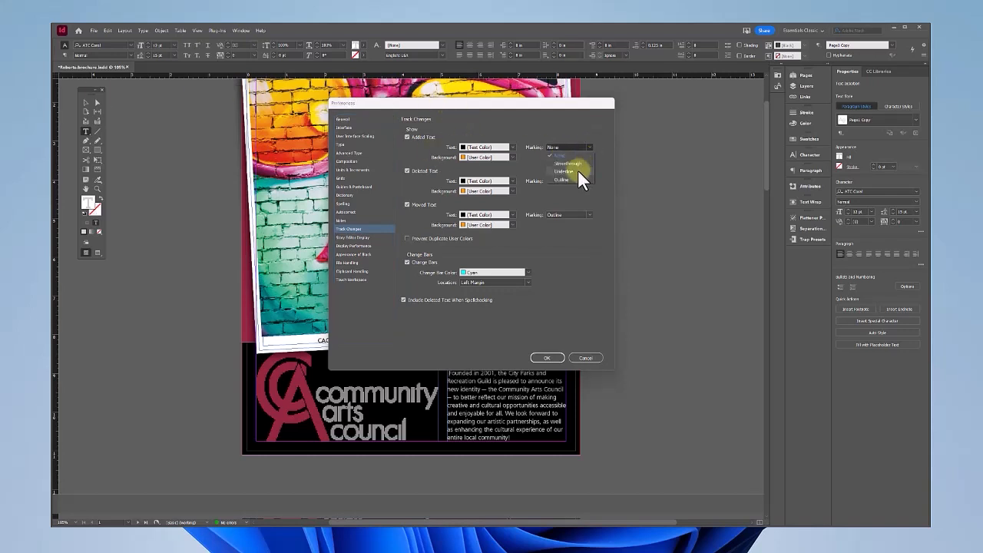
left_click(579, 172)
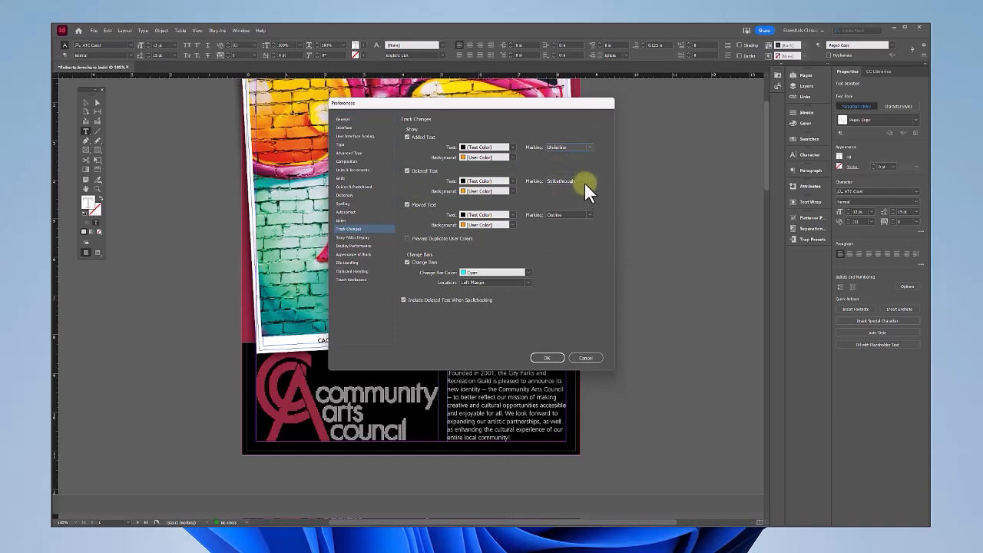
Keep Strikethrough as the marking for deleted text and set its background color to Red
left_click(588, 182)
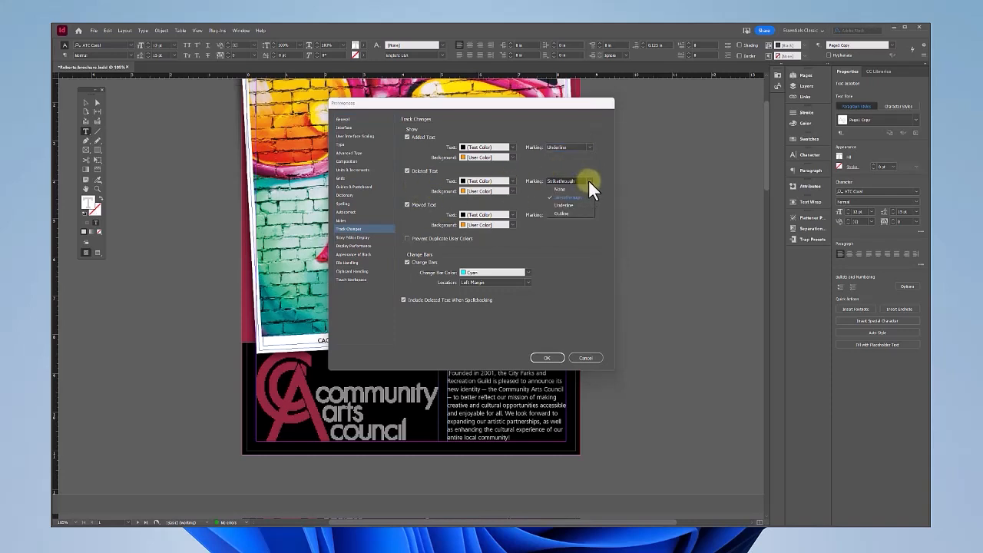
left_click(589, 181)
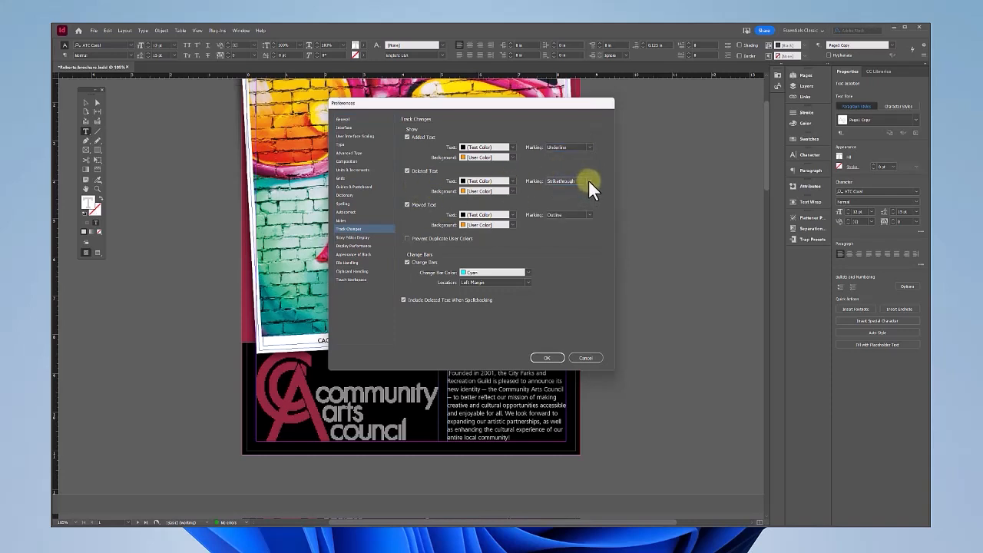
left_click(512, 190)
scroll(488, 377, "down", 3)
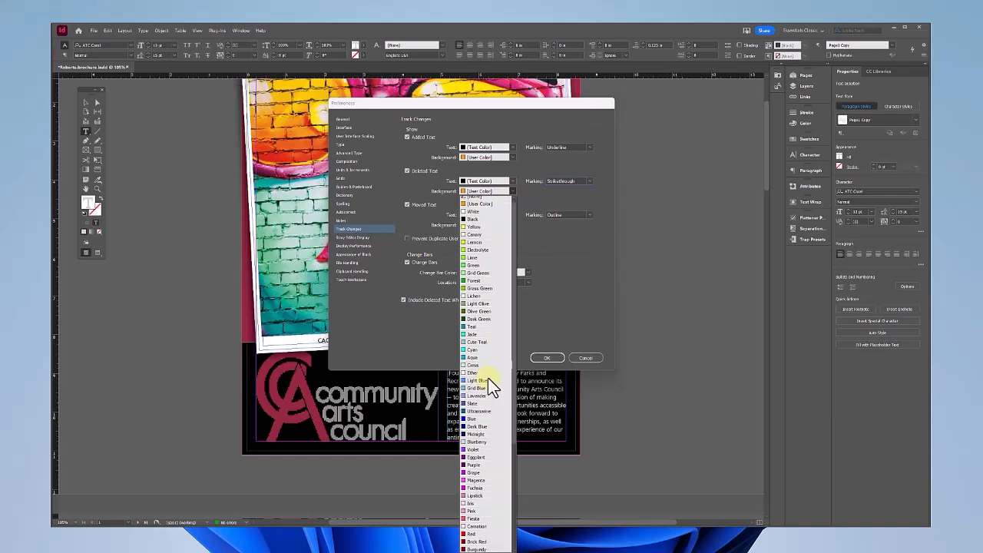
left_click(478, 504)
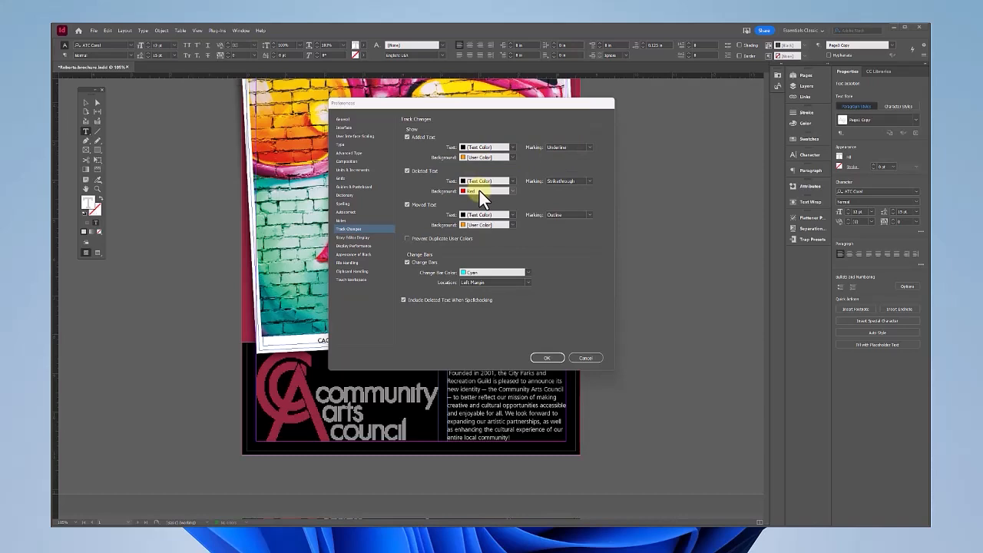
Confirm the Track Changes preferences and place the text cursor before "Founded" in the front page's body copy
left_click(545, 359)
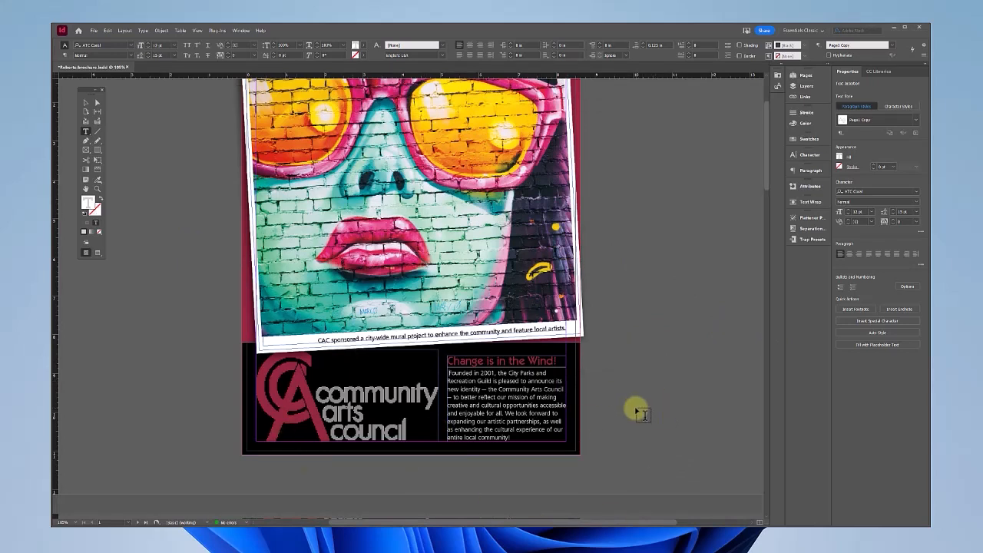
left_click_drag(508, 374, 492, 387)
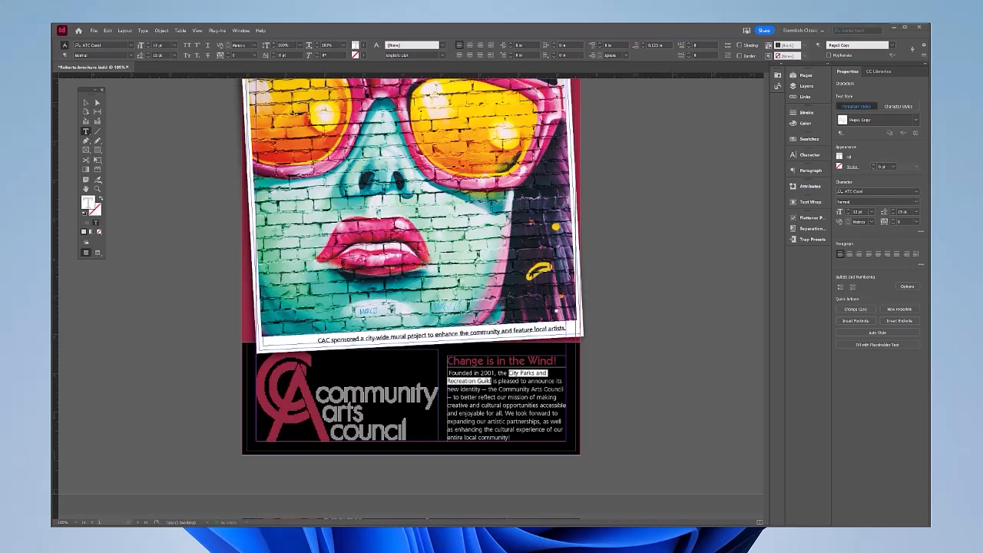
left_click(212, 230)
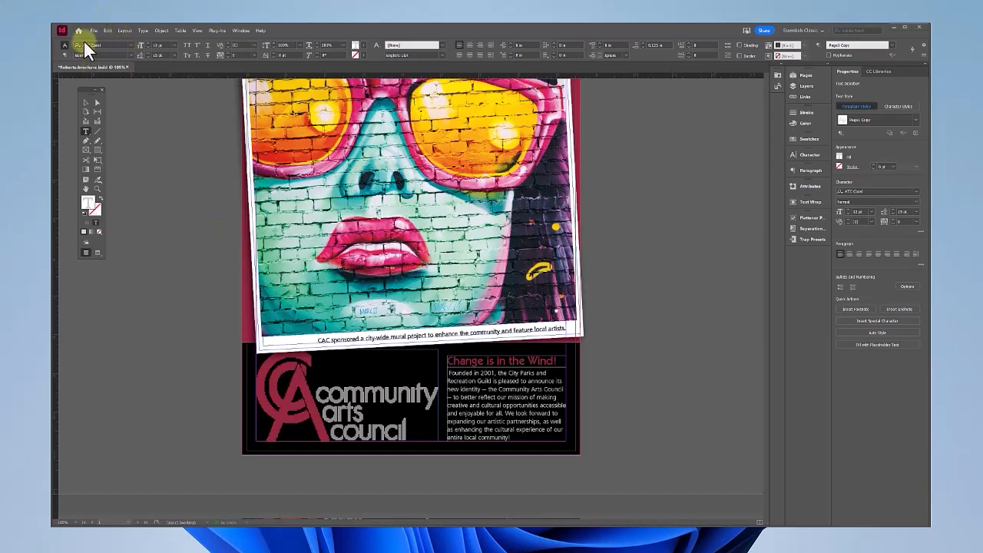
key("ctrl+shift+a")
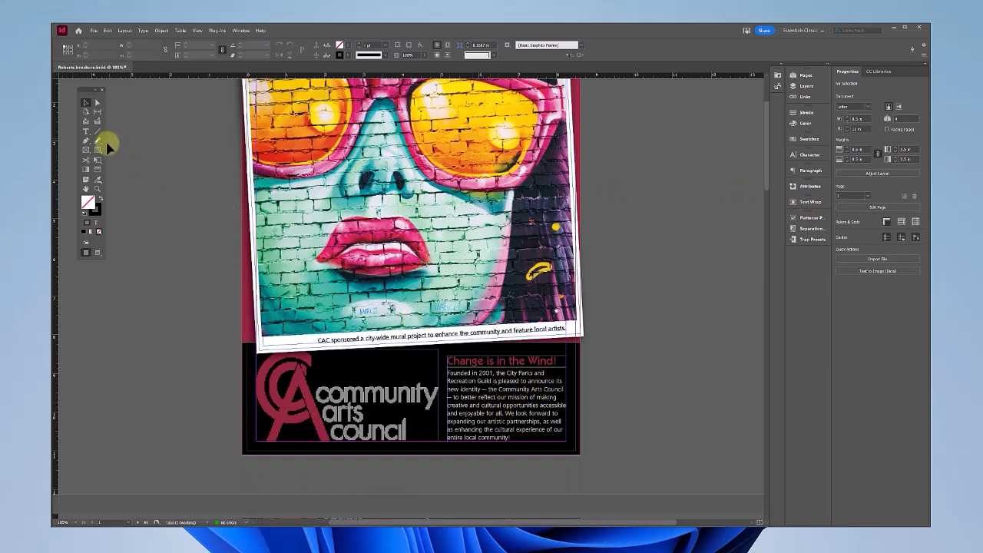
left_click(85, 131)
left_click(449, 374)
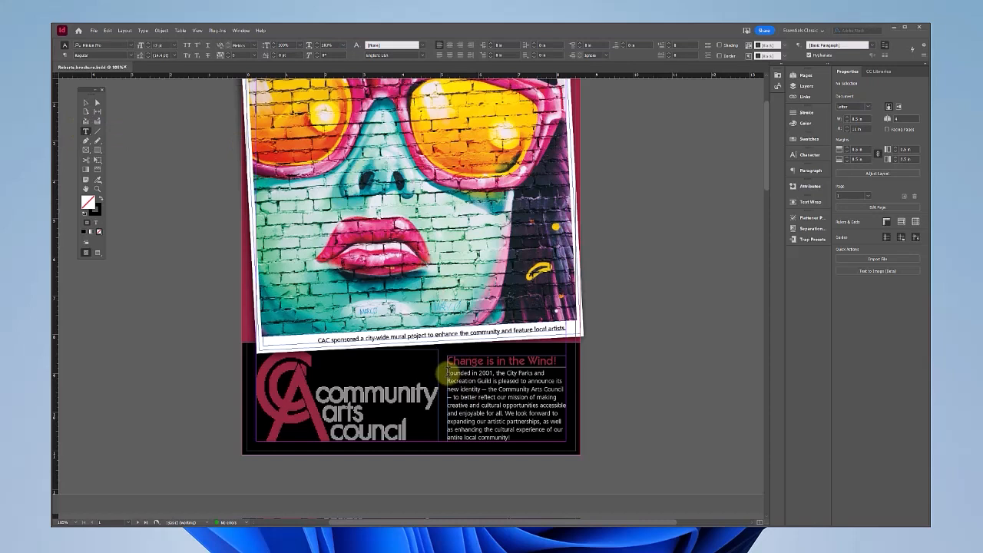
left_click(449, 373)
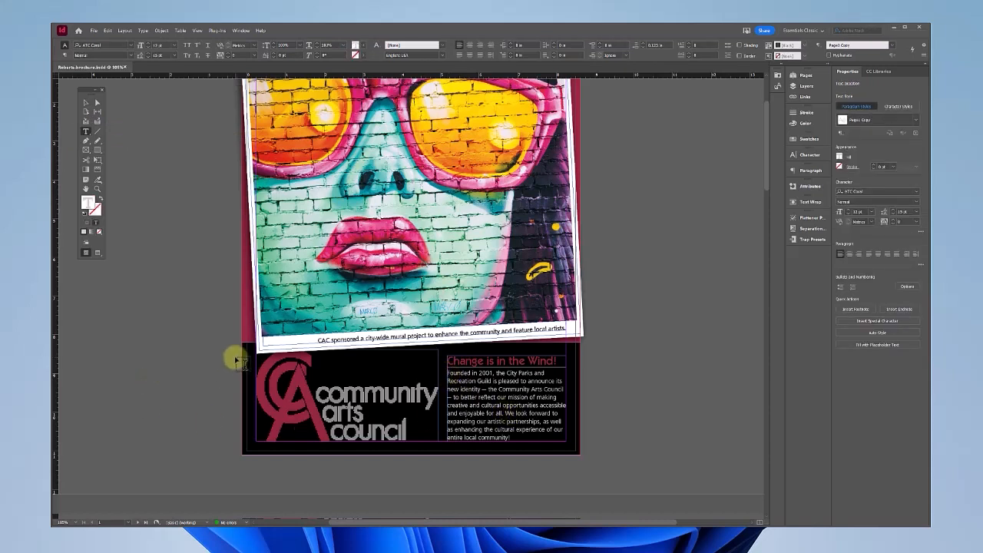
Open Find/Change, clear the existing search text and set the search scope to Story
left_click(109, 31)
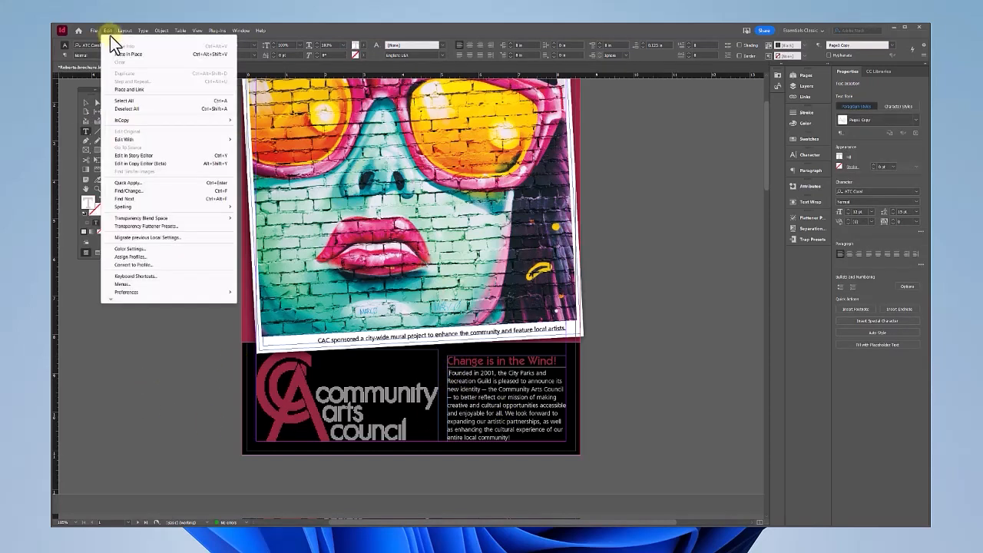
left_click(125, 190)
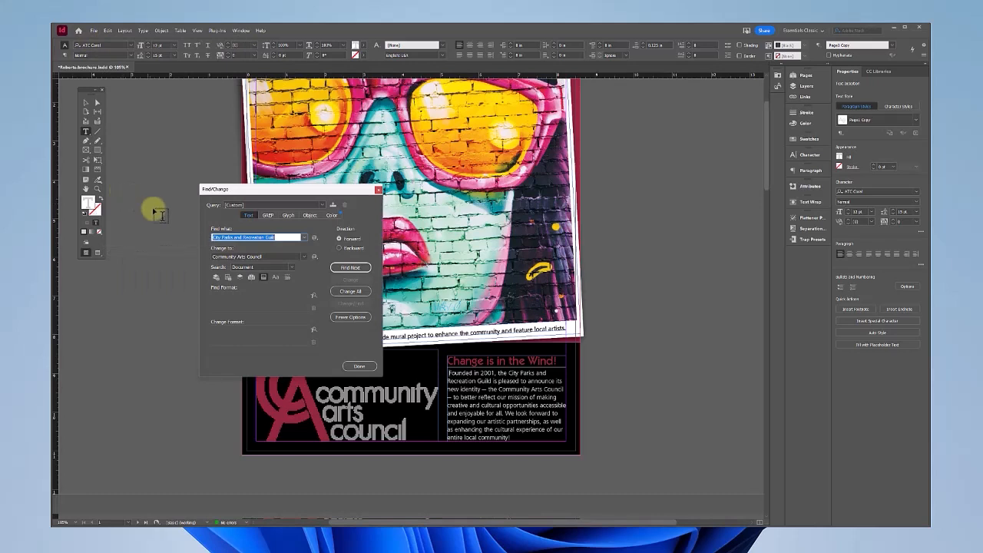
key("BackSpace")
left_click(268, 256)
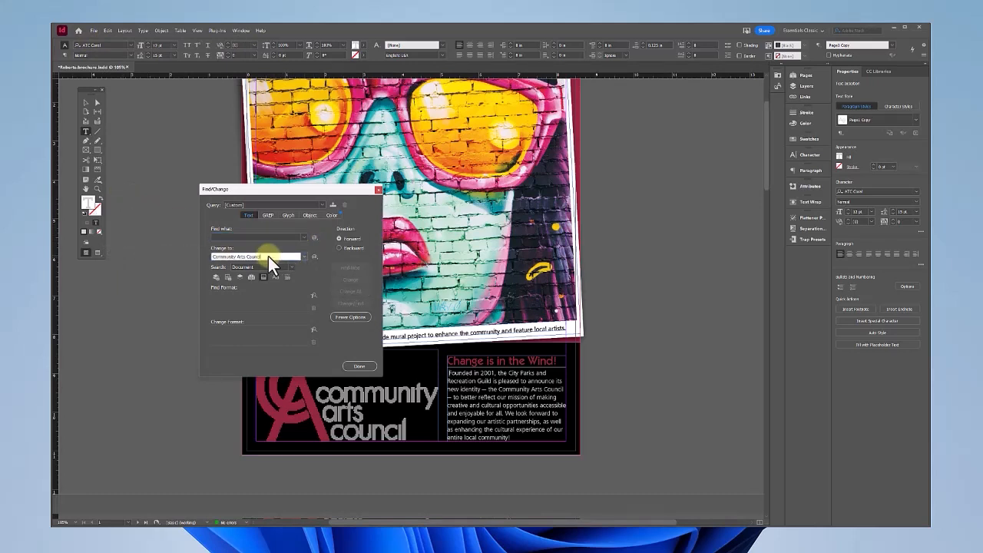
left_click(293, 266)
left_click(267, 290)
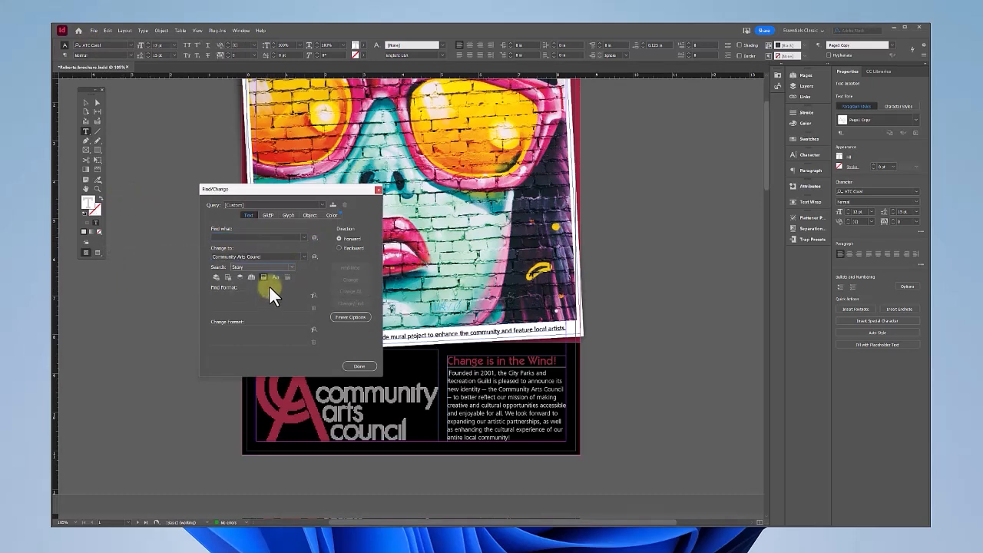
Set Find/Change to replace City Parks and Recreation Guild with Community Arts Council across the Document
left_click(237, 237)
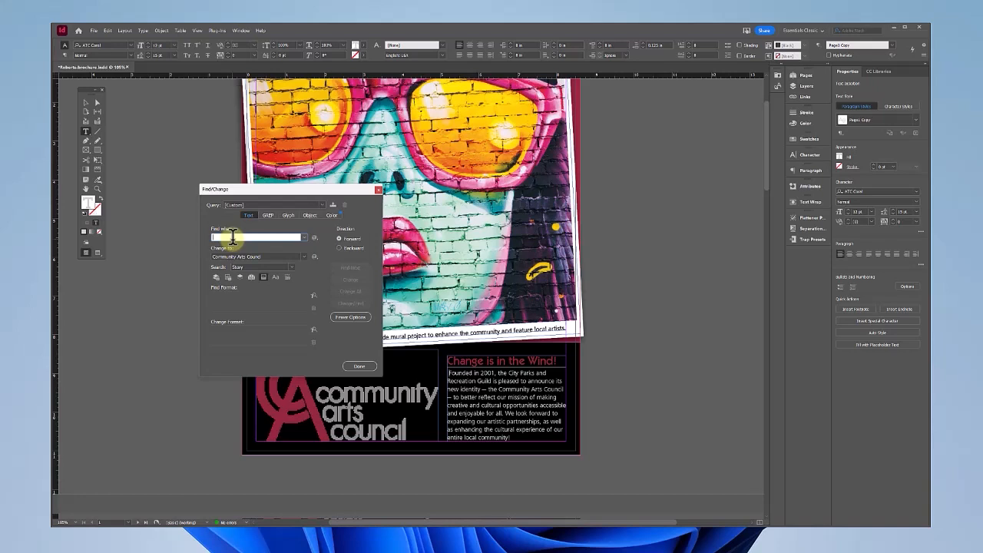
type("city Pa")
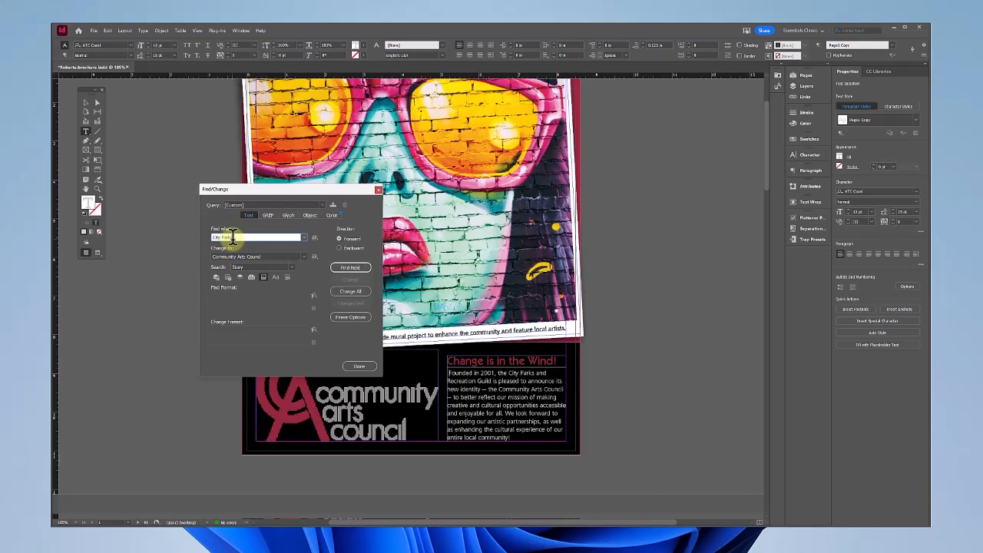
type("rks and Recreation Guild")
left_click(267, 256)
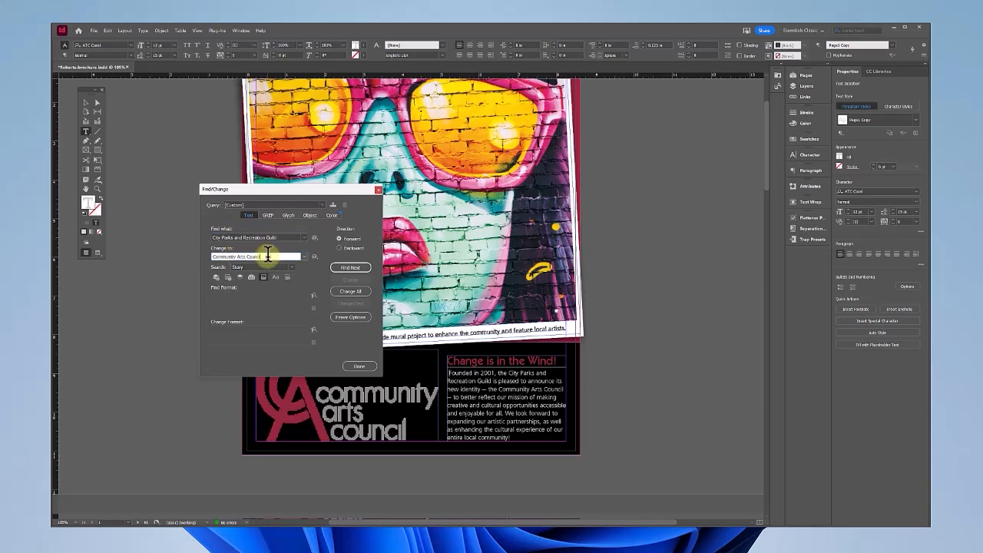
left_click(290, 266)
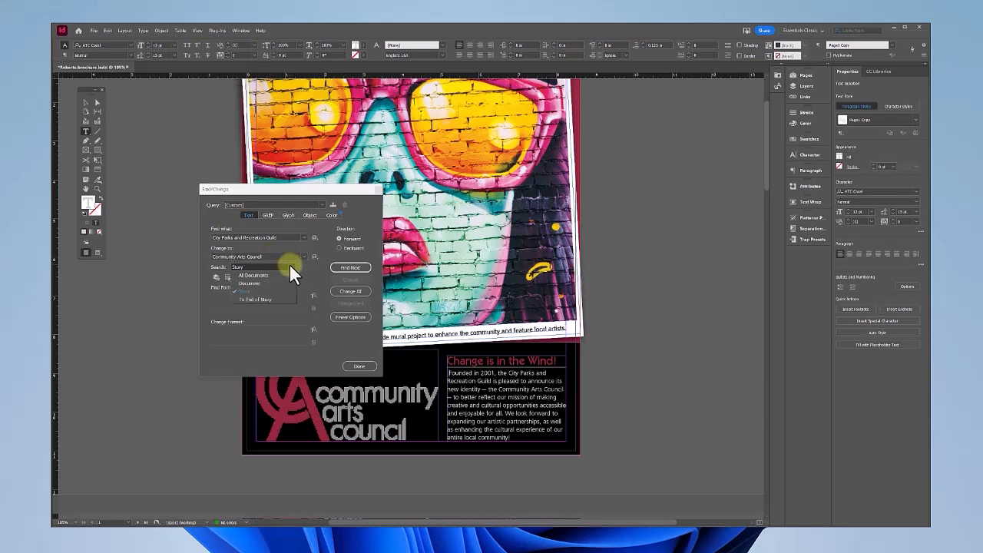
left_click(239, 283)
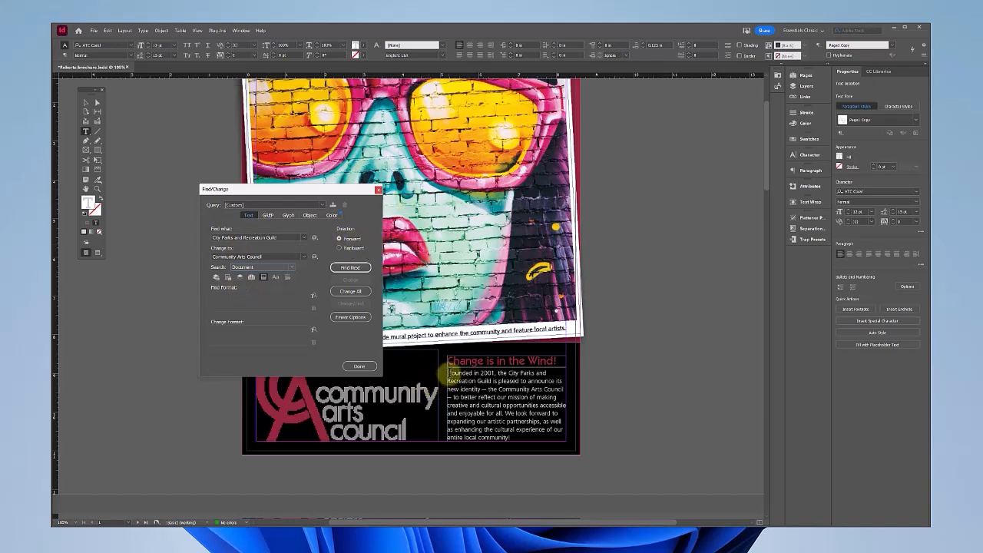
Find and replace the old organization name individually in the front page's body copy and under Community Arts Projects
left_click(354, 268)
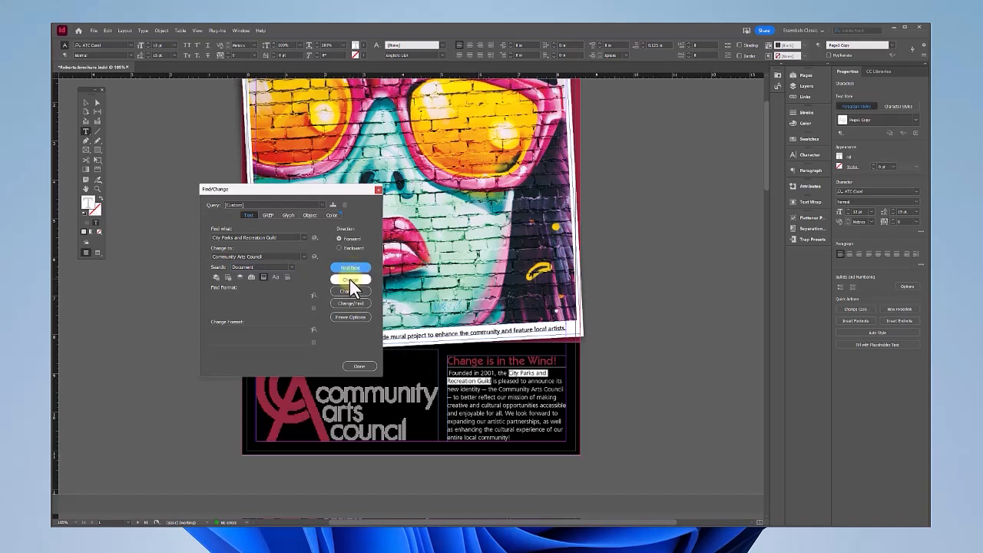
left_click(349, 278)
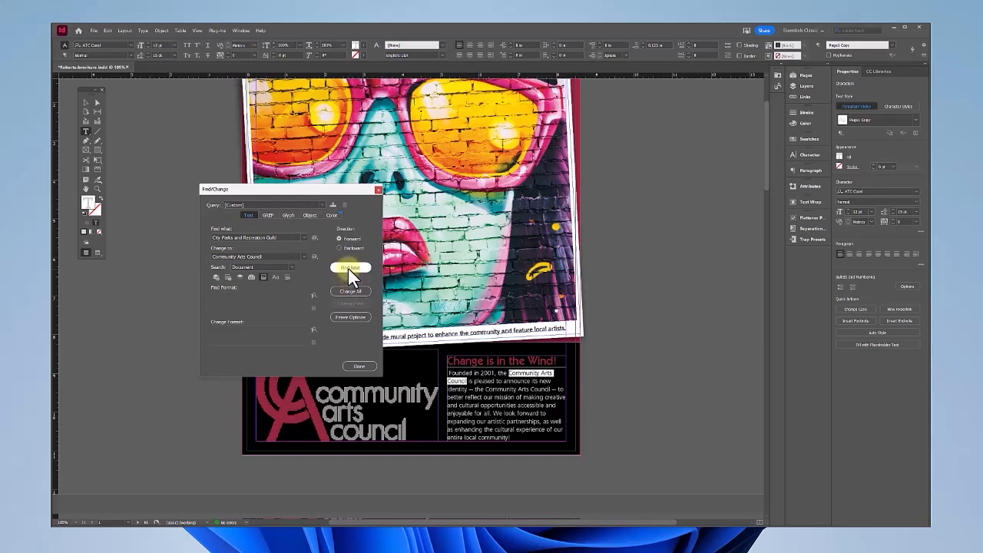
left_click(348, 268)
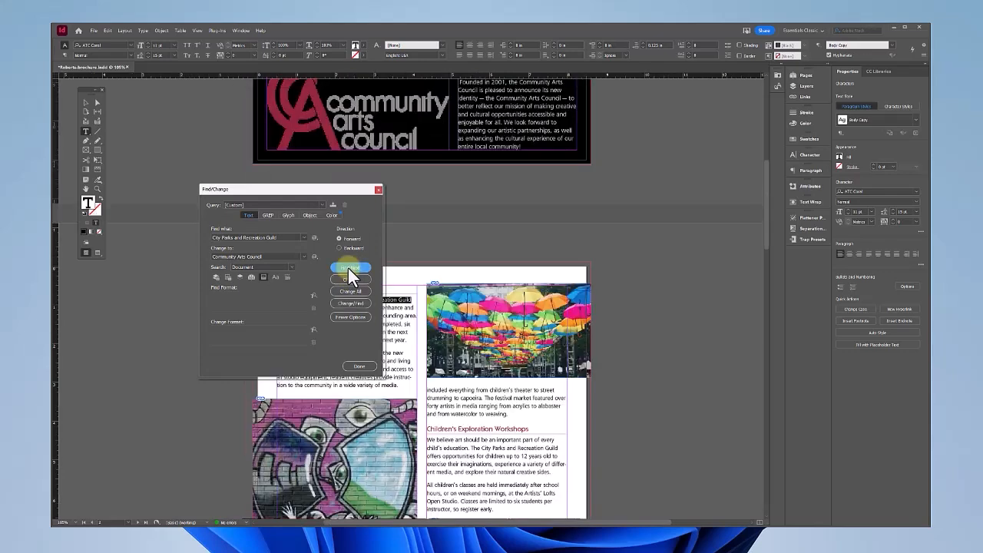
left_click_drag(292, 189, 645, 171)
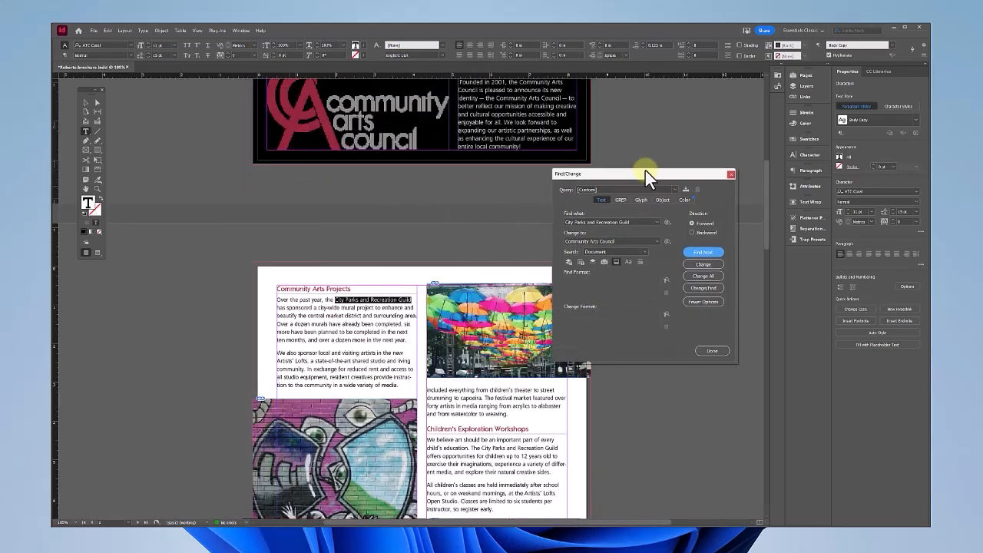
left_click(701, 249)
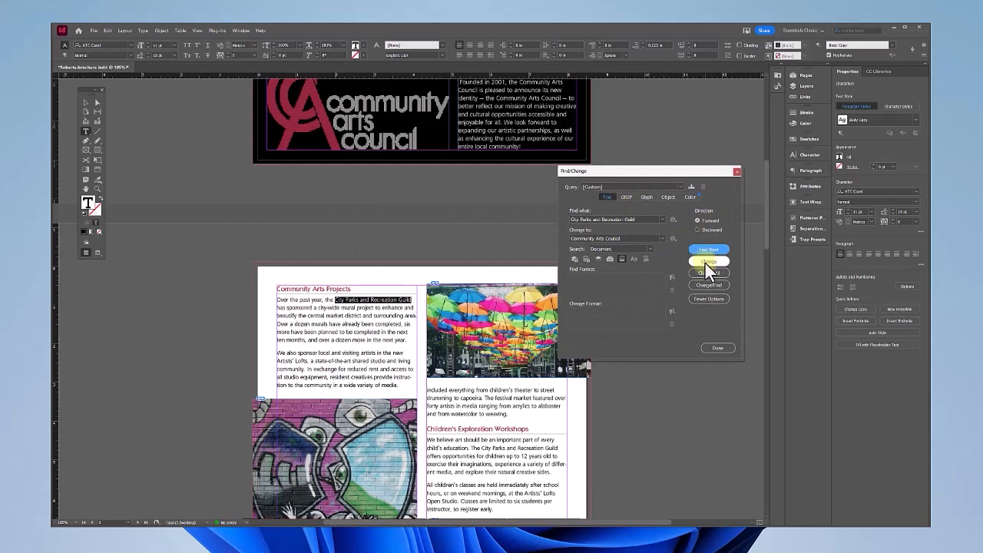
left_click(705, 262)
Find the occurrence under Annual Spring Art Festival, replace all remaining occurrences in the document and close Find/Change
left_click(707, 250)
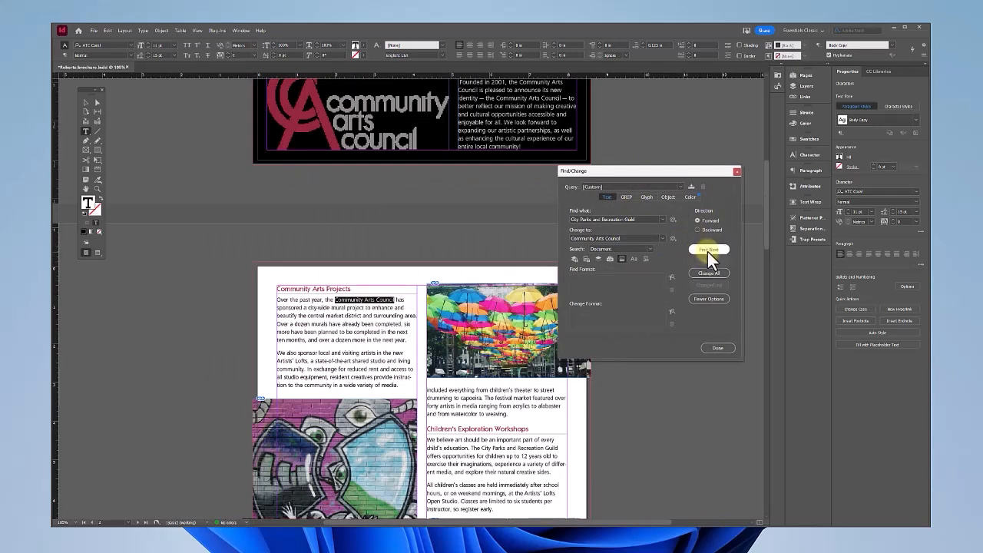
left_click(708, 249)
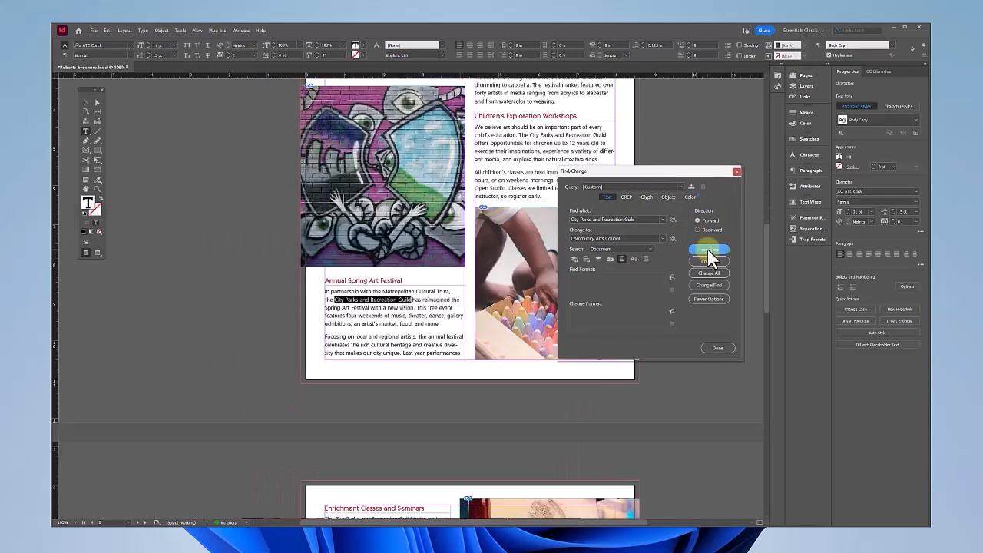
left_click(707, 274)
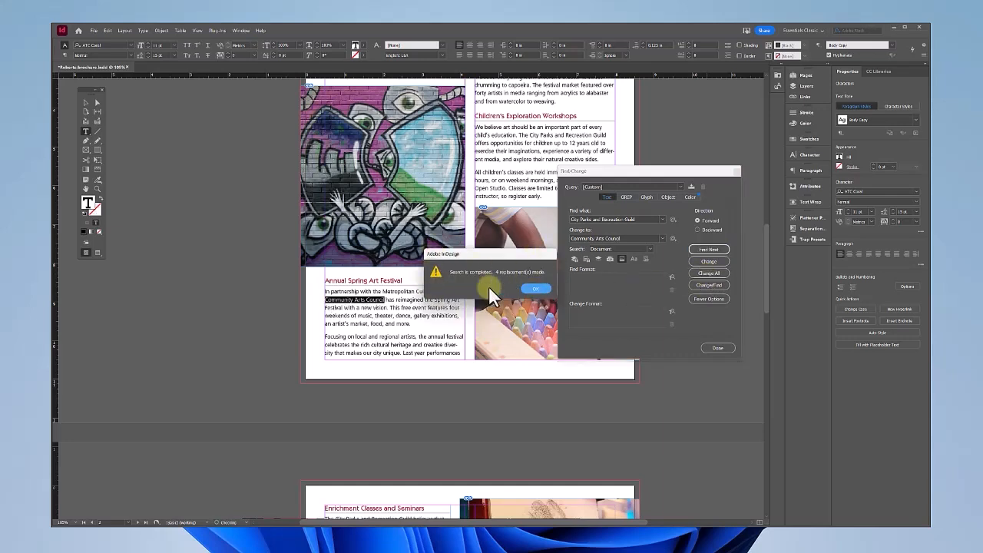
left_click(538, 291)
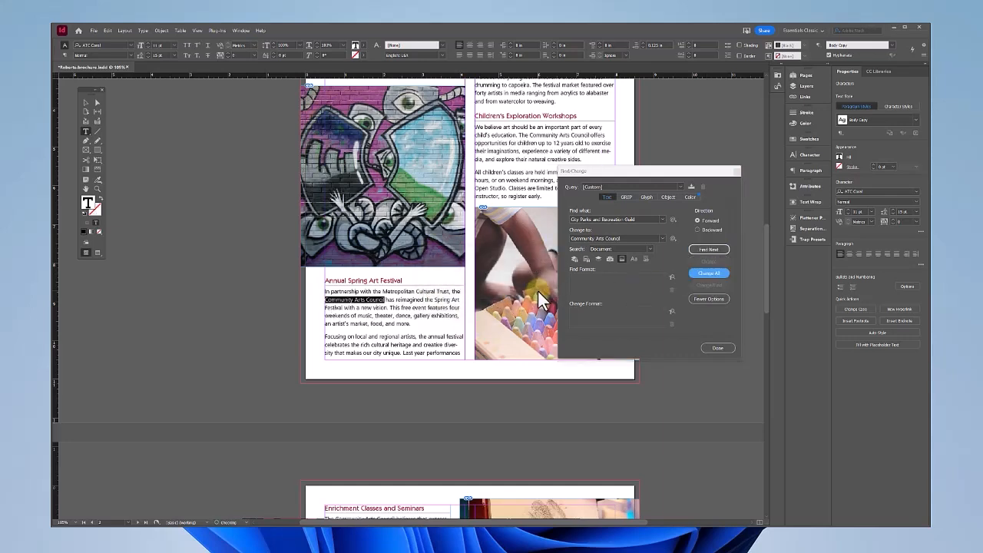
scroll(495, 307, "down", 10)
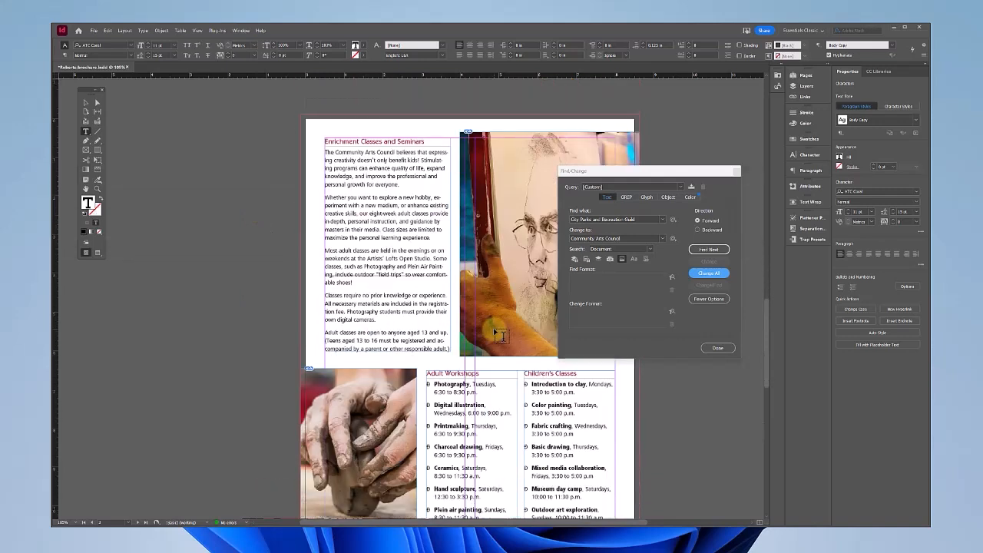
scroll(408, 226, "up", 8)
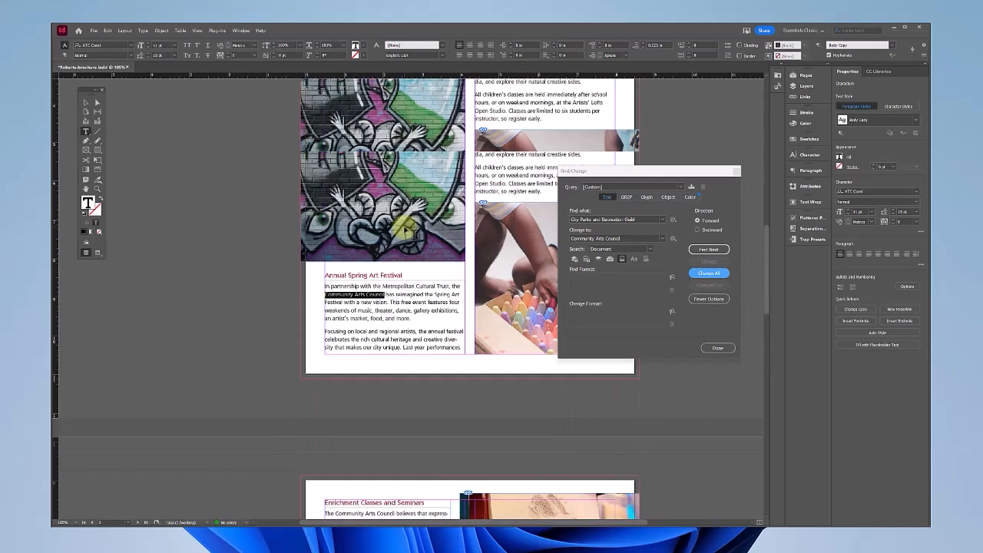
left_click(717, 348)
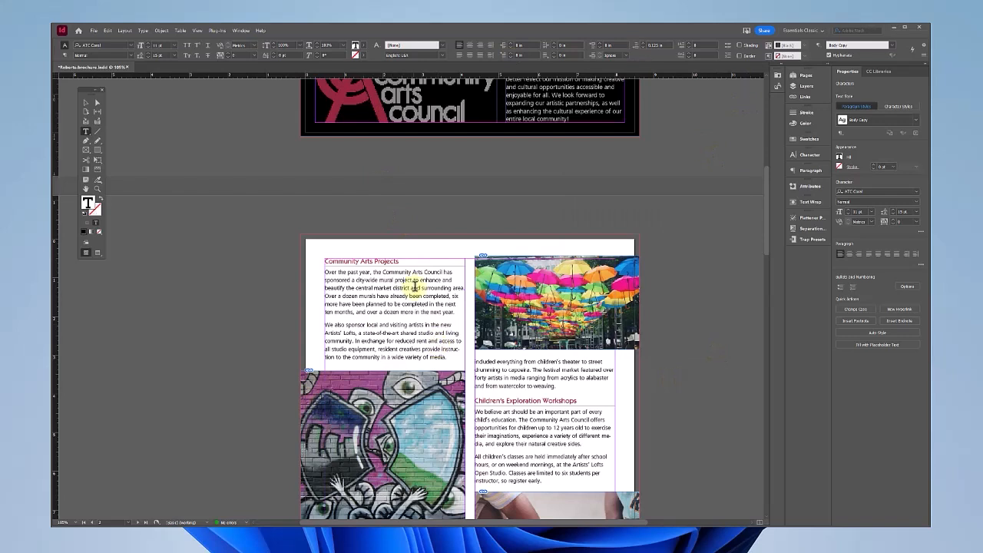
Check the replaced organization name in the Community Arts Projects text and in Enrichment Classes and Seminars
left_click_drag(382, 272, 435, 268)
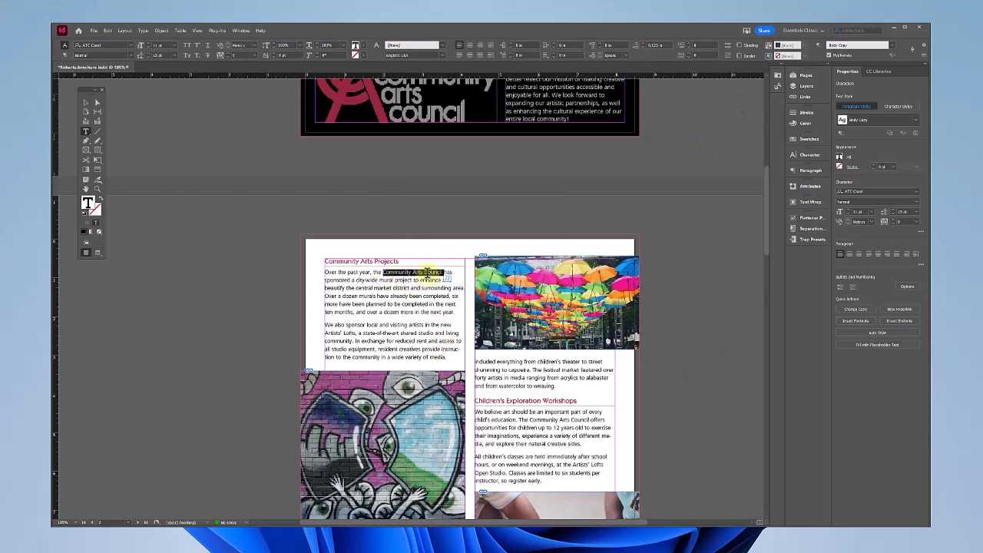
scroll(436, 351, "down", 8)
scroll(435, 352, "down", 5)
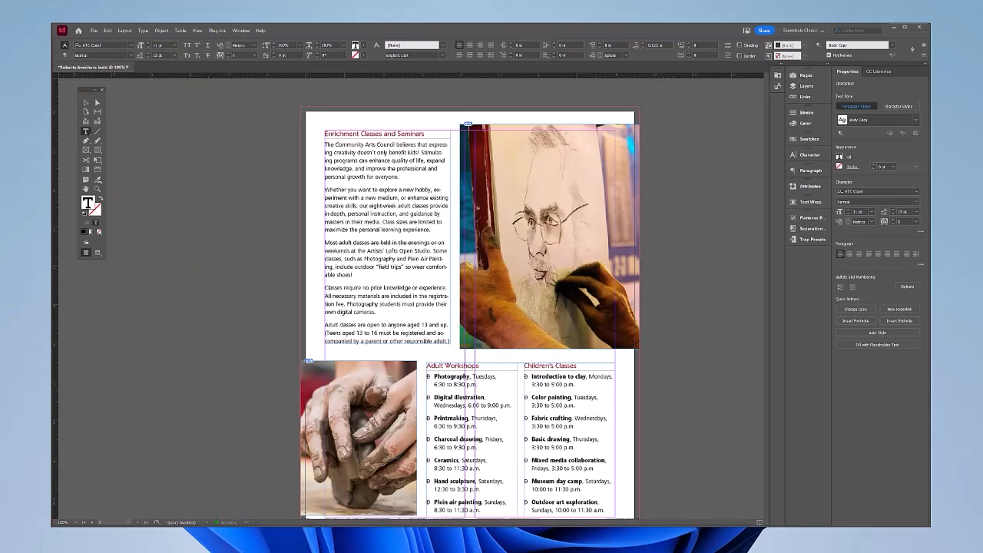
Deselect the text, activate the Selection tool and return to the front page
left_click(176, 209)
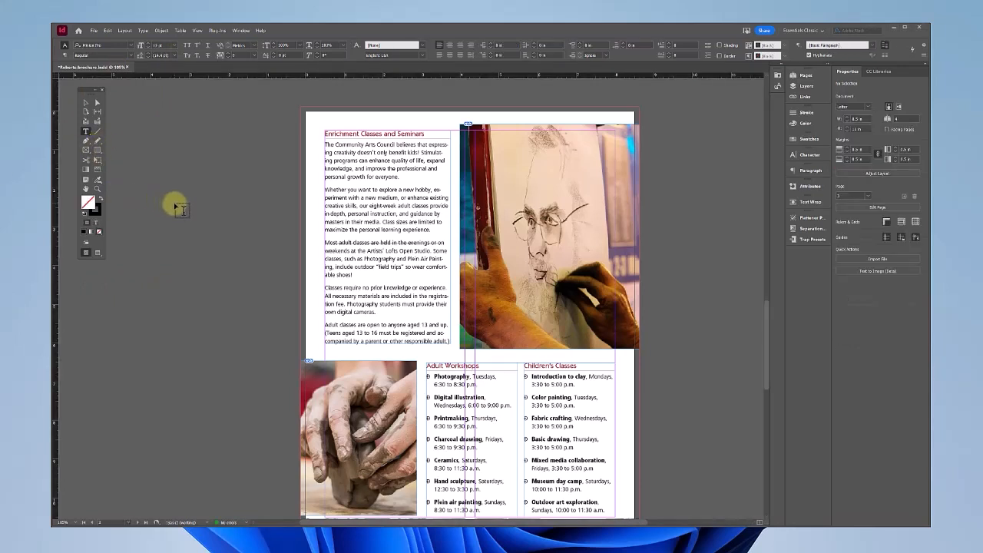
left_click(85, 104)
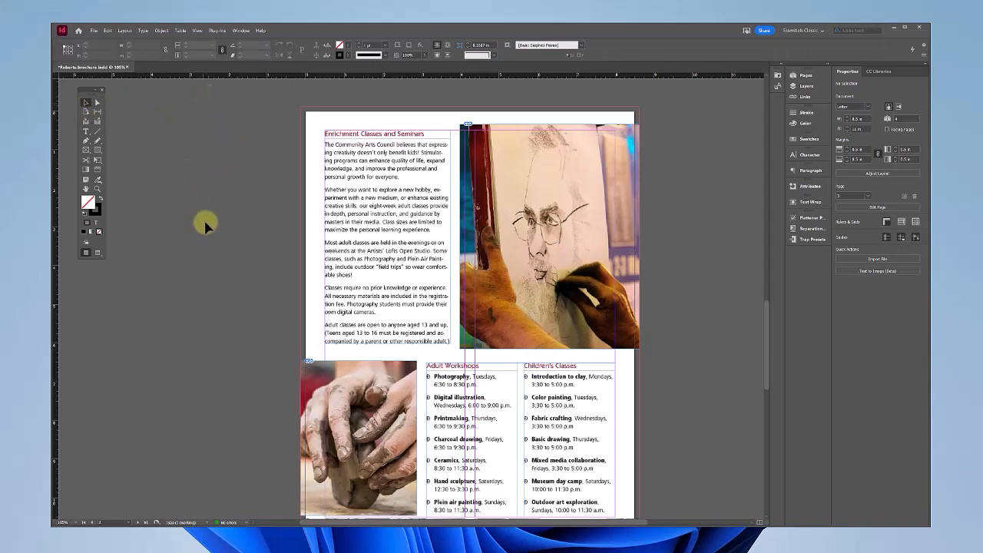
scroll(197, 247, "up", 15)
scroll(196, 247, "up", 6)
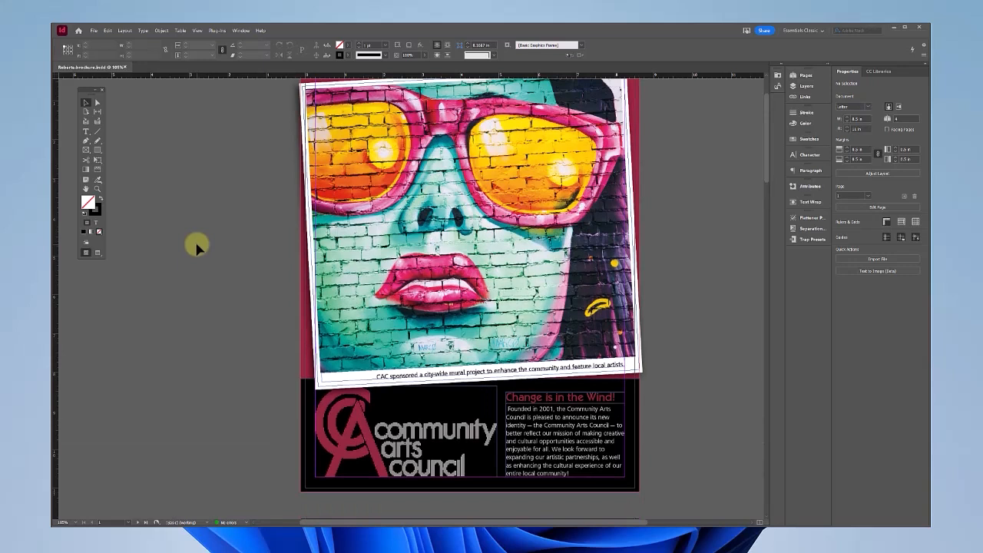
Open Find/Change and clear the existing search text and replacement text
left_click(108, 30)
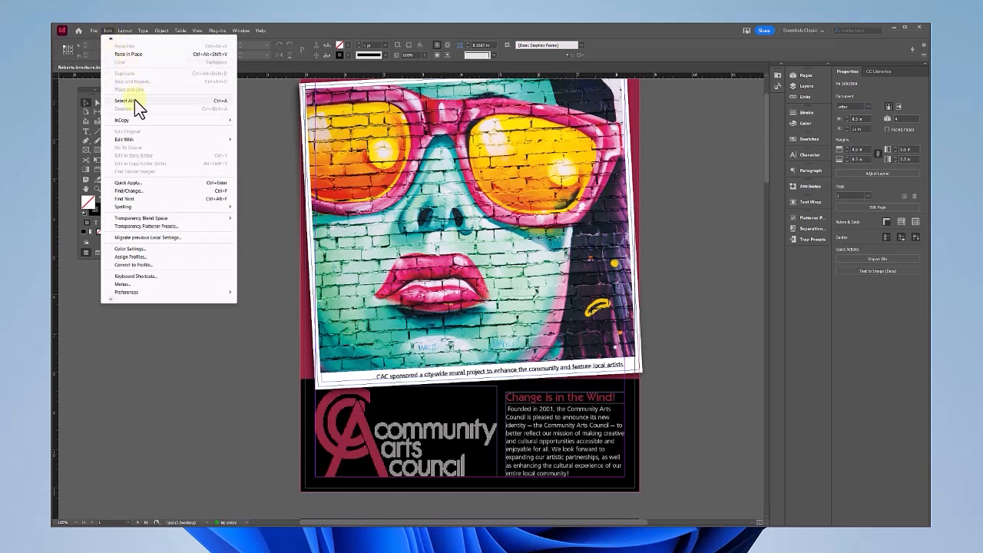
left_click(129, 191)
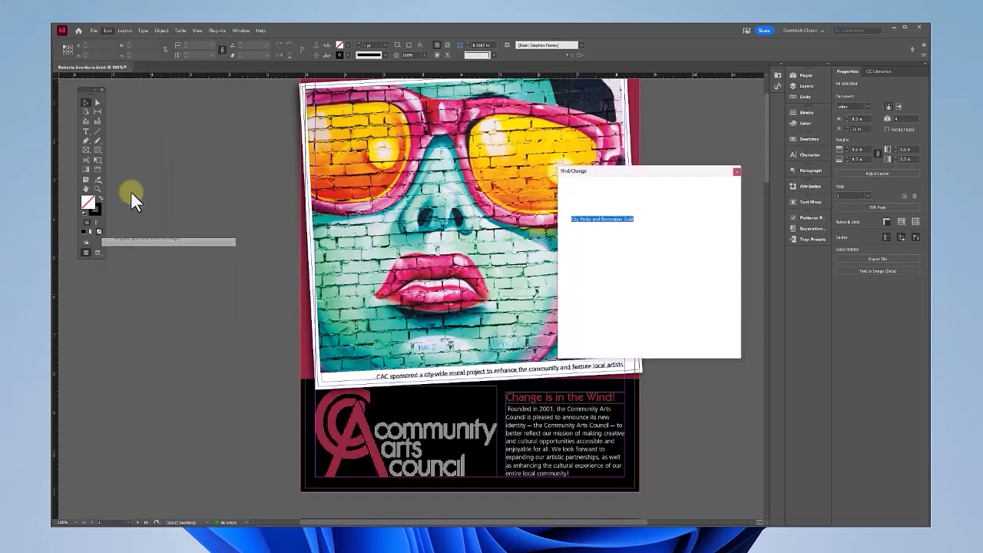
key("BackSpace")
left_click(216, 220)
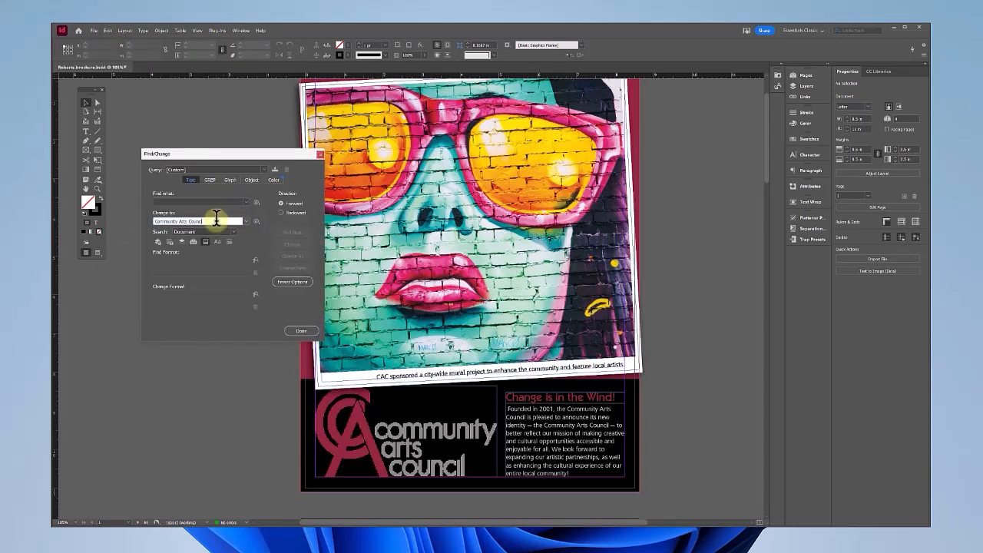
key("ctrl+a")
key("BackSpace")
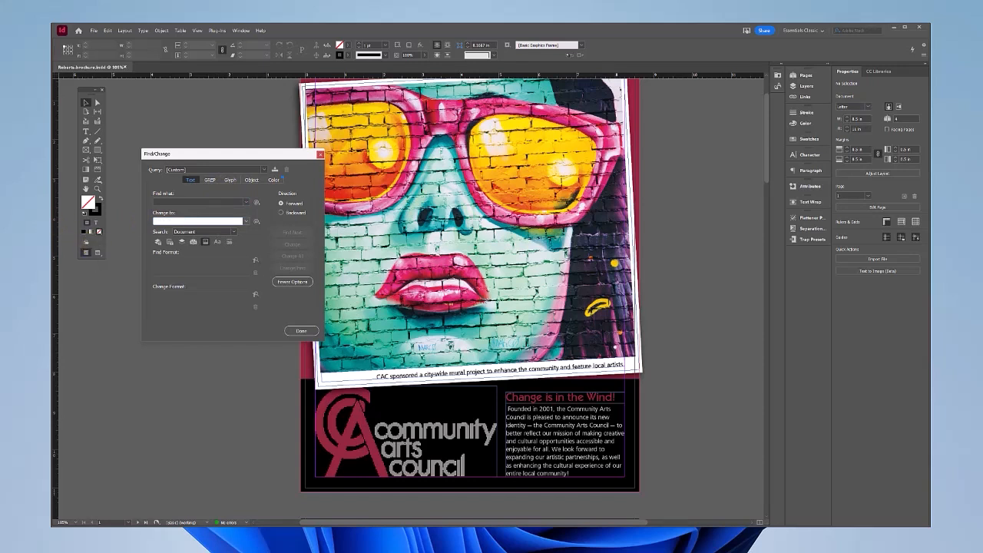
Set the search text to the Any Character wildcard, leaving the replacement text empty
left_click(162, 296)
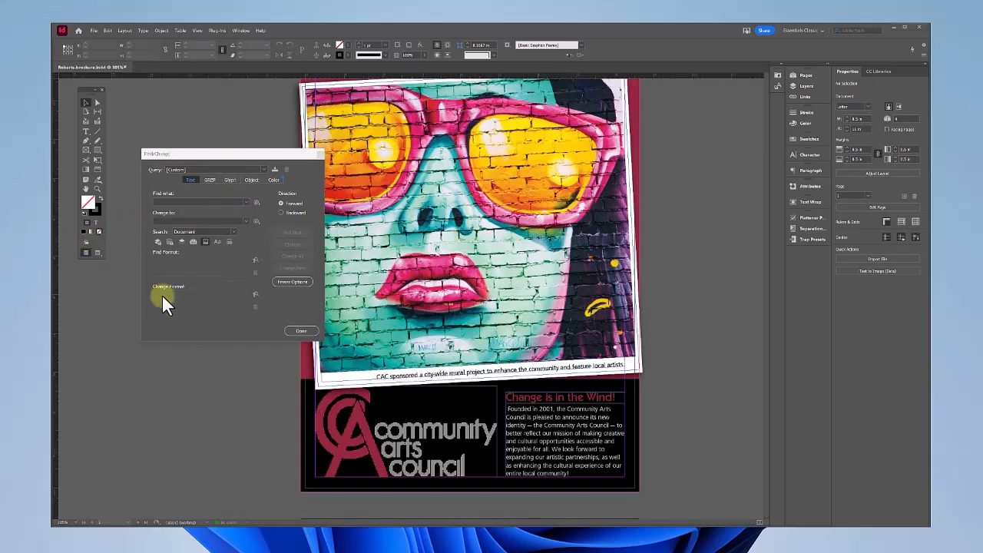
left_click(257, 206)
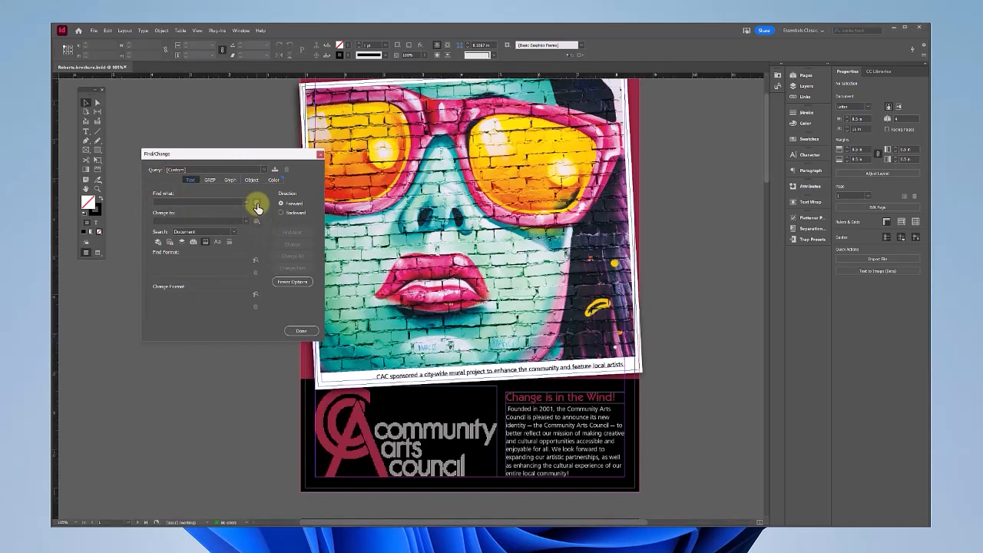
left_click(257, 204)
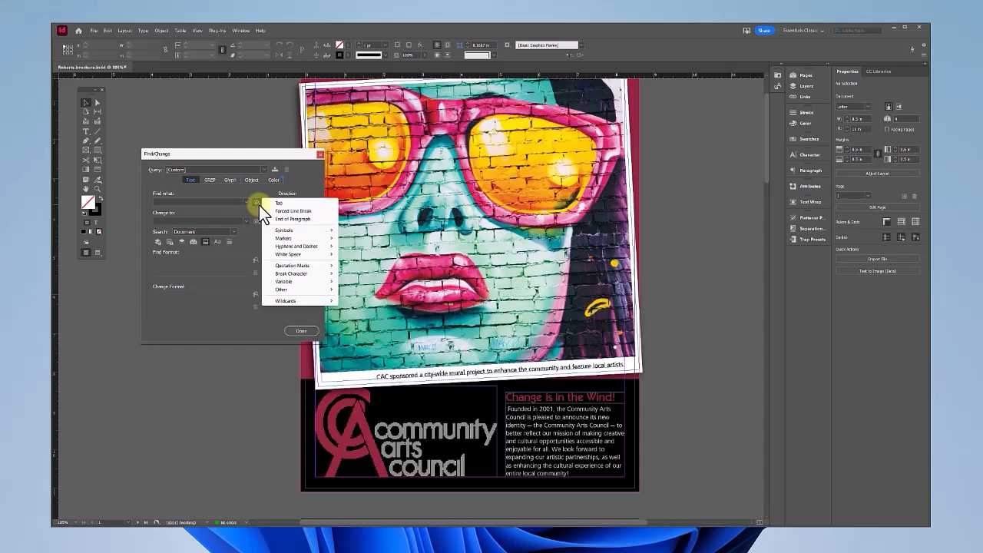
mouse_move(304, 301)
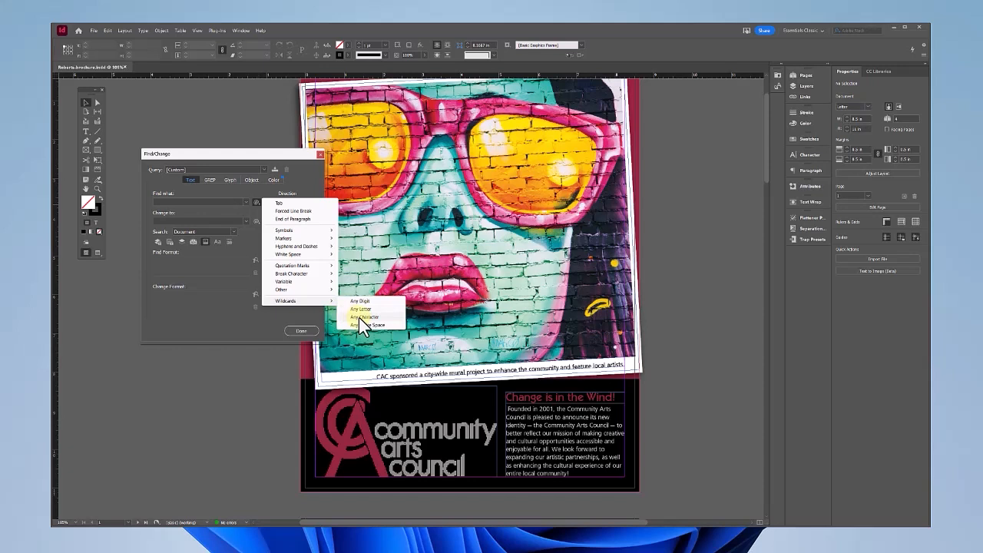
left_click(358, 317)
left_click(276, 279)
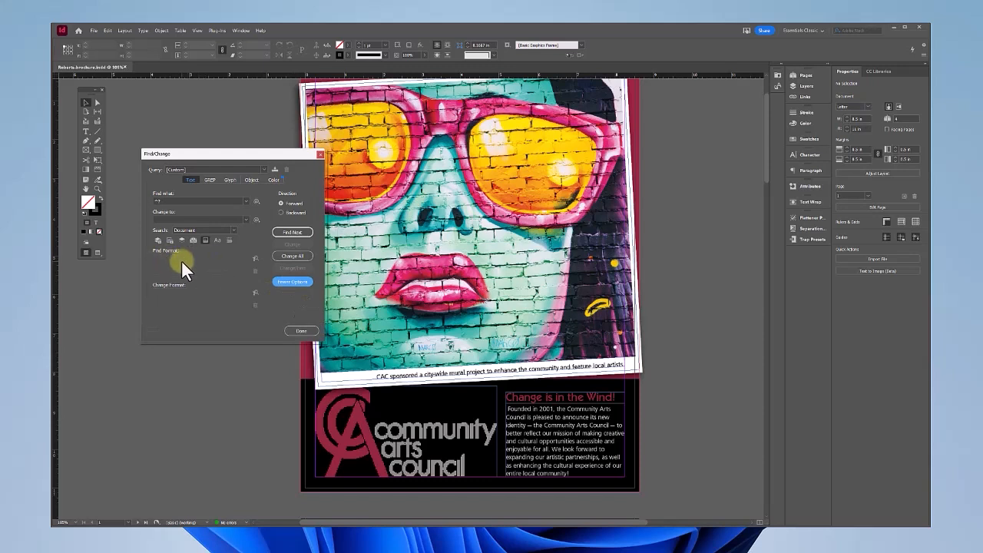
Set the find format to character color PANTONE 8001 C
left_click(255, 258)
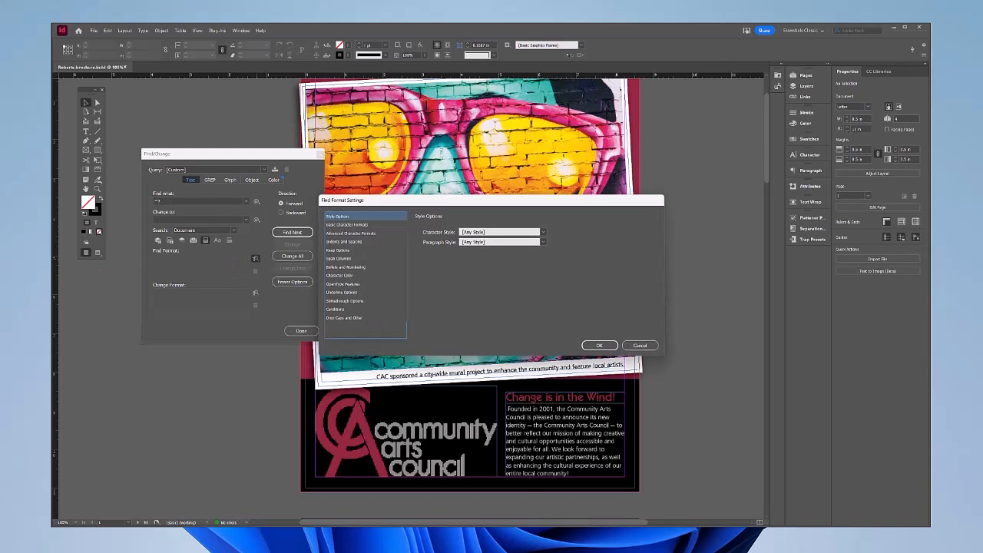
left_click(224, 191)
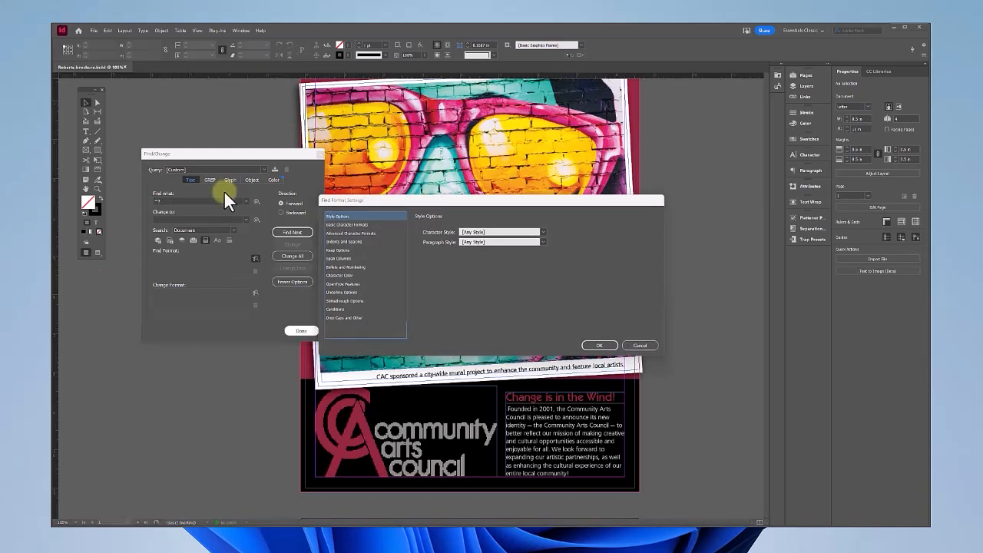
left_click(350, 275)
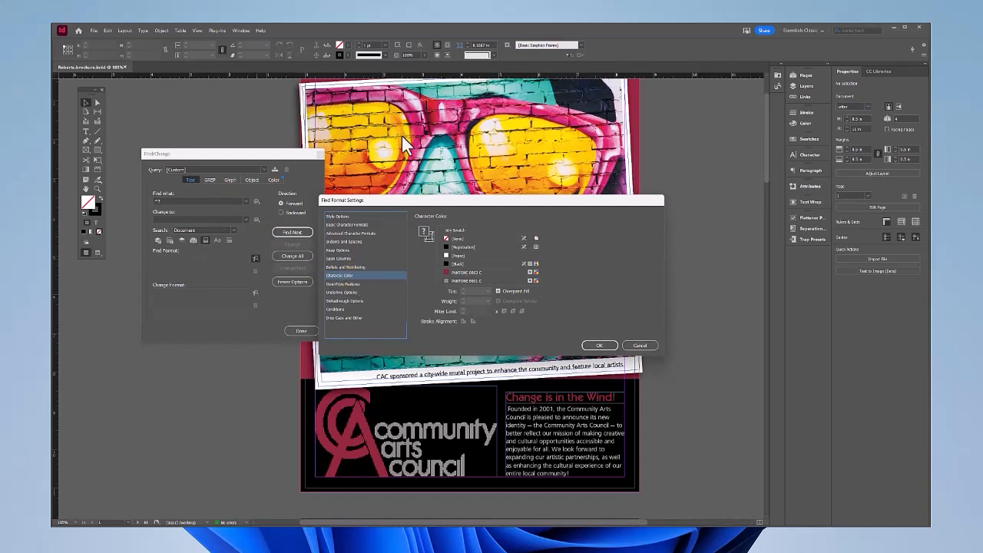
left_click(481, 281)
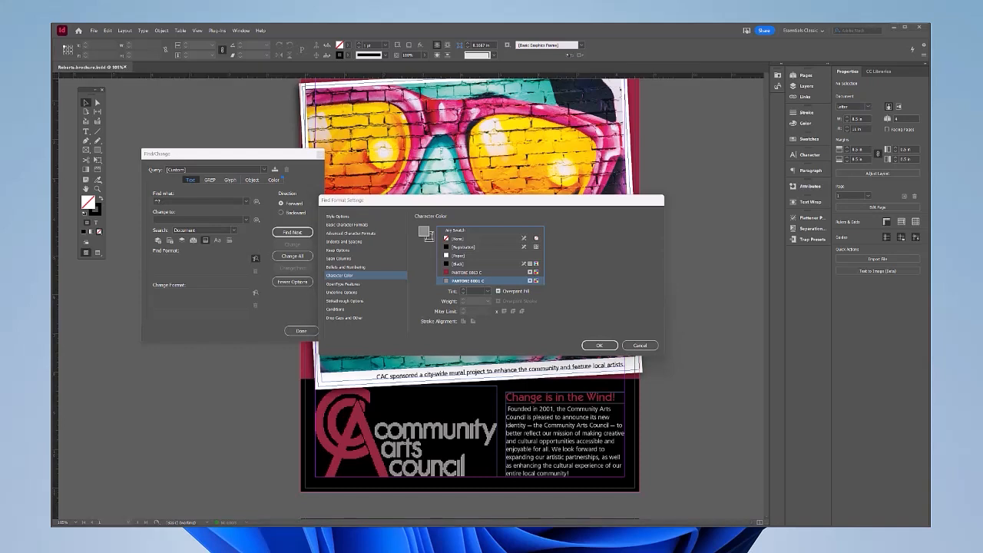
left_click(596, 346)
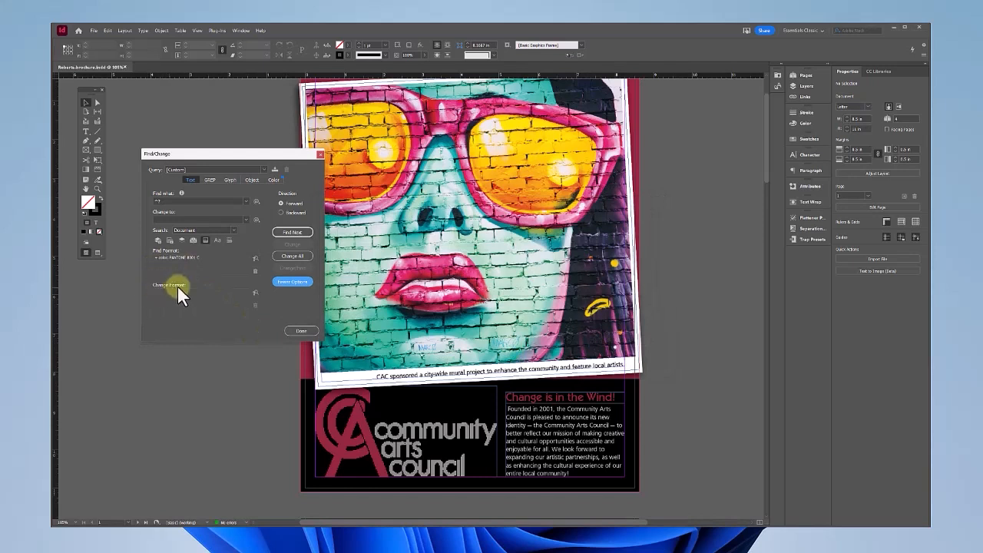
Set the change format to character color [Black] with a 35% tint
left_click(255, 294)
left_click(340, 275)
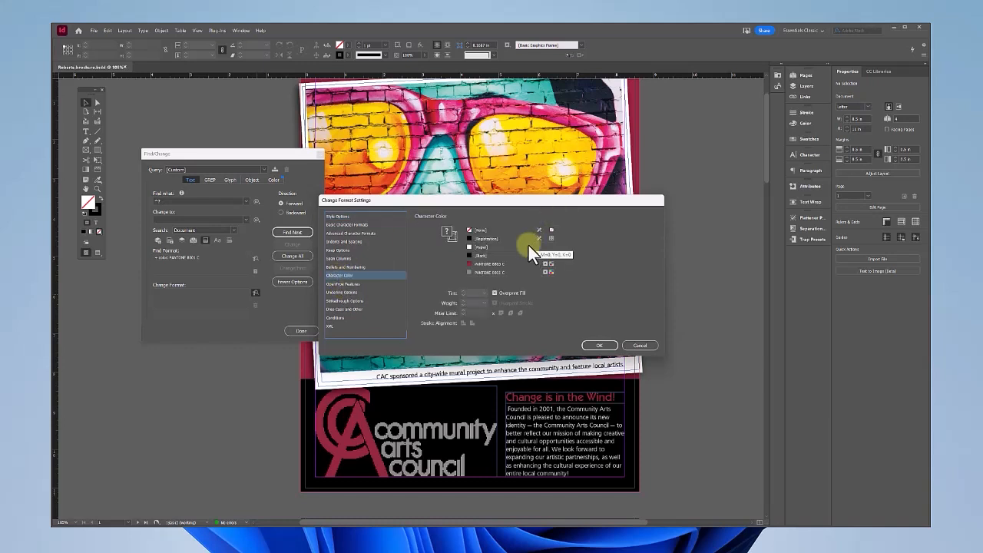
left_click(481, 255)
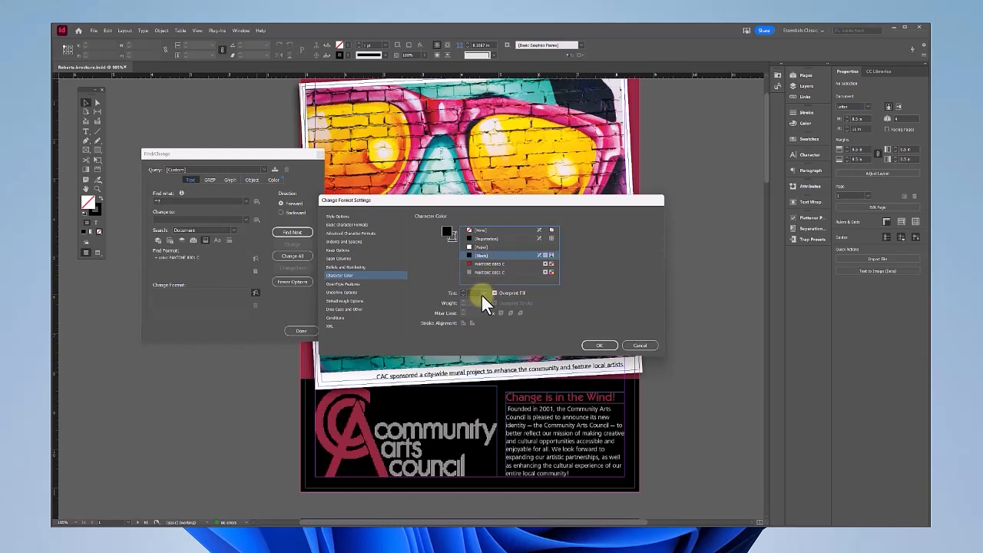
left_click(468, 293)
type("35")
left_click(596, 345)
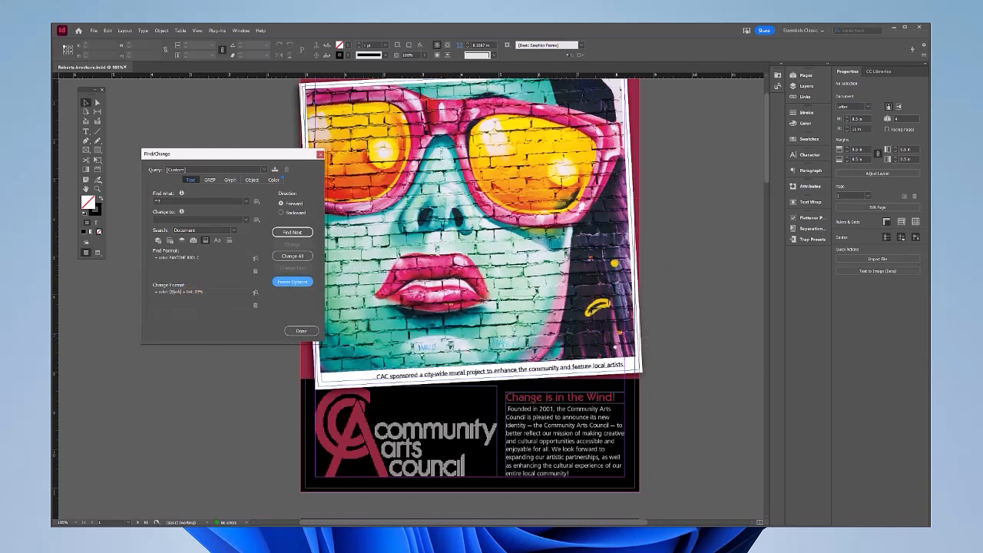
Change all matching colored text in the document and dismiss the completion notice
left_click_drag(219, 154, 246, 146)
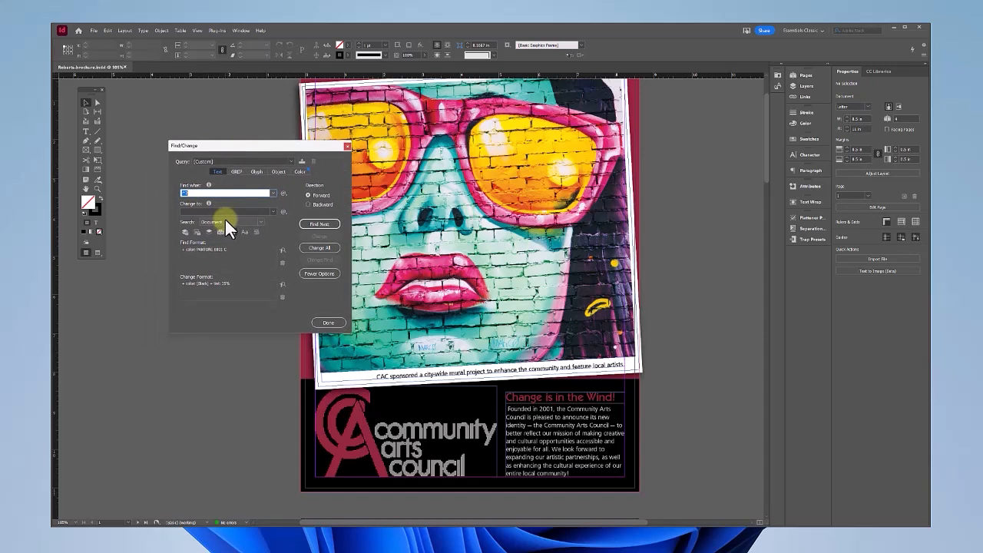
left_click(320, 248)
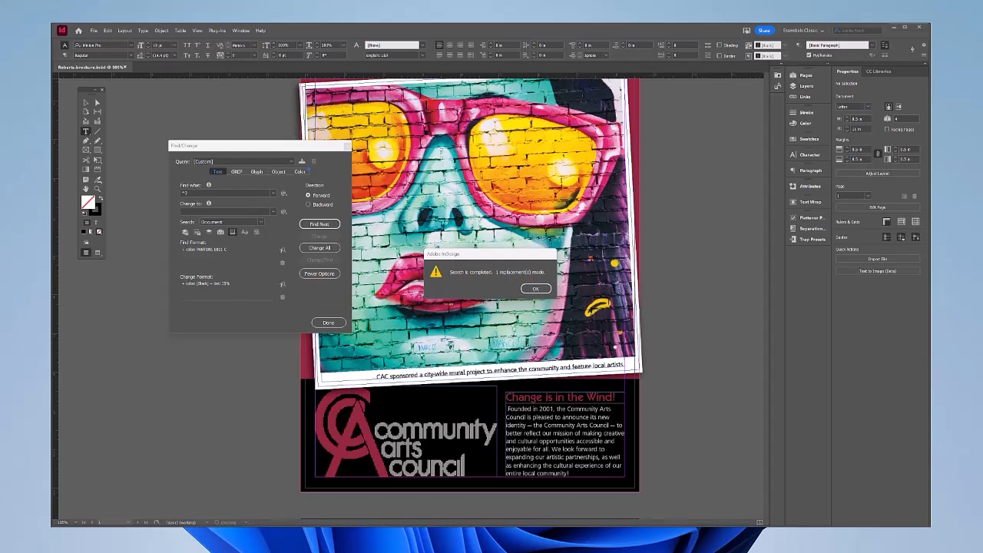
left_click(539, 292)
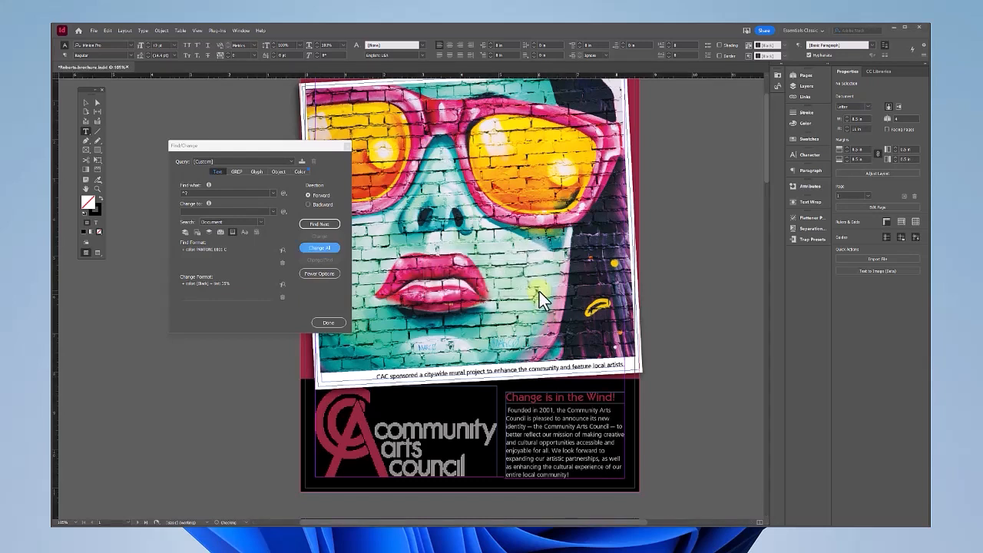
Clear the wildcard search text and both the find and change formats, and close Find/Change
left_click(195, 193)
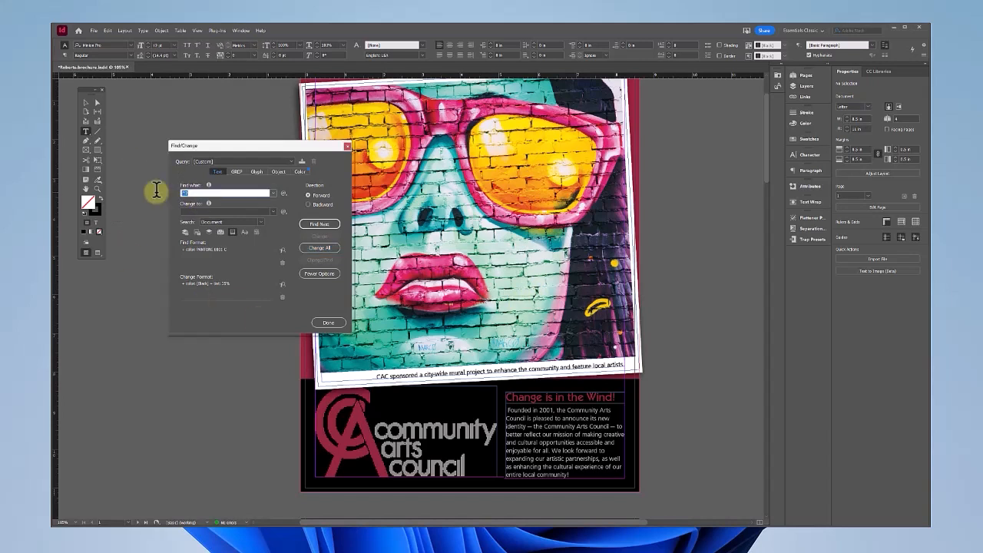
key("BackSpace")
left_click(245, 249)
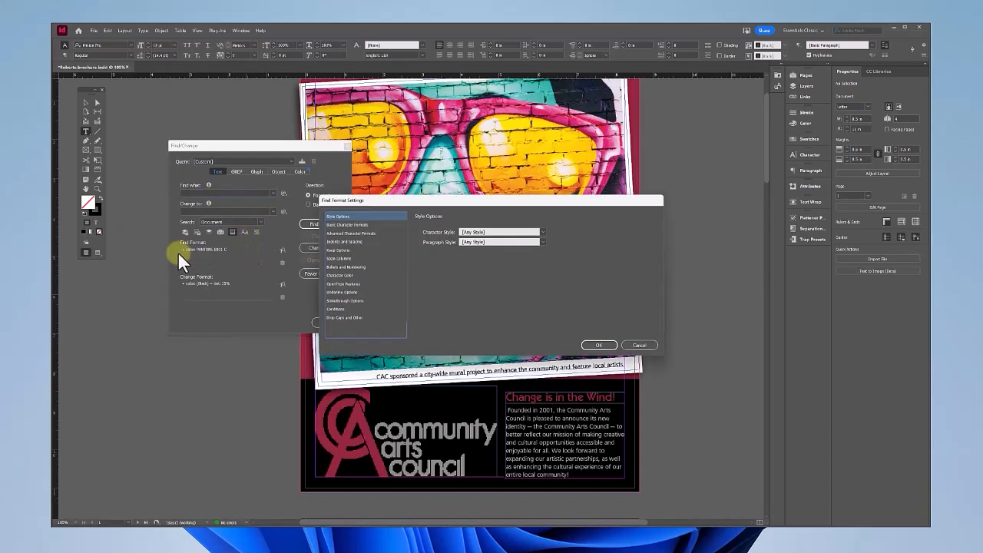
left_click(640, 345)
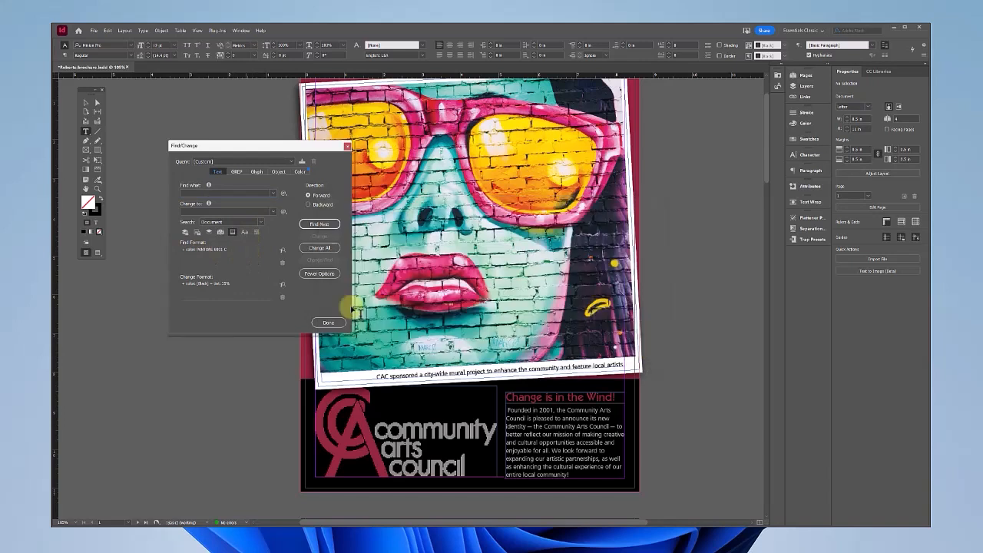
left_click(282, 263)
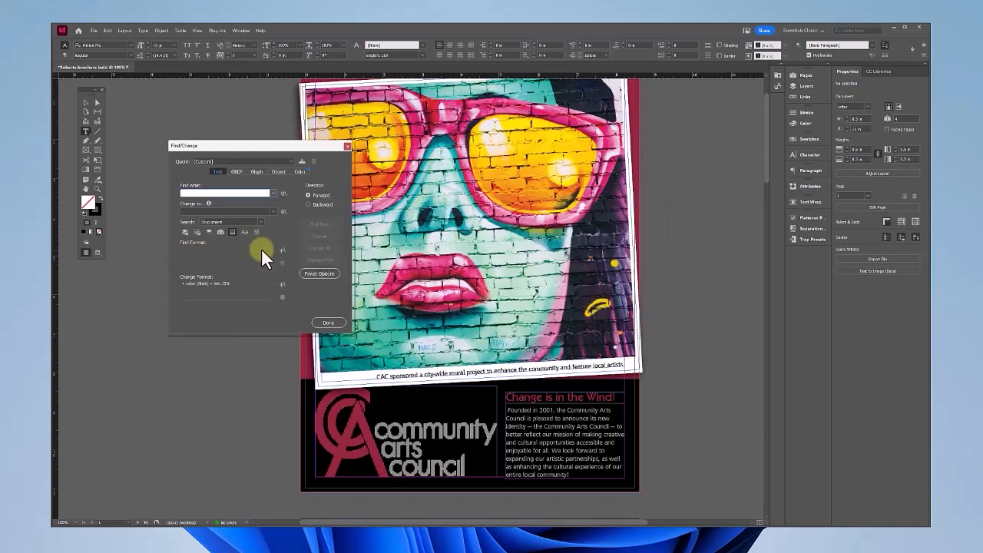
left_click(282, 297)
left_click(329, 324)
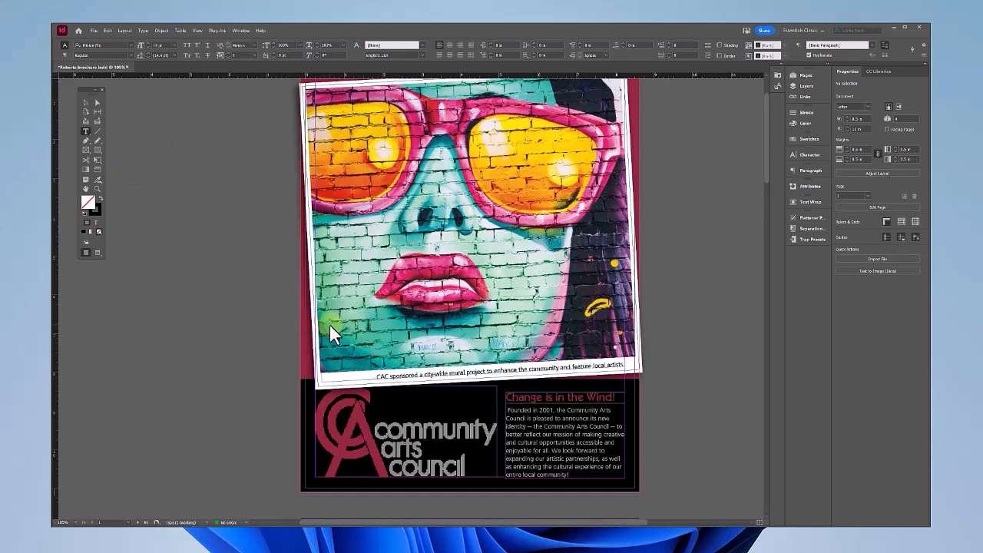
Reopen Find/Change for an object search across All Documents with the type All Frames
scroll(439, 416, "down", 3)
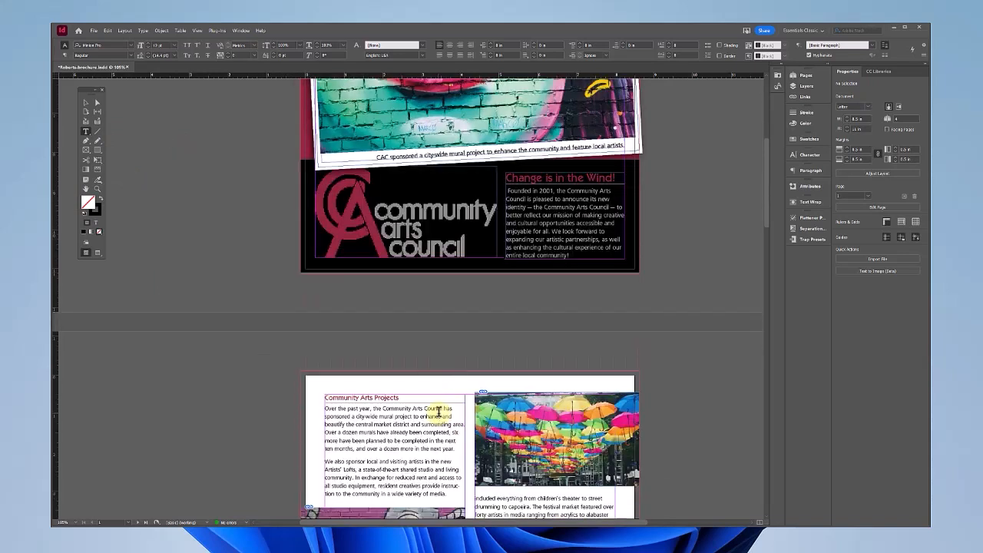
scroll(184, 188, "up", 4)
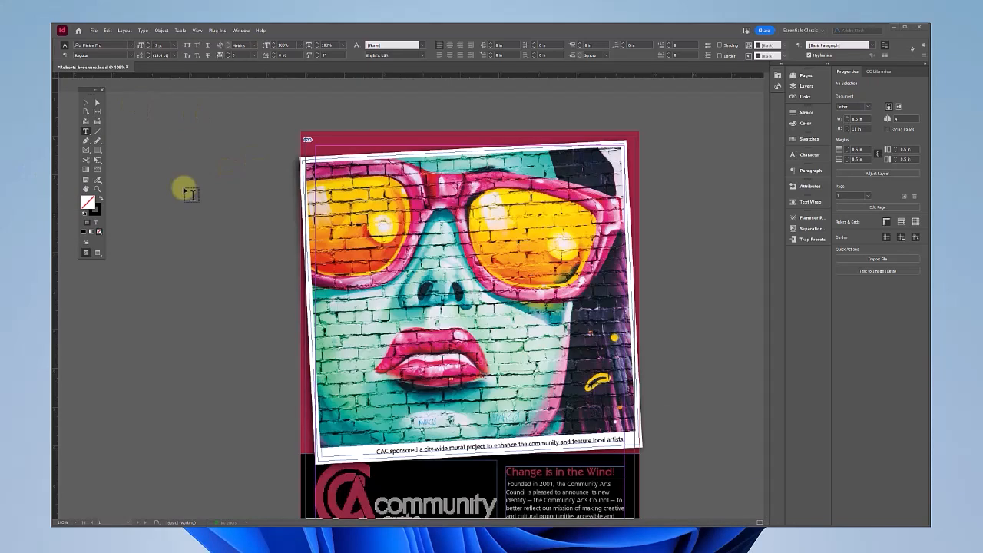
left_click(128, 31)
mouse_move(107, 34)
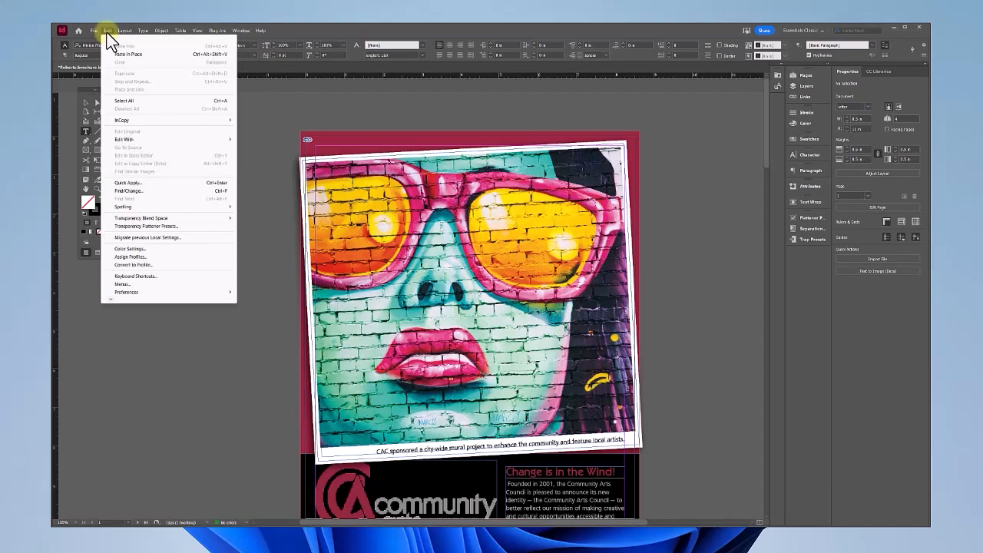
left_click(128, 190)
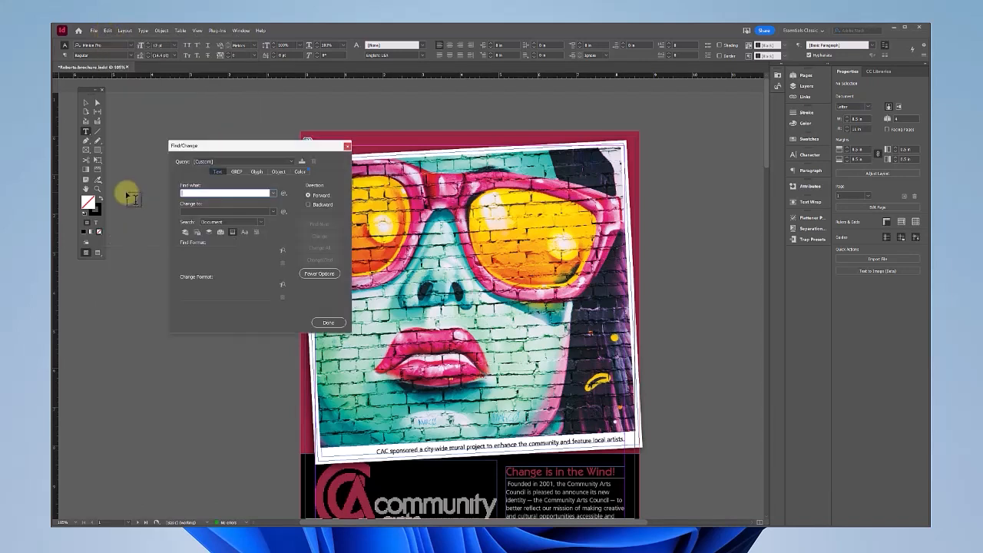
left_click(276, 171)
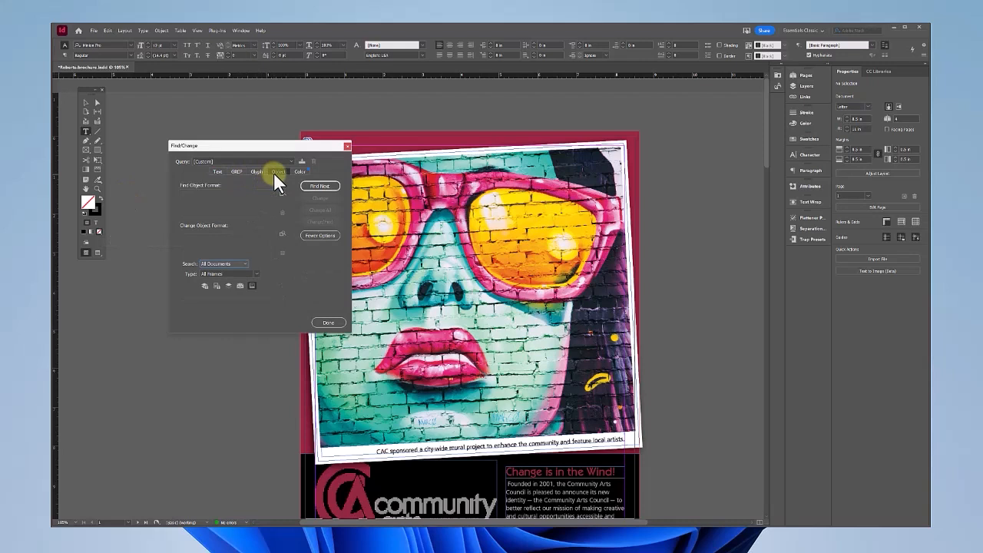
left_click(221, 265)
left_click(222, 273)
Set the find object format to a stroke color of PANTONE 8001 C
left_click(282, 194)
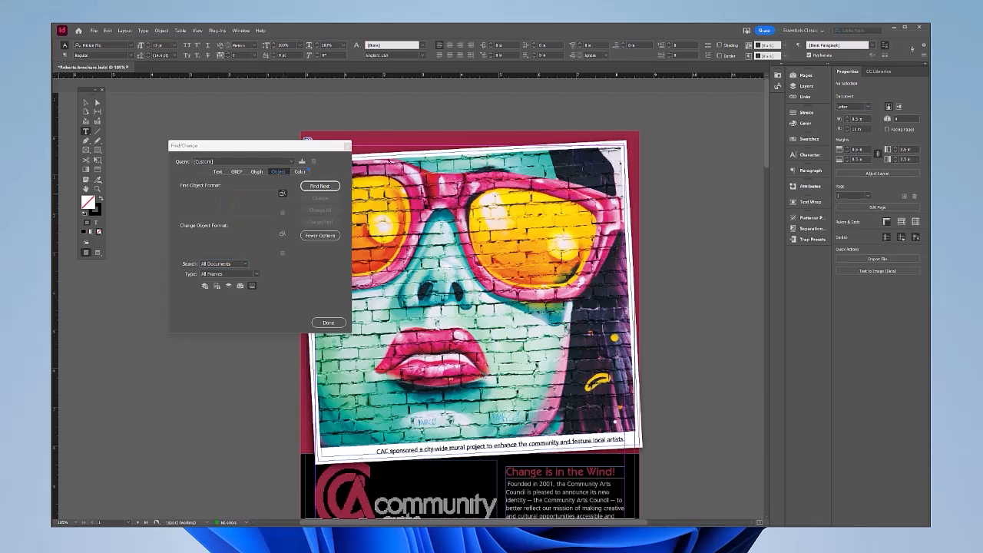
left_click_drag(521, 159, 549, 159)
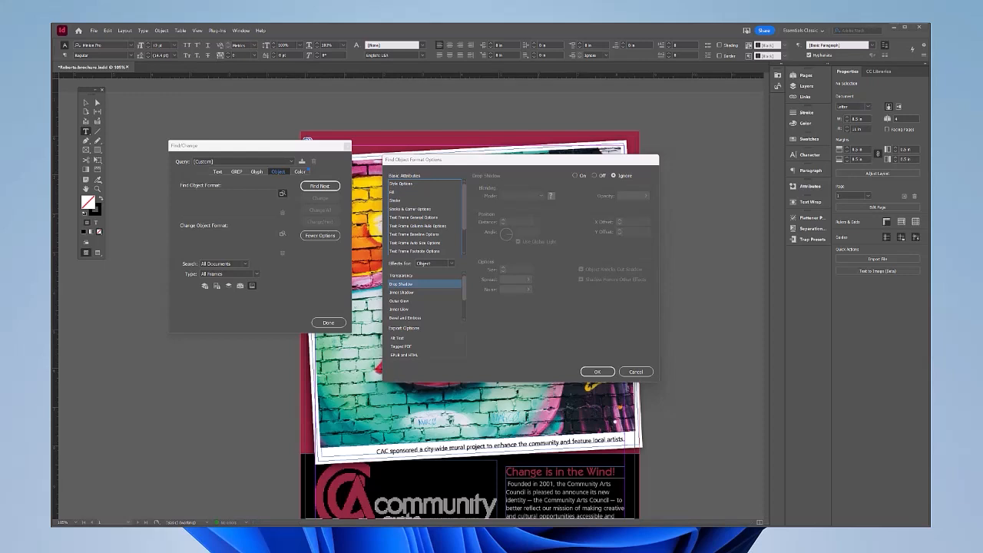
left_click(394, 201)
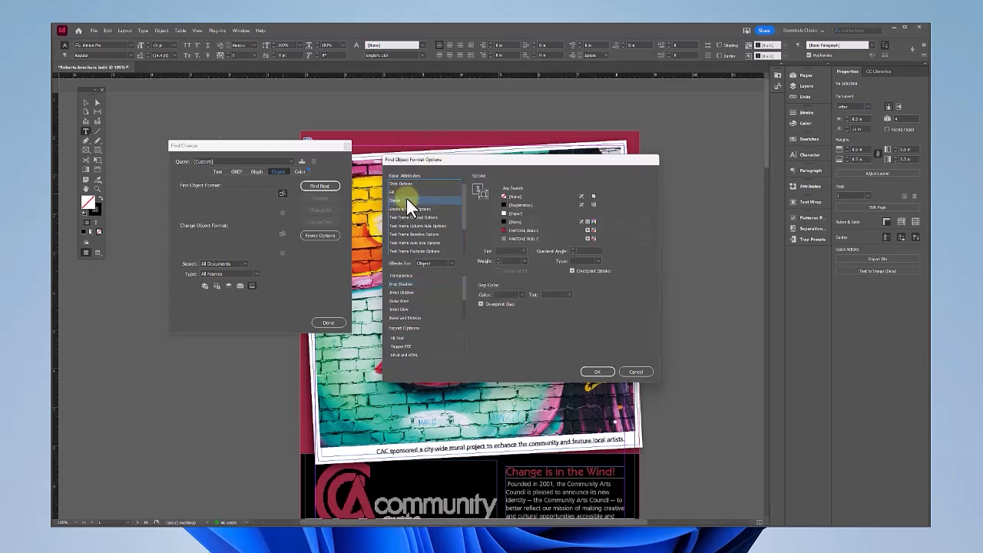
left_click(534, 238)
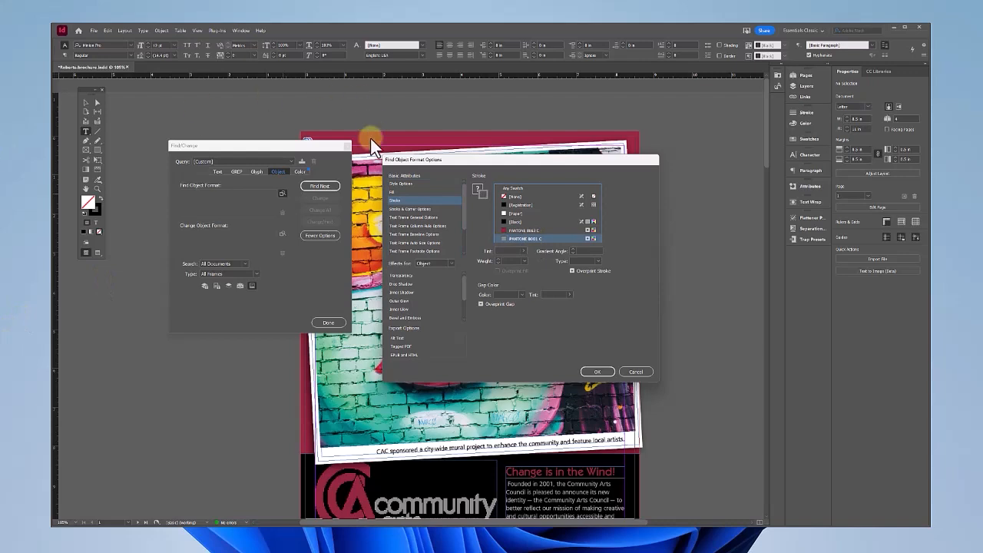
left_click(594, 372)
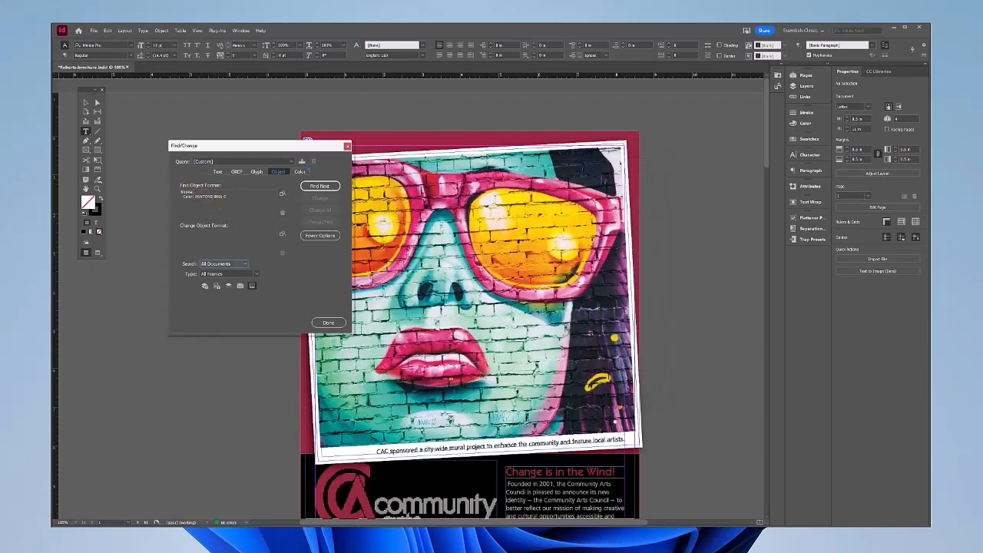
Set the change object format to a stroke color using the dark red PANTONE swatch
left_click(282, 235)
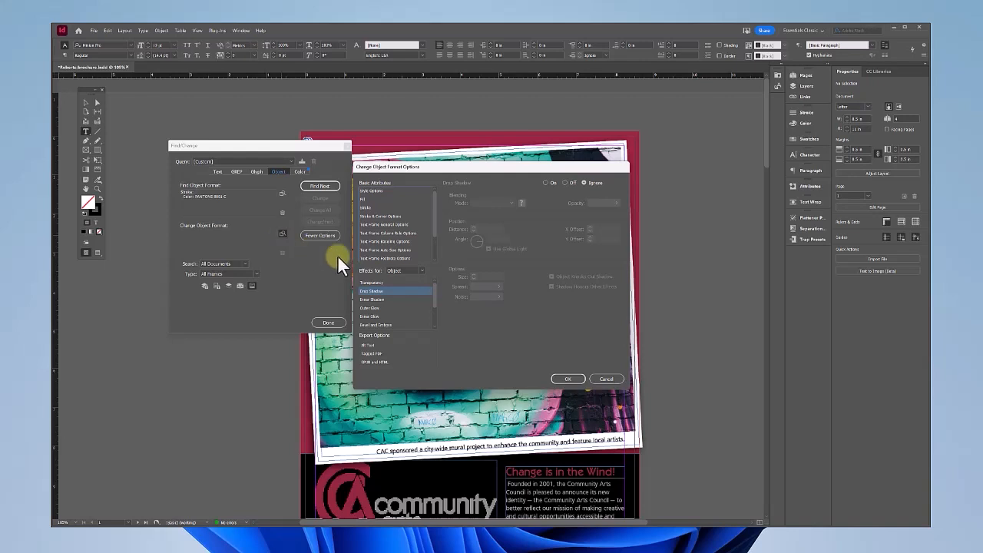
left_click(365, 207)
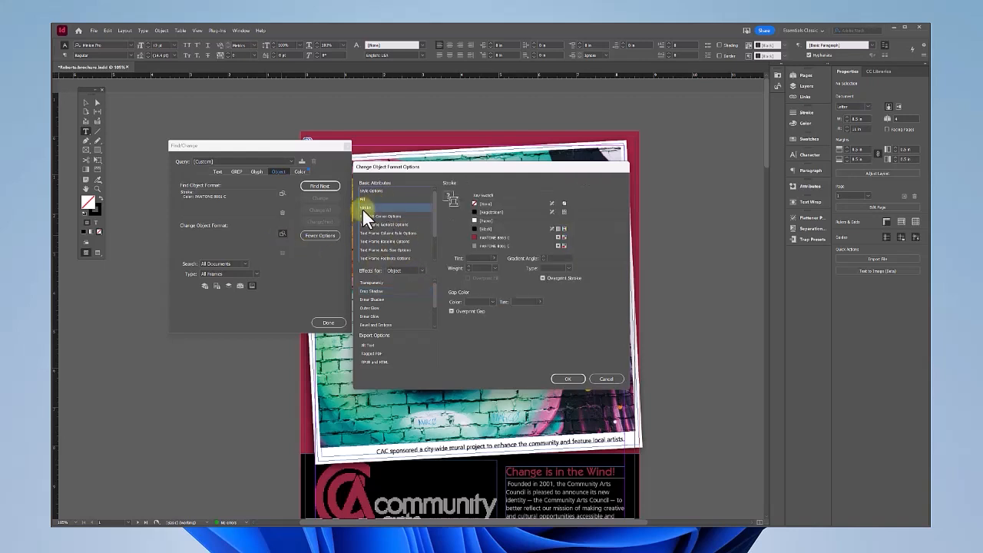
left_click(493, 237)
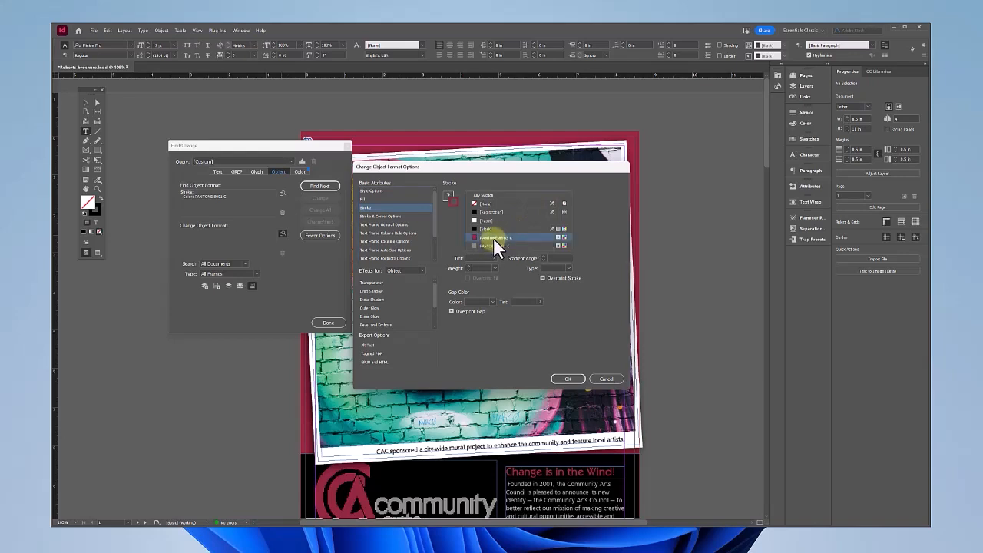
left_click(570, 379)
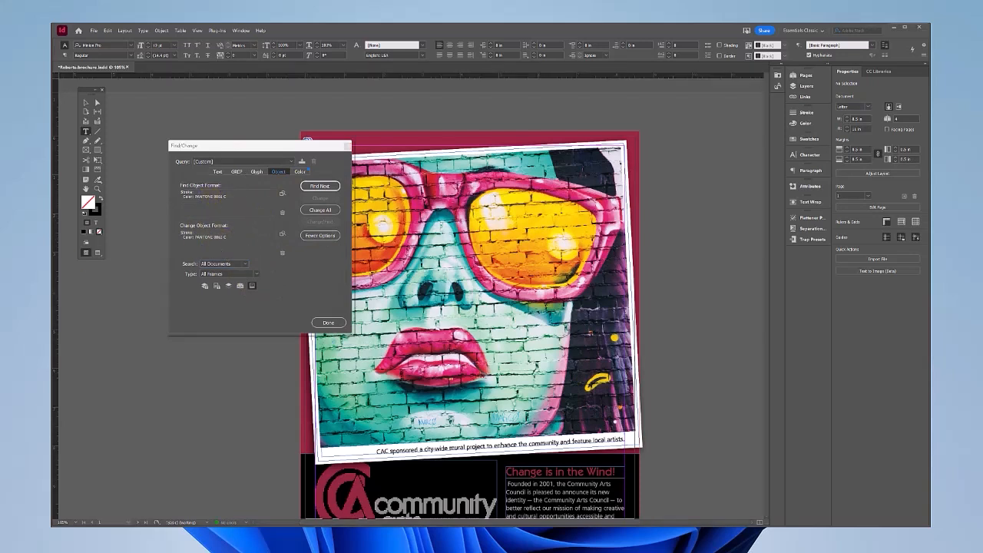
Find the first frame with the matching stroke, change all matches across the document, and dismiss the completion notice
left_click(320, 186)
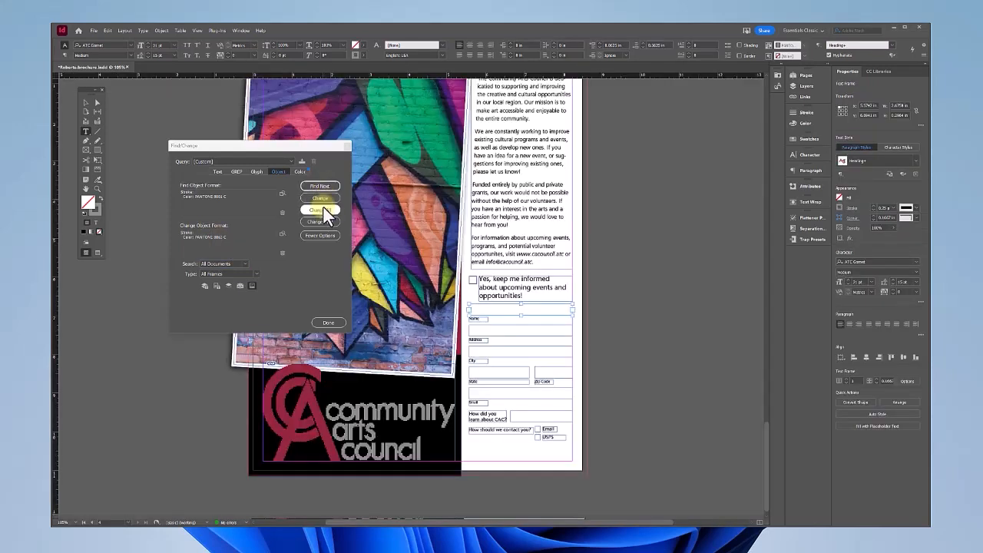
left_click(323, 209)
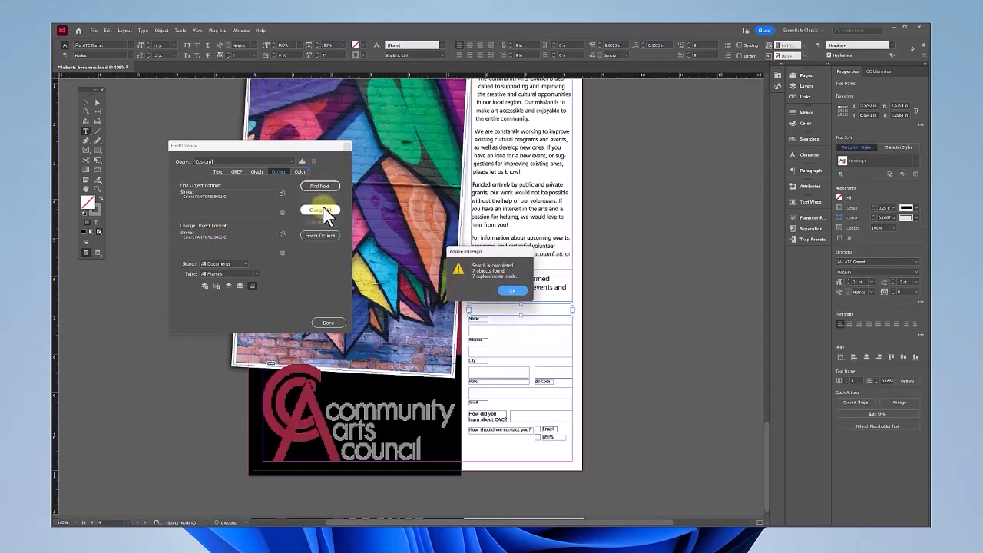
left_click(514, 293)
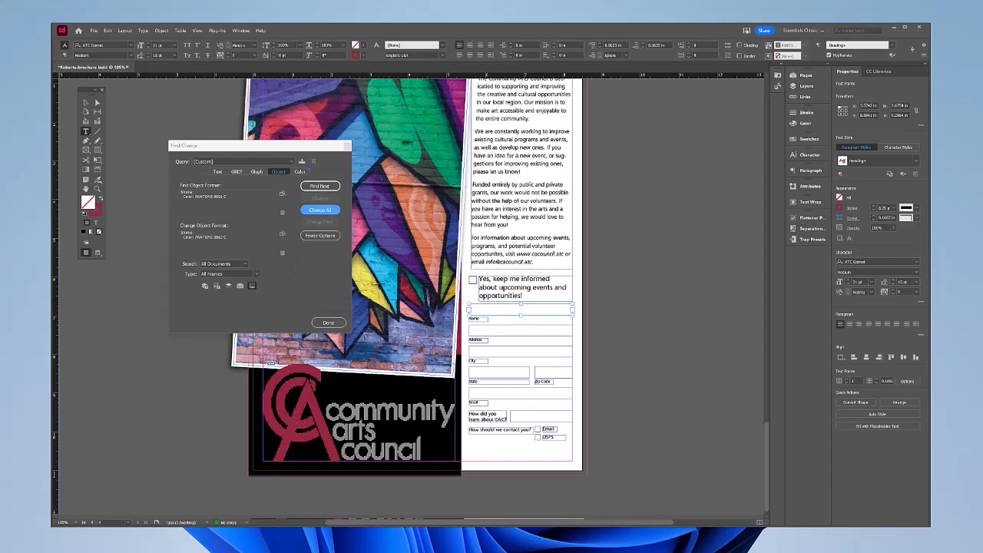
Clear the find and change object formats and close Find/Change
left_click(281, 213)
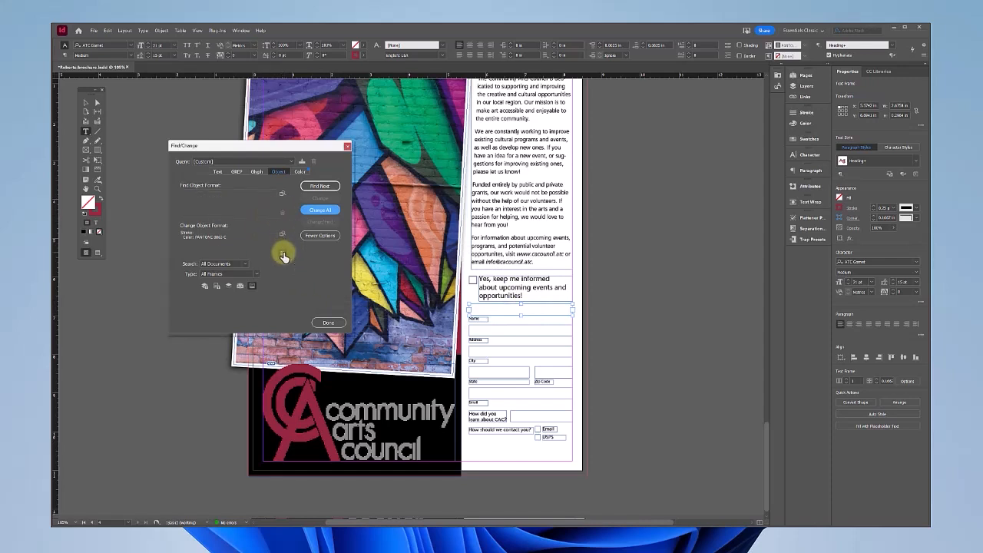
left_click(283, 255)
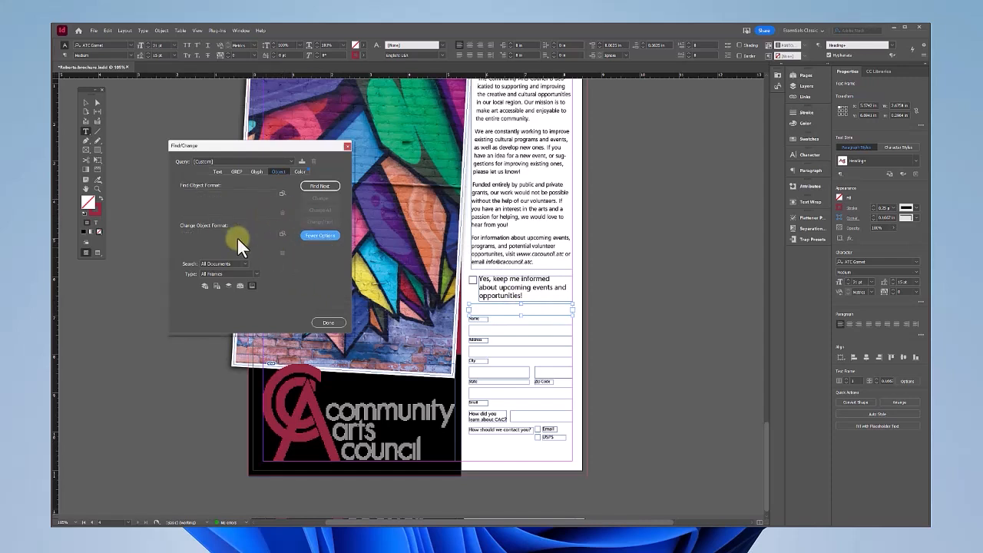
left_click(328, 323)
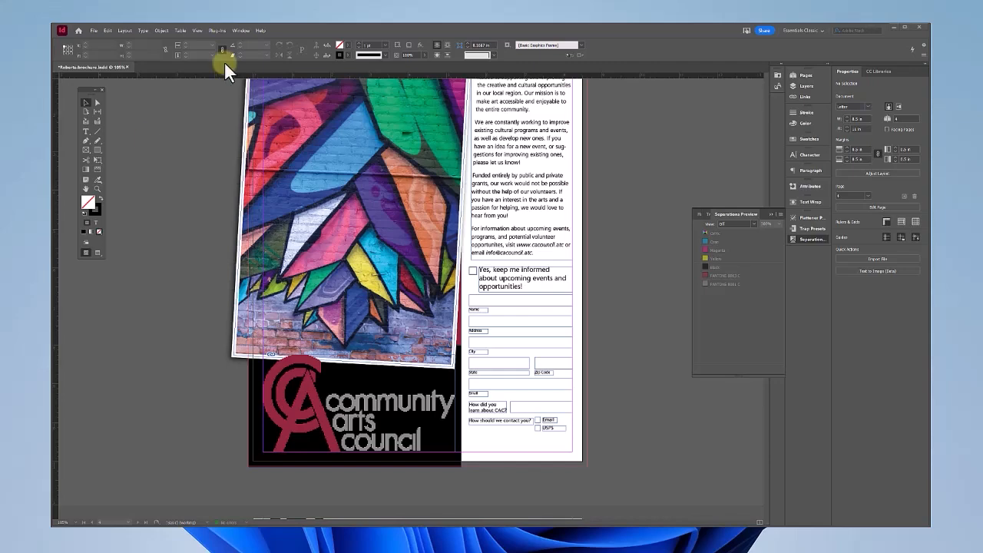
Open the "Change is in the Wind!" story from page 1 in the Story Editor
left_click(86, 132)
scroll(181, 209, "up", 4)
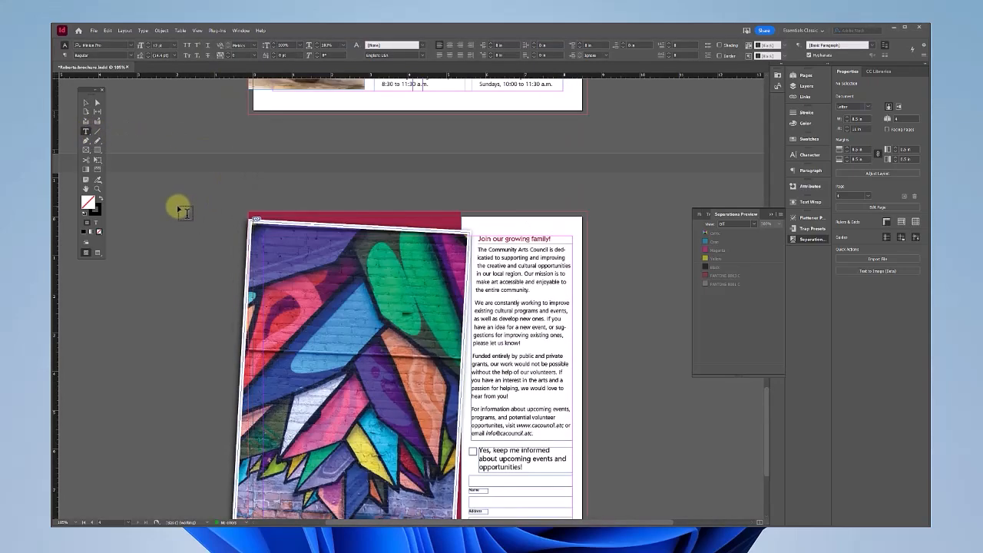
scroll(181, 209, "up", 20)
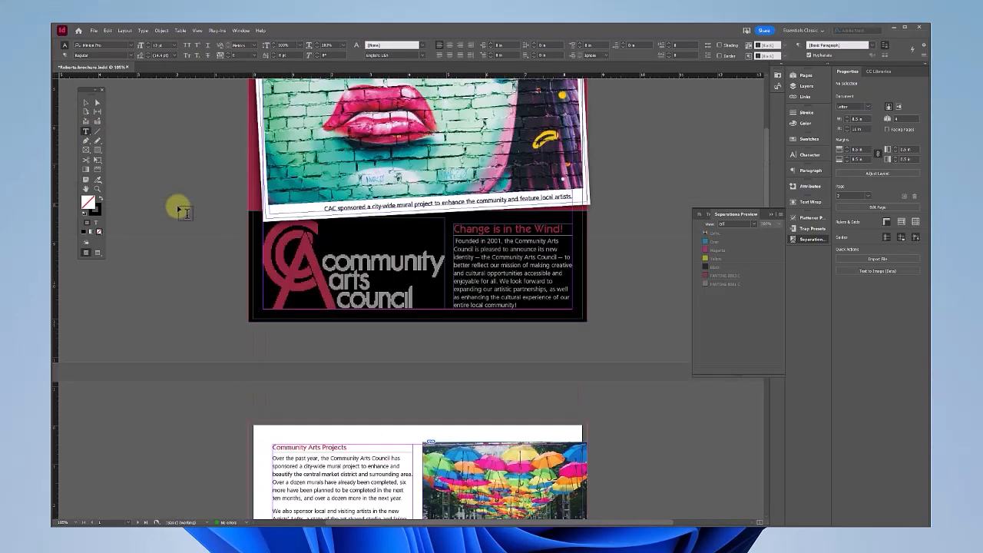
left_click(465, 305)
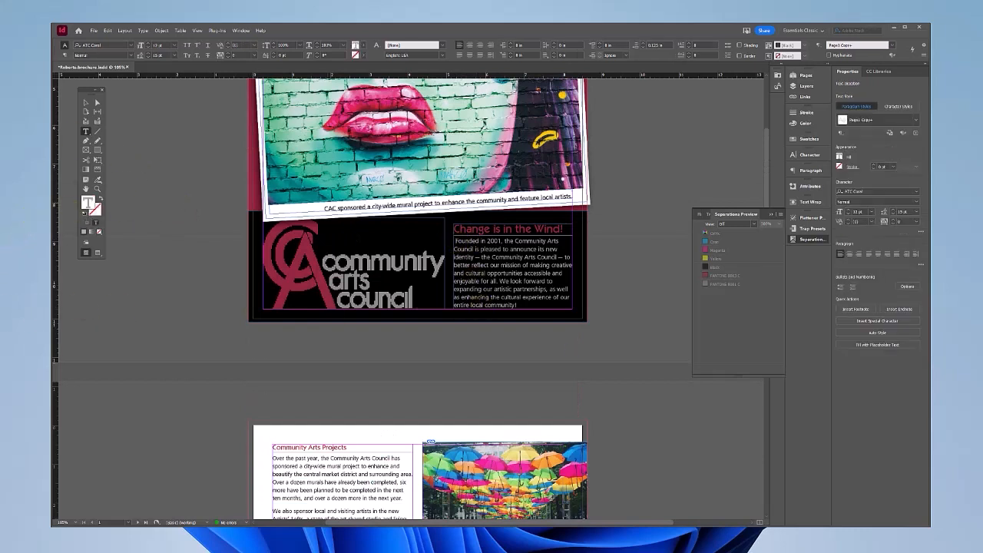
left_click(108, 31)
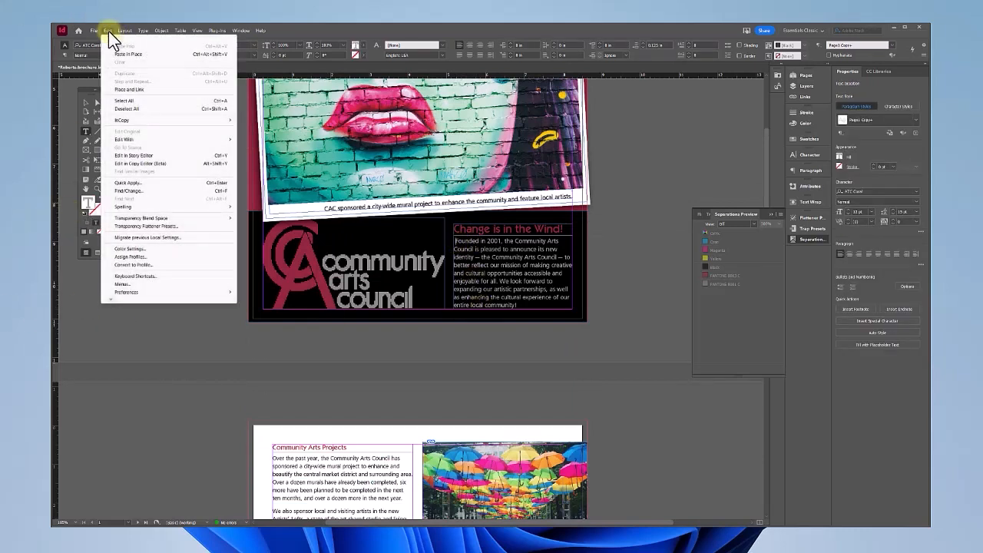
left_click(128, 156)
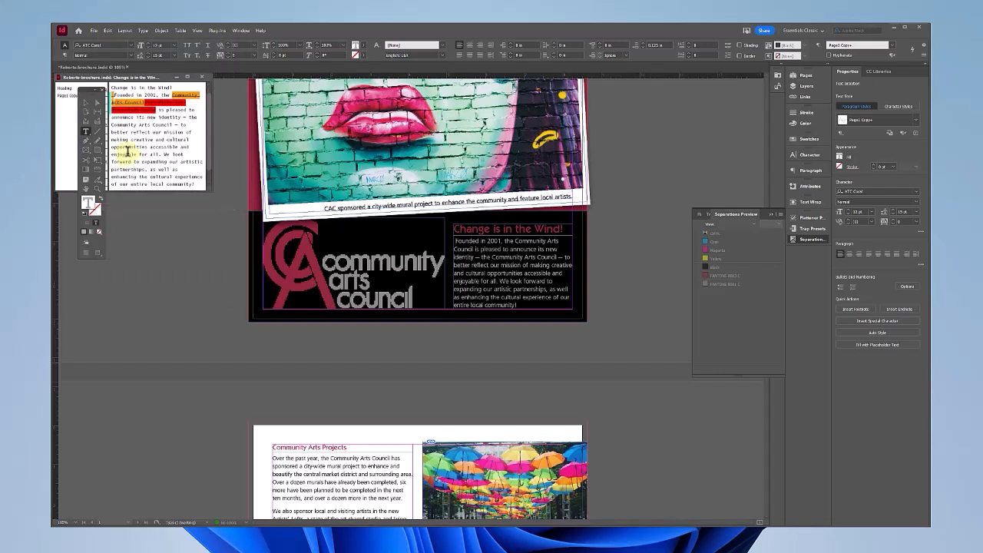
Reposition and enlarge the Story Editor window, and examine the tracked "Community Arts Council" replacement in the story
left_click_drag(82, 76, 137, 174)
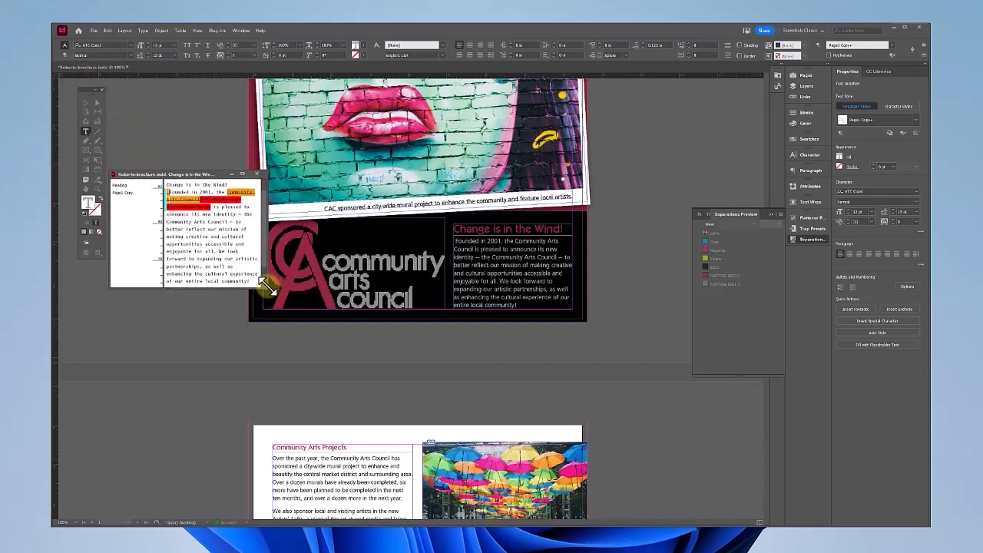
left_click_drag(266, 285, 286, 400)
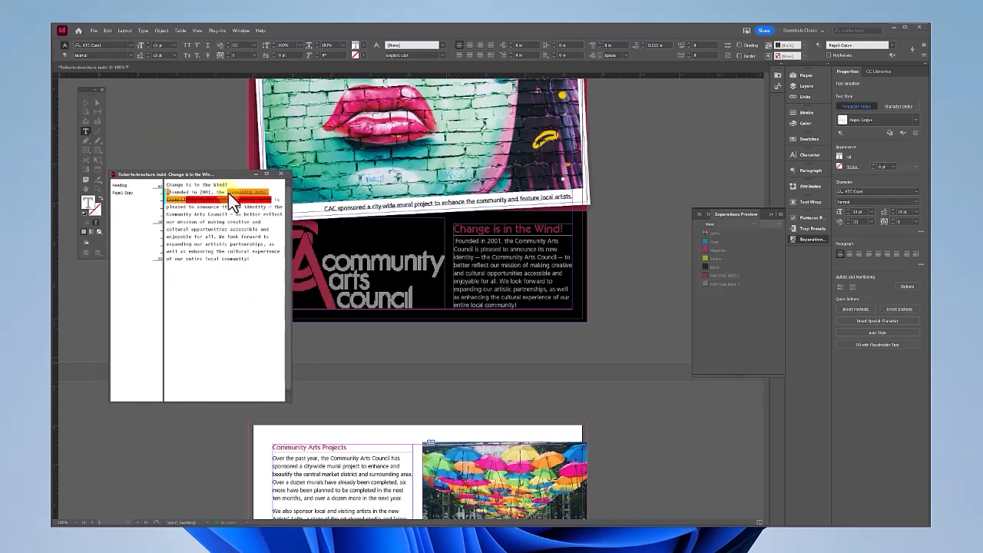
left_click_drag(229, 193, 272, 198)
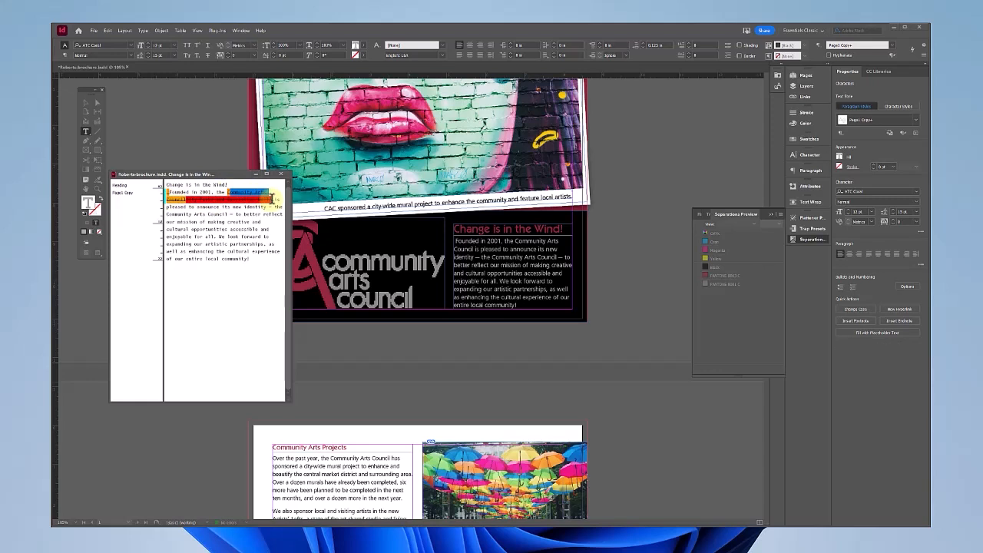
scroll(178, 299, "down", 5)
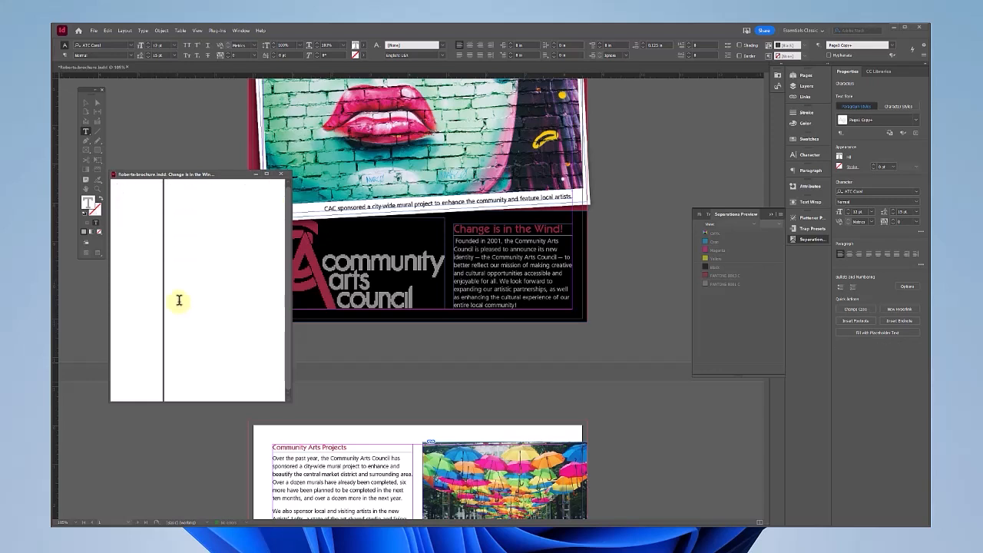
scroll(179, 299, "up", 5)
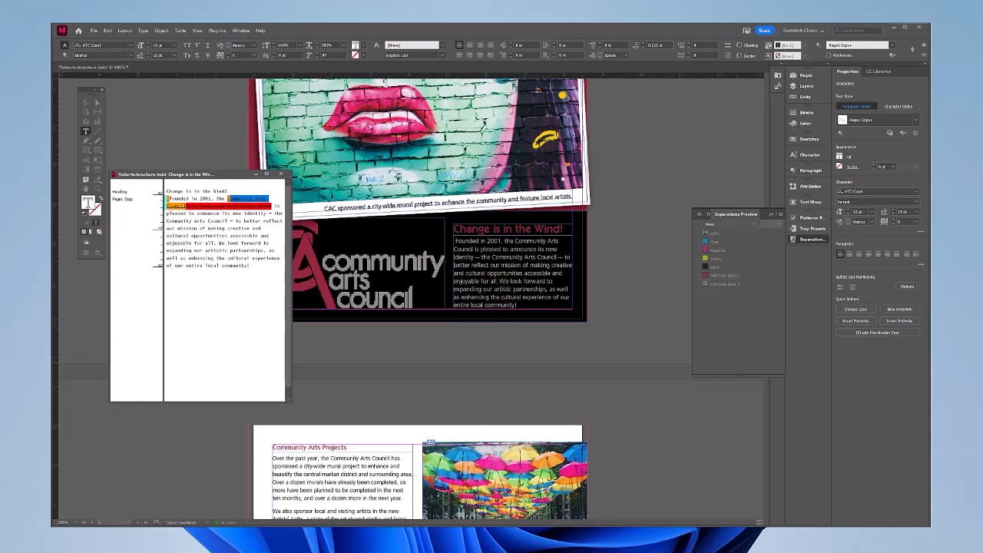
left_click_drag(169, 174, 162, 97)
Show the Track Changes controls for the story
left_click(238, 29)
left_click(239, 29)
left_click(239, 28)
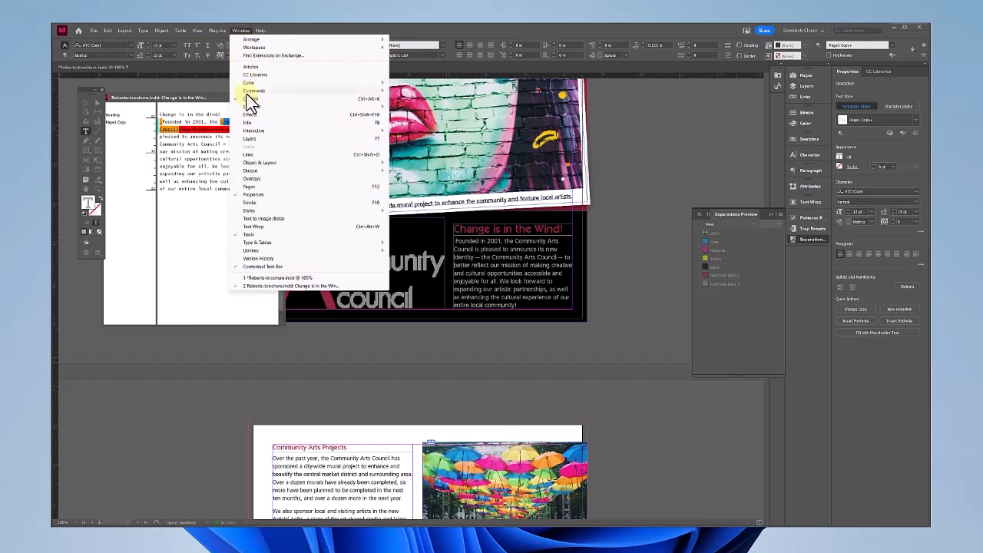
mouse_move(248, 105)
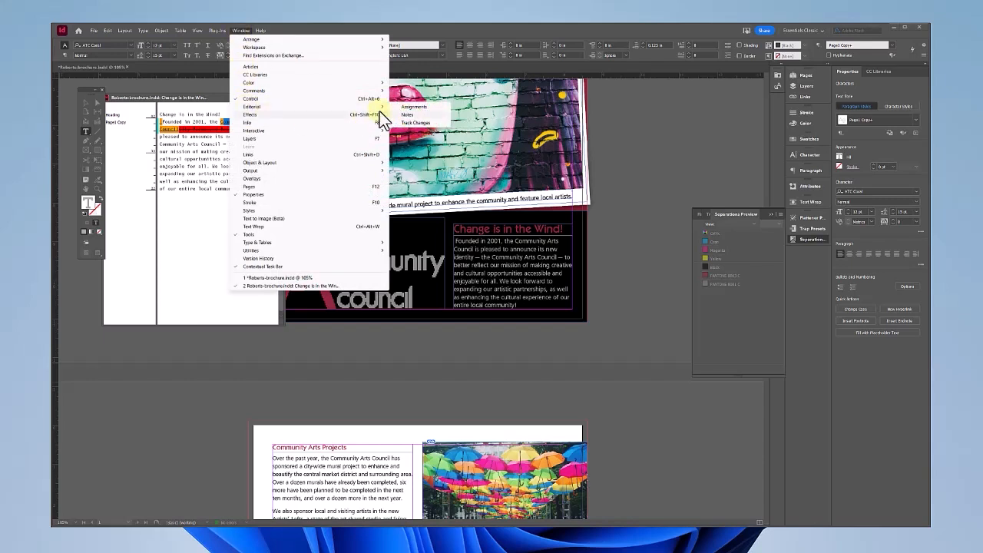
mouse_move(257, 106)
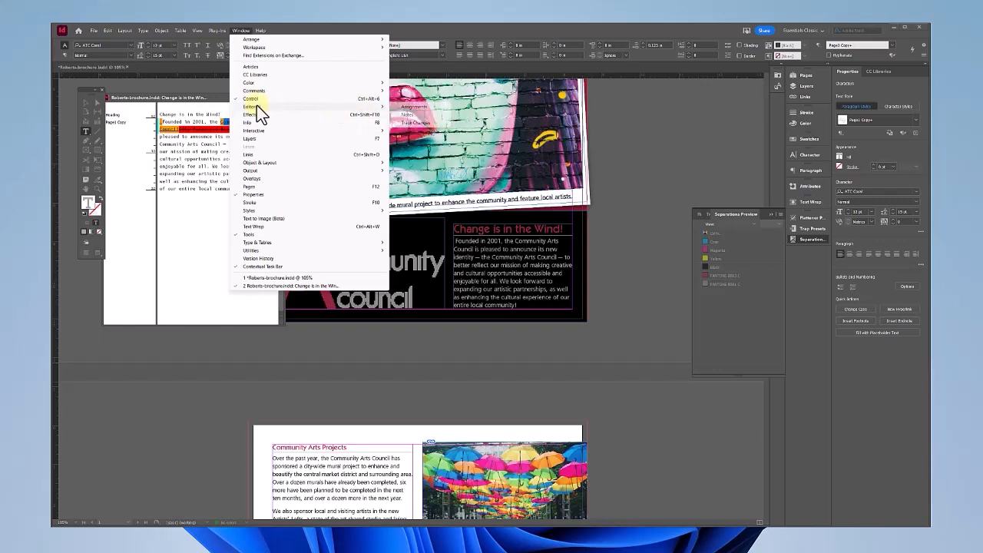
left_click(415, 122)
Browse forward through the tracked changes, then back to the added "Community Arts Council" text in the first story
left_click(379, 252)
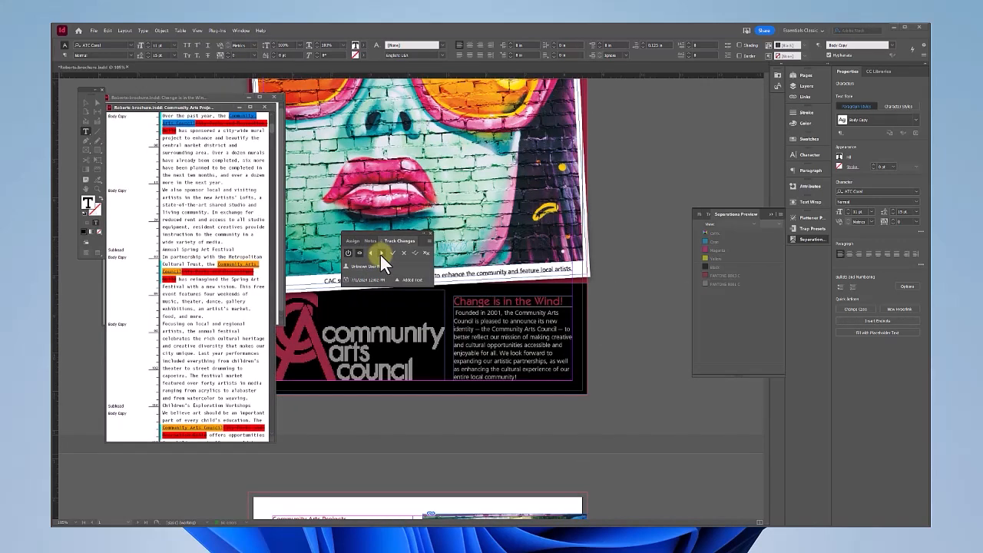
left_click(380, 254)
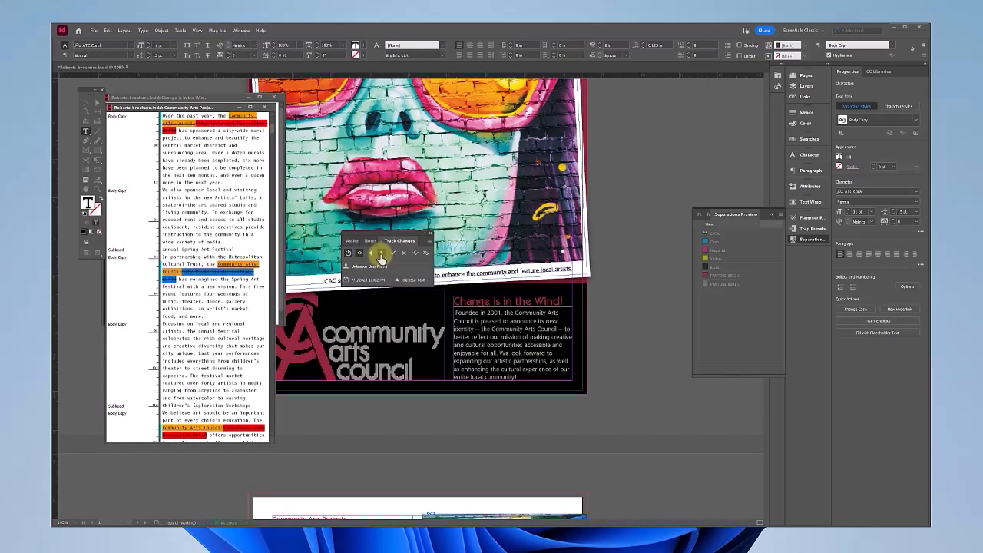
left_click(380, 254)
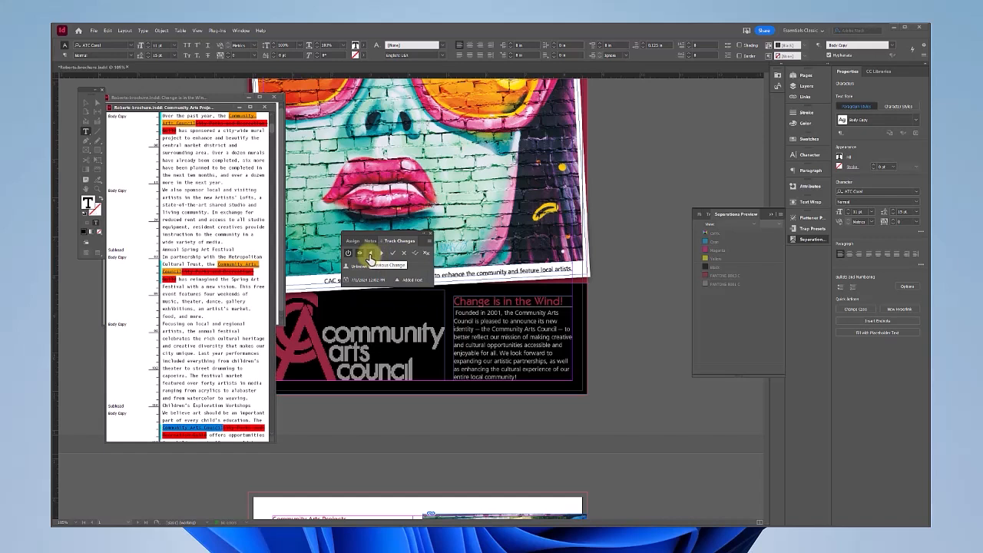
left_click(370, 255)
left_click(369, 255)
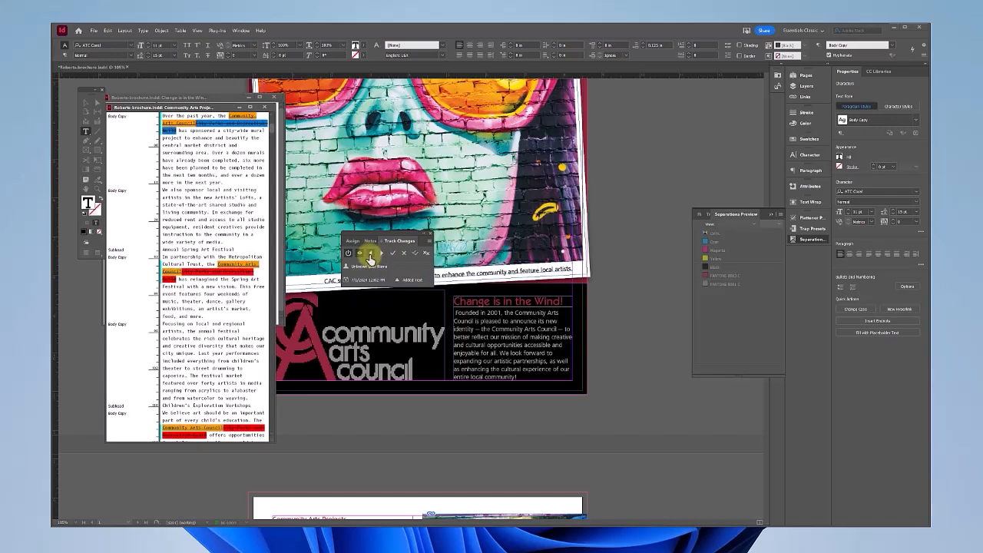
left_click(369, 255)
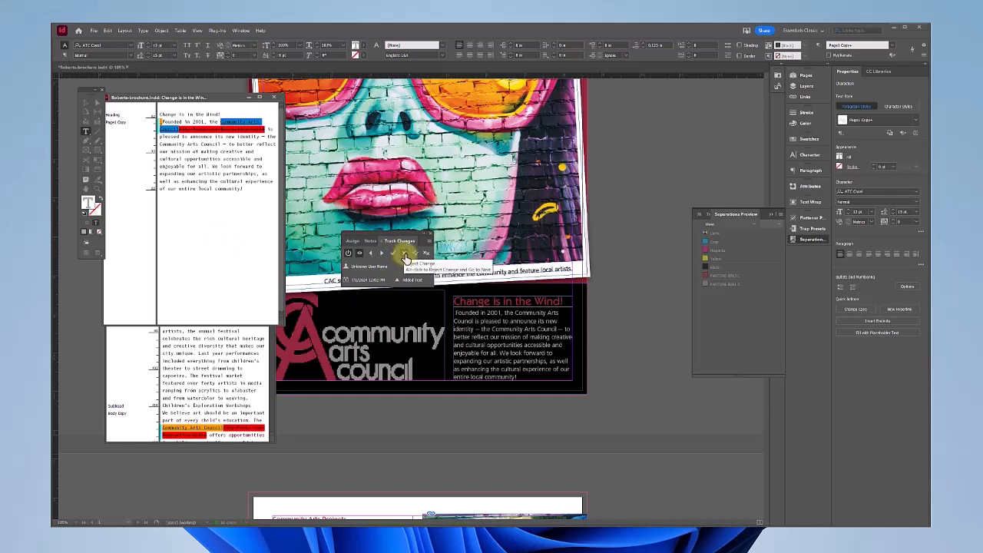
Reject the tracked insertion and deletion in the "Change is in the Wind!" story, restoring "City Parks and Recreation Guild"
left_click(405, 254)
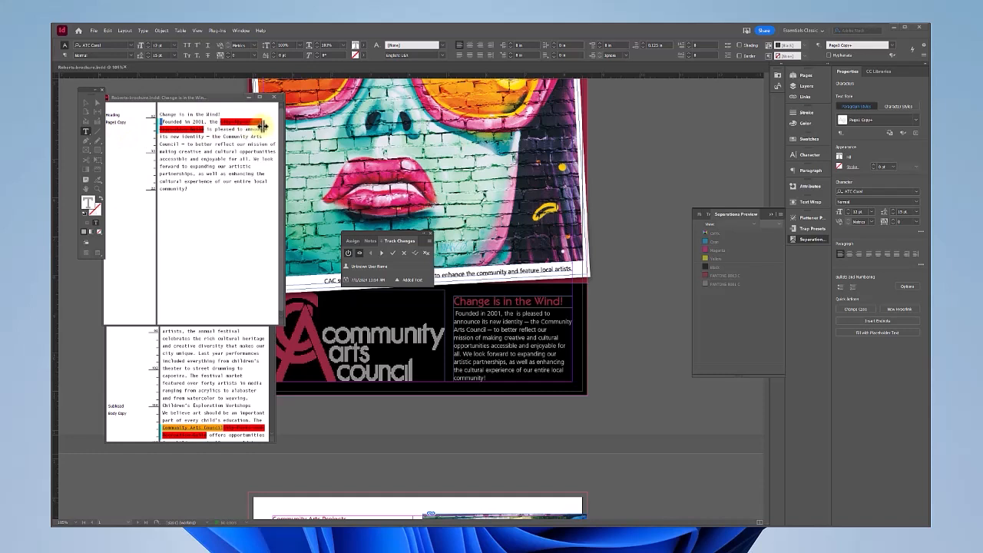
left_click(405, 256)
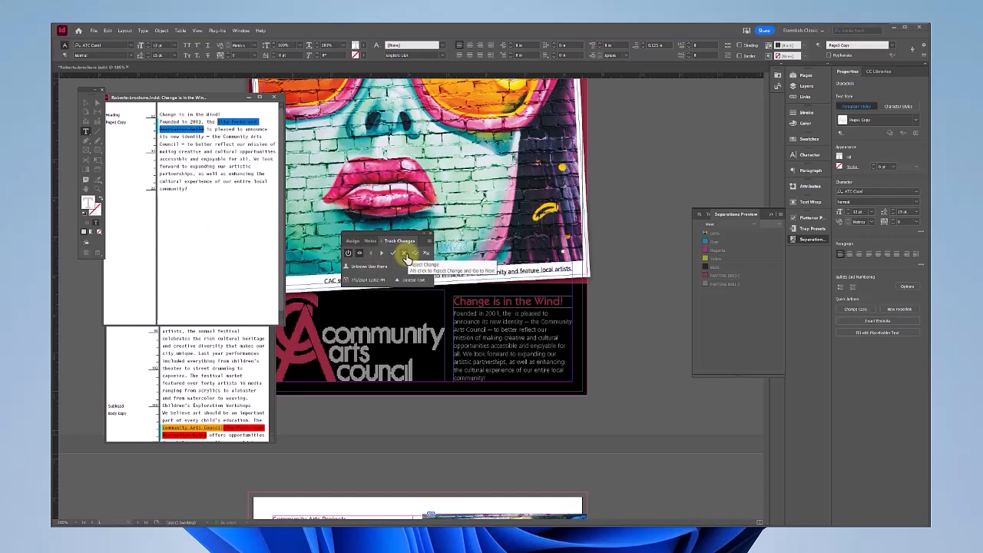
left_click(405, 254)
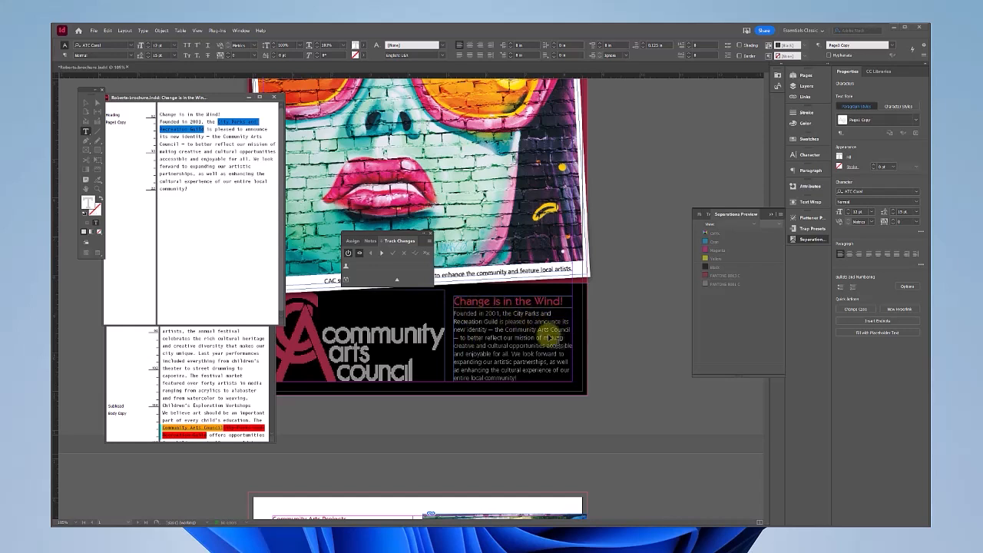
Accept all remaining tracked changes in the document
left_click(429, 242)
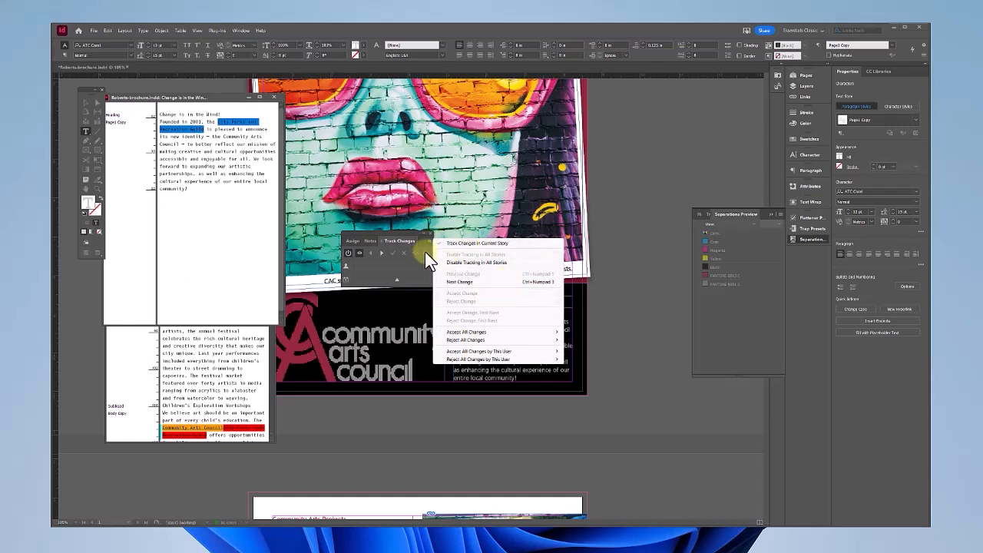
mouse_move(501, 332)
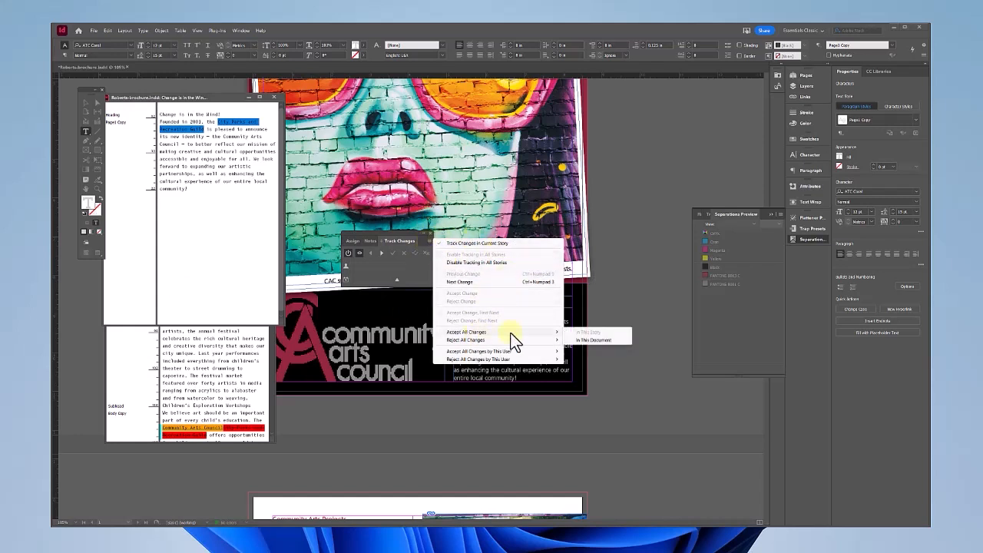
left_click(597, 340)
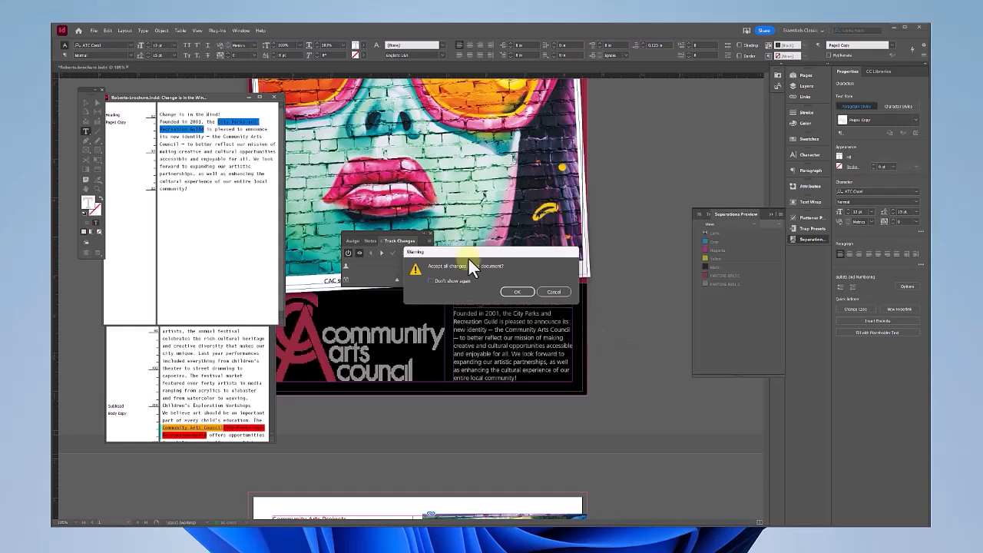
left_click(519, 292)
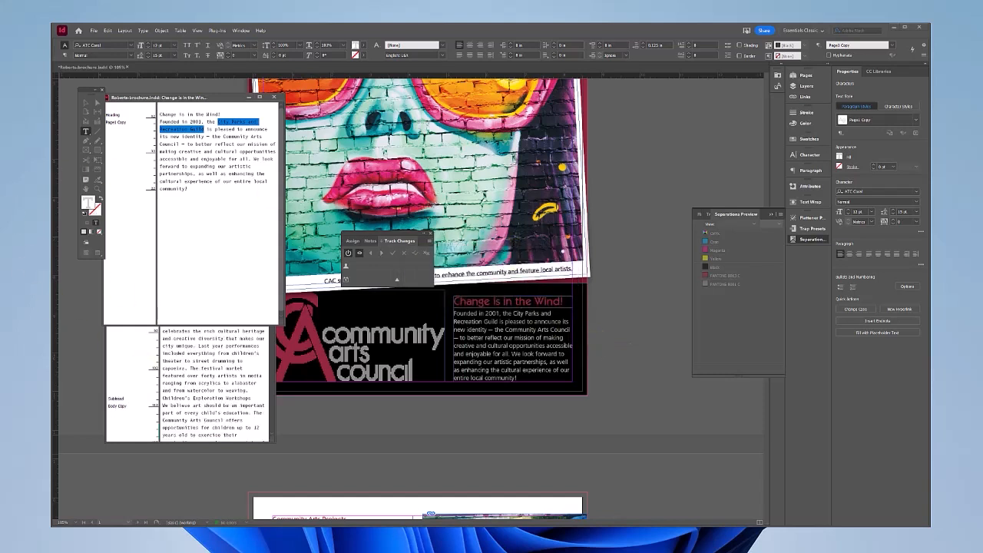
Close the Track Changes panel and the open Story Editor windows to return to the brochure layout
left_click(99, 35)
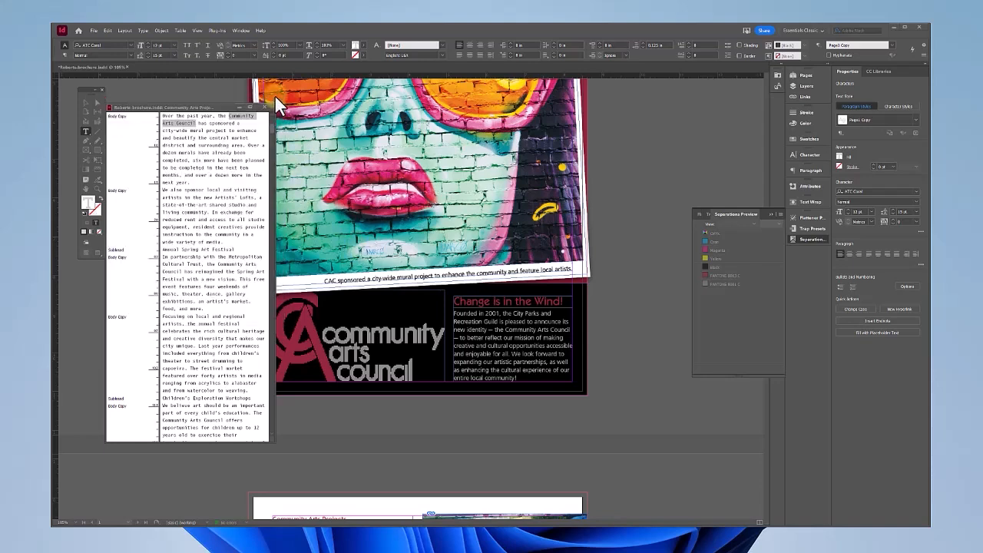
left_click(261, 98)
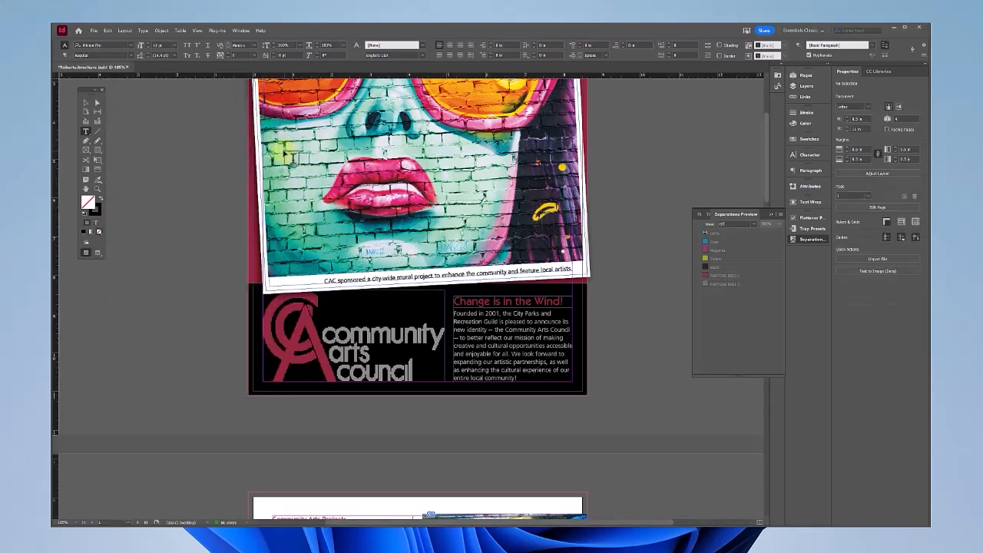
key("ctrl+minus")
key("ctrl+minus")
key("ctrl+minus")
key("ctrl+minus")
key("ctrl+minus")
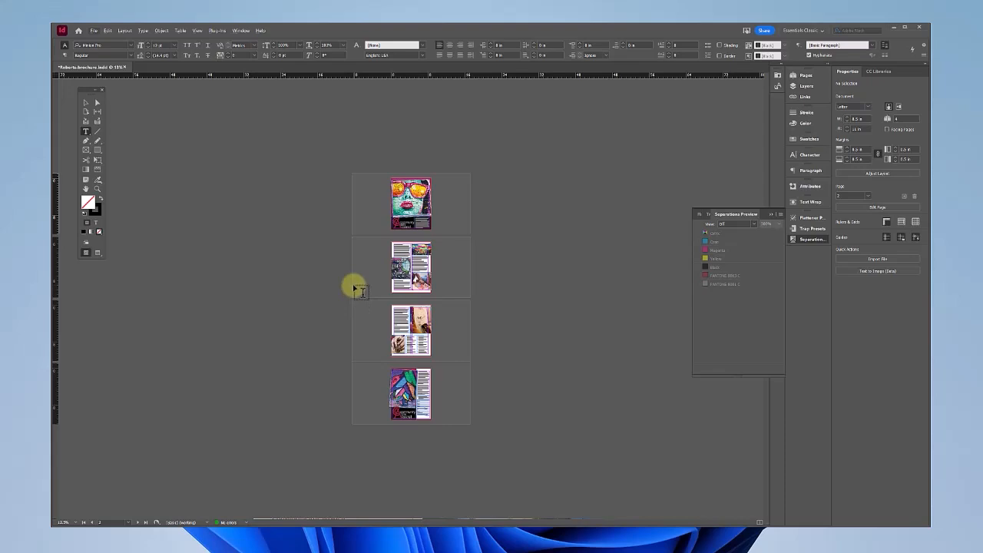
scroll(352, 282, "up", 5)
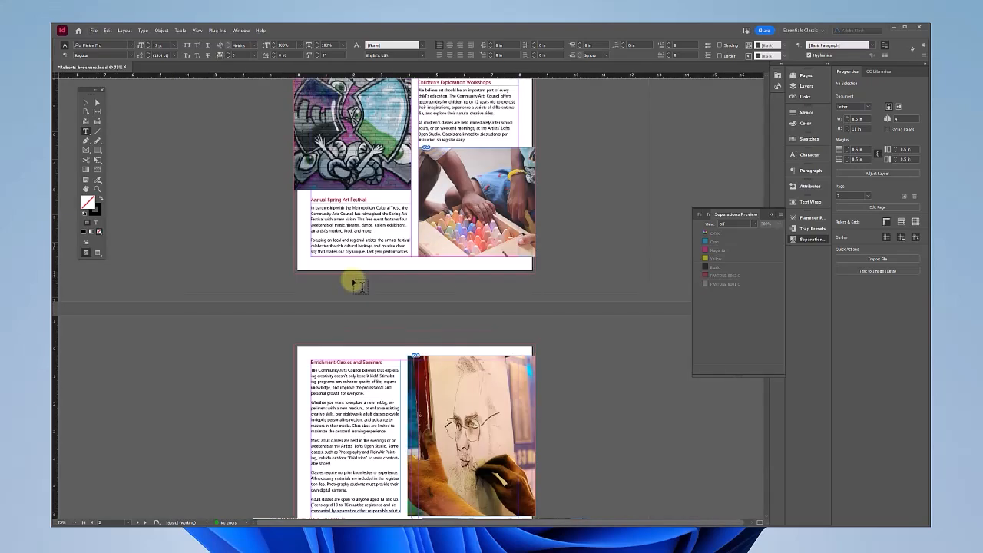
Start exporting the brochure as Adobe PDF (Print) into the Brochure color folder, adding "-print" to the file name
left_click(93, 32)
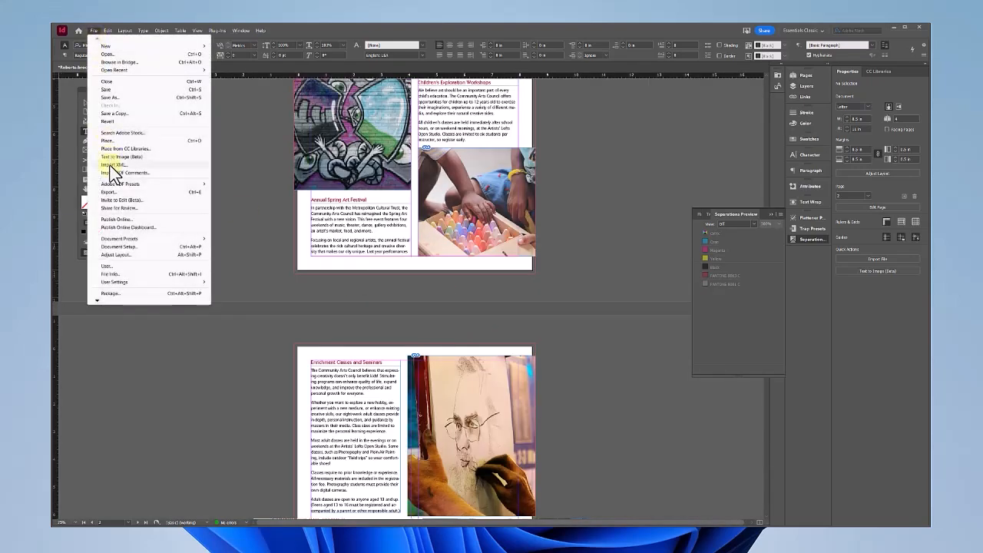
left_click(108, 193)
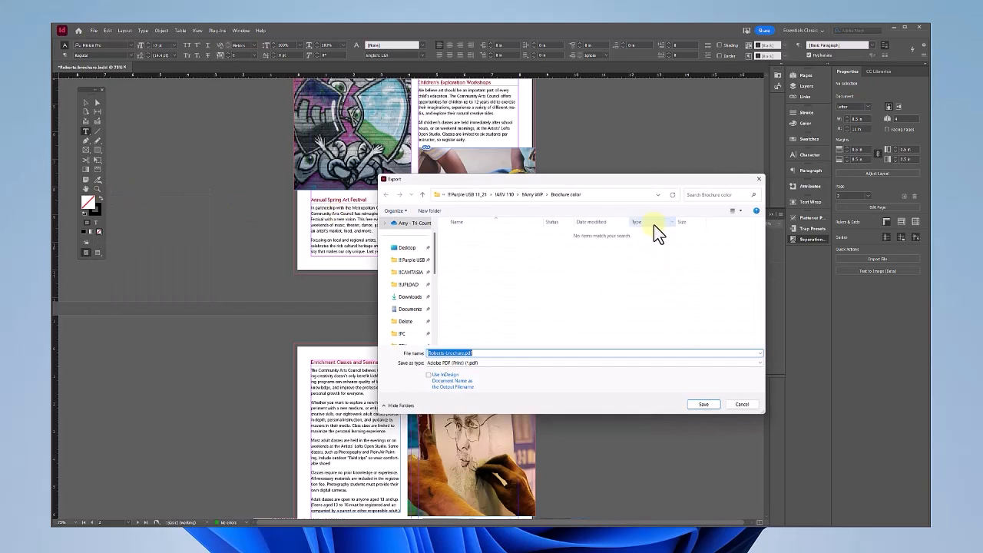
left_click_drag(627, 183, 444, 145)
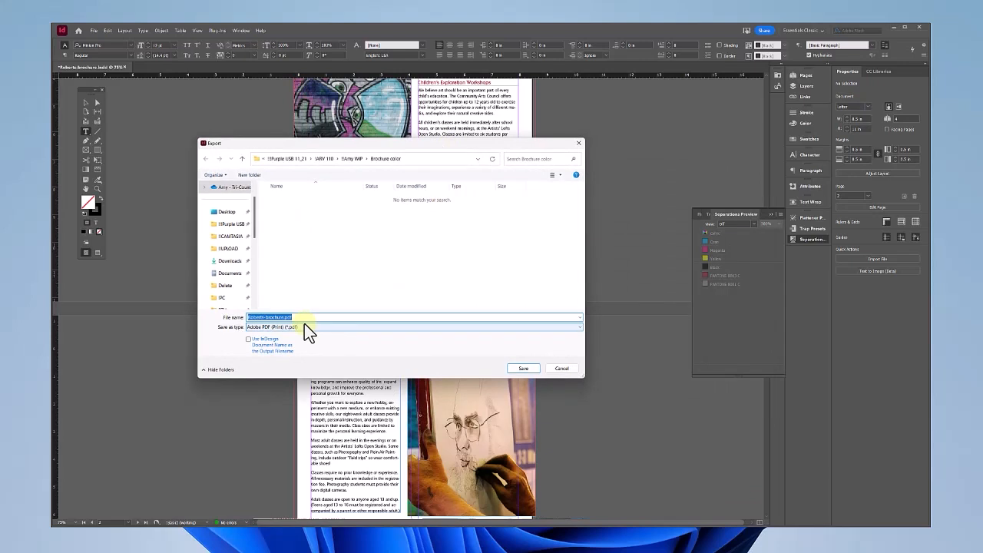
left_click(351, 160)
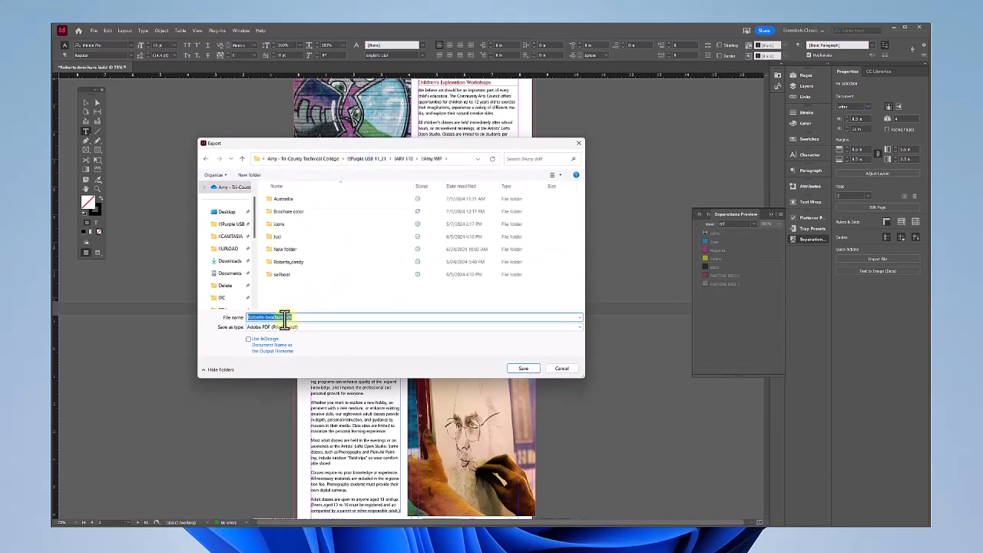
left_click(292, 215)
double_click(294, 220)
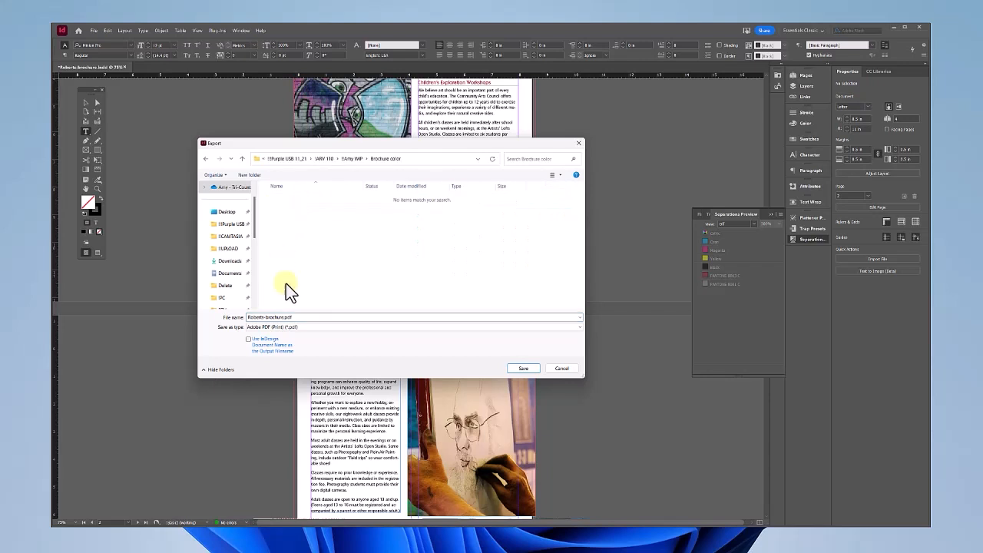
left_click(297, 315)
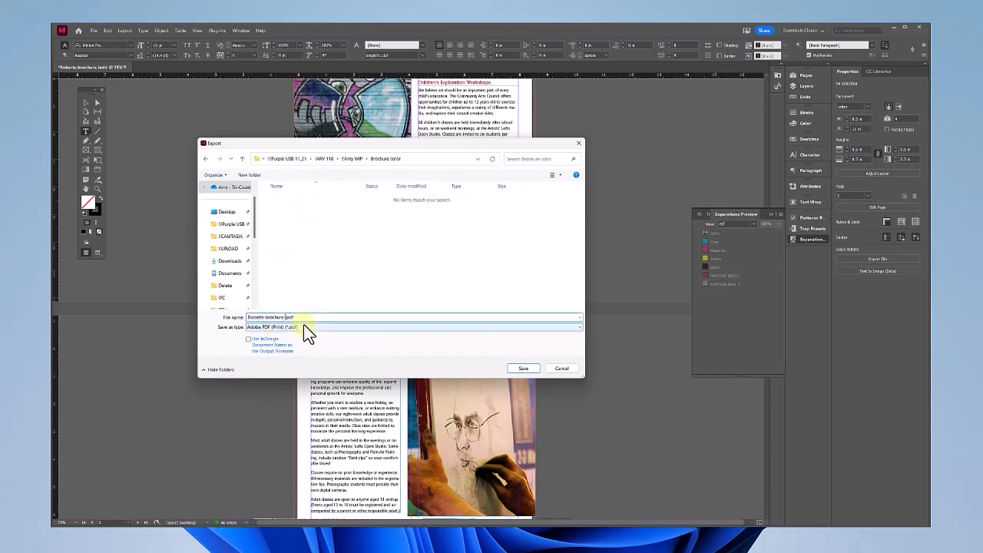
type("-print")
left_click(262, 327)
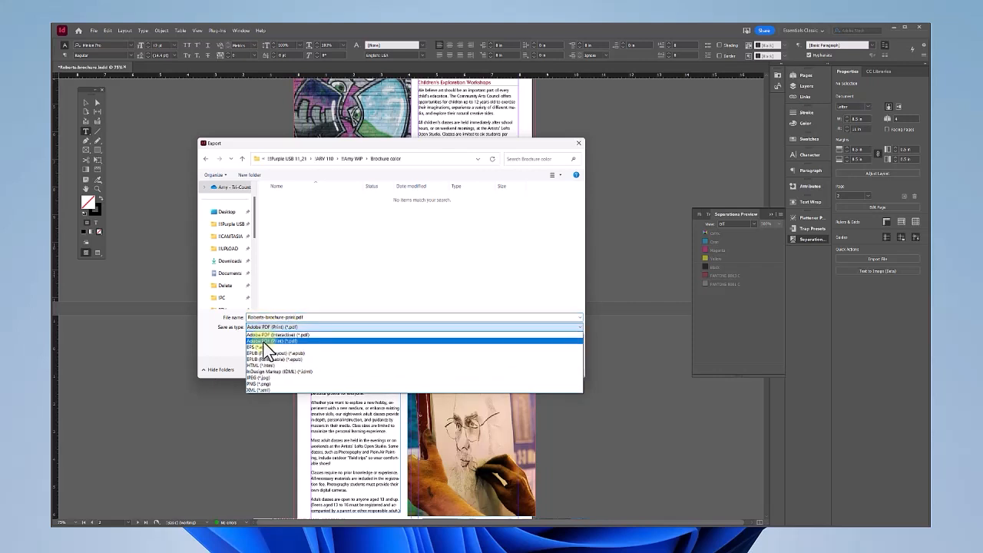
left_click(264, 342)
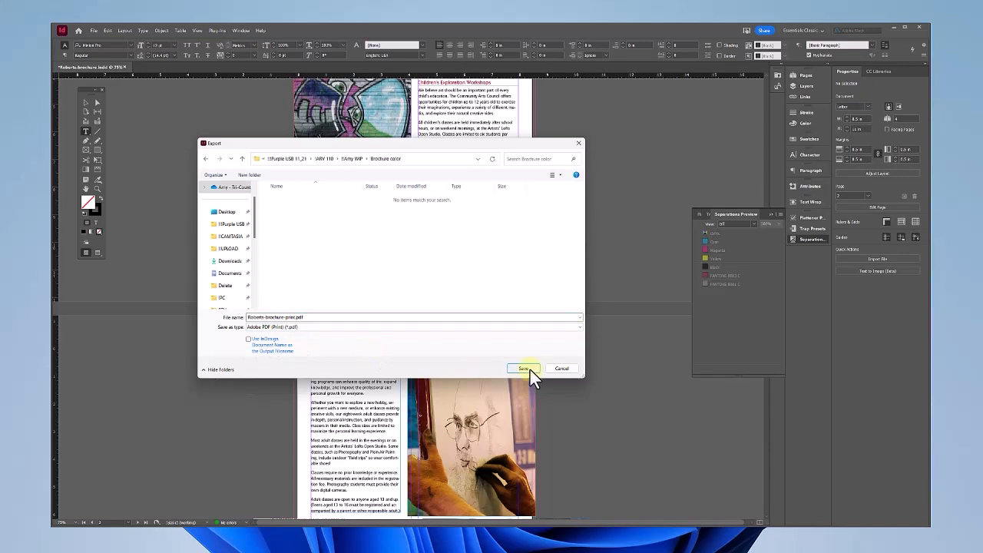
left_click(524, 369)
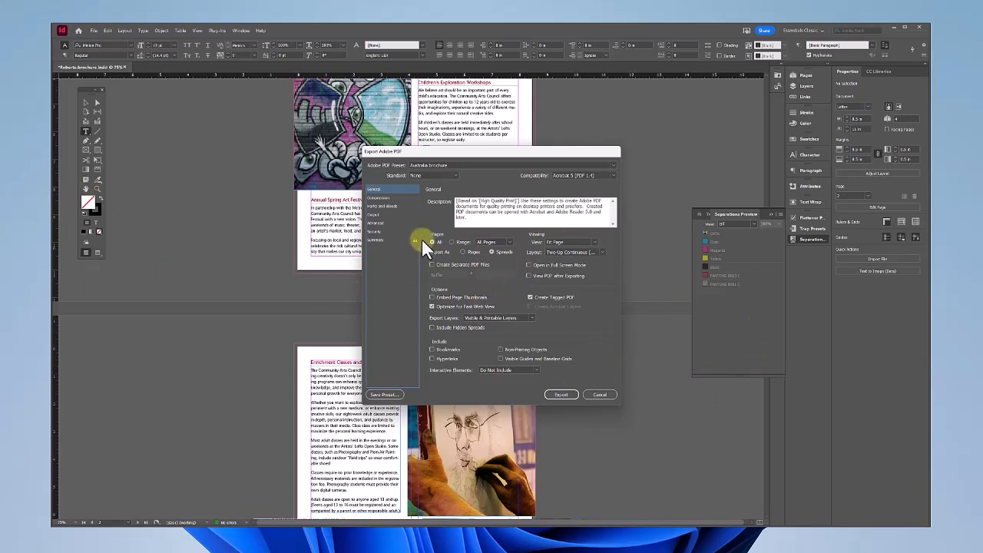
Enable Use Document Bleed Settings in the PDF export's marks and bleeds options
left_click(388, 207)
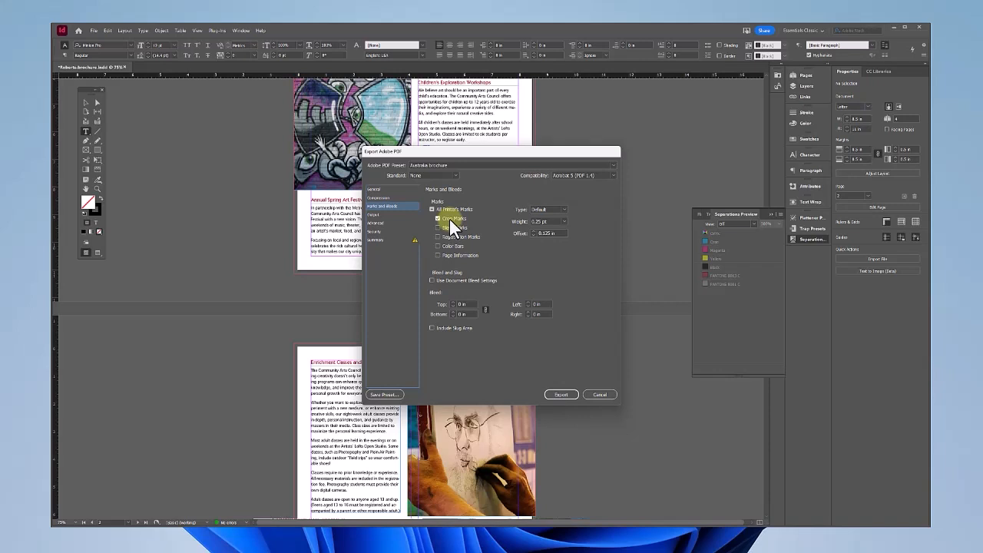
double_click(544, 232)
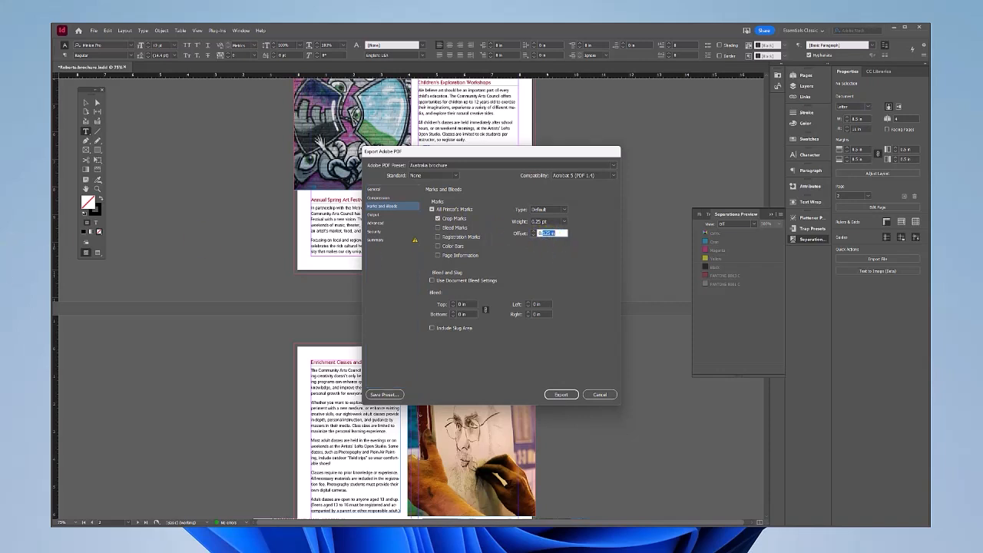
left_click(431, 280)
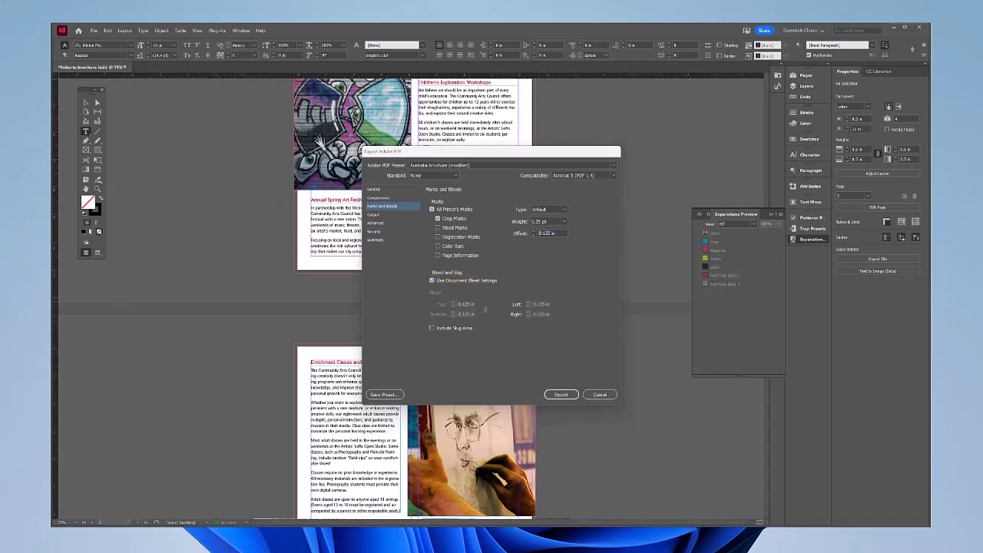
Set the PDF color output to Convert to Destination with Document CMYK - U.S. Sheetfed Coated v2 and Don't Include Profiles
left_click(375, 214)
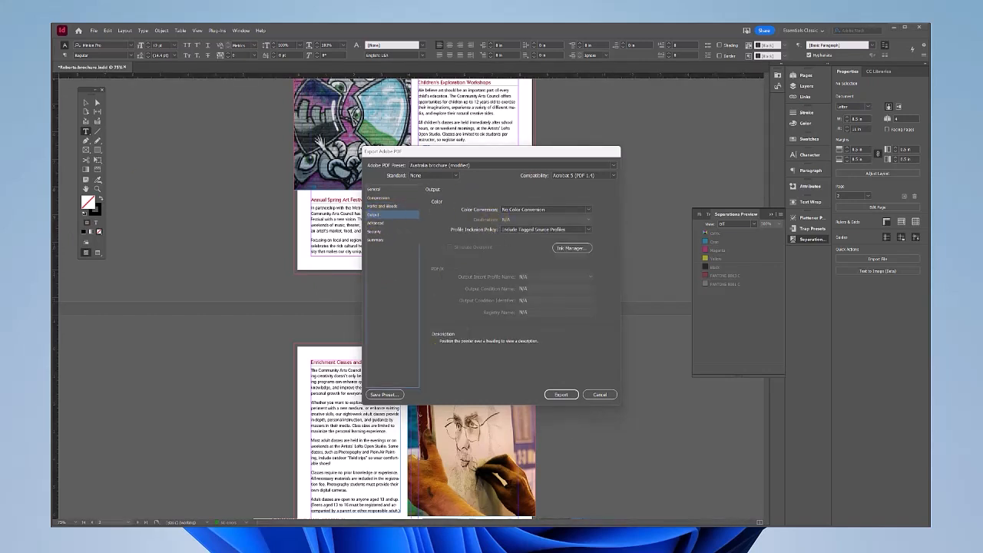
left_click(553, 210)
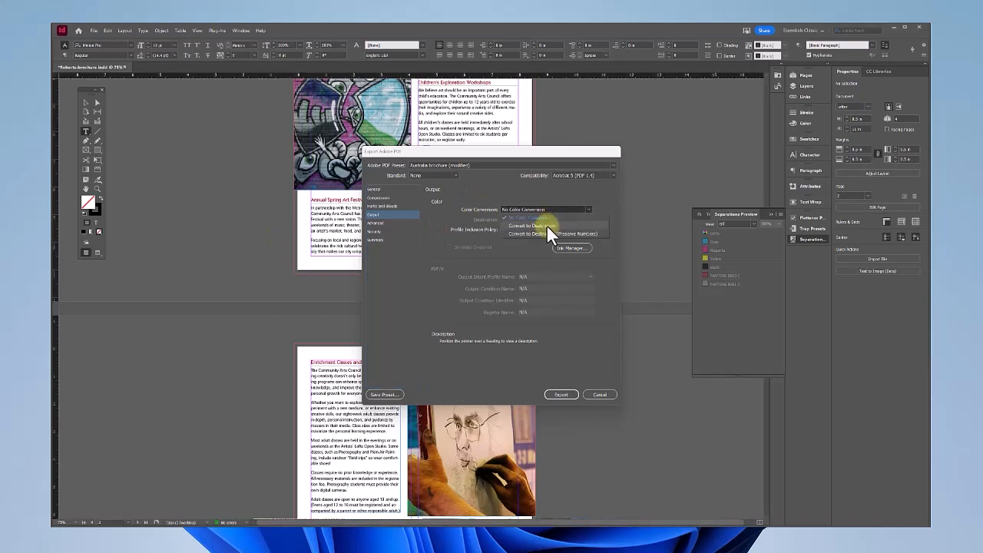
left_click(547, 225)
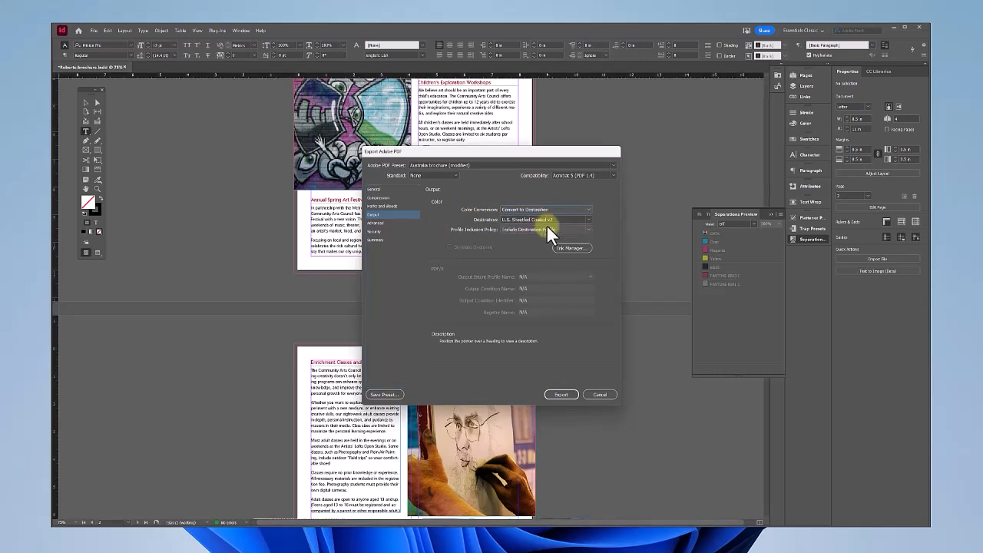
left_click(546, 219)
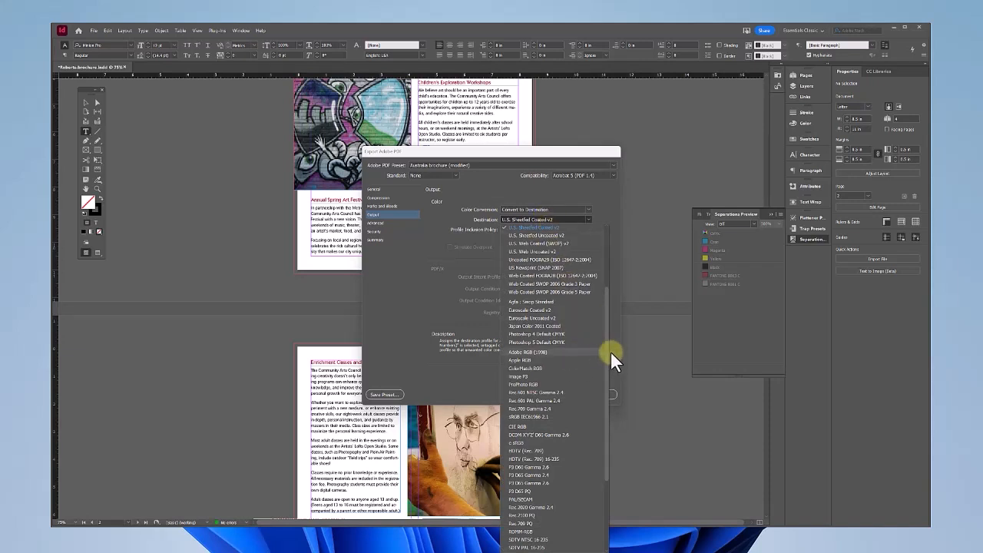
scroll(608, 359, "up", 4)
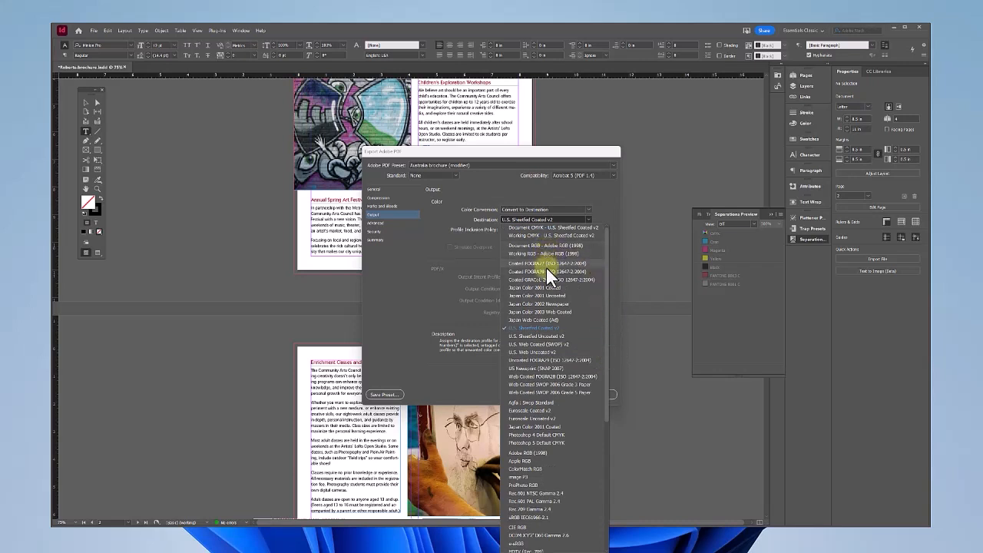
left_click(537, 228)
left_click(523, 229)
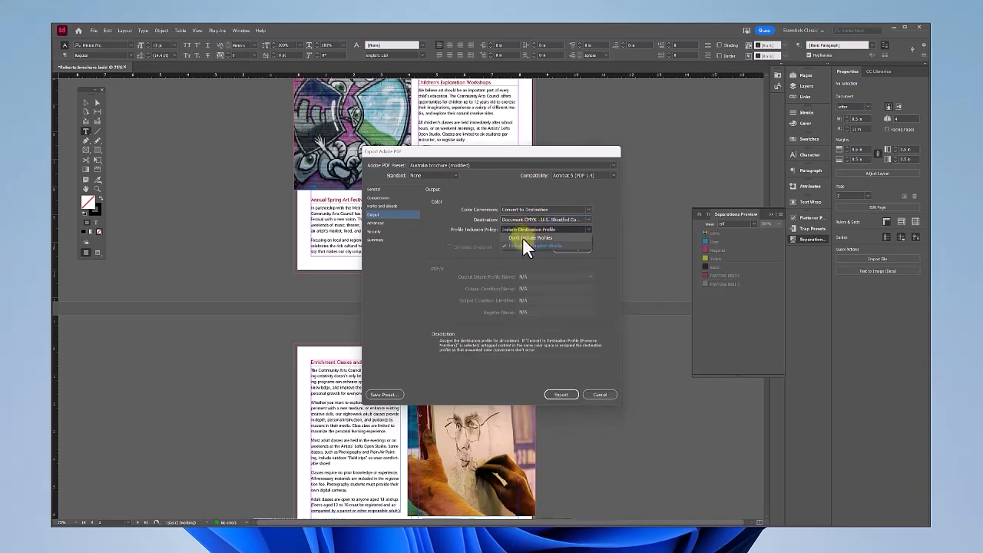
left_click(523, 237)
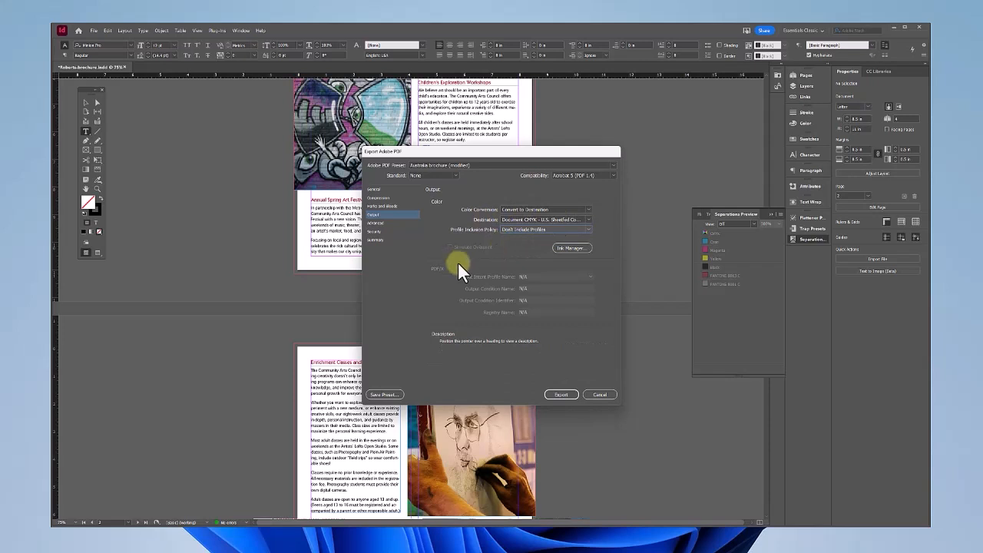
Convert the PANTONE 8863 C and PANTONE 8001 C spot inks to process in the Ink Manager and export the PDF
left_click(572, 248)
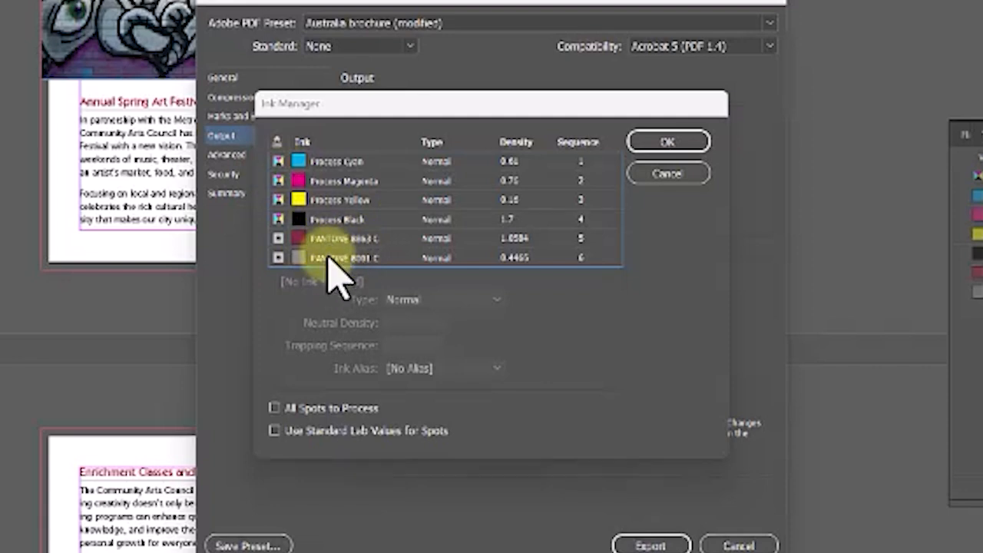
left_click(278, 239)
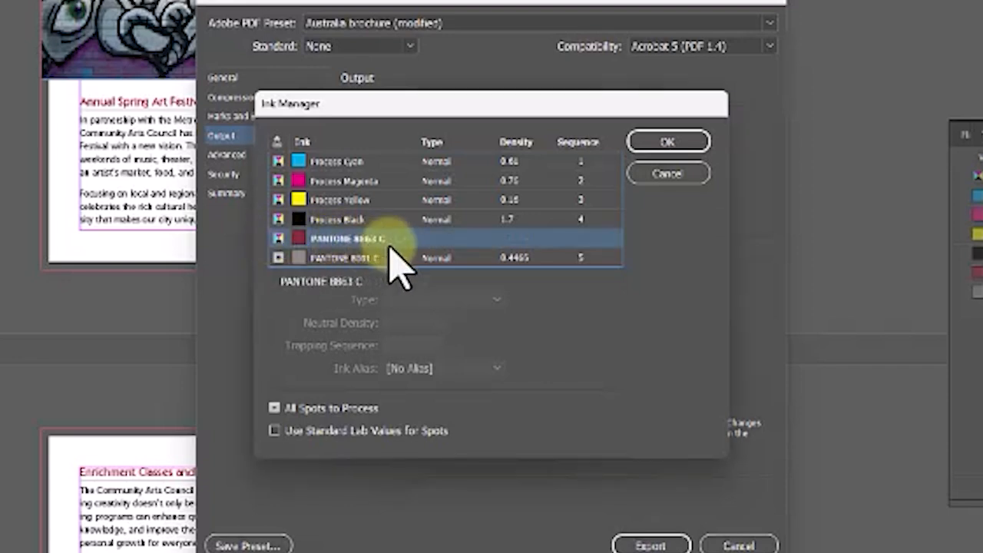
left_click(277, 258)
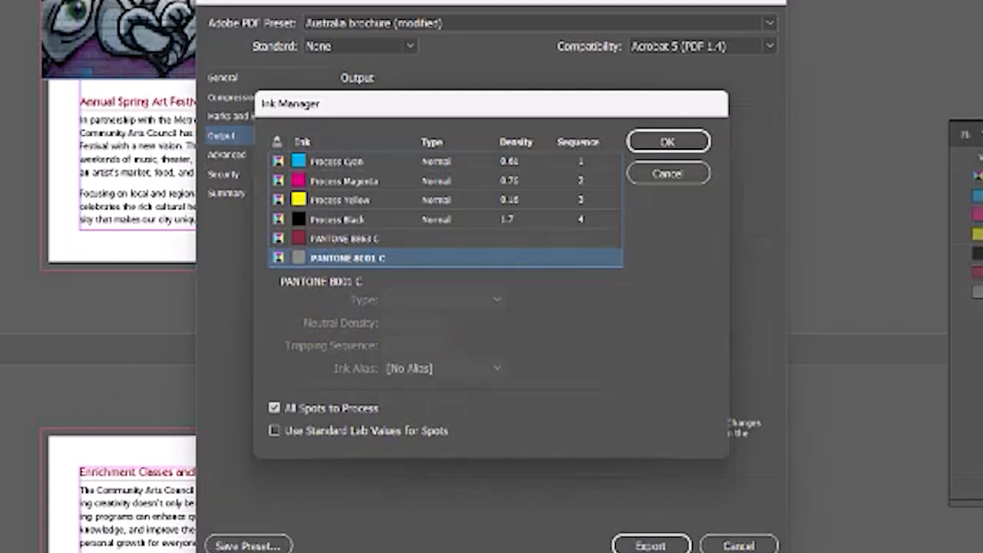
left_click(667, 144)
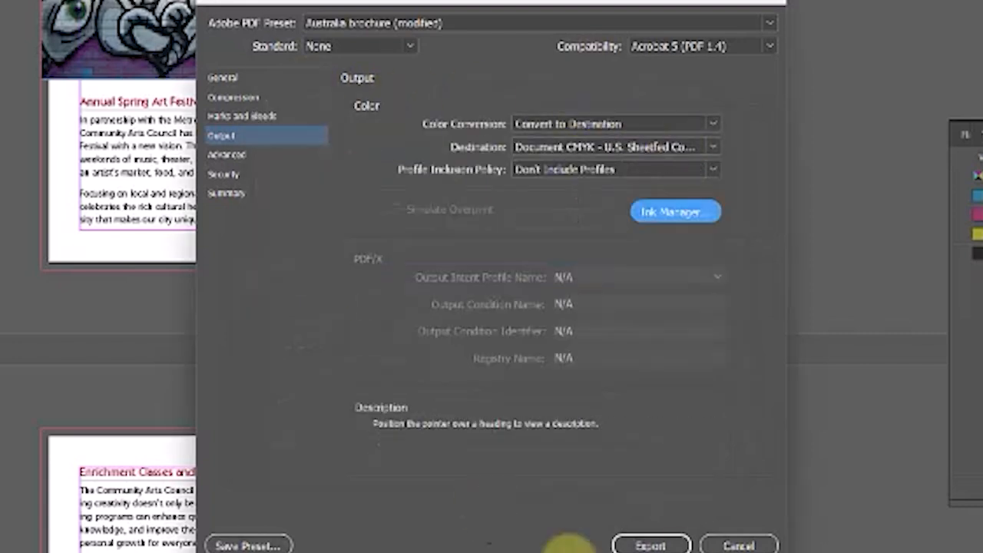
left_click(653, 544)
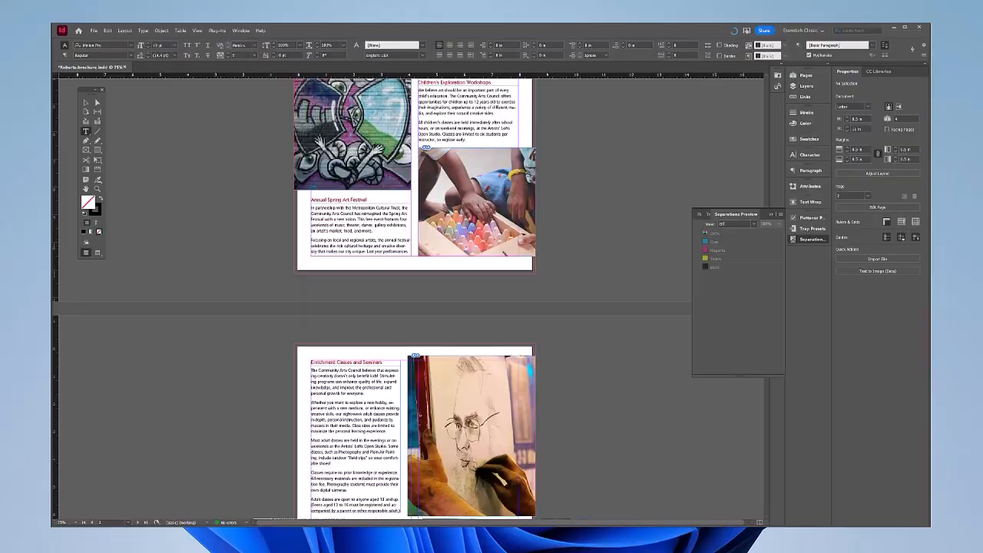
Start a new table of contents style named PDF Contents and clear its title
left_click(84, 103)
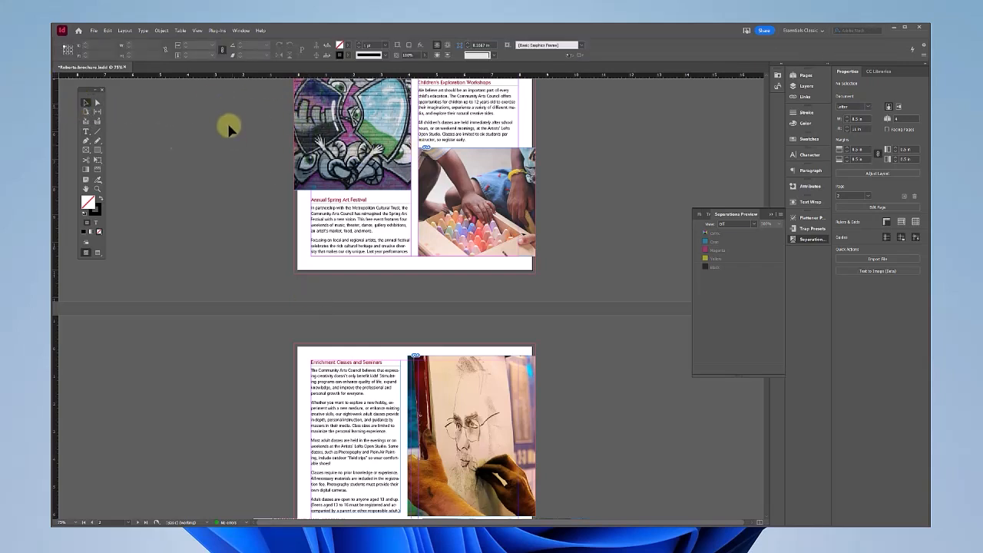
left_click(125, 31)
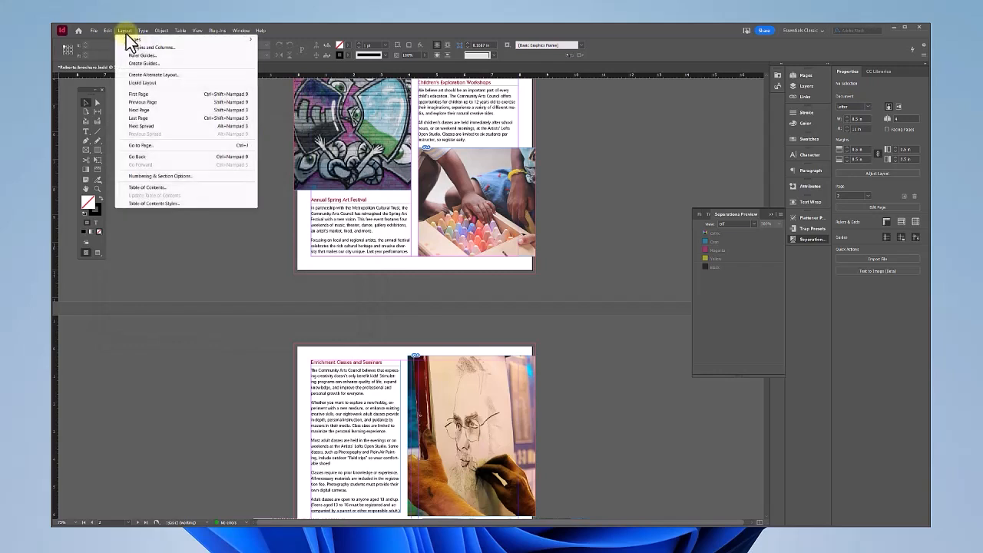
left_click(145, 205)
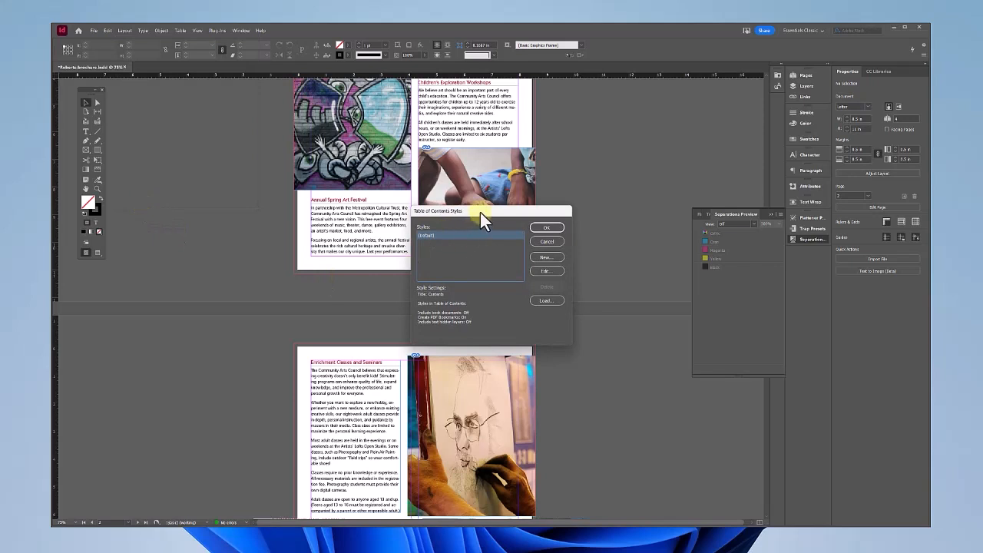
left_click_drag(480, 212, 208, 175)
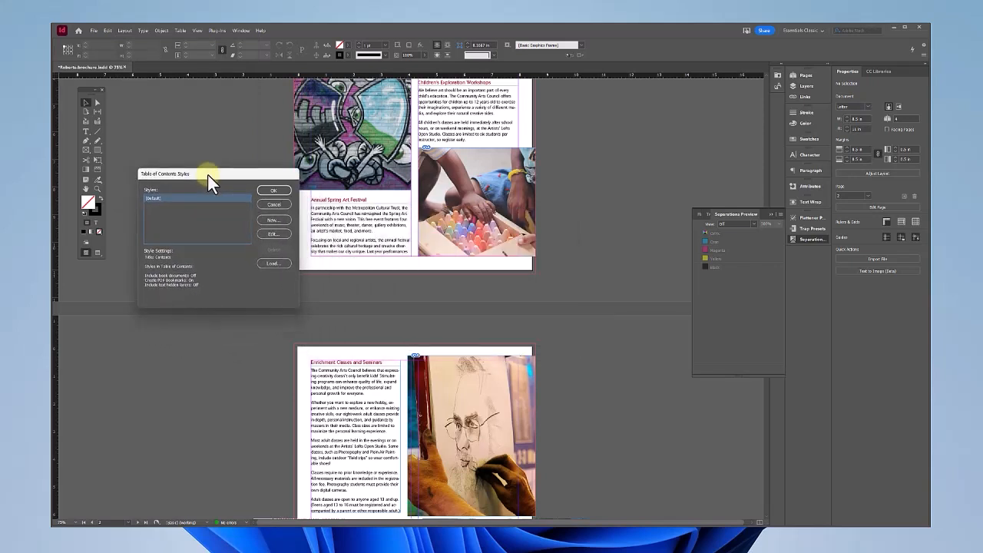
left_click(274, 222)
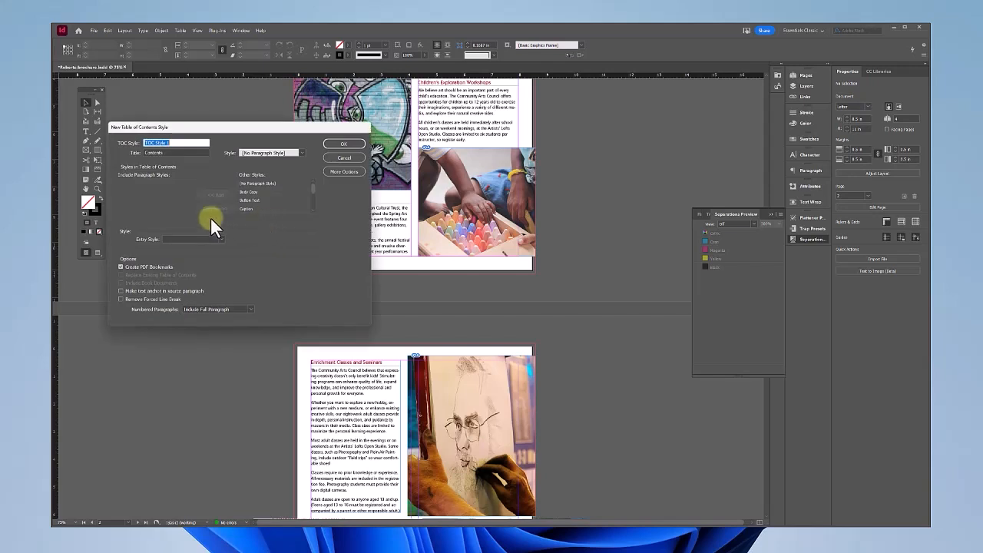
type("P")
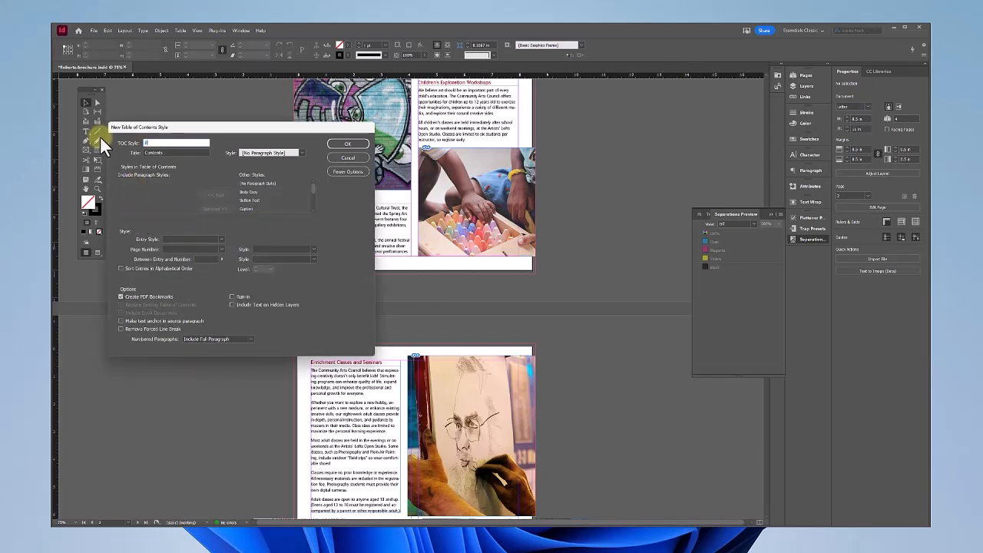
type("DF Contents")
double_click(175, 151)
key("BackSpace")
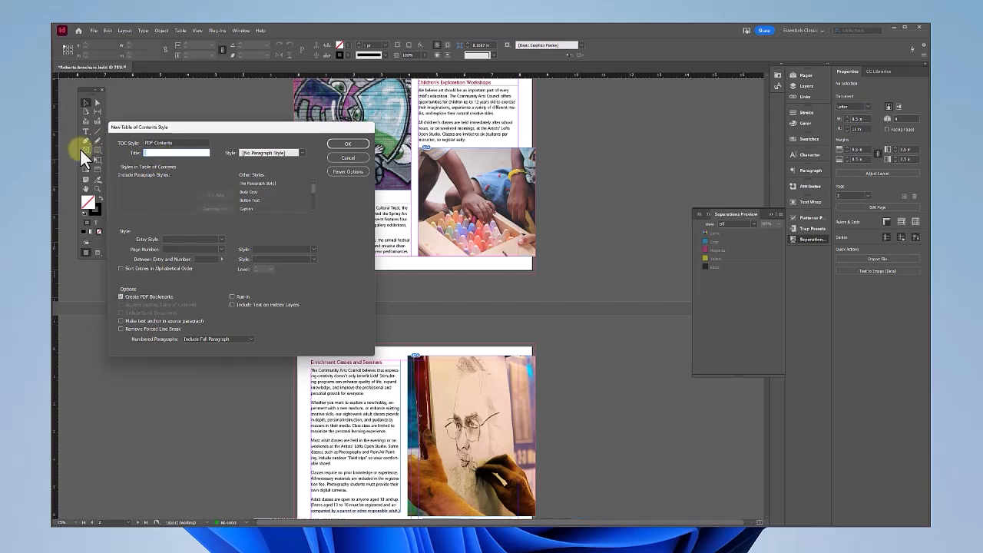
Include the Heading and Subhead paragraph styles in the PDF Contents table of contents style
scroll(313, 193, "down", 3)
left_click(249, 199)
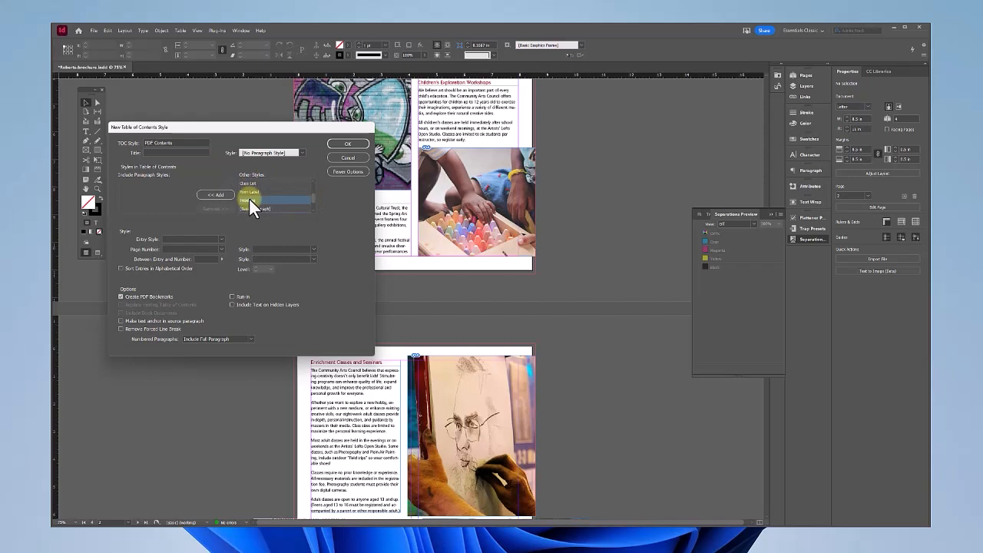
left_click(215, 198)
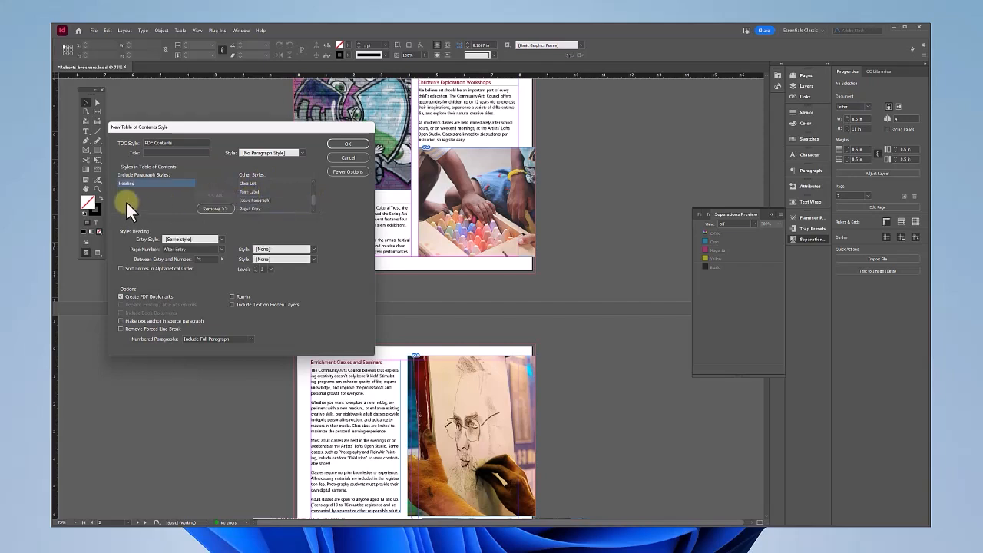
scroll(313, 201, "down", 1)
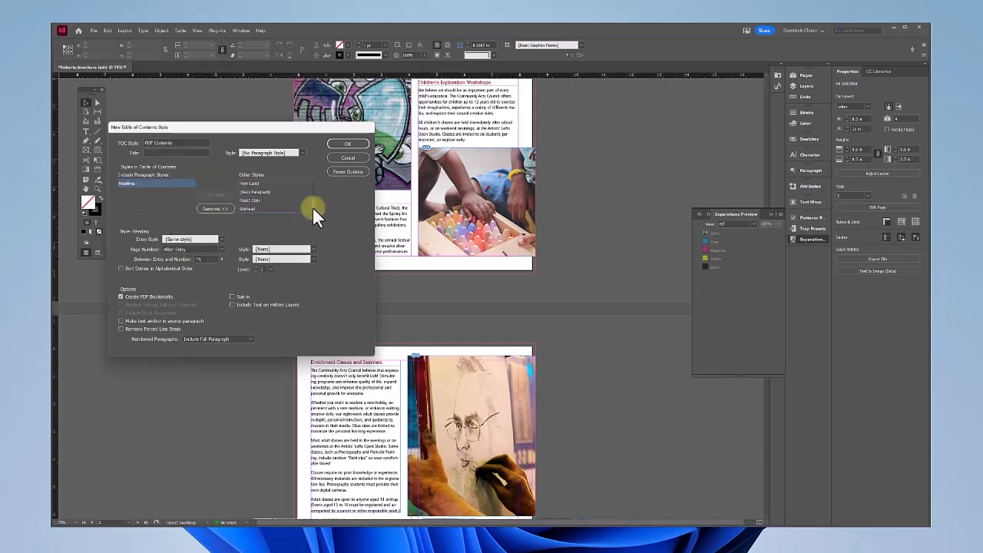
left_click(252, 206)
left_click(209, 196)
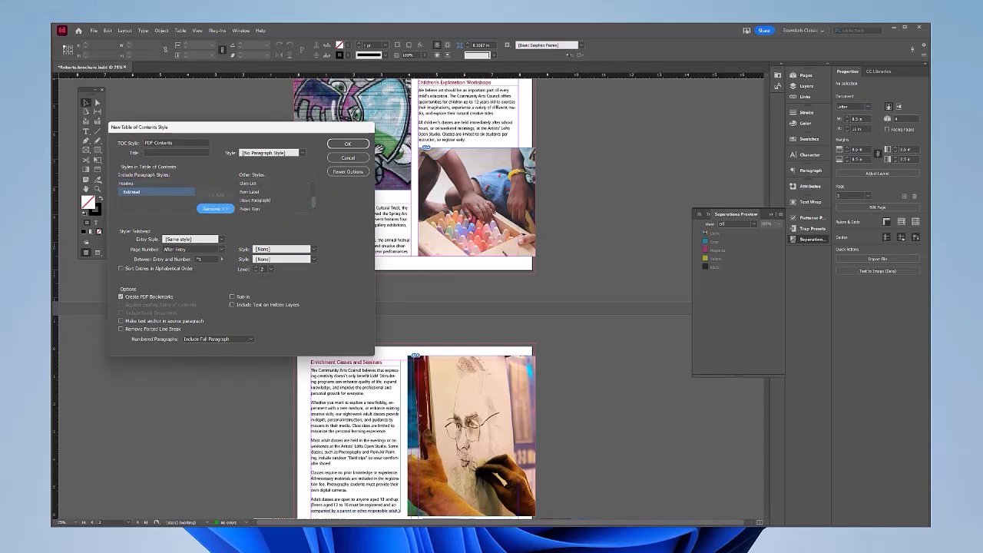
Set the Subhead entries to level 1 and save the PDF Contents style
left_click(131, 190)
left_click(344, 172)
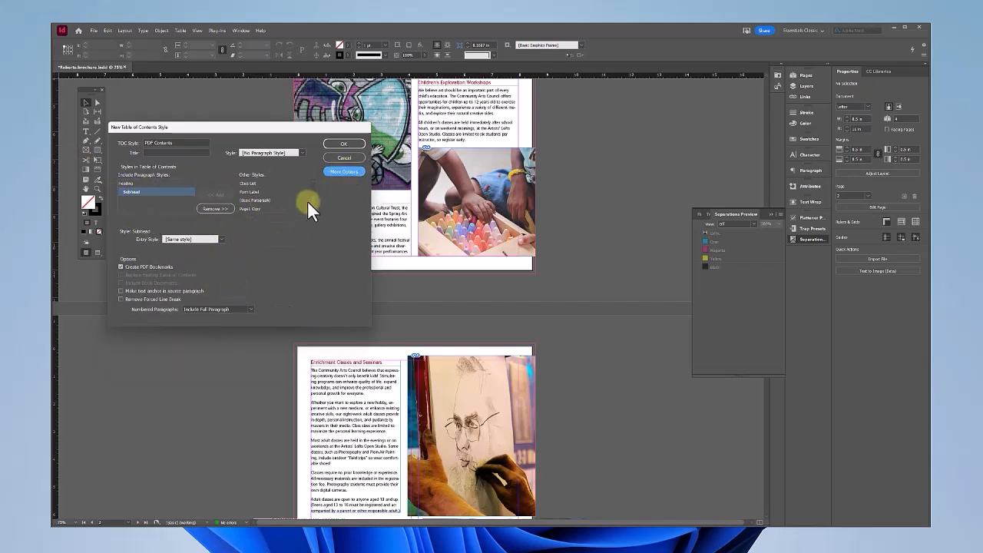
left_click(344, 172)
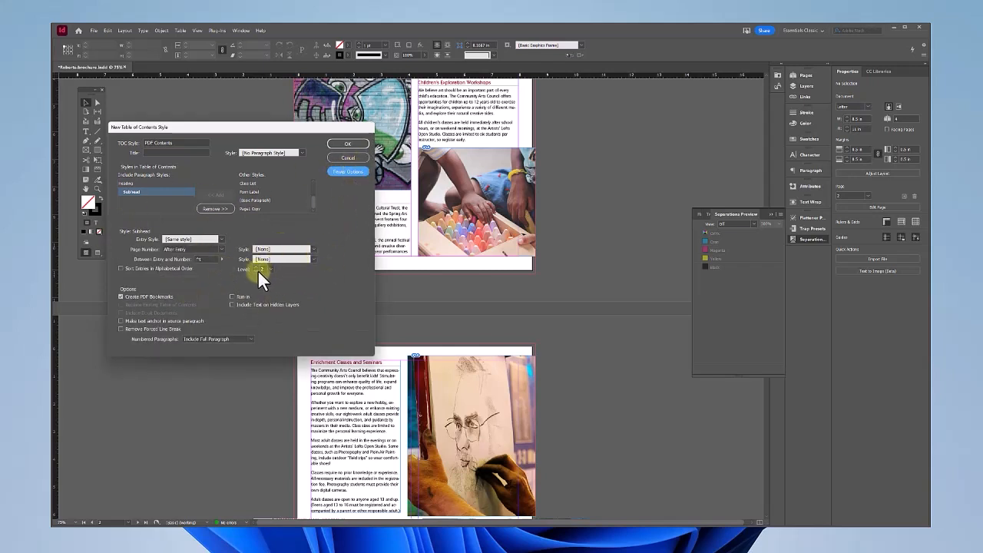
scroll(257, 270, "up", 1)
left_click(356, 141)
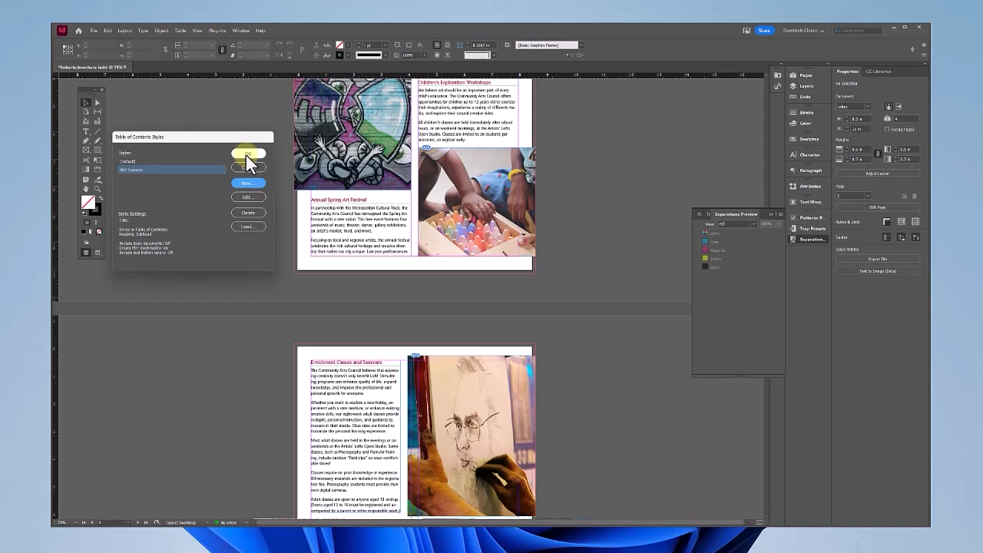
left_click(246, 156)
Add a blank page after page 4 of the brochure
scroll(388, 307, "down", 10)
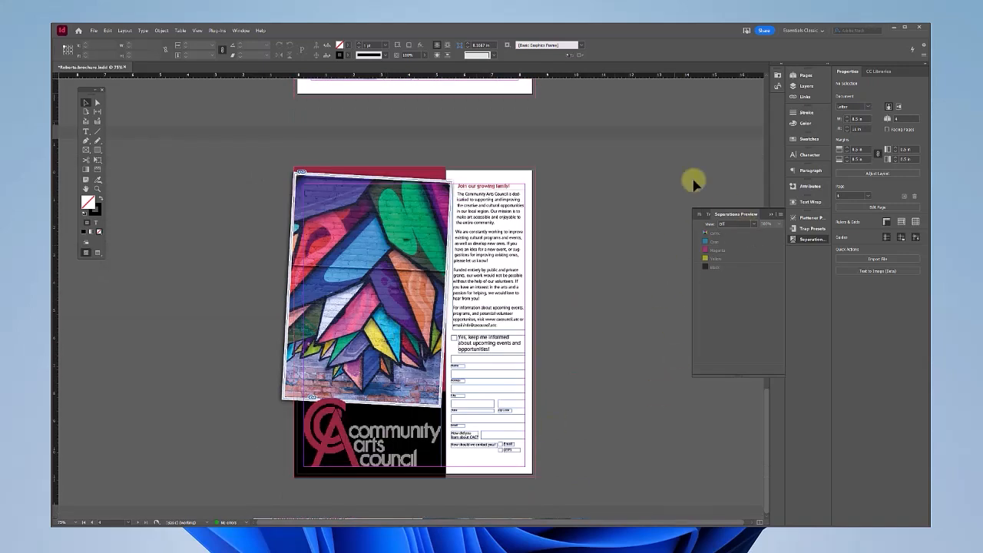
left_click(804, 75)
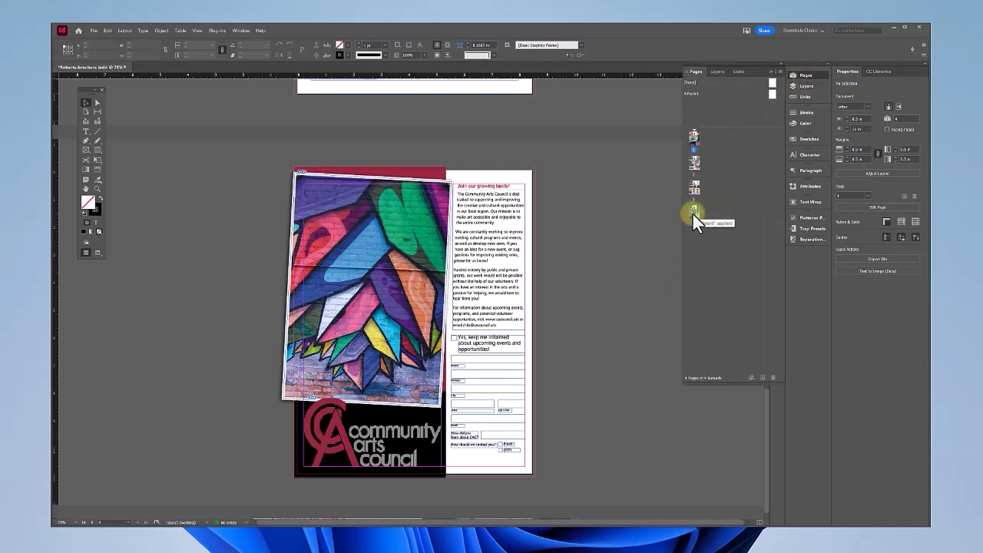
left_click(763, 381)
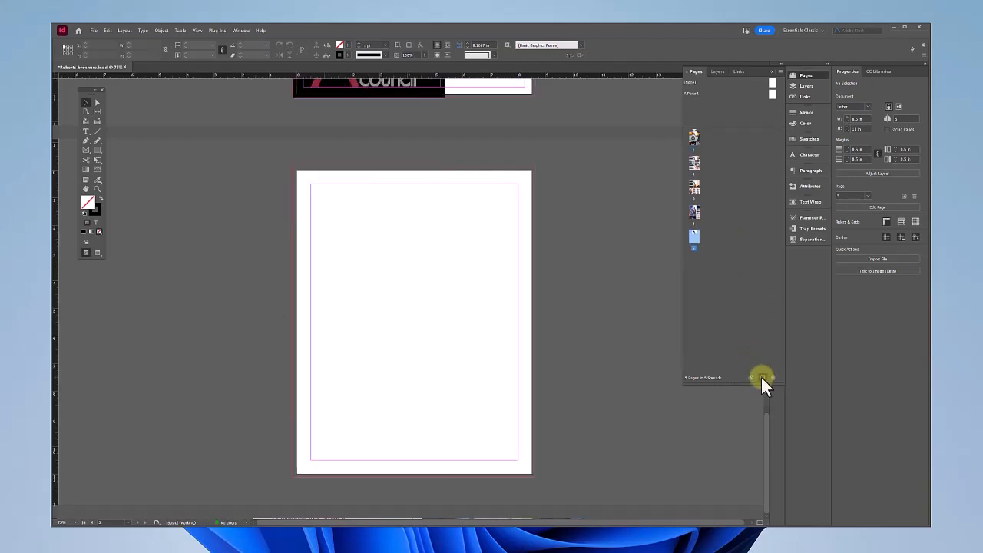
Generate a table of contents with the PDF Contents style and place it at the upper-left margin corner of blank page 5
left_click(125, 31)
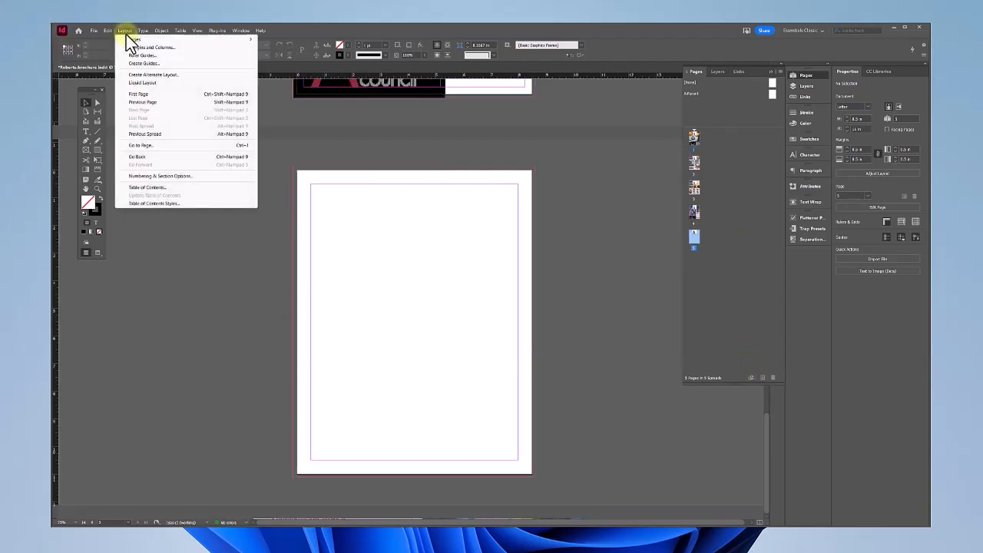
left_click(157, 187)
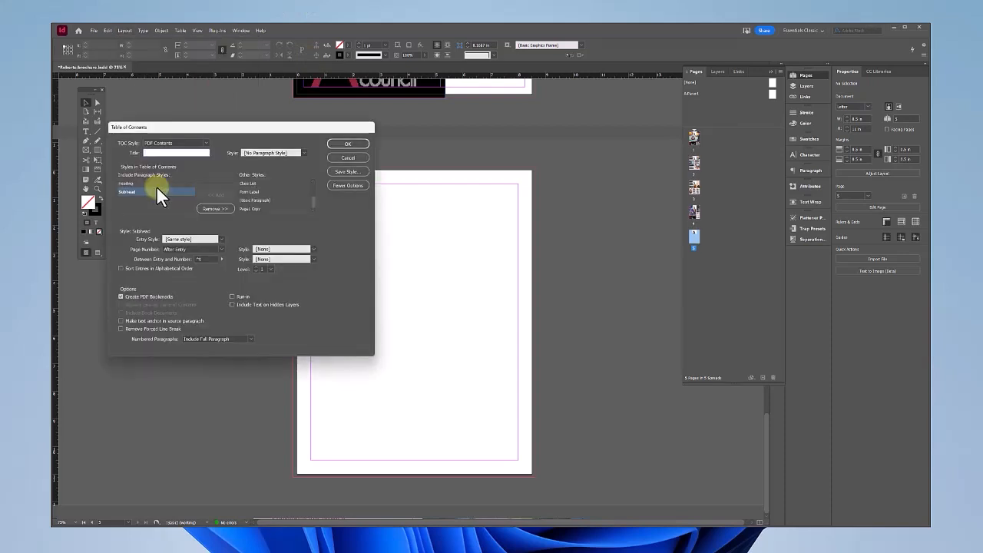
left_click(155, 144)
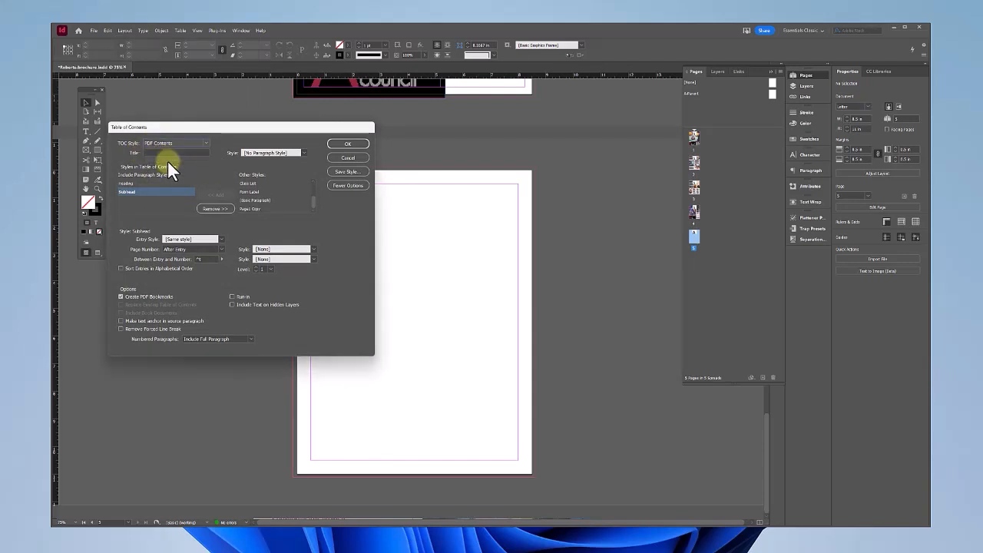
left_click(168, 159)
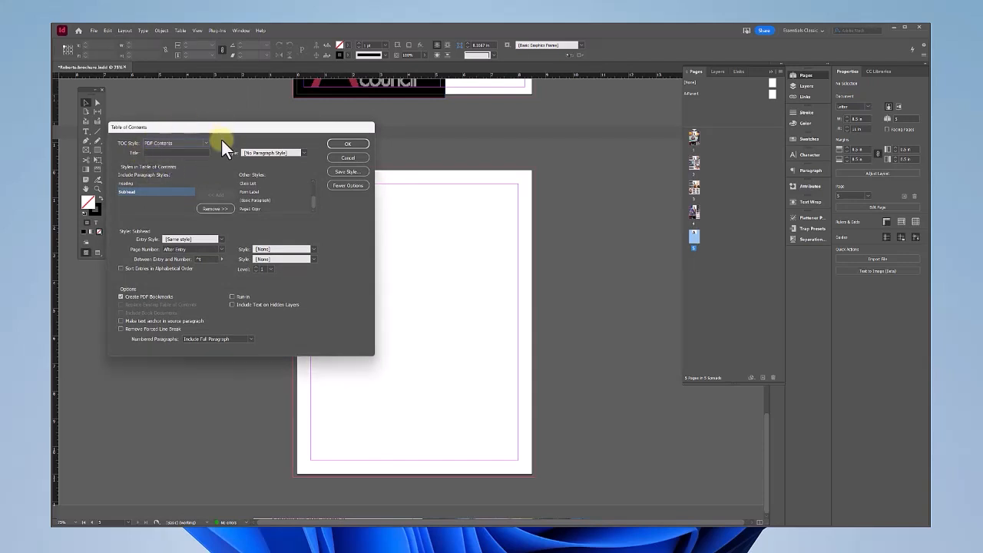
left_click(346, 144)
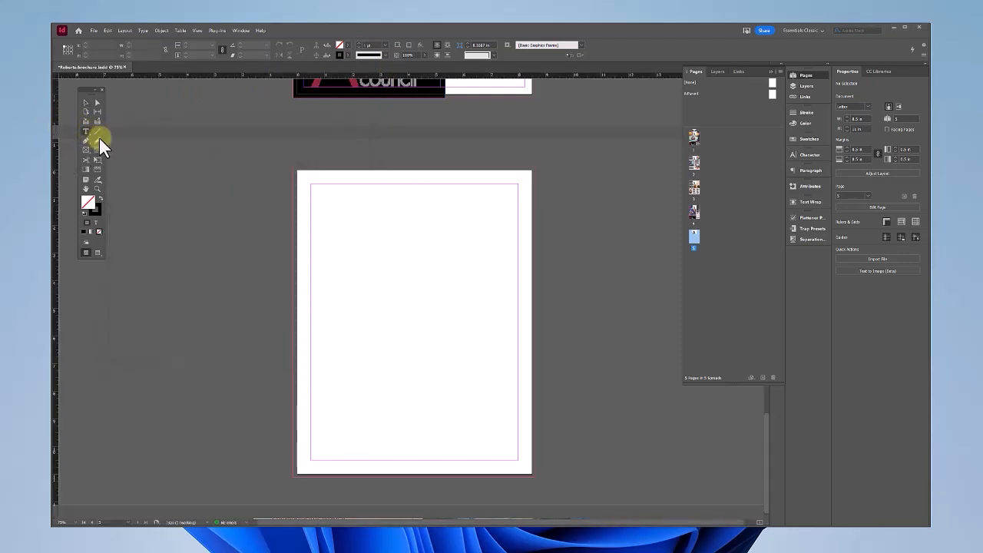
left_click(345, 224)
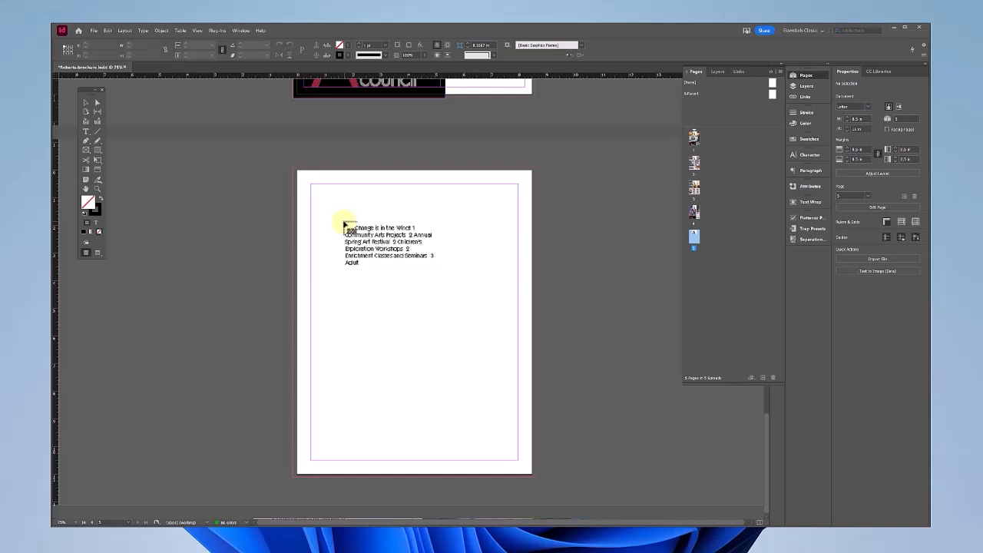
left_click_drag(344, 223, 314, 192)
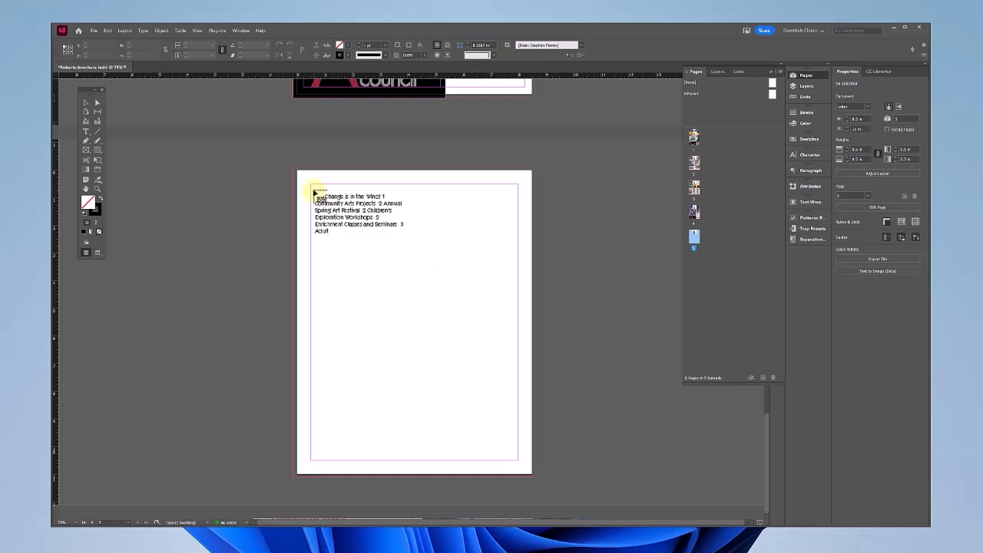
Place the table of contents text within the margins of page 5 and hide that page's spread from export
left_click(316, 192)
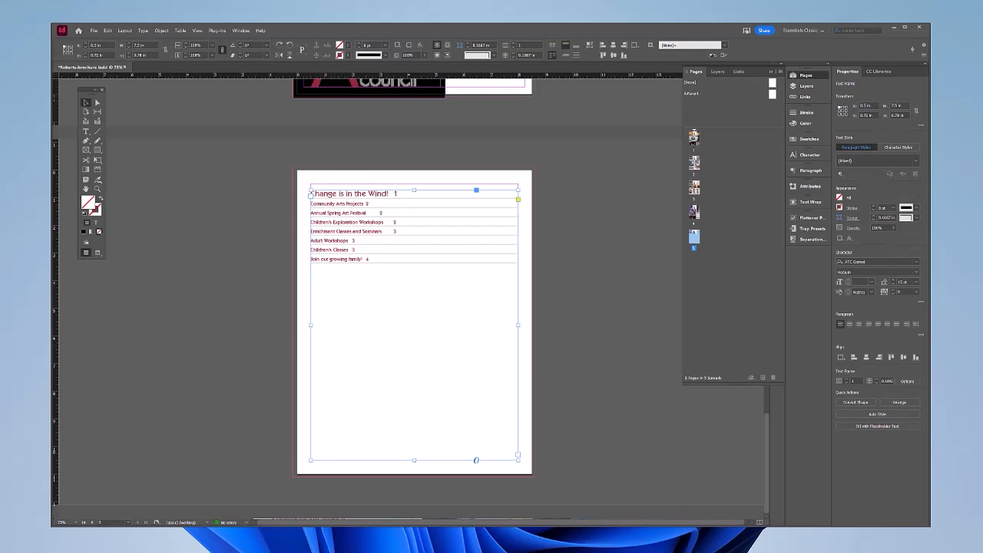
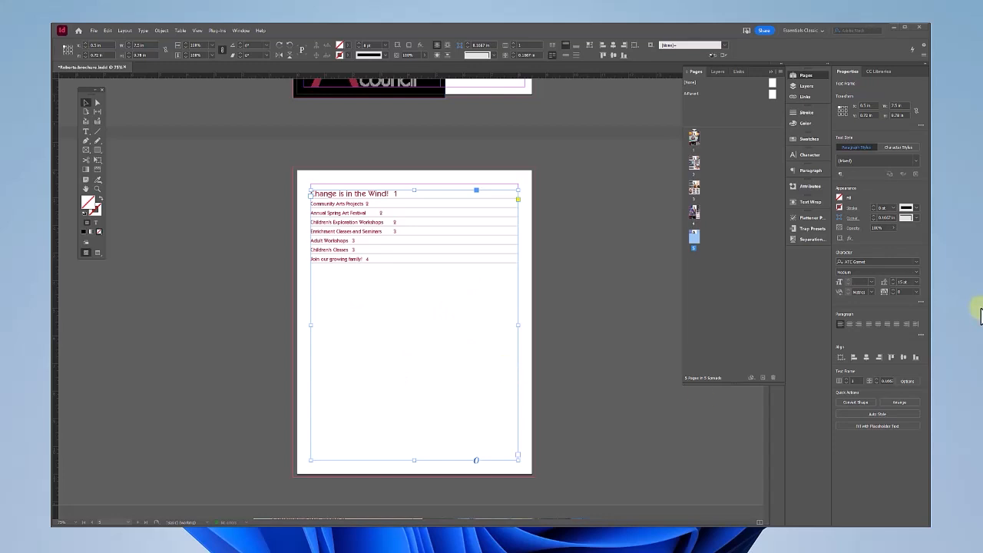
right_click(690, 236)
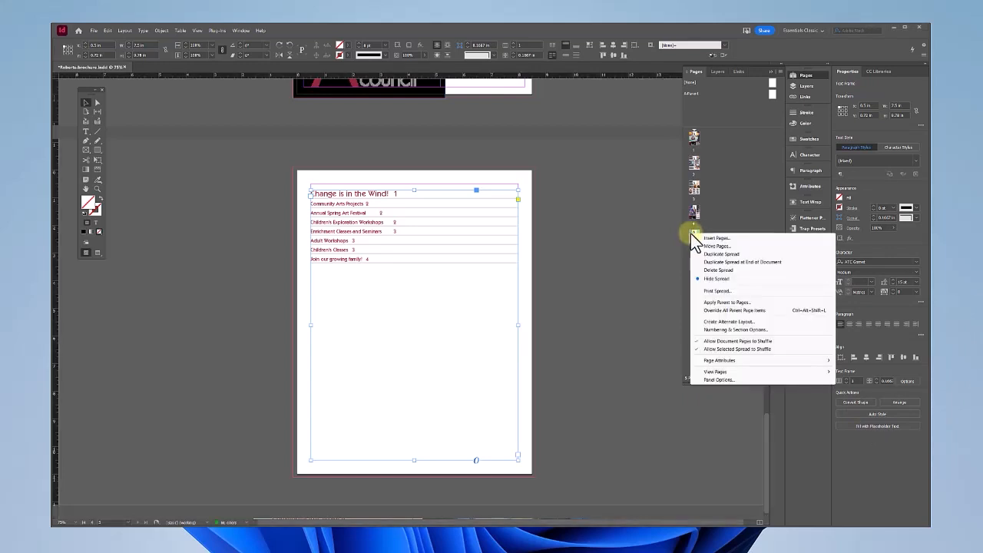
left_click(717, 278)
right_click(695, 237)
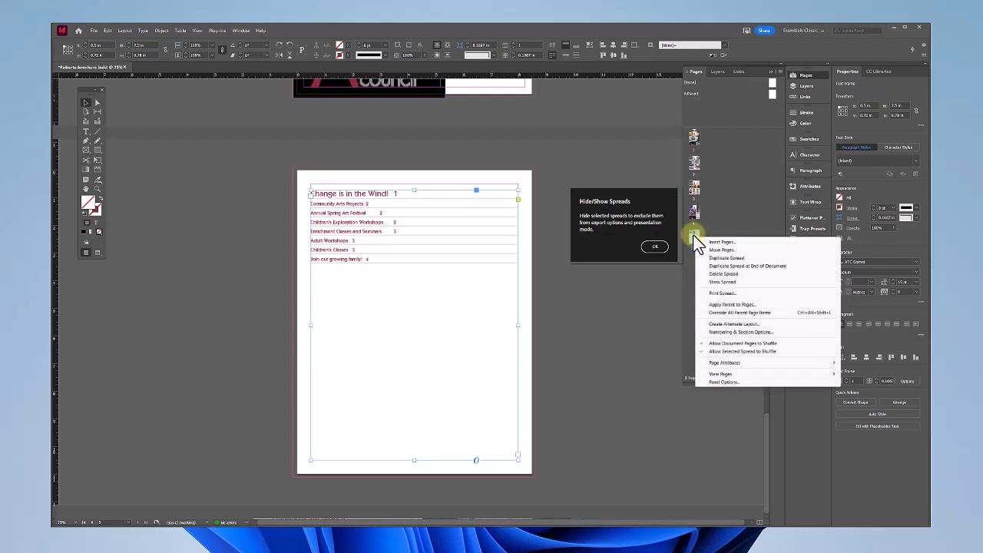
left_click(711, 234)
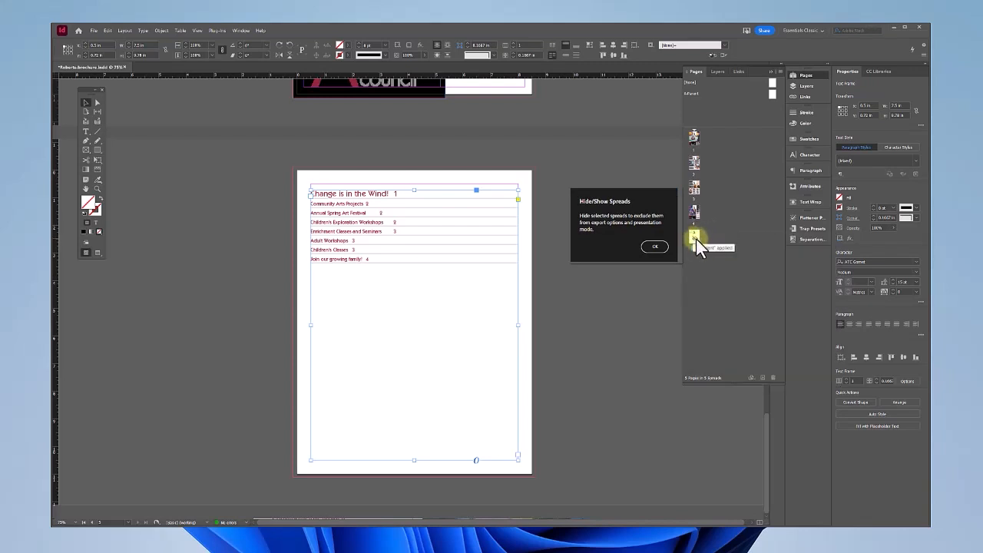
left_click(655, 247)
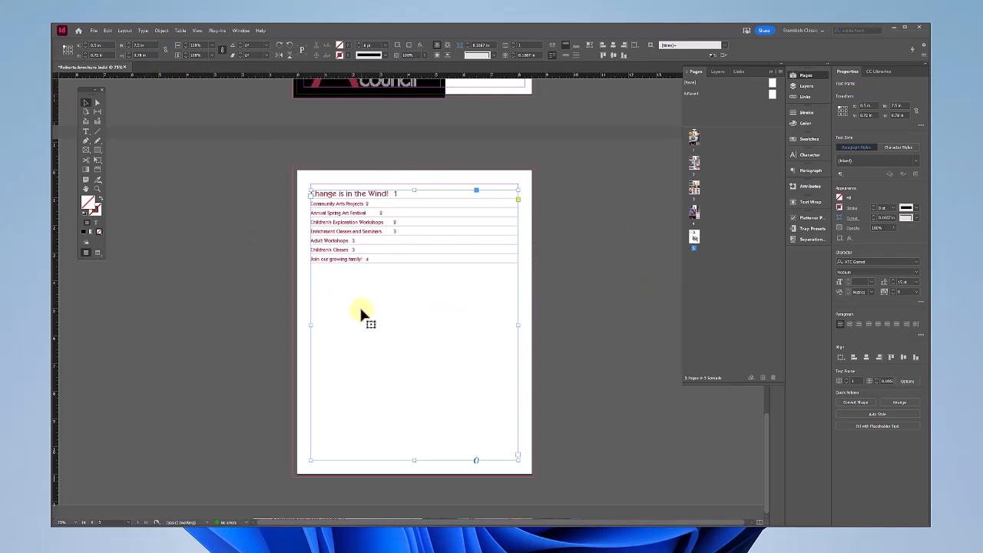
Display the document's interactive bookmarks beside the page and enlarge their list to show every entry
left_click(240, 31)
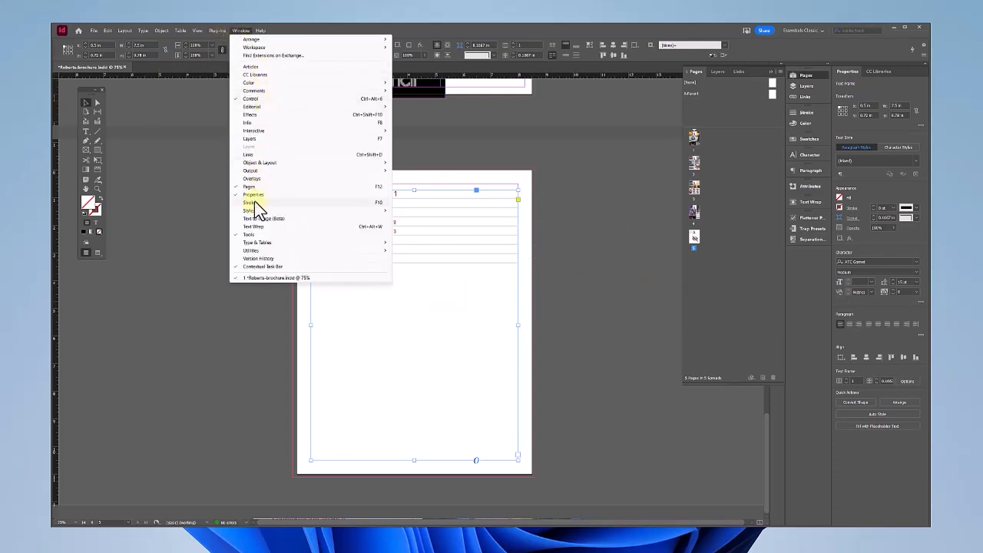
mouse_move(253, 132)
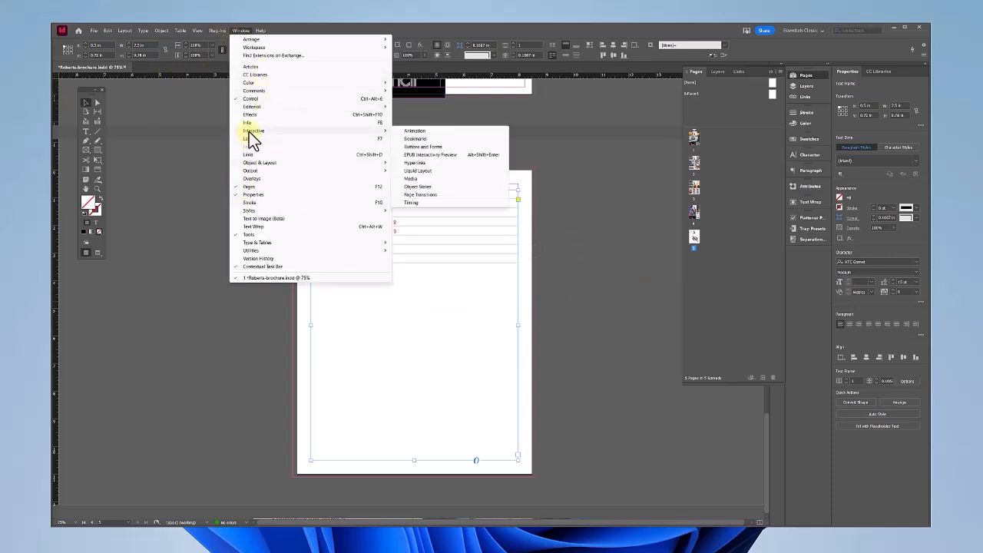
left_click(424, 139)
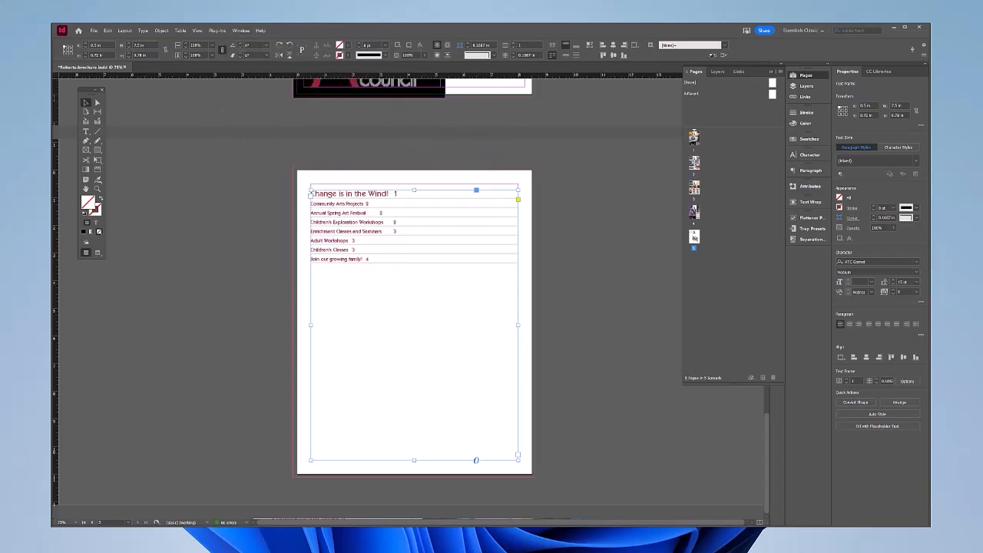
left_click_drag(0, 115, 205, 130)
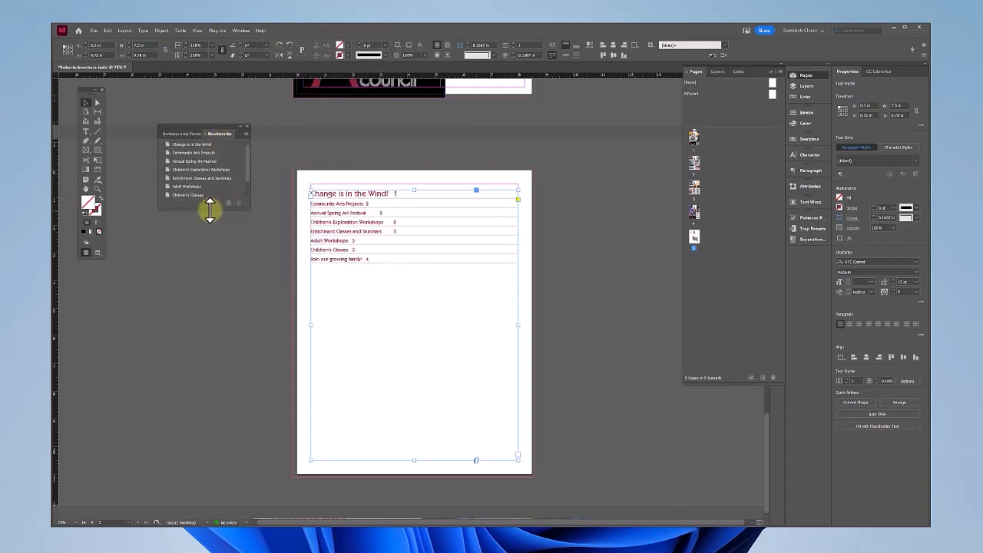
left_click_drag(210, 209, 210, 261)
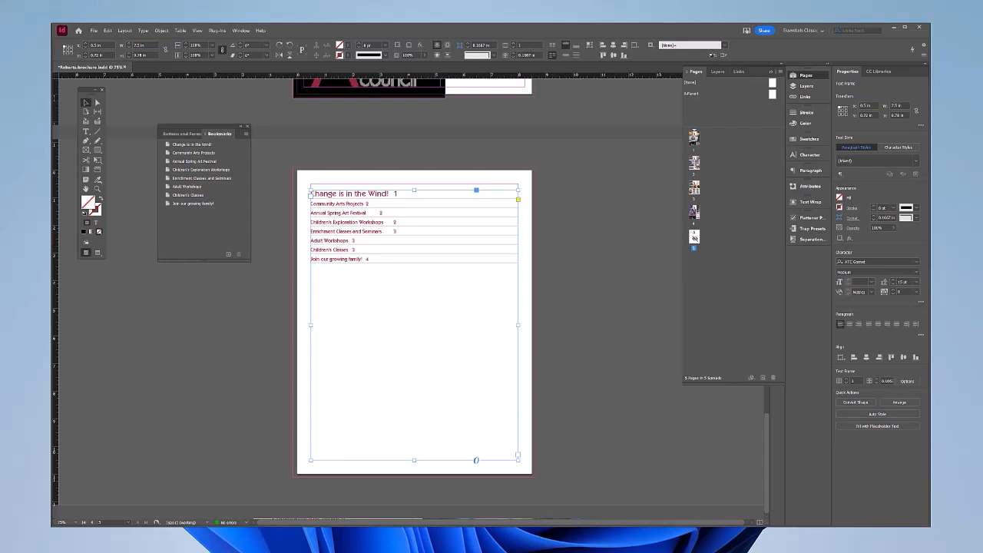
Deselect the contents frame, go to page 4 and display the Hyperlinks panel below the bookmarks
left_click(202, 121)
scroll(202, 121, "up", 4)
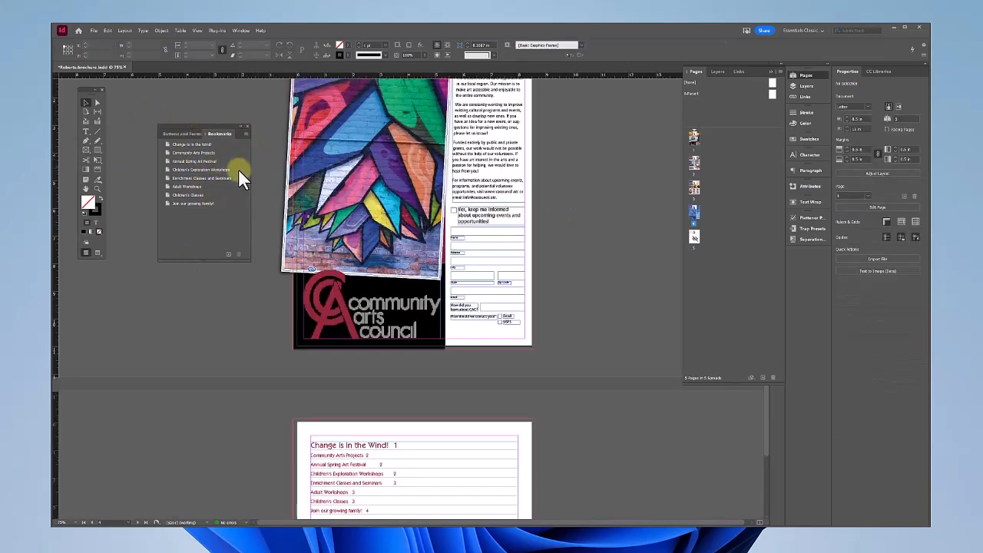
left_click(242, 30)
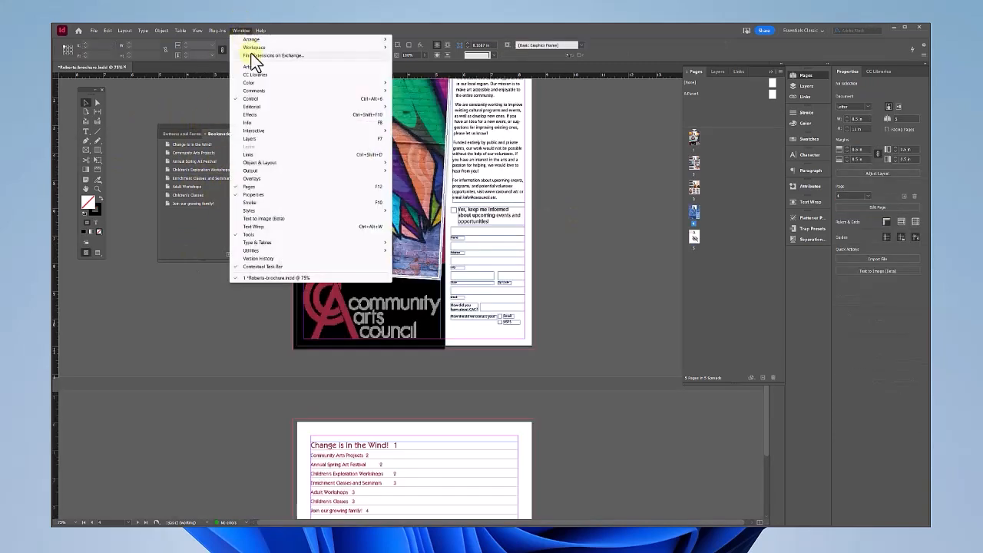
mouse_move(263, 132)
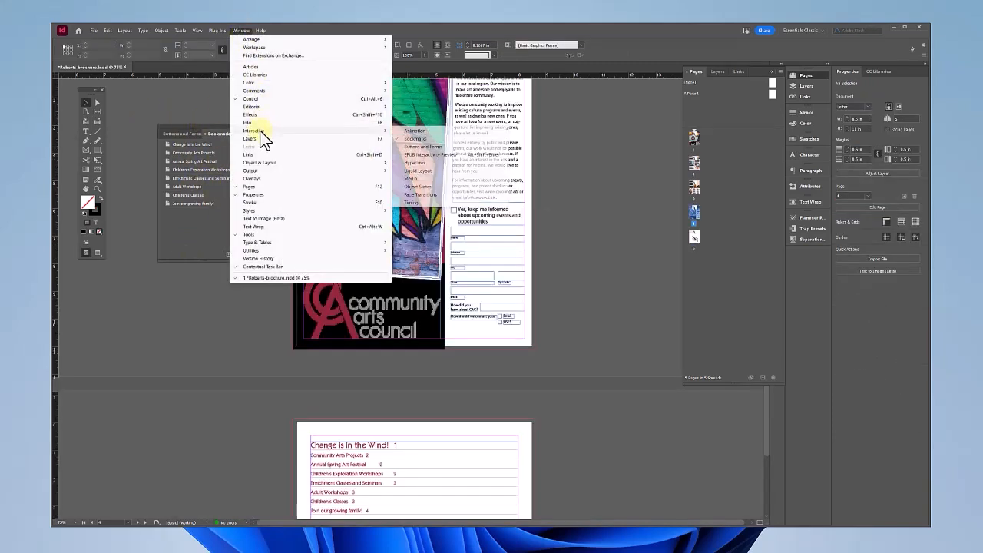
left_click(417, 164)
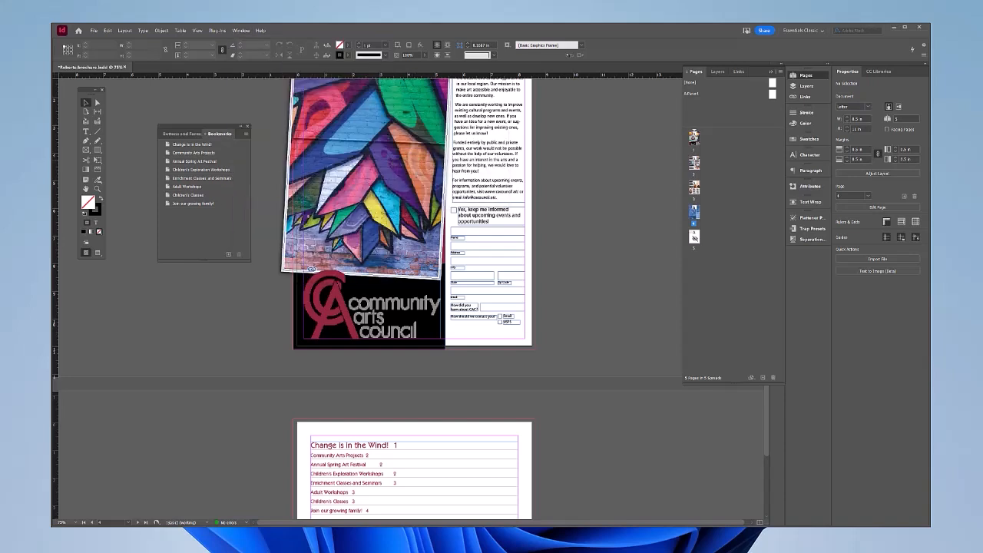
left_click_drag(92, 136, 169, 289)
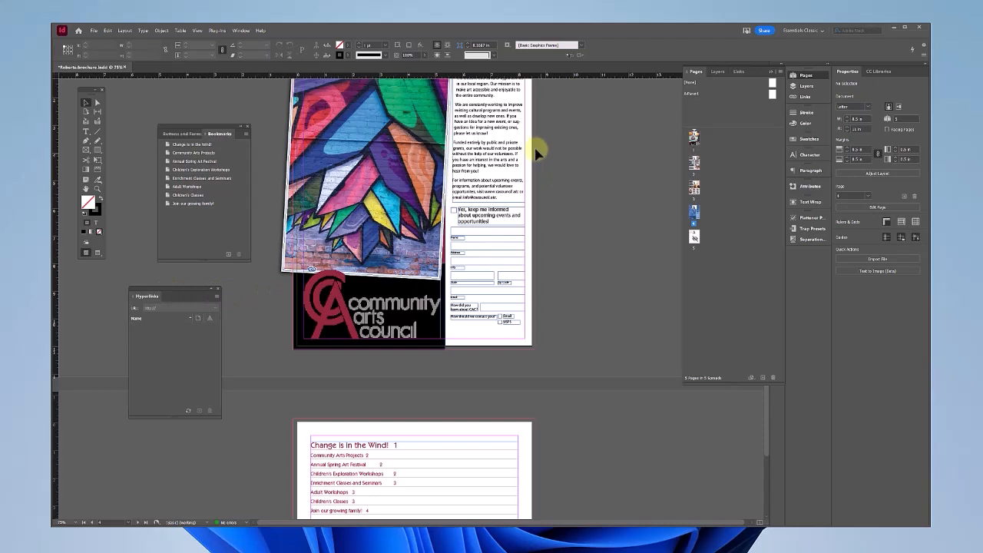
Create a URL hyperlink from the website address in the page 4 body text, using the Hyperlink character style
left_click(84, 131)
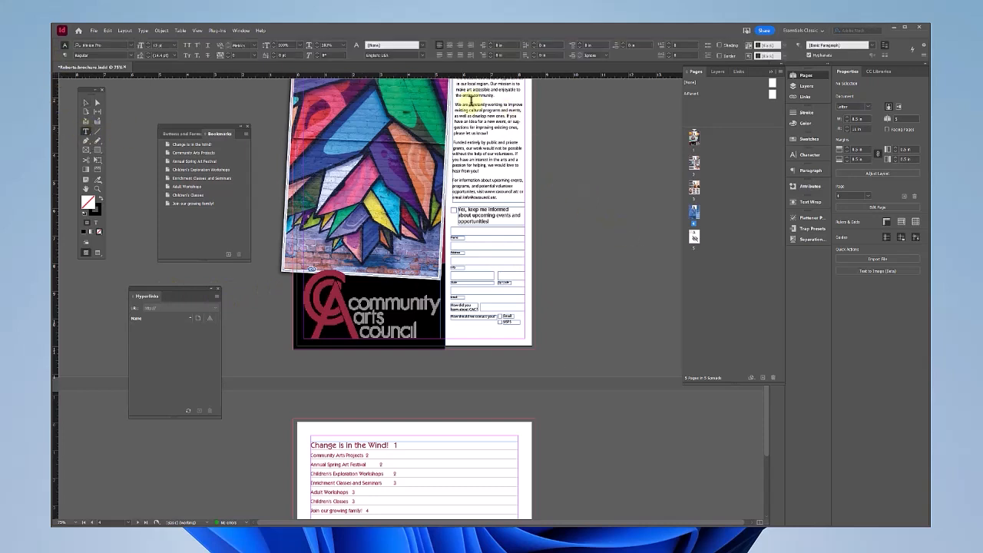
scroll(422, 254, "up", 3)
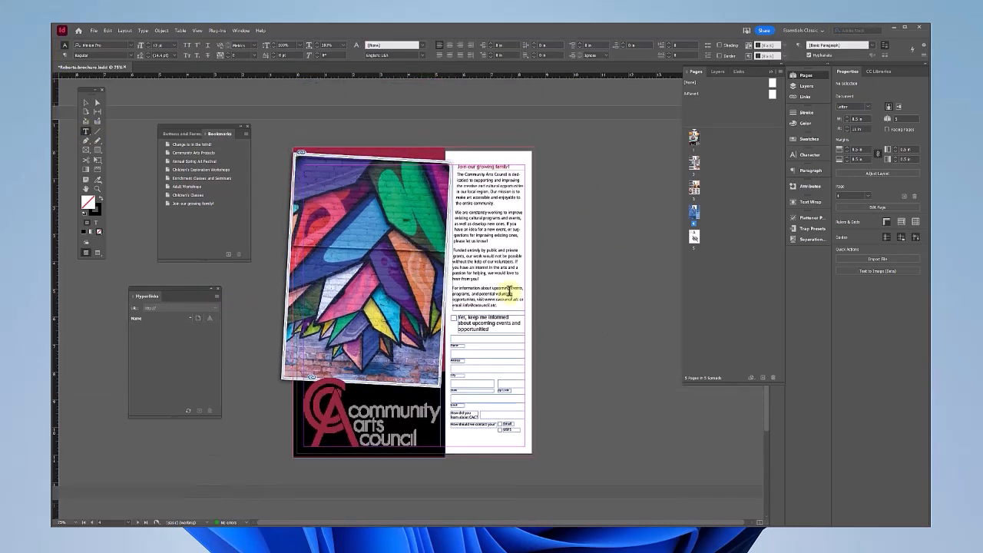
left_click_drag(485, 299, 517, 297)
left_click(203, 391)
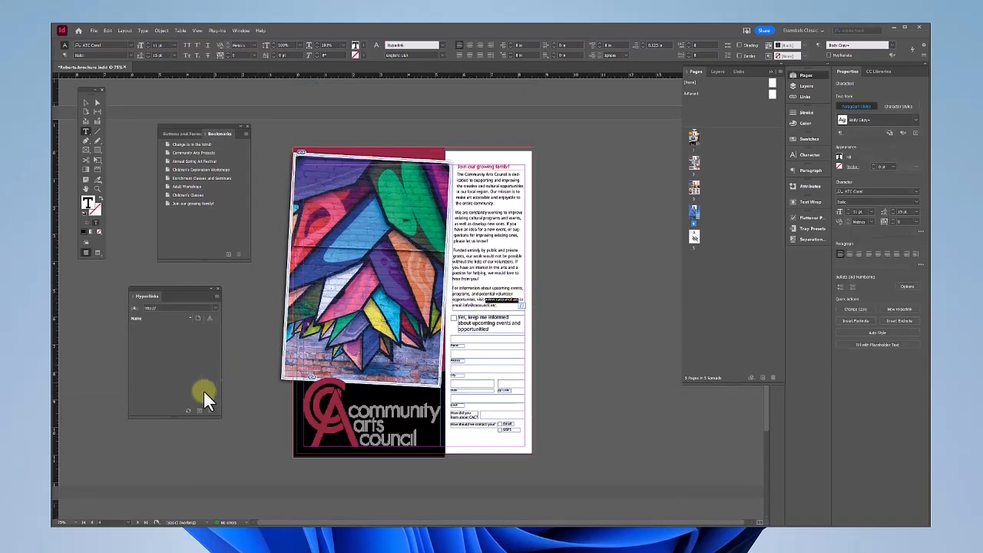
left_click(199, 412)
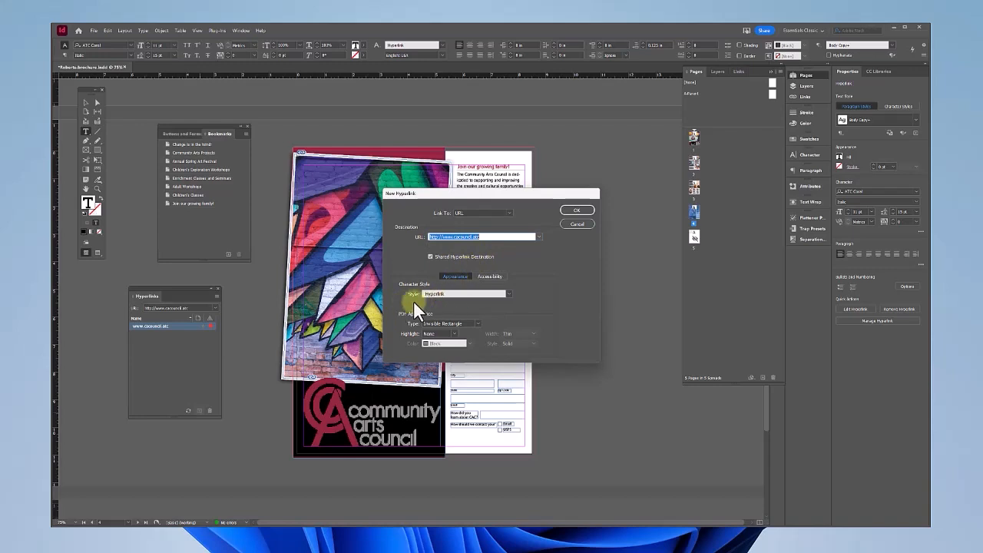
left_click(456, 237)
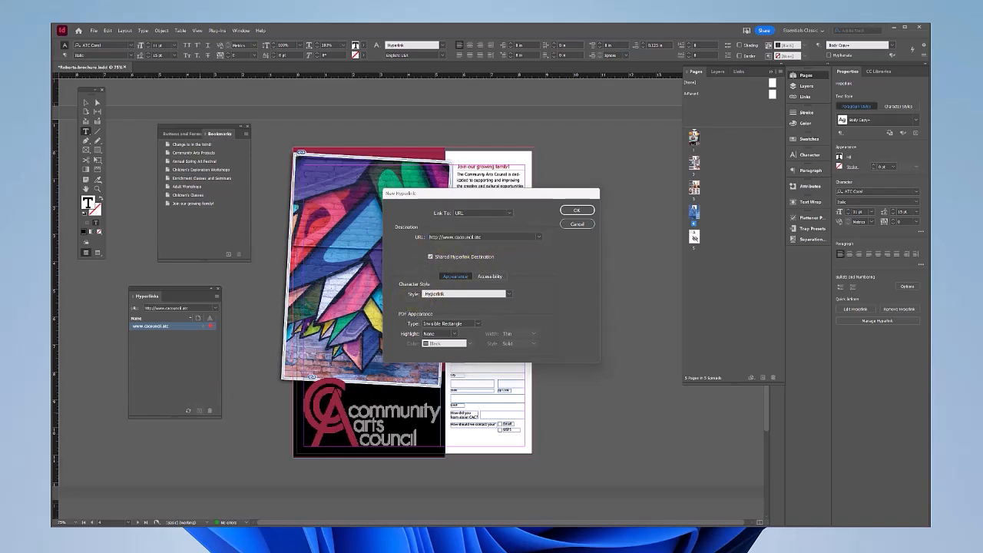
left_click(575, 211)
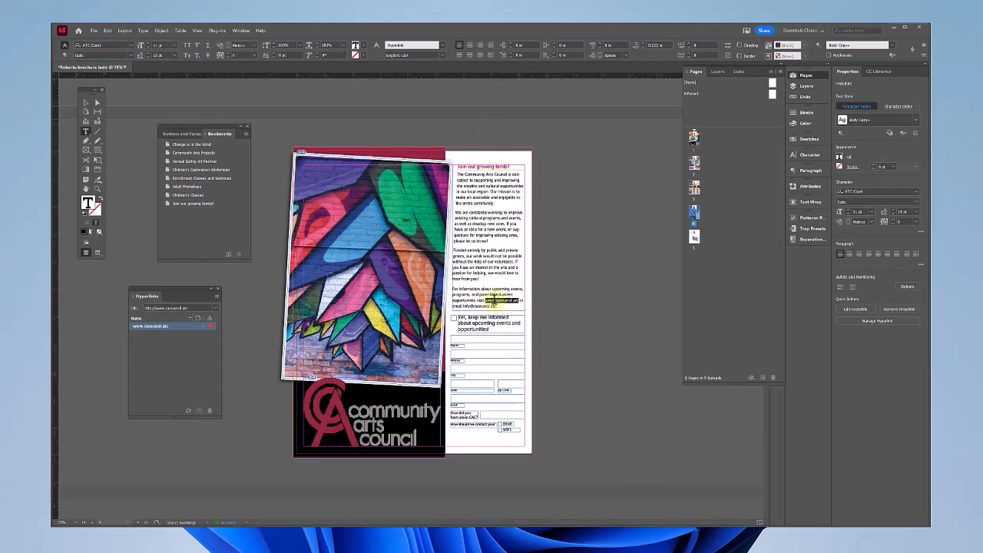
Create an Email hyperlink from the contact e-mail address in the body text, with subject line "Re: CAC Spring brochure"
left_click_drag(497, 307, 461, 306)
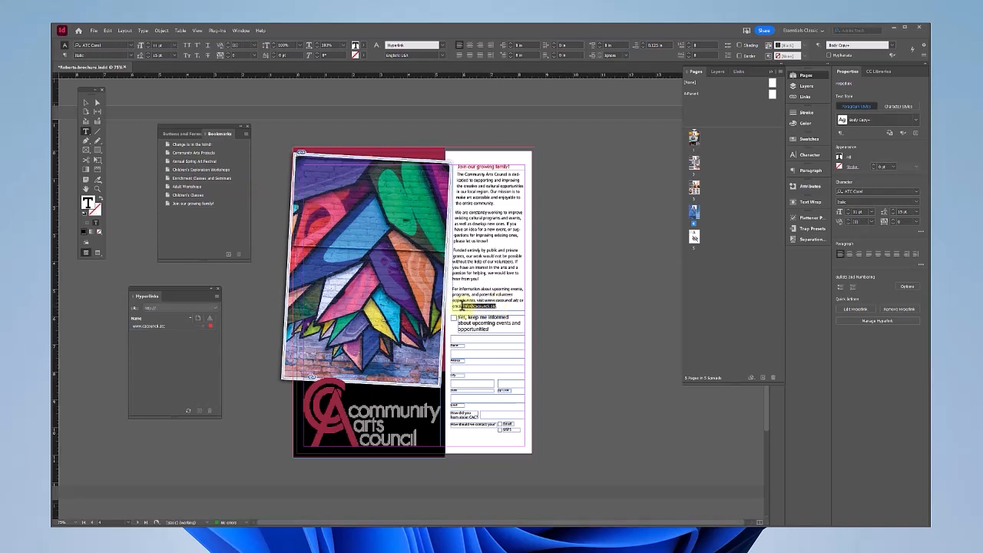
left_click(197, 411)
left_click(509, 212)
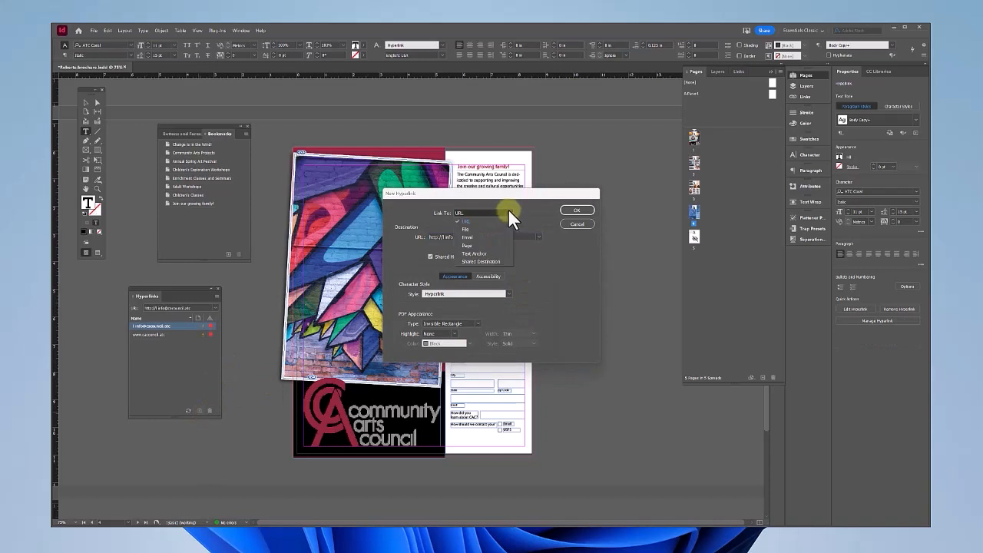
left_click(484, 235)
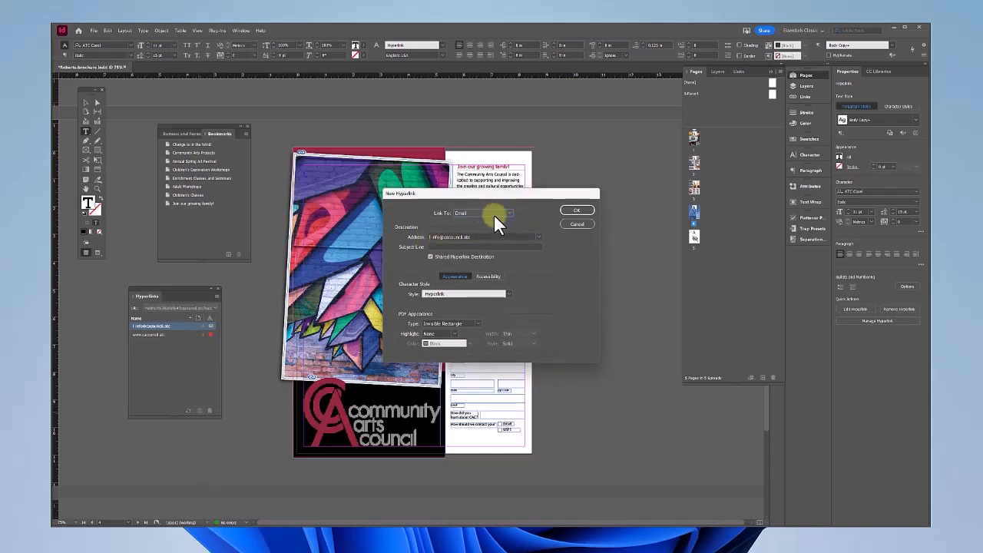
left_click(445, 245)
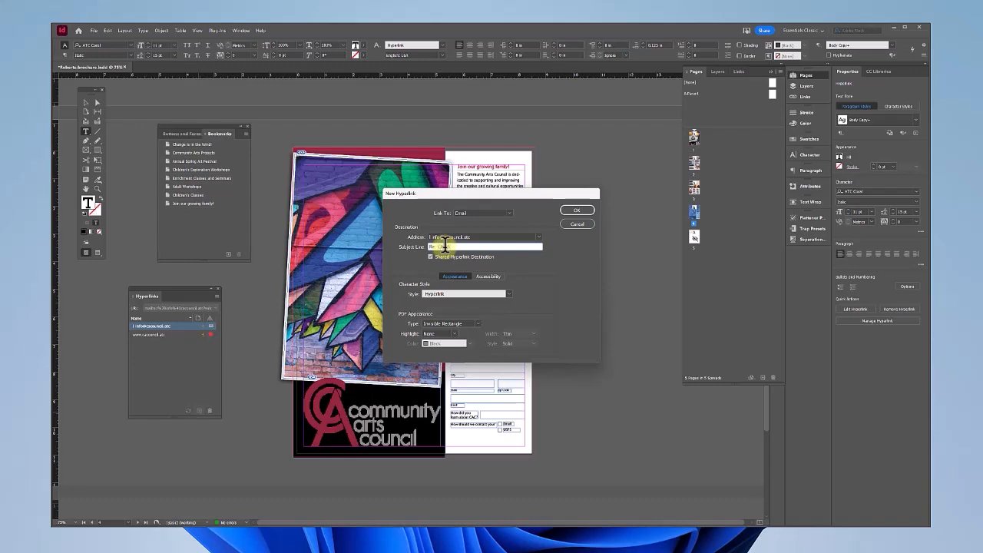
type("Spring brochure")
left_click(432, 245)
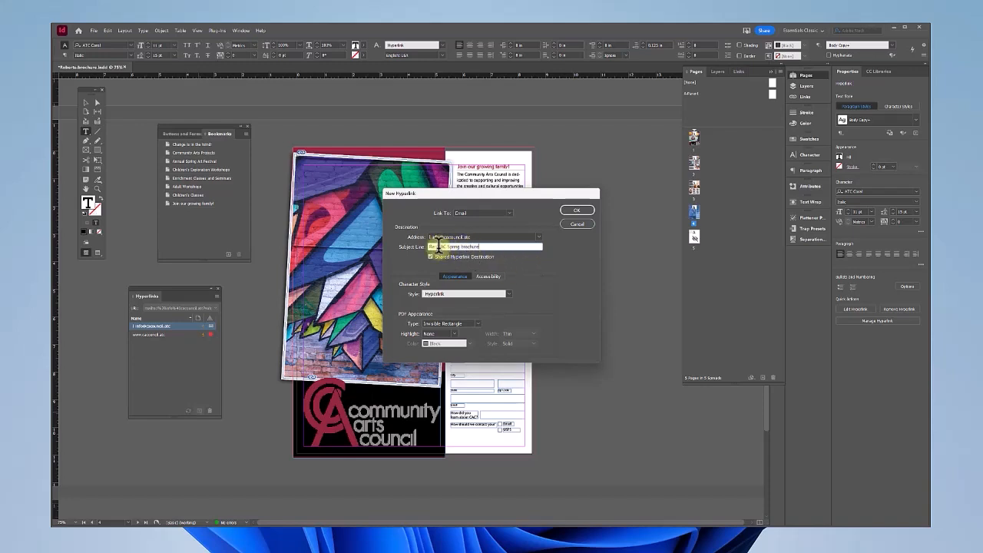
left_click(494, 246)
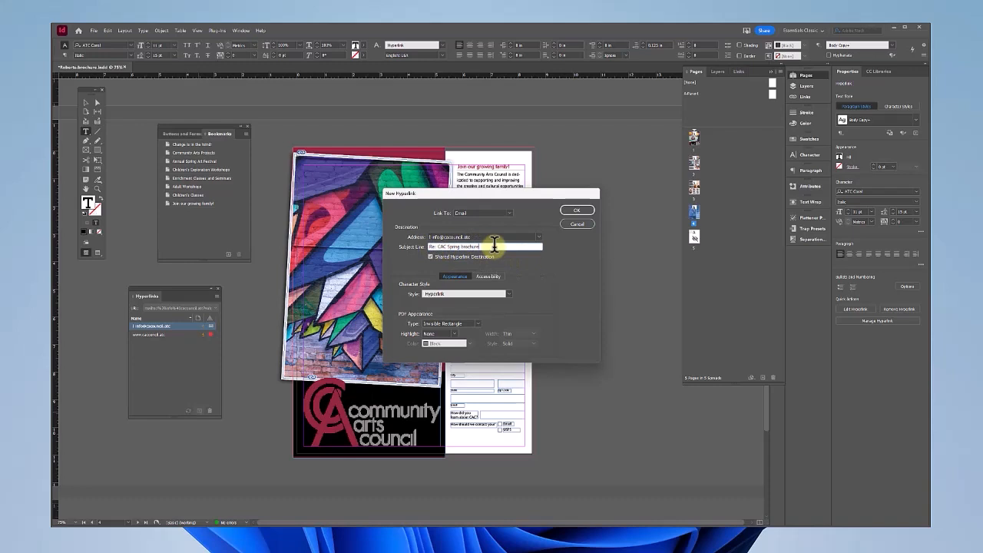
left_click(577, 211)
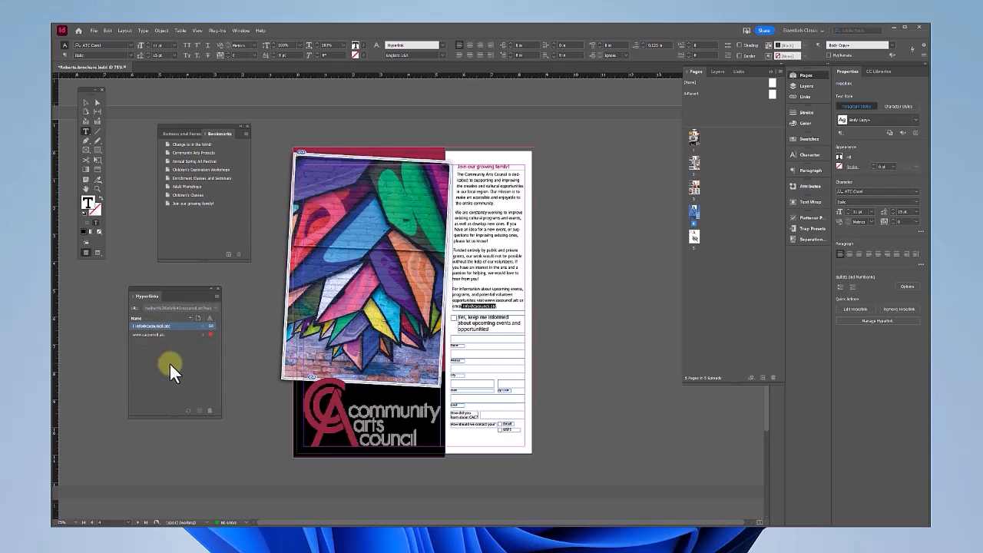
left_click(142, 326, "ctrl")
Display the Buttons and Forms settings and move their panel group slightly away from the page
left_click(239, 31)
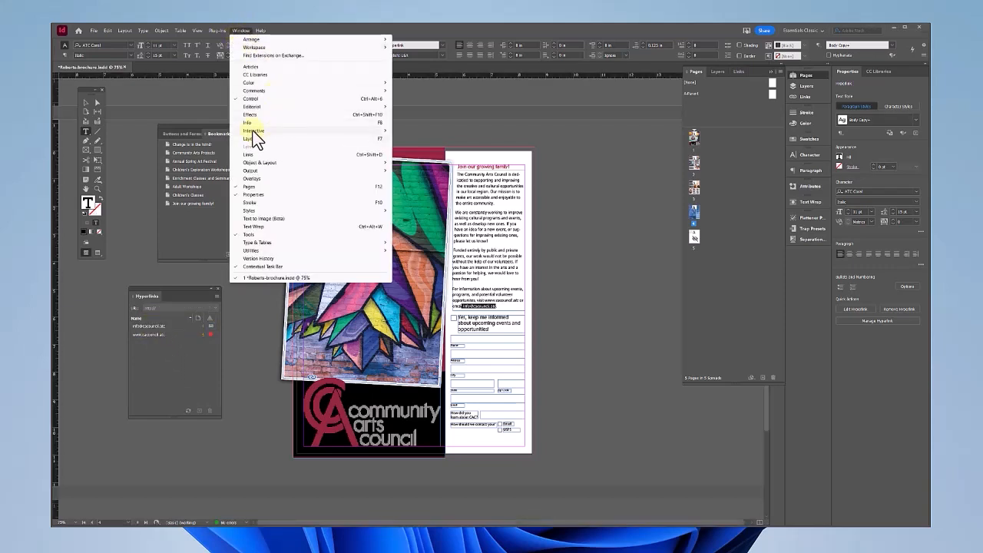
mouse_move(384, 131)
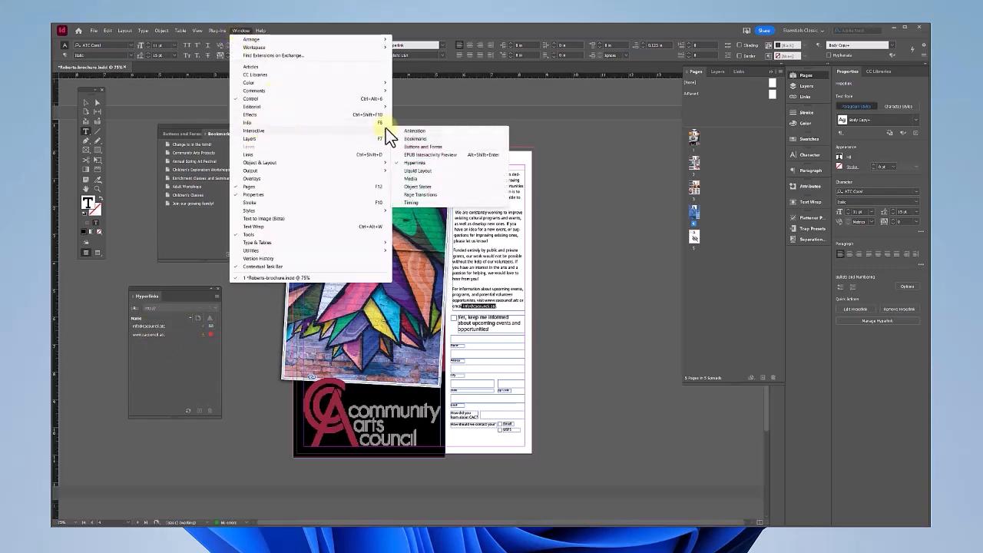
left_click(427, 147)
left_click_drag(182, 125, 160, 133)
left_click(195, 131)
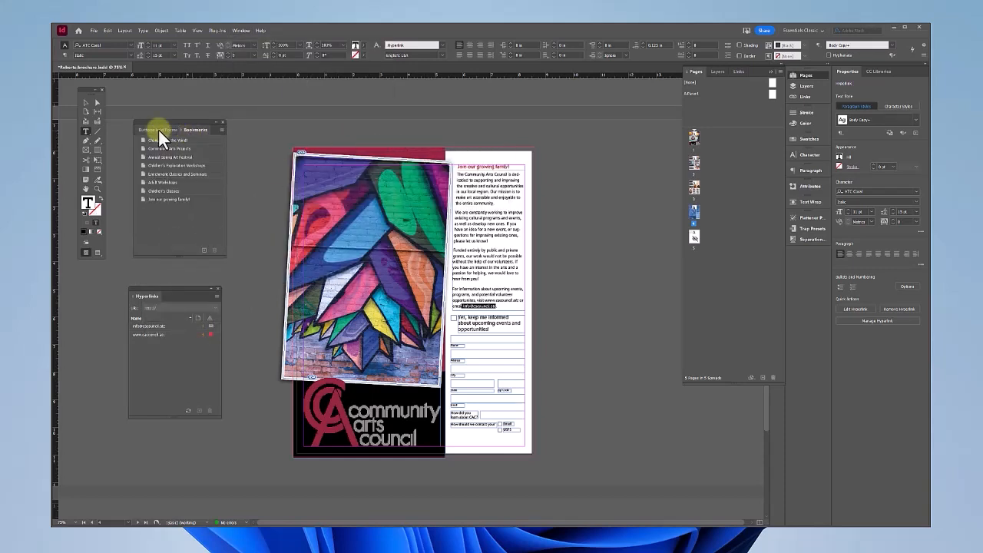
left_click(158, 128)
left_click(197, 128)
left_click(152, 130)
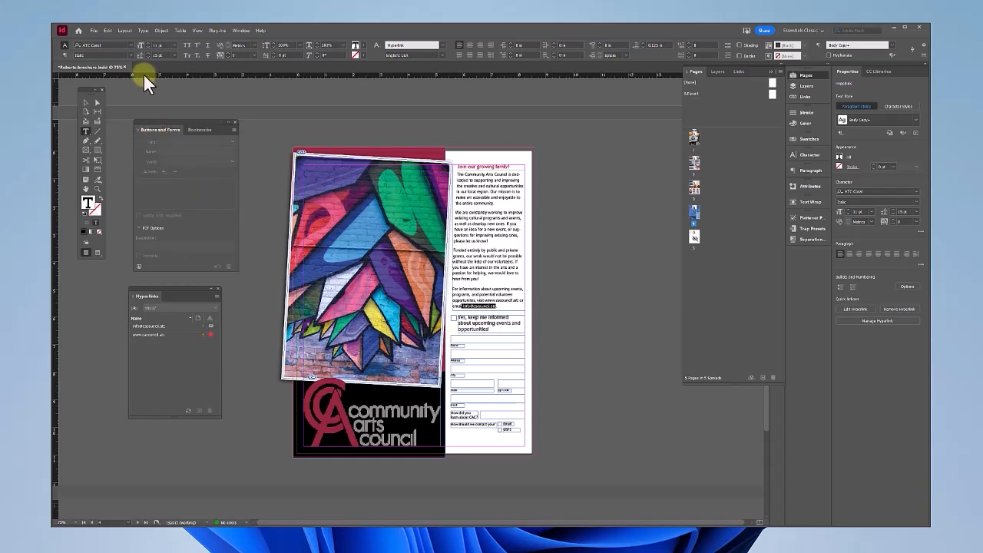
Convert the blank frame above the Name label on page 4 into a required text field named "Name"
left_click(85, 103)
left_click(501, 272)
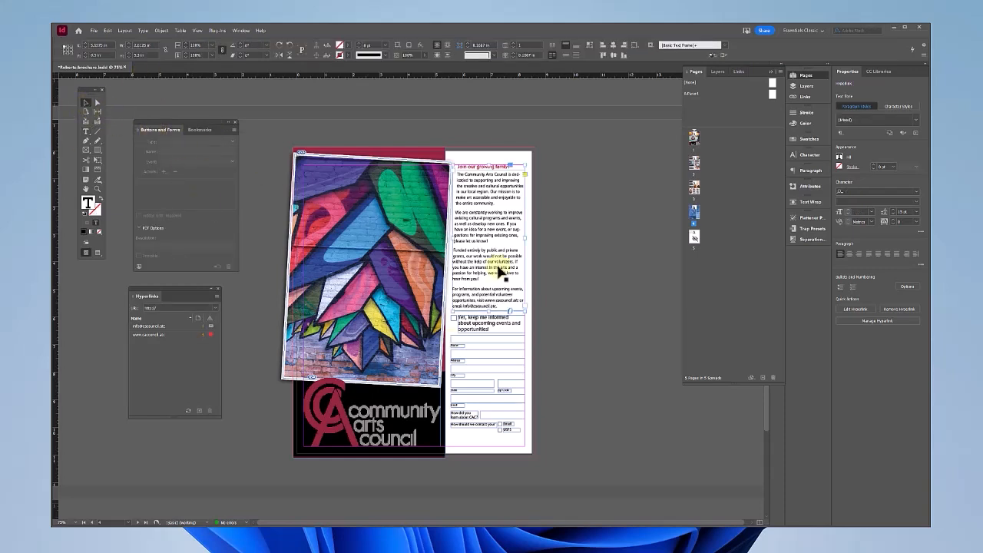
left_click(468, 342)
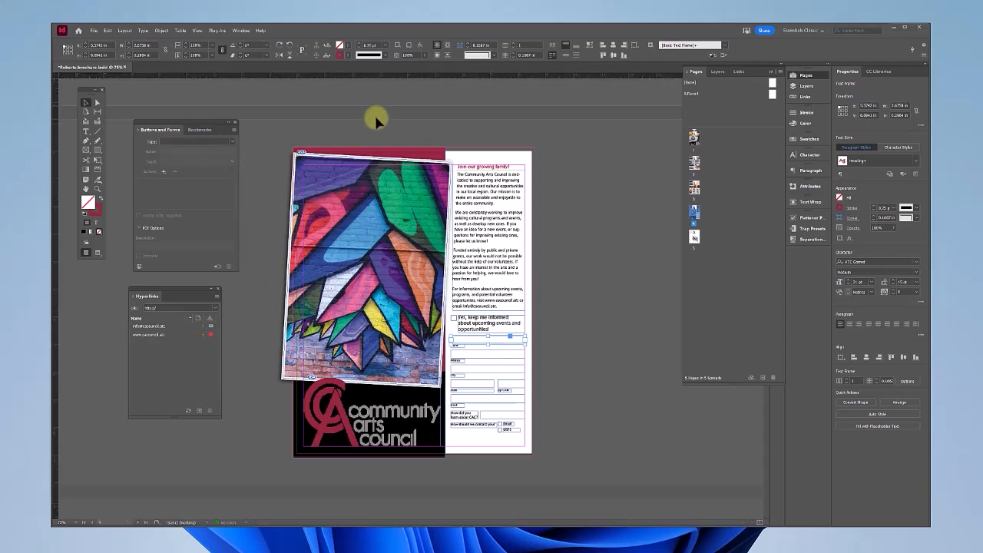
left_click(231, 141)
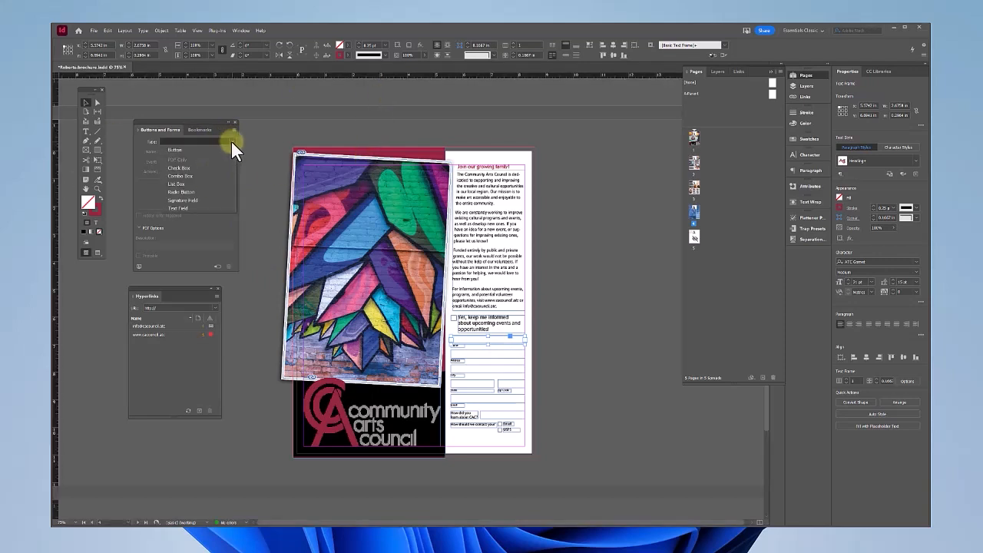
left_click(190, 208)
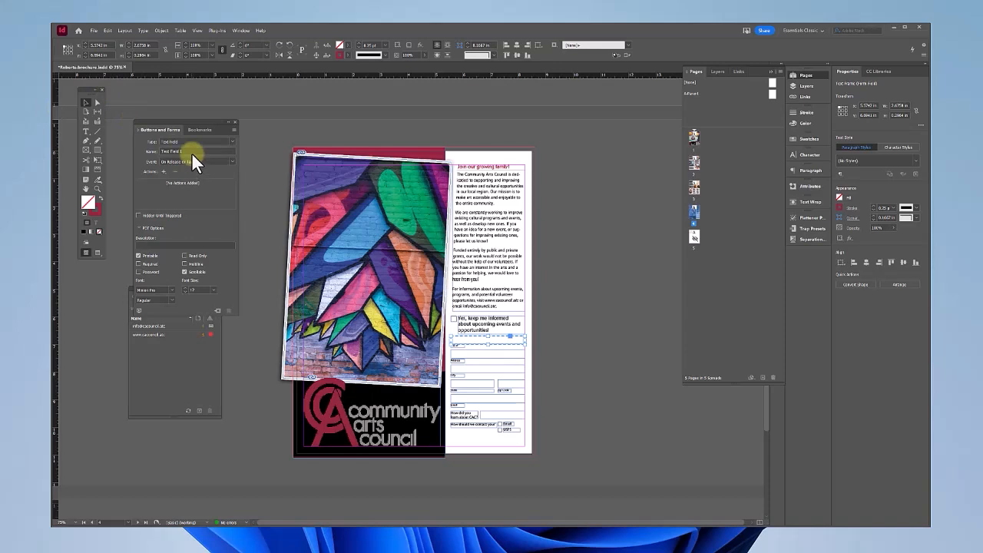
left_click_drag(191, 152, 114, 146)
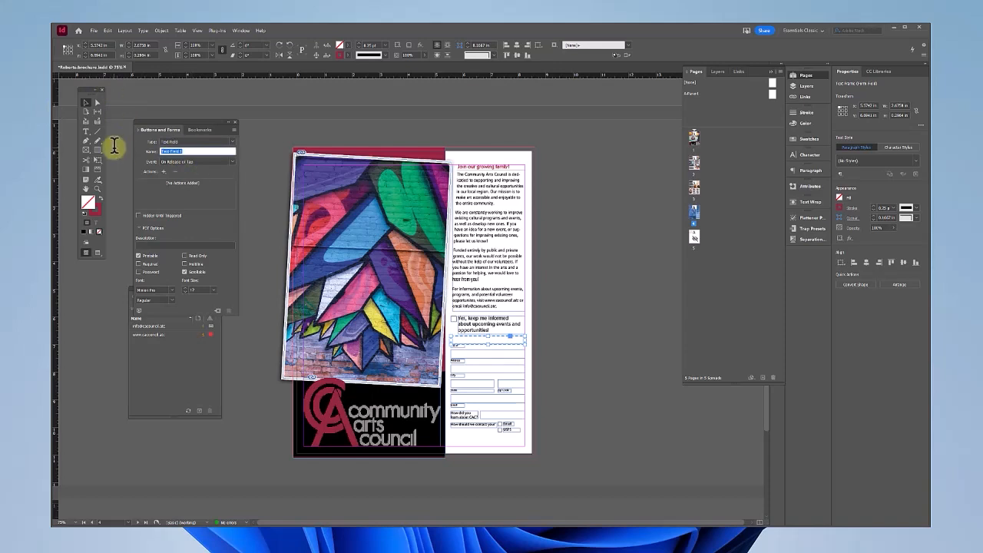
type("Name")
key("Return")
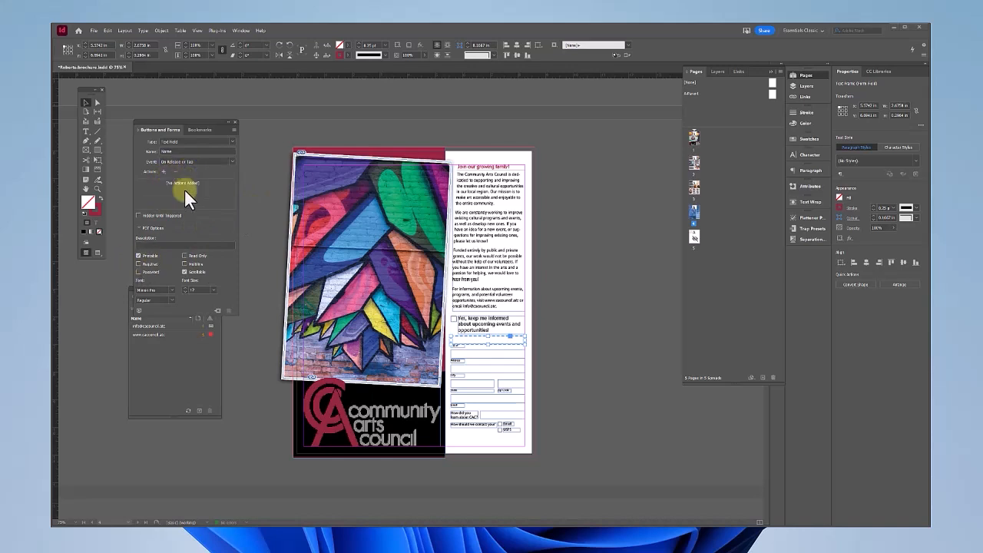
left_click(139, 264)
left_click(575, 254)
Turn the blank frame above the Address label into a required text field named "address"
left_click(464, 354)
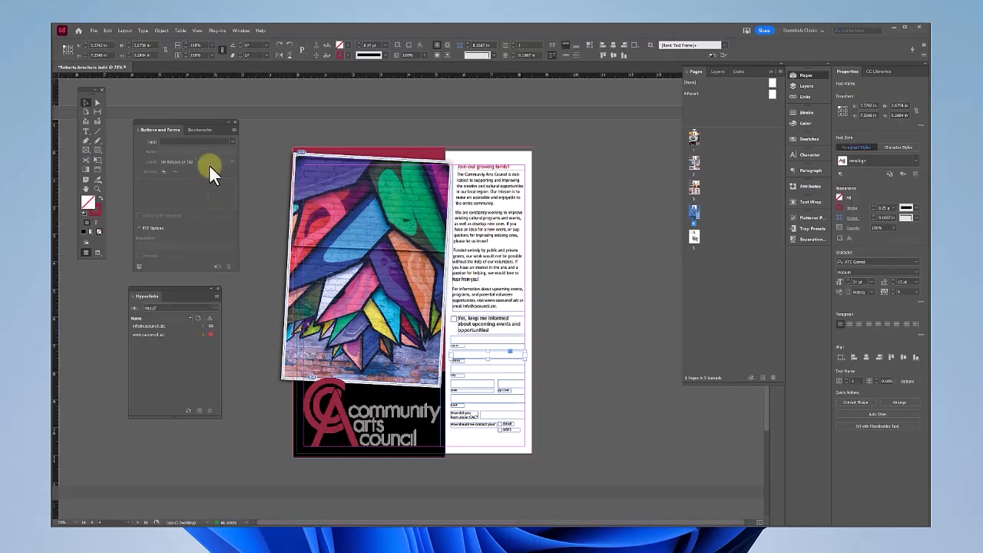
left_click(228, 141)
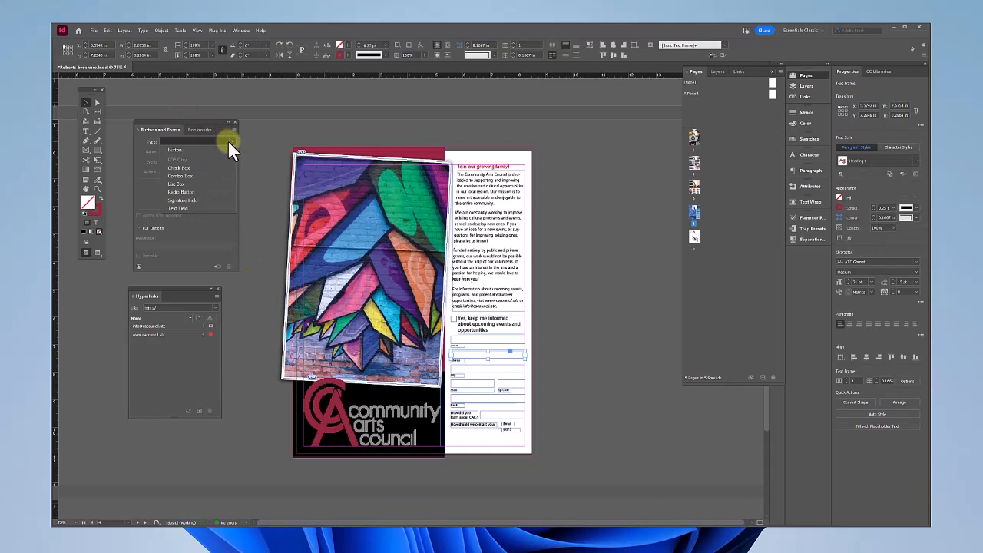
left_click(193, 205)
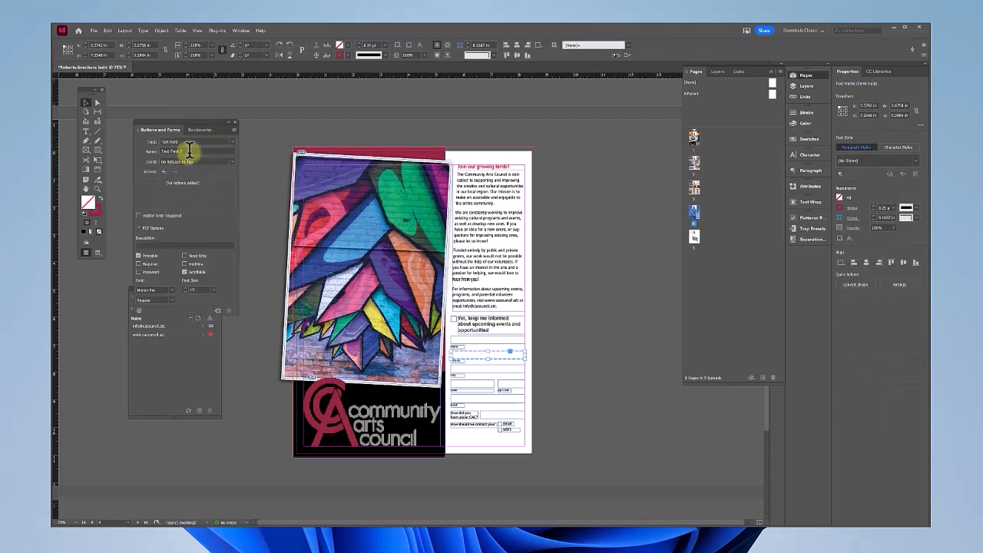
left_click(191, 151)
type("name")
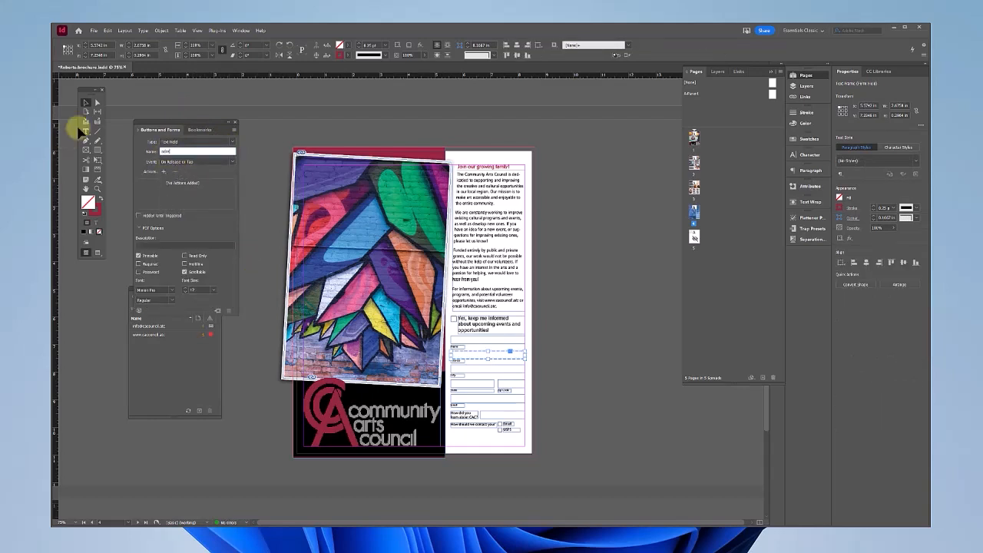
left_click(138, 264)
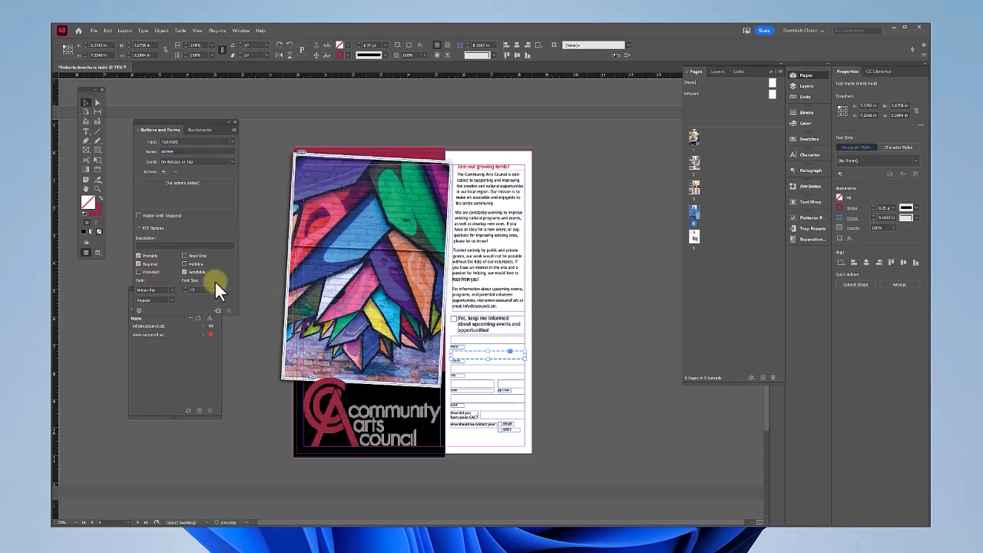
Make the blank frame above the City label a required text field named "City" and deselect it
left_click(497, 371)
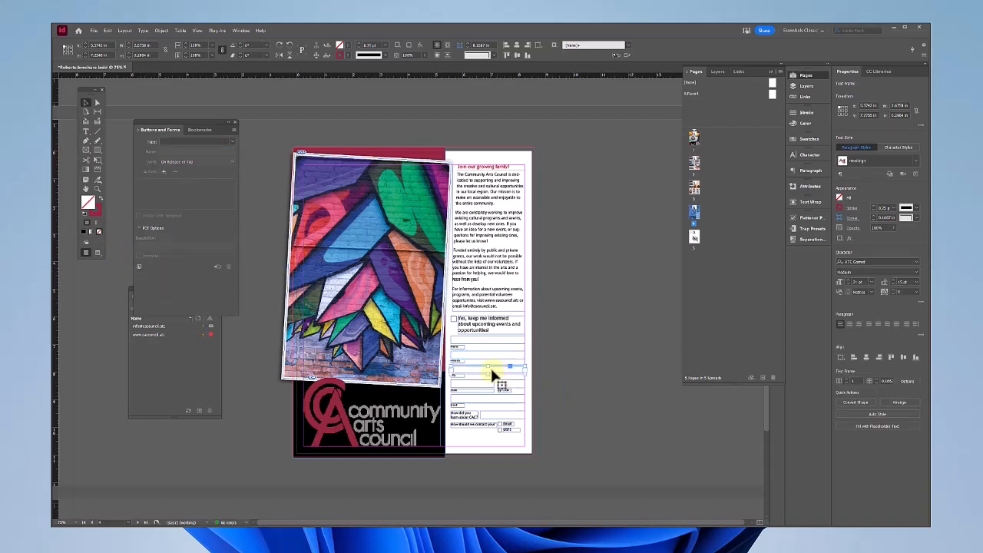
left_click(215, 142)
left_click(200, 207)
left_click(171, 152)
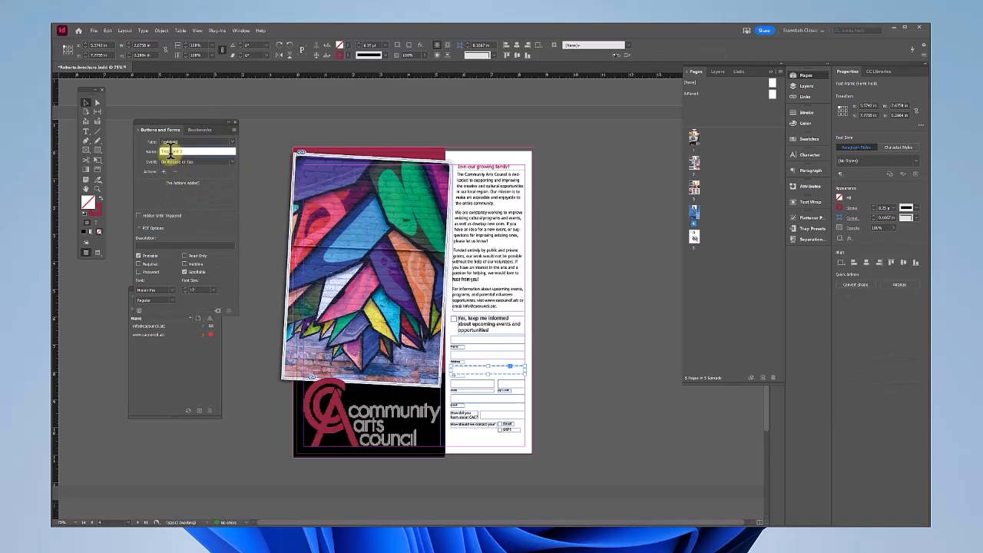
type("Only")
triple_click(194, 152)
type("a")
left_click(139, 264)
left_click(564, 369)
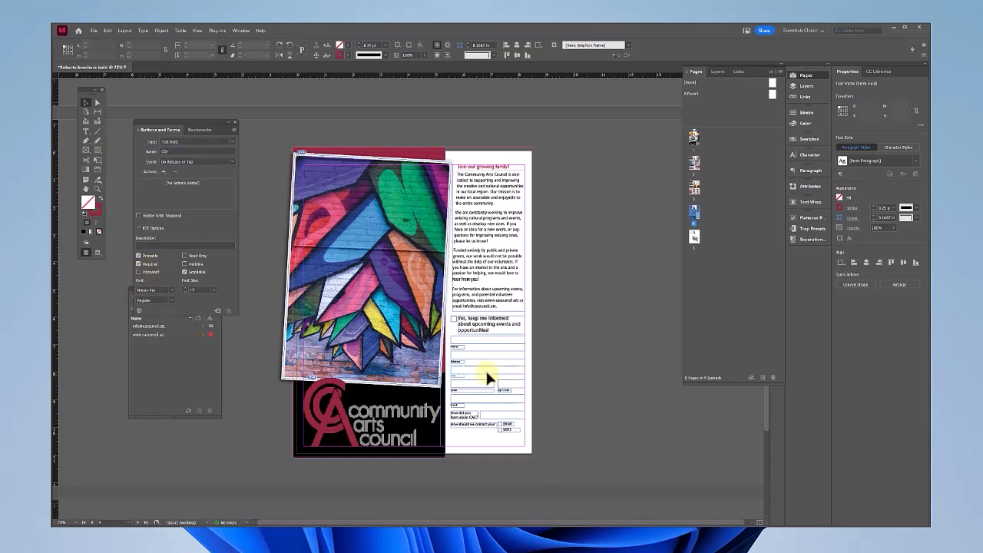
Convert the blank frame above the State label into a required text field named "State"
left_click(469, 381)
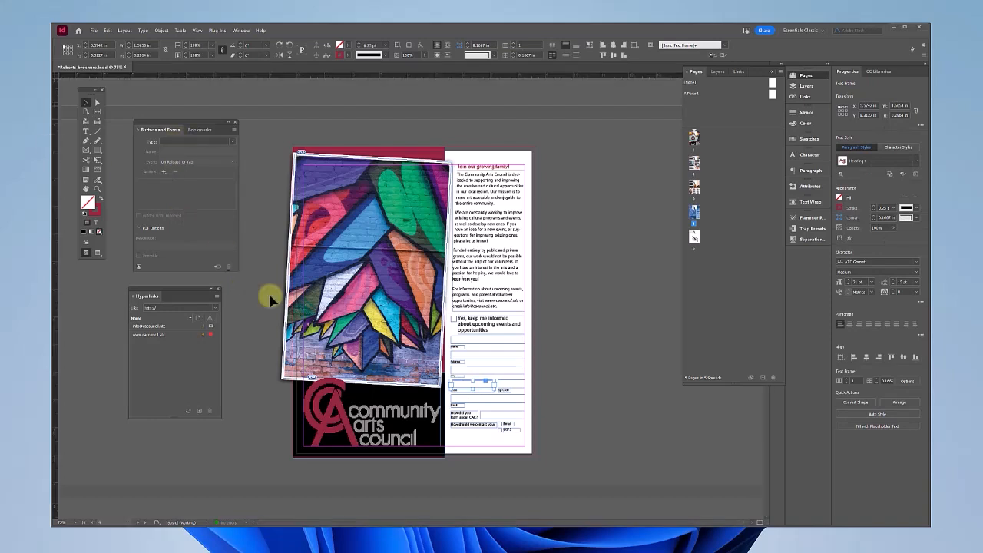
left_click(170, 142)
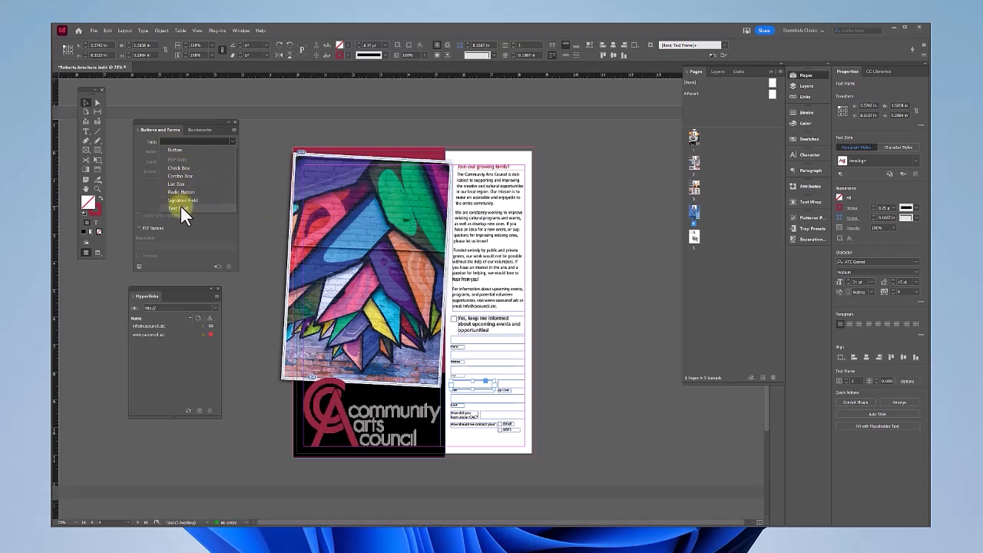
left_click(180, 207)
left_click(181, 152)
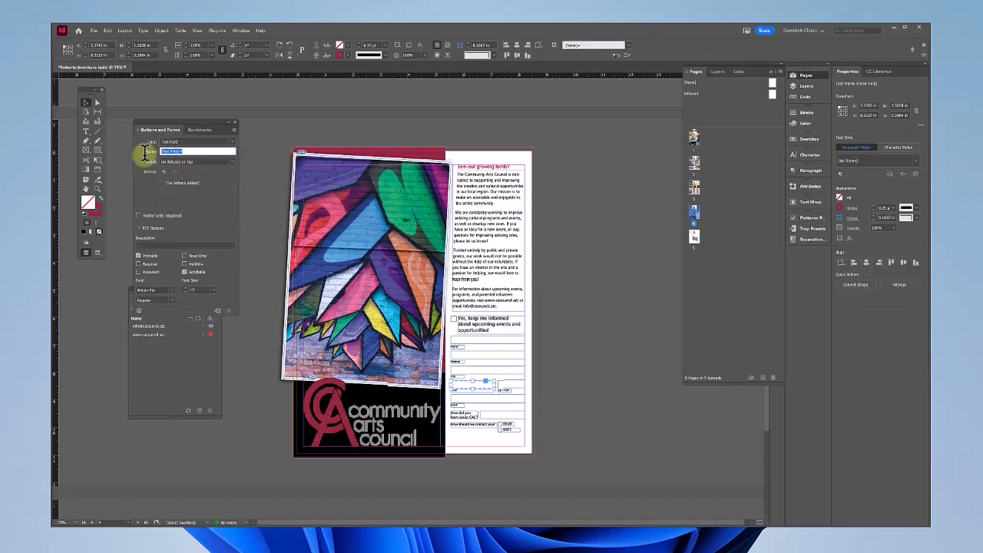
key("BackSpace")
type("State")
left_click(140, 265)
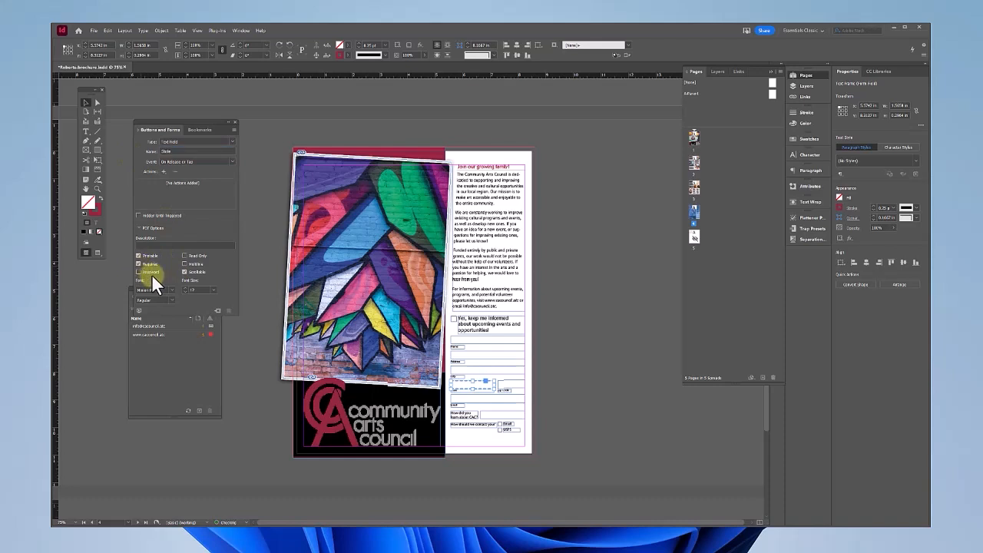
left_click(487, 396)
Turn the small frame above the Zip Code label into a required text field named "Zip code"
left_click(511, 387)
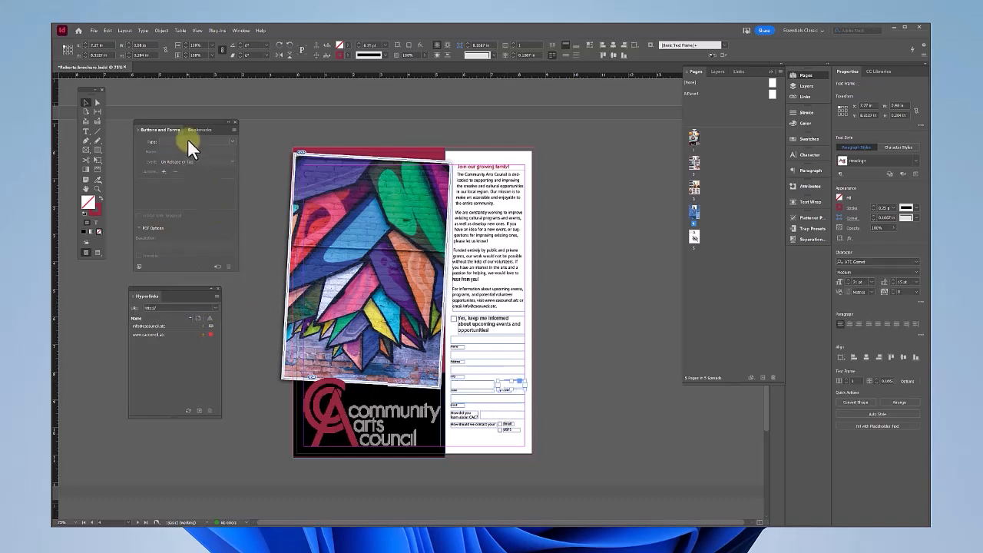
left_click(186, 138)
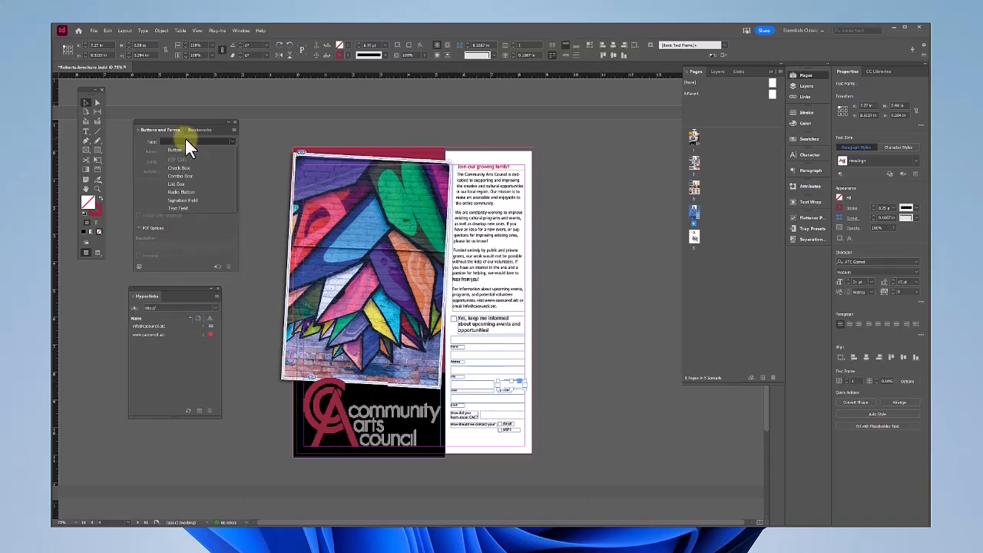
left_click(187, 208)
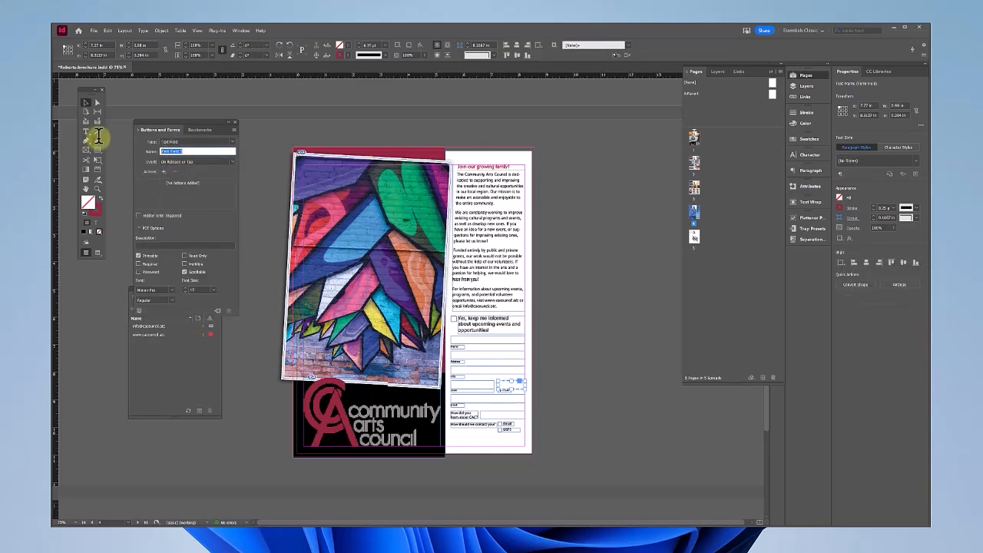
type("Zip code")
left_click(139, 263)
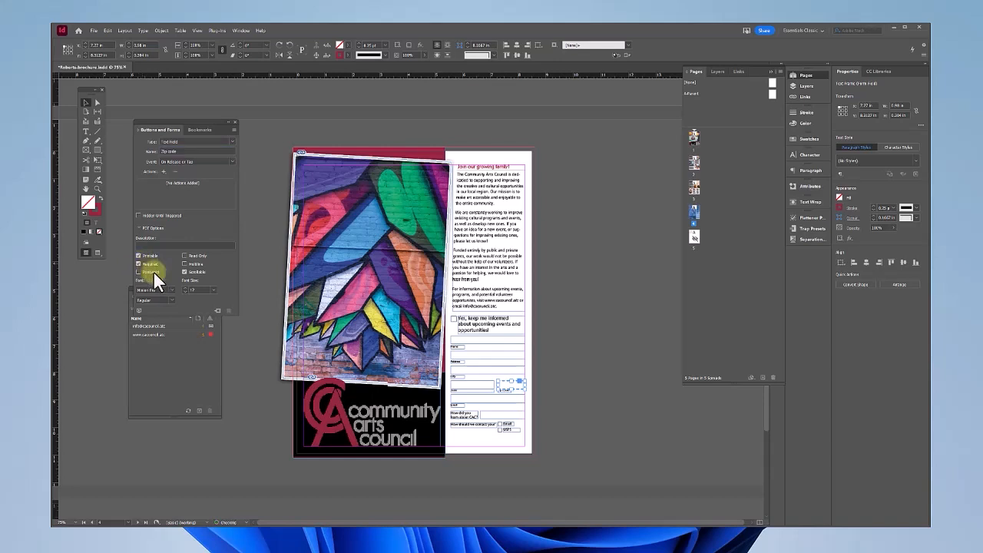
Make the blank frame above the Email label a required text field named "email" and deselect it
left_click_drag(490, 392, 485, 404)
left_click(481, 394)
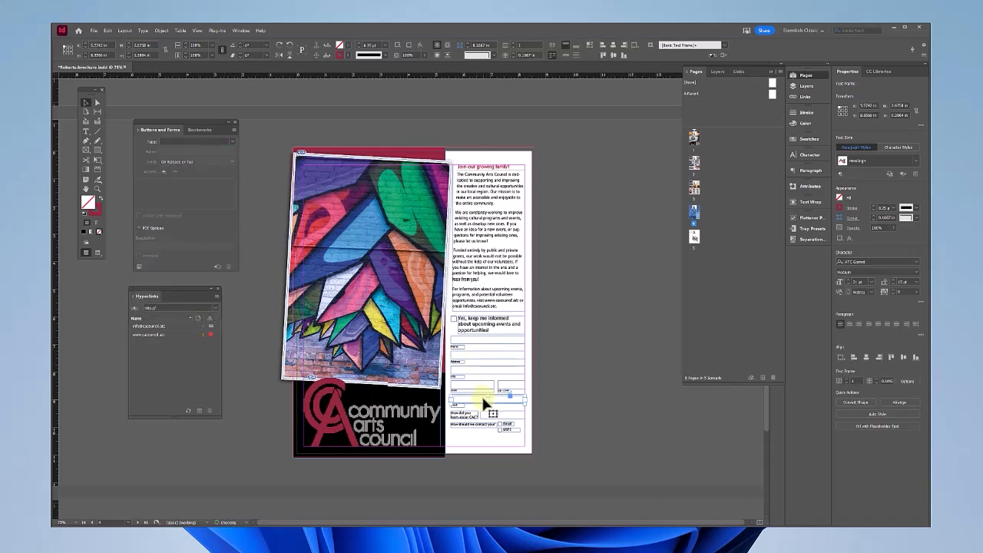
left_click(182, 142)
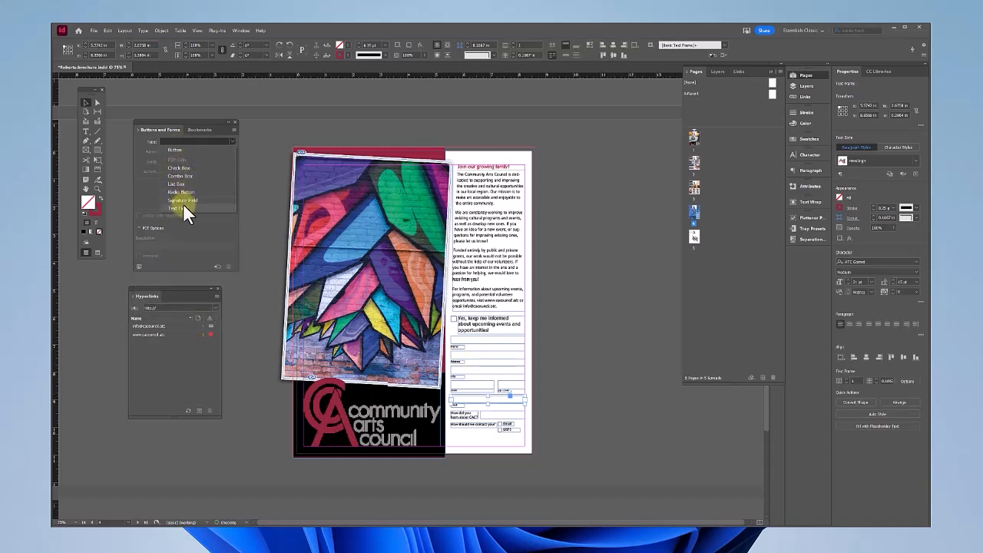
left_click(183, 206)
left_click(172, 149)
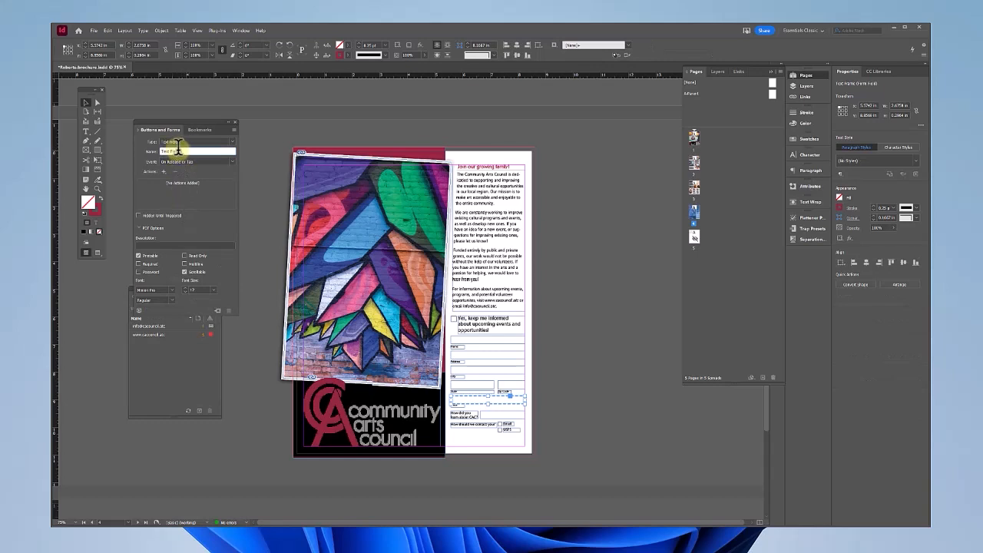
type("ema")
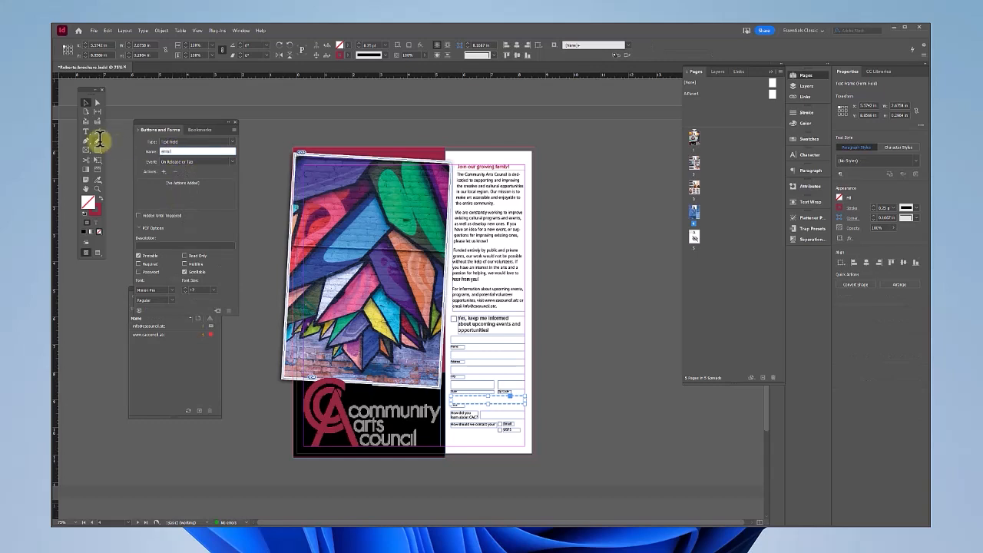
type("il")
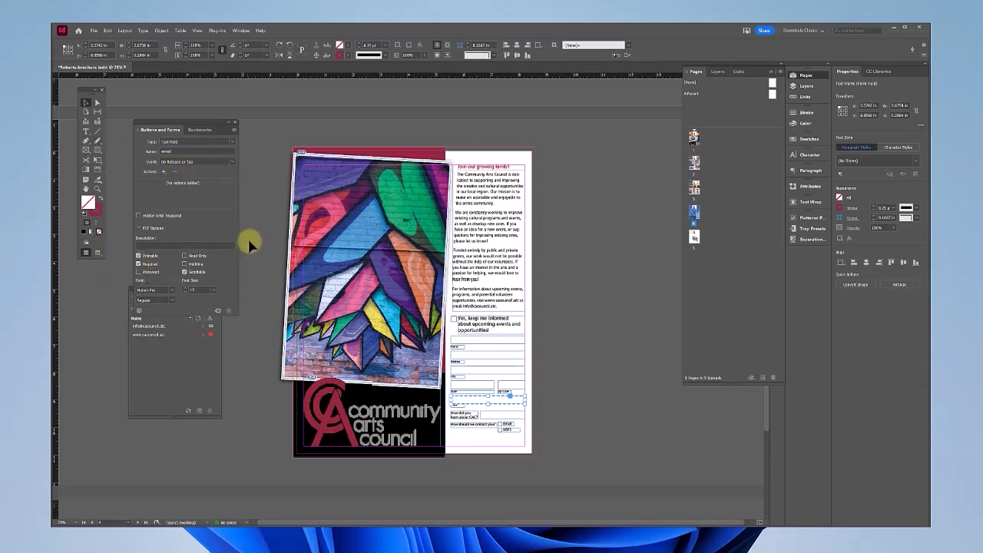
left_click(251, 241)
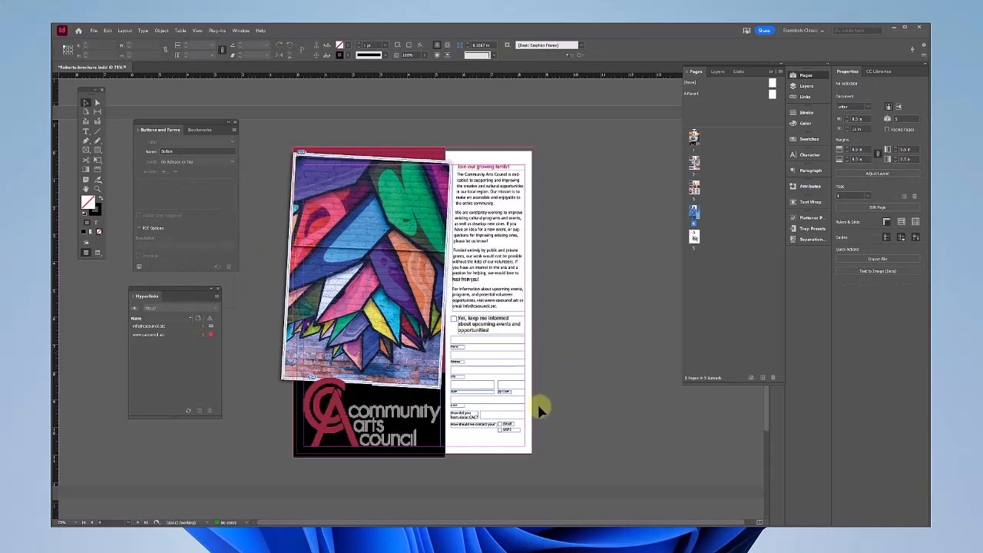
Convert the square beside "Yes, keep me informed" into a radio button named "Add to Mailing List"
scroll(444, 338, "up", 1)
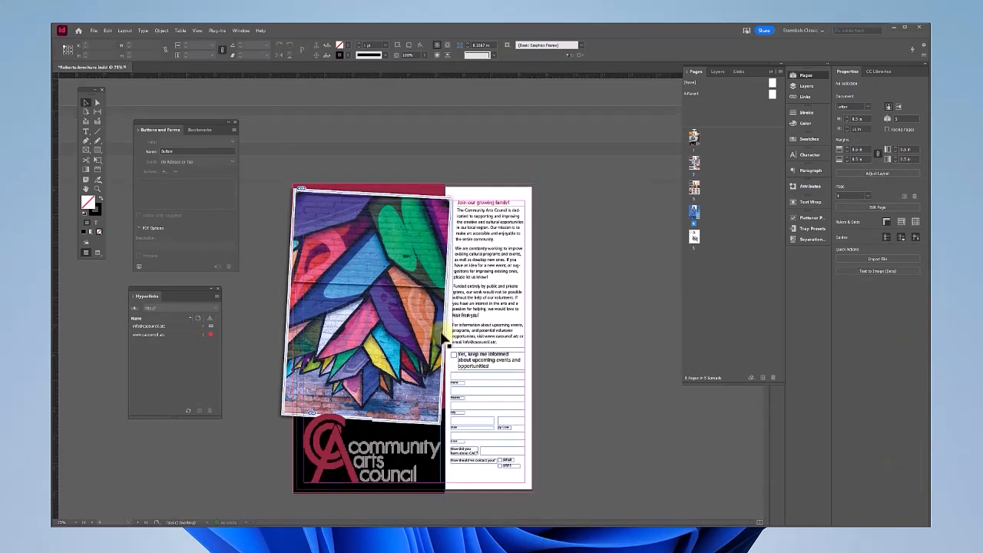
scroll(453, 346, "up", 3)
scroll(468, 351, "down", 4)
scroll(467, 402, "up", 3)
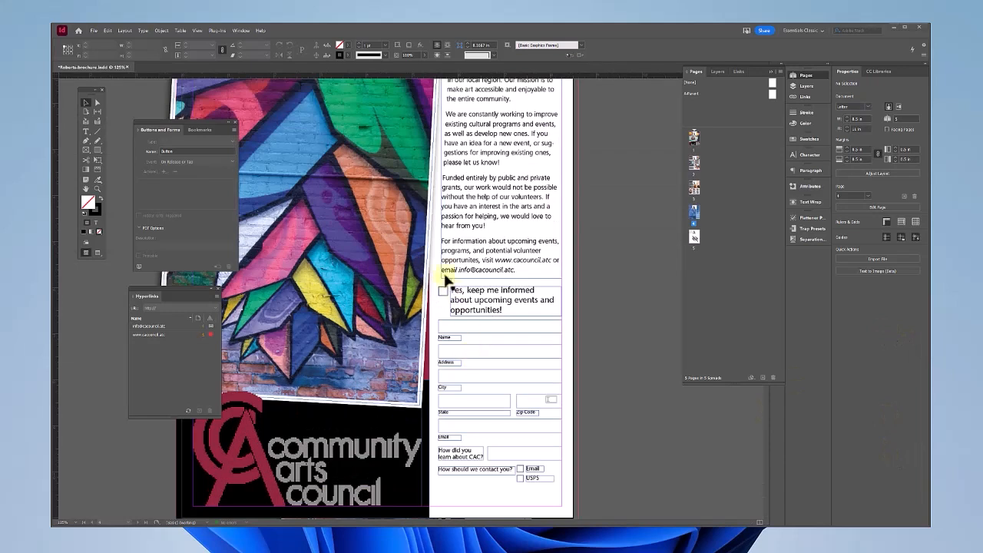
left_click(444, 293)
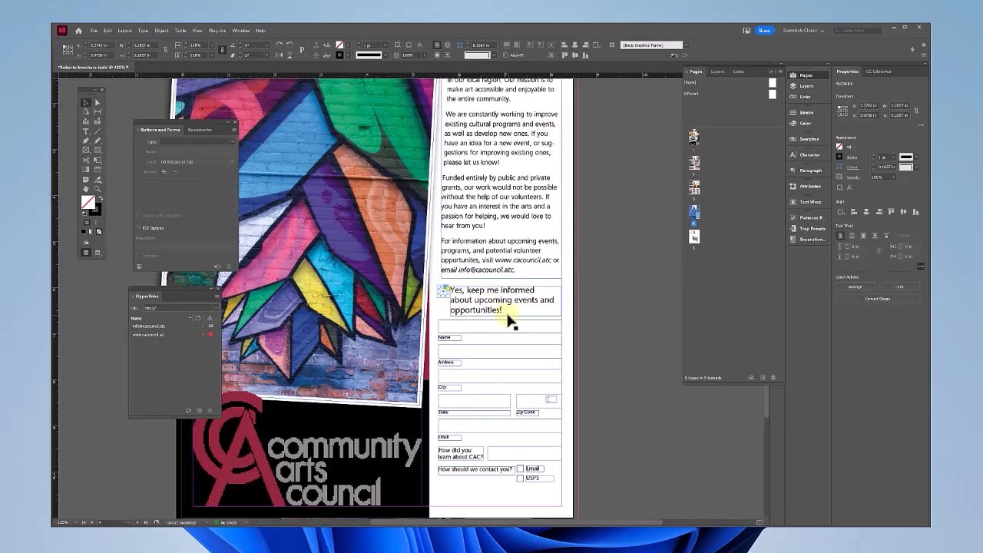
left_click(192, 142)
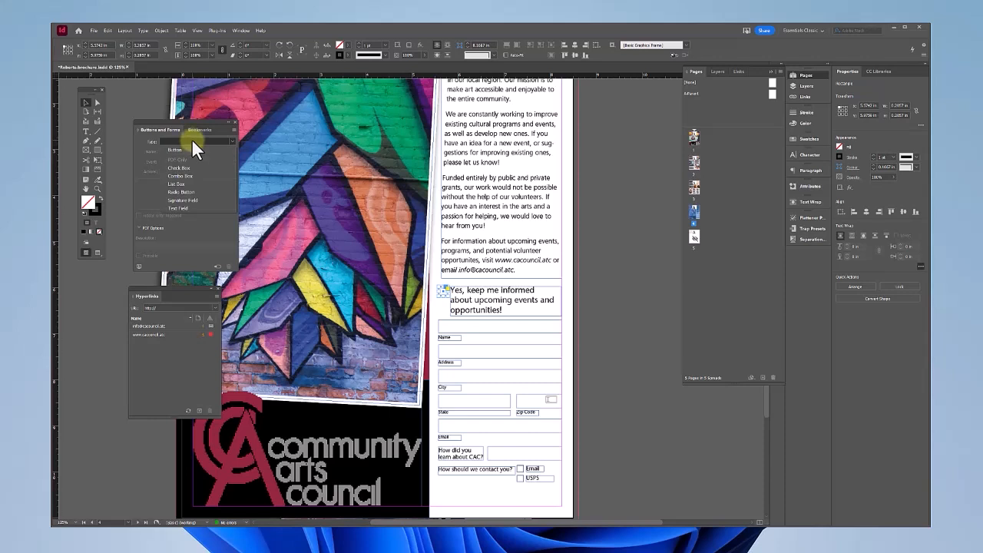
left_click(192, 192)
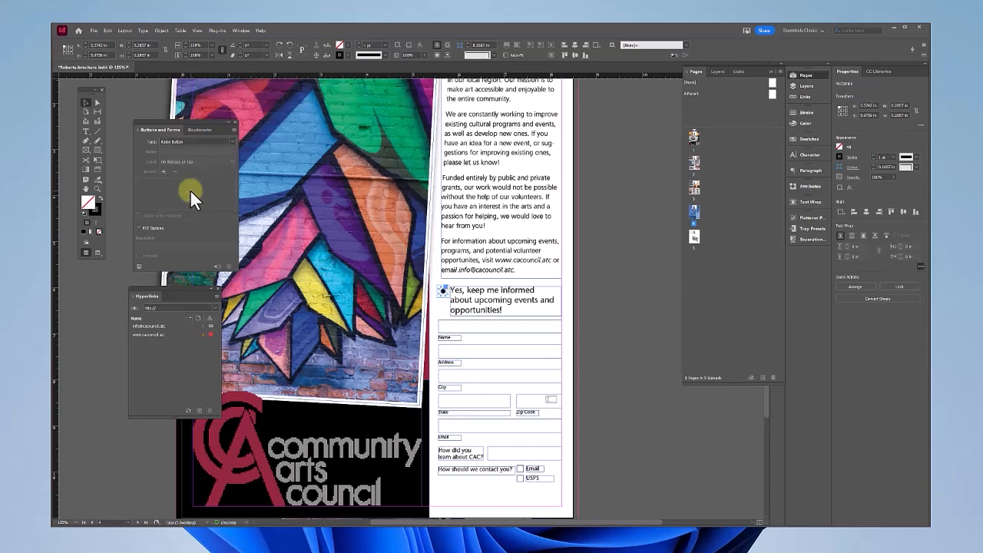
left_click(195, 151)
triple_click(195, 150)
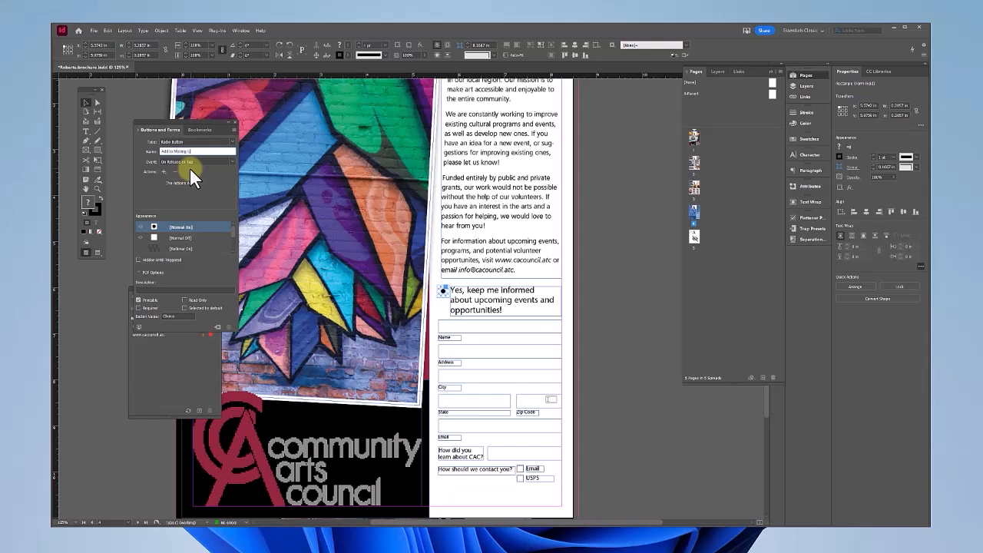
key("Return")
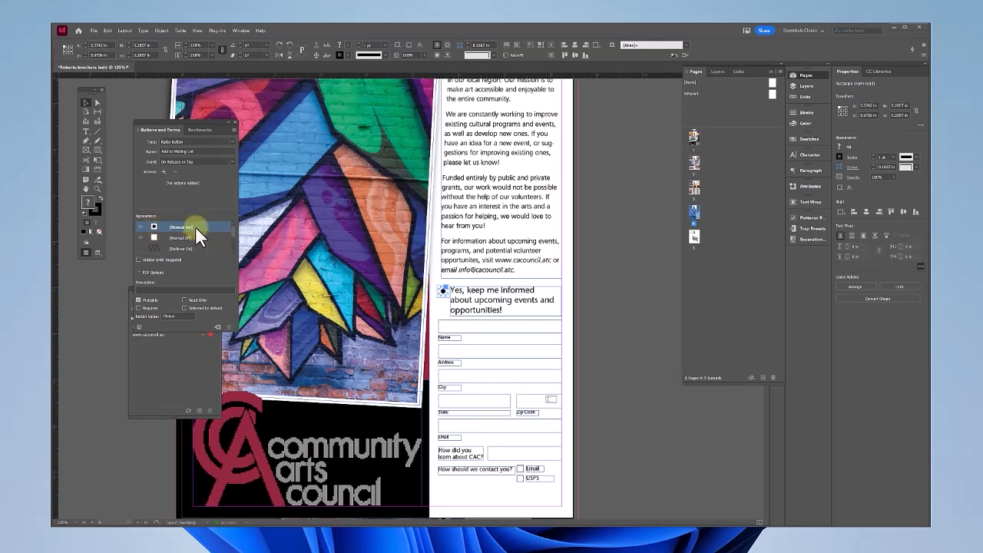
Select the circle inside the Normal On state of the "Add to Mailing List" radio button and apply the Pantone swatch to its stroke
key("ctrl+r")
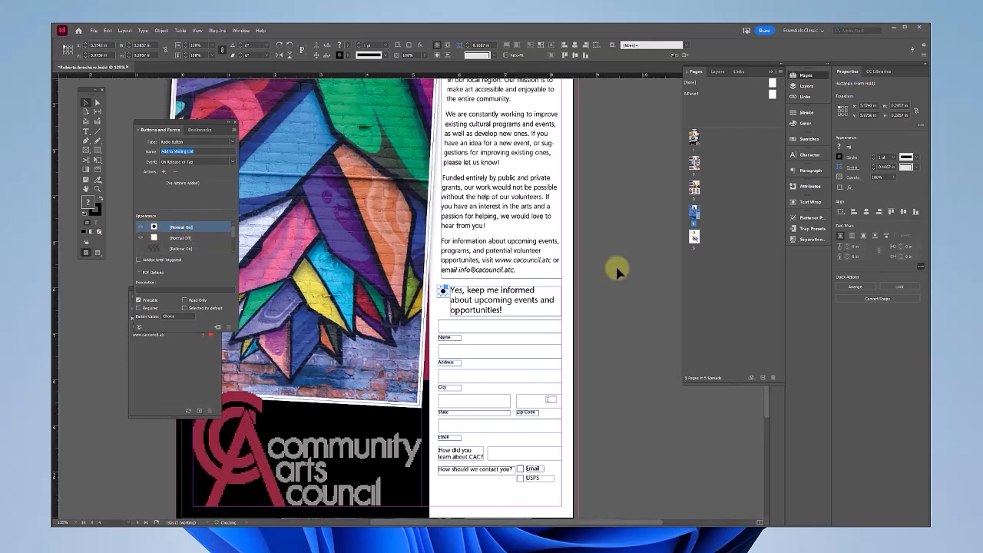
left_click(618, 284)
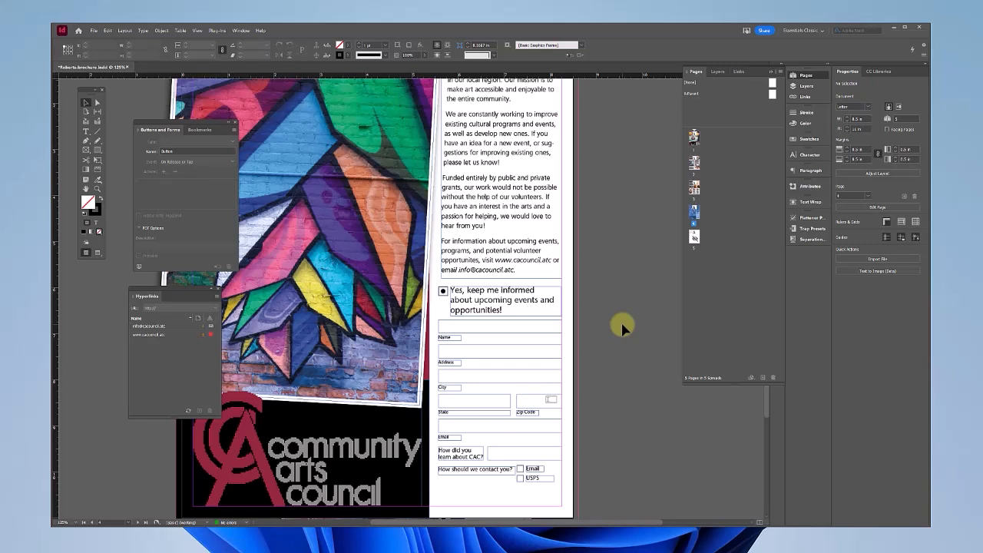
left_click(443, 290)
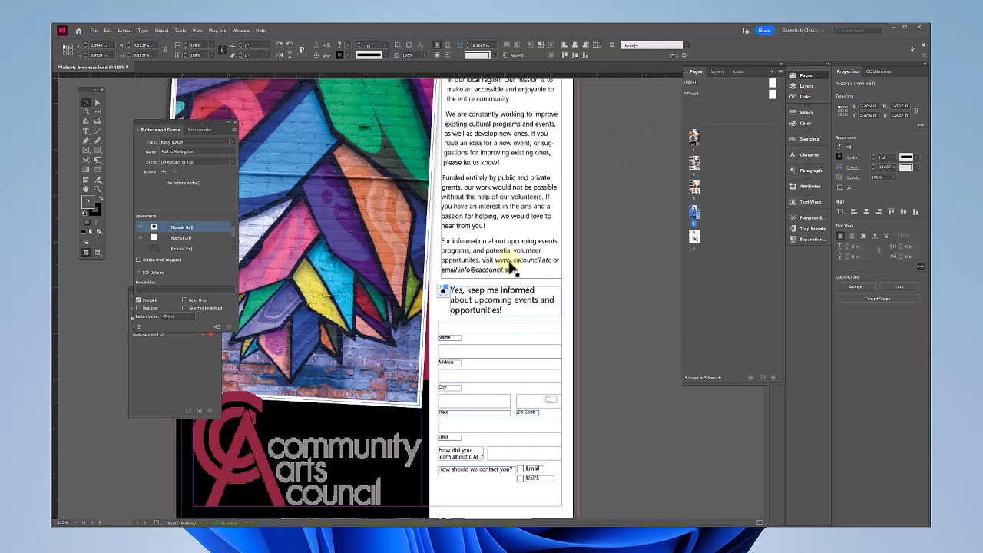
left_click(802, 86)
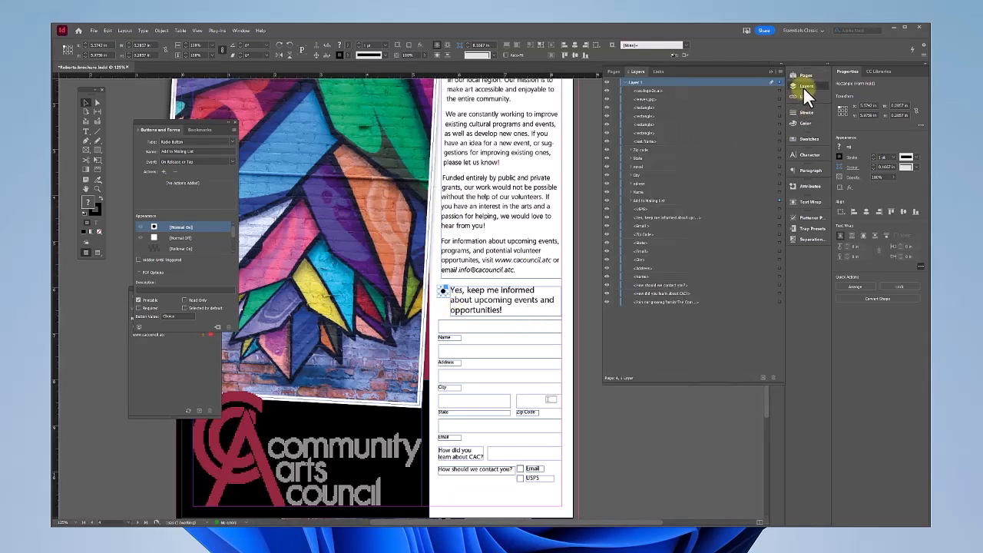
left_click(768, 201)
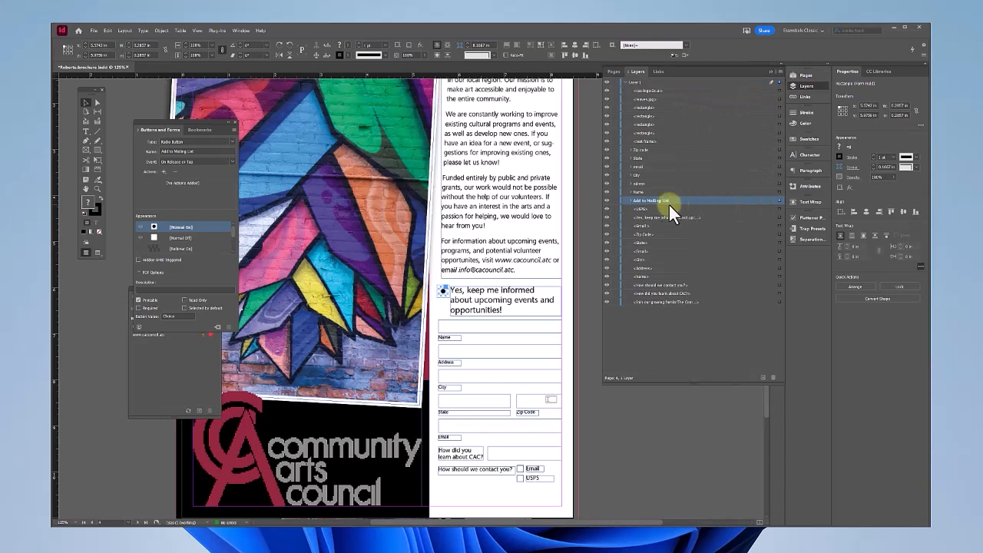
left_click(631, 201)
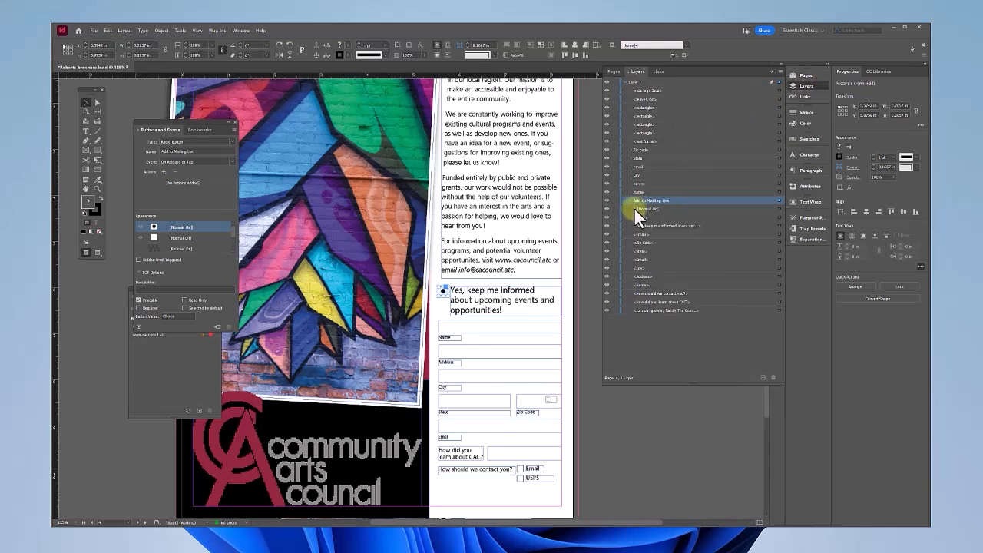
left_click(634, 208)
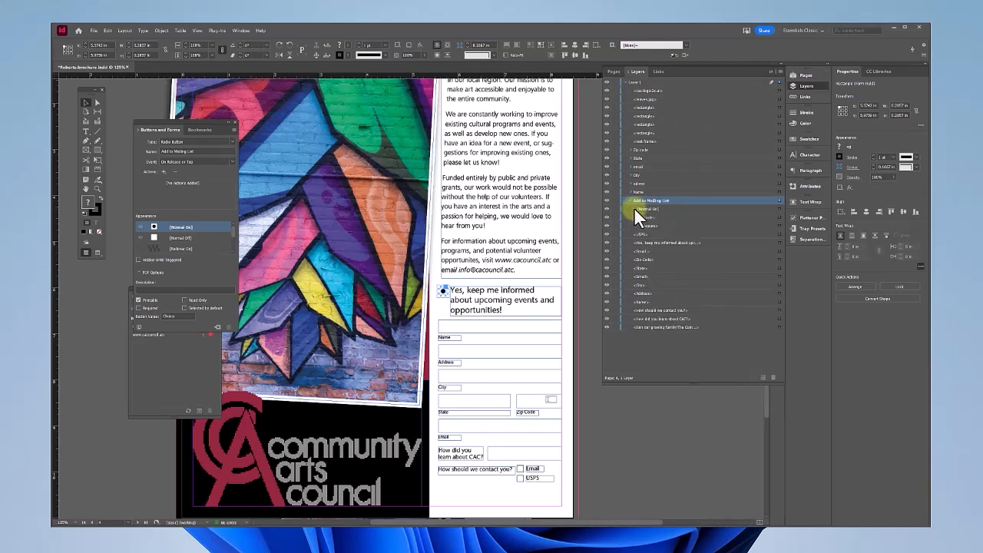
left_click(679, 217)
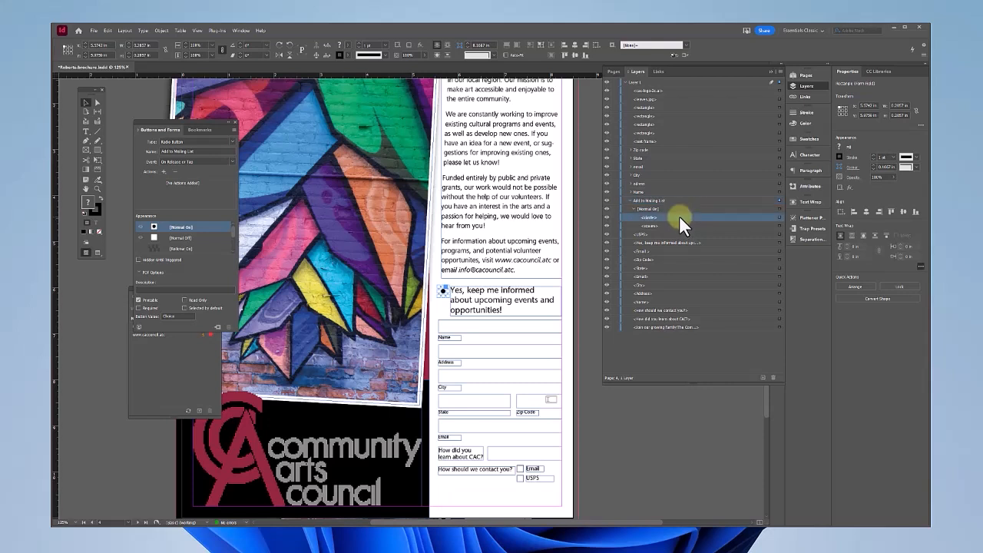
left_click(755, 225)
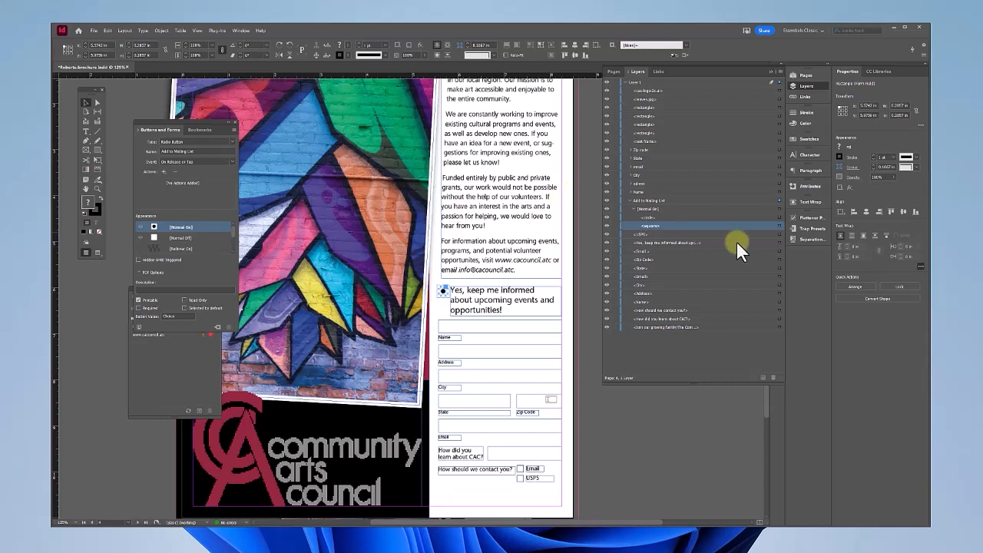
left_click(779, 218)
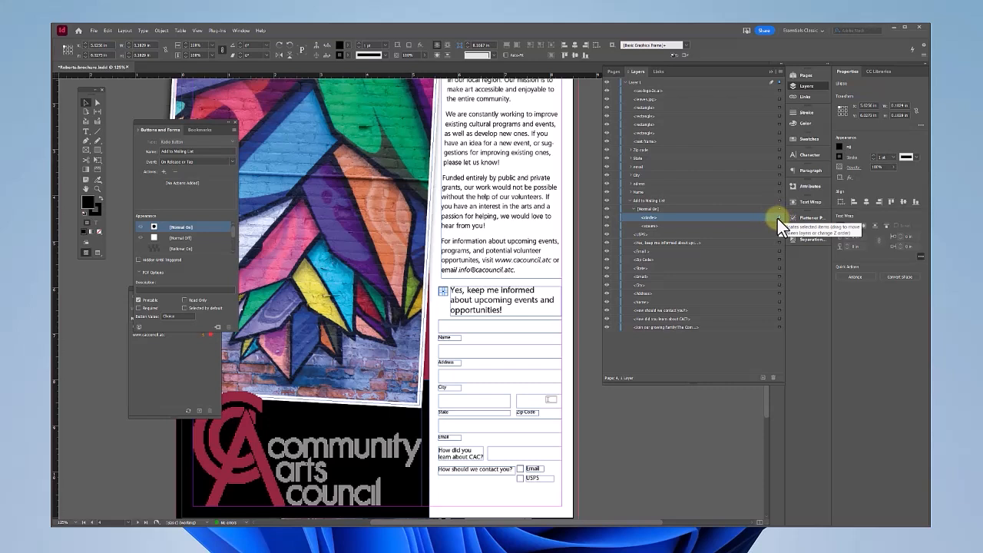
left_click(840, 157)
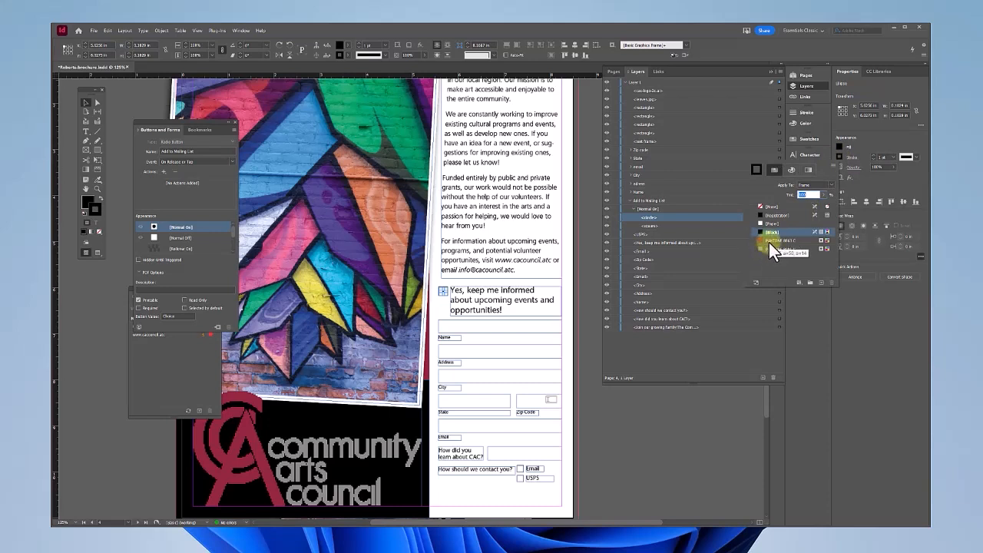
left_click(769, 242)
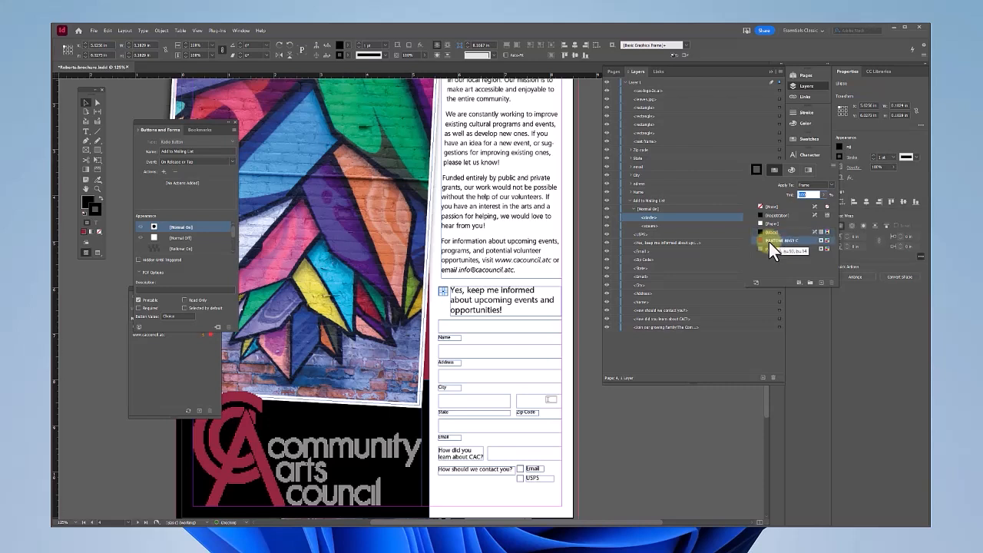
Switch the "Add to Mailing List" radio button to its Normal Off appearance and deselect it
left_click(183, 238)
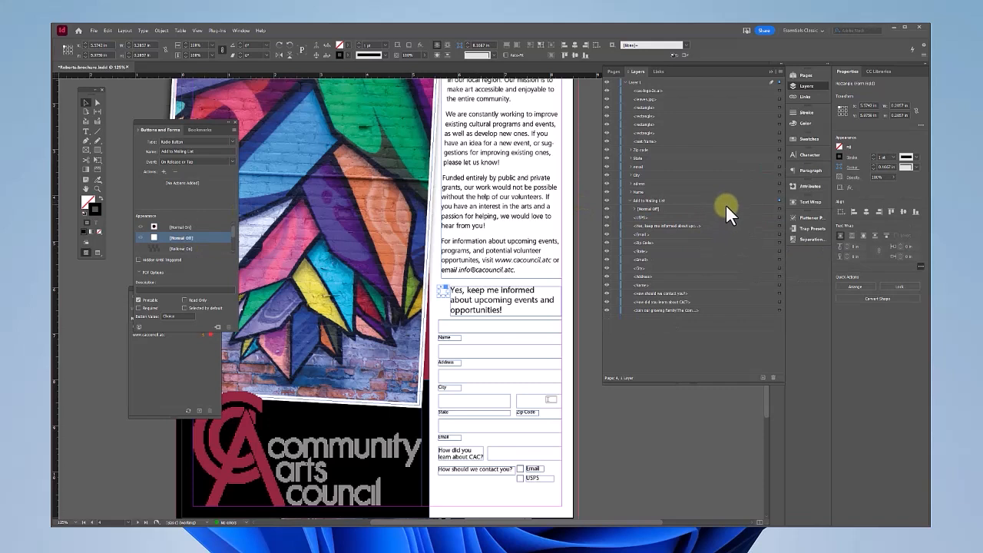
left_click(641, 211)
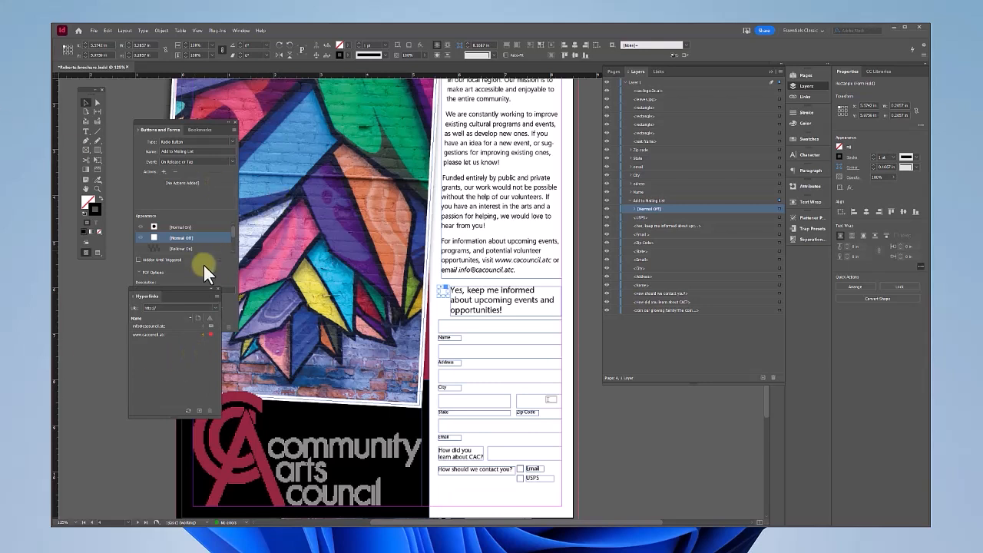
left_click(106, 321)
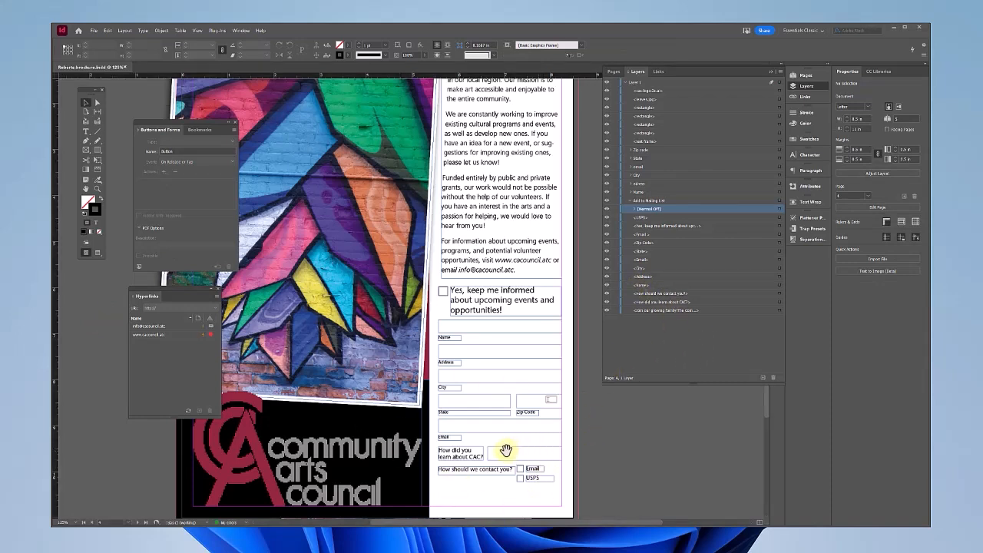
Convert the blank frame beside "How did you learn about CAC?" into a combo box named "Source"
left_click_drag(503, 447, 472, 306)
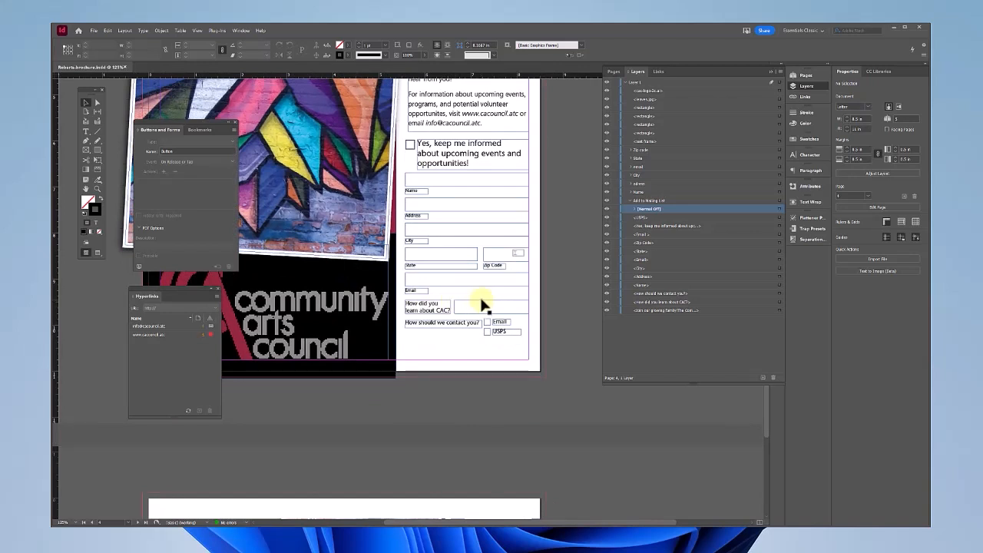
left_click(483, 305)
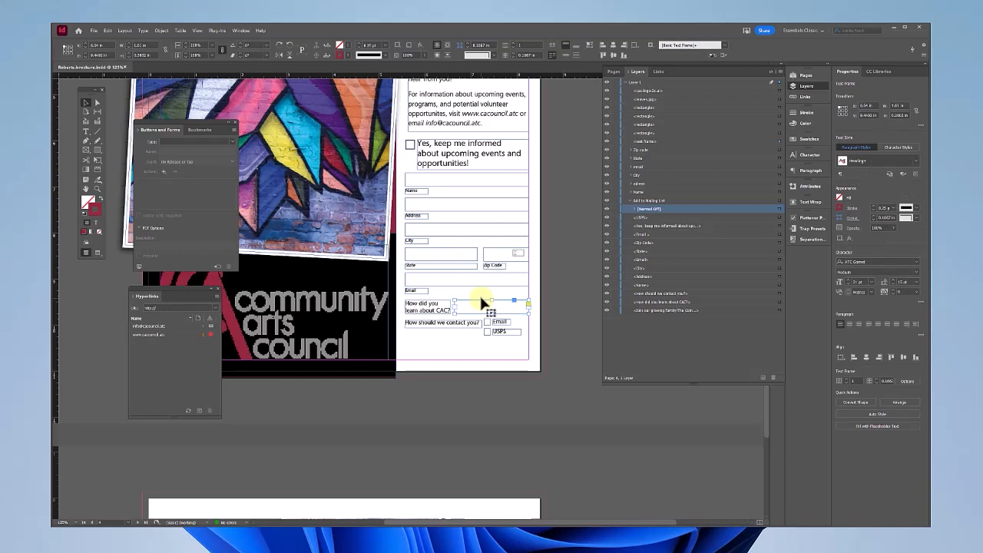
left_click(232, 141)
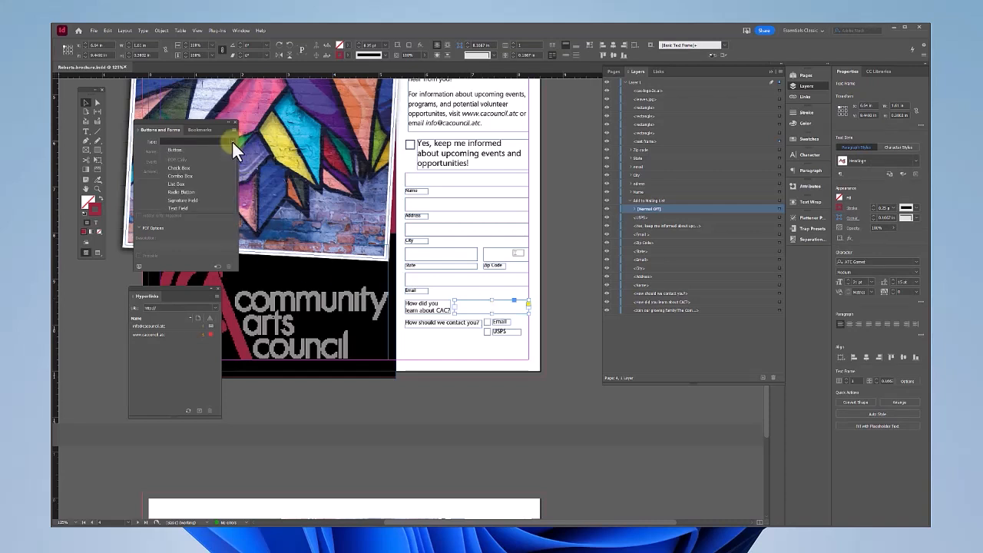
left_click(202, 177)
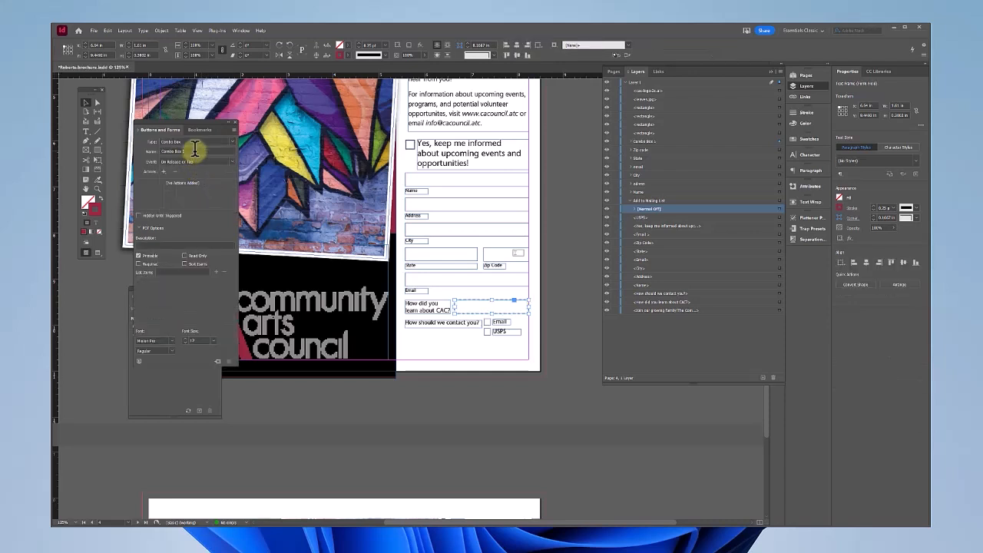
left_click(195, 151)
triple_click(195, 150)
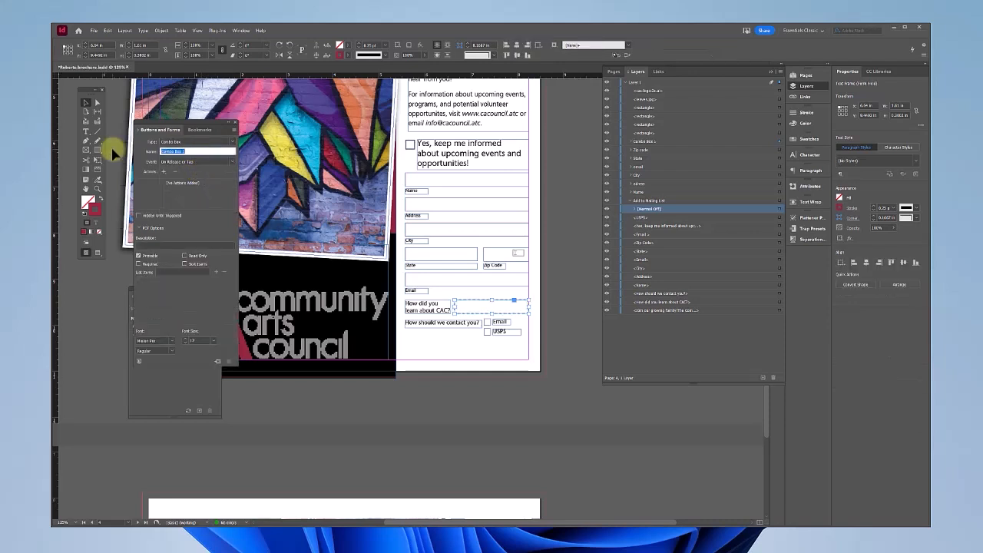
type("Source")
key("Tab")
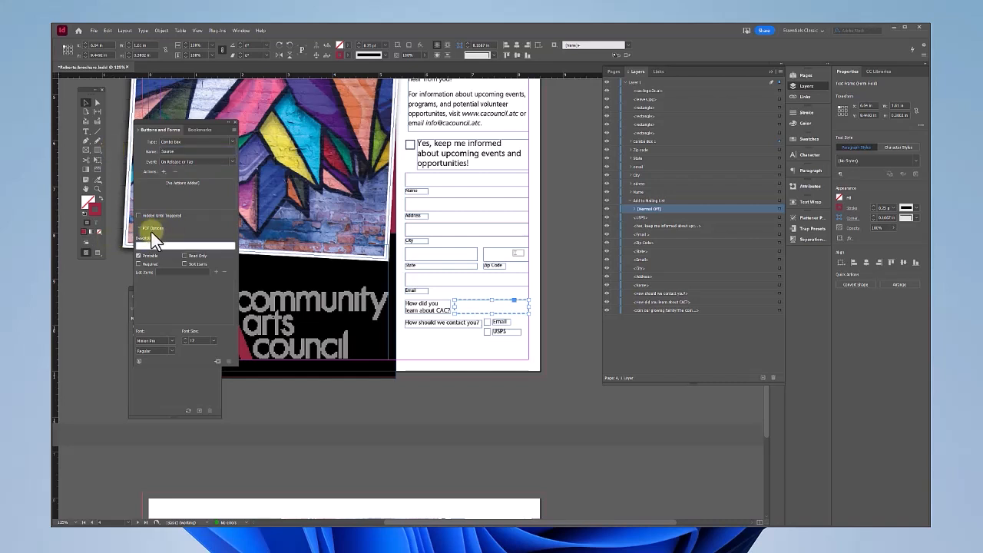
Add the list items "Direct Mail" and "City Employee" to the Source combo box
left_click(161, 271)
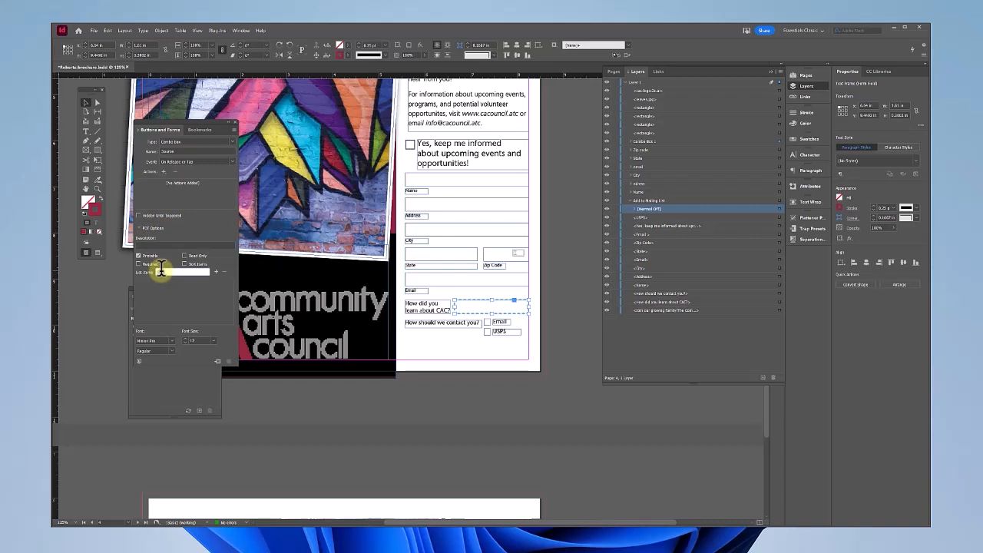
type("t Mail")
left_click(216, 271)
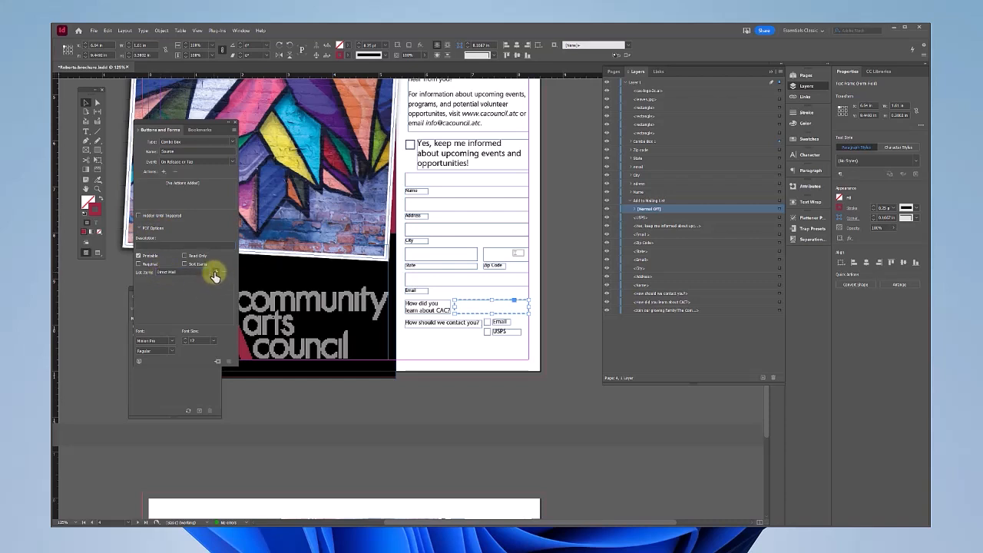
left_click(137, 283)
left_click(158, 270)
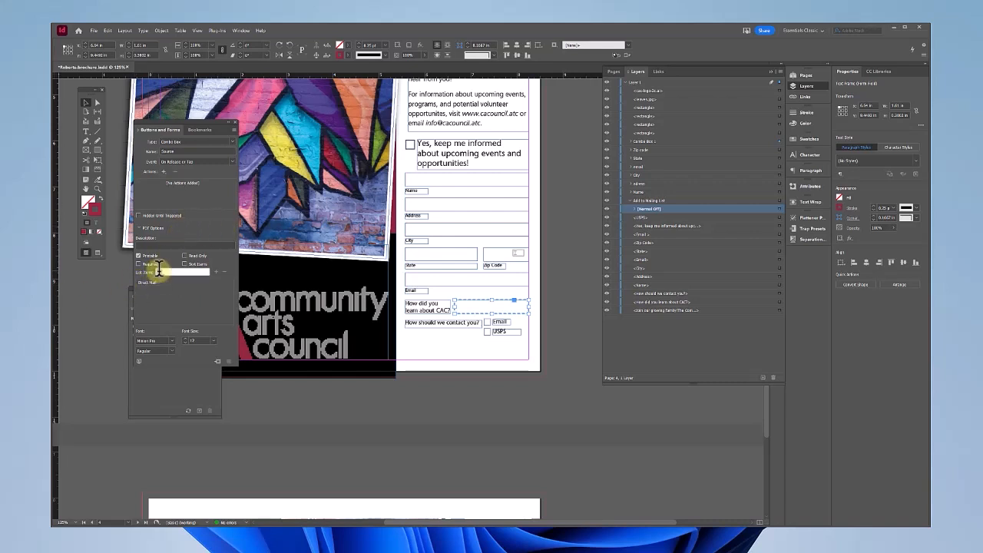
type("Emailyer")
left_click(216, 271)
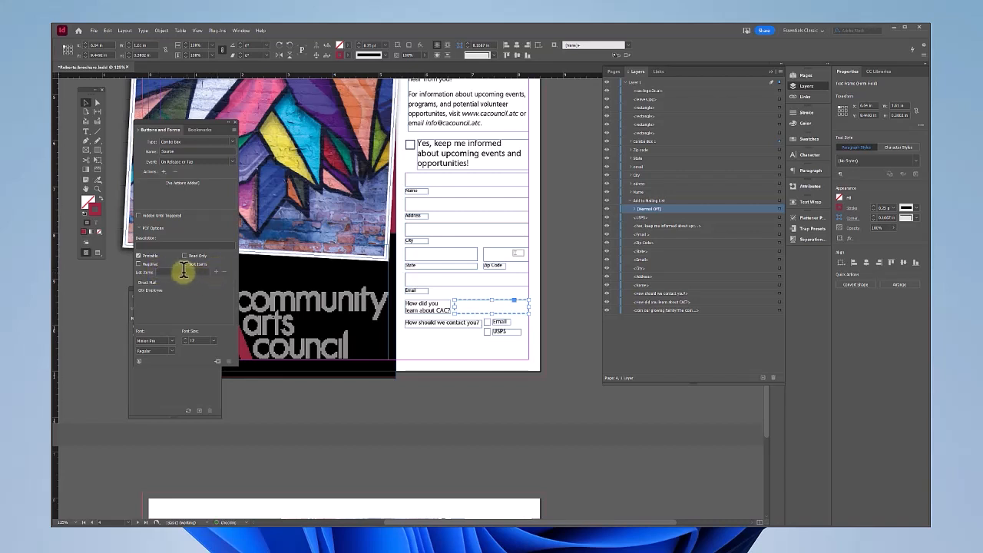
Add "Social Media", "Email" and "Friend/Family" to the Source combo box's list items
type("S")
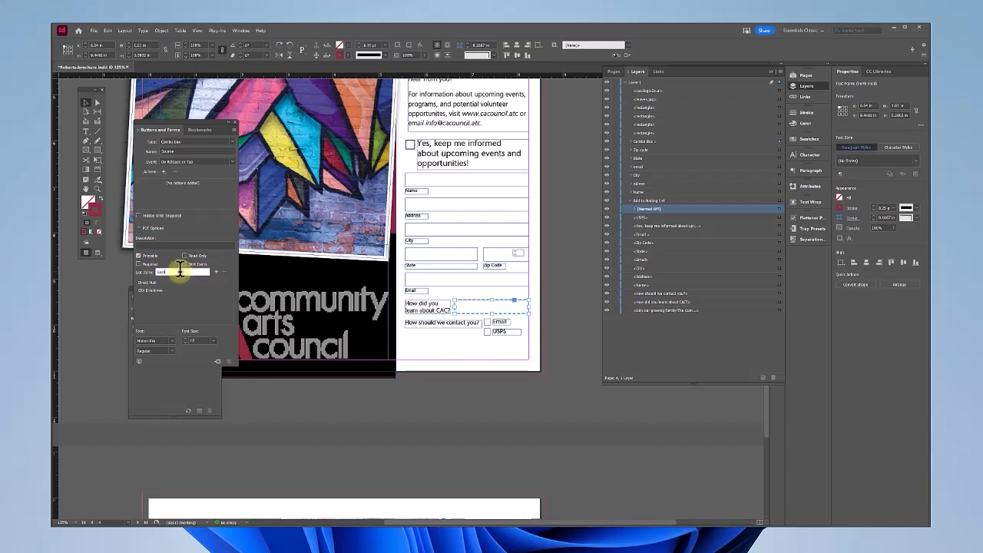
type("ocial Media")
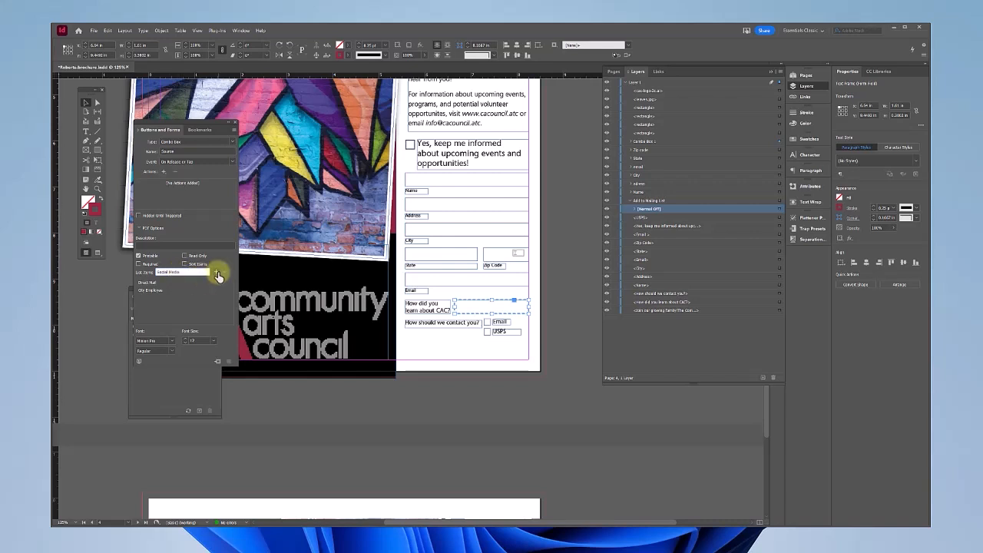
left_click(217, 270)
left_click(159, 273)
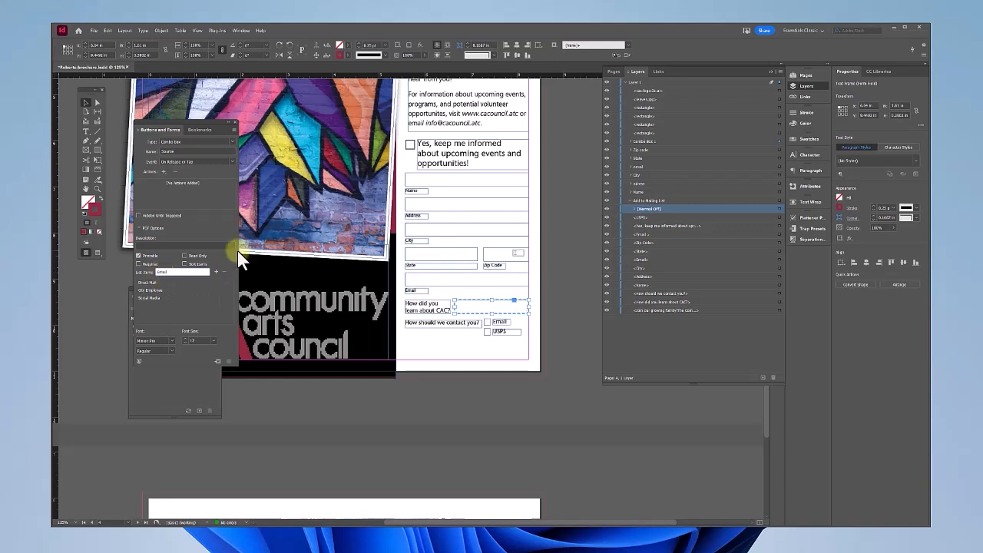
left_click(218, 270)
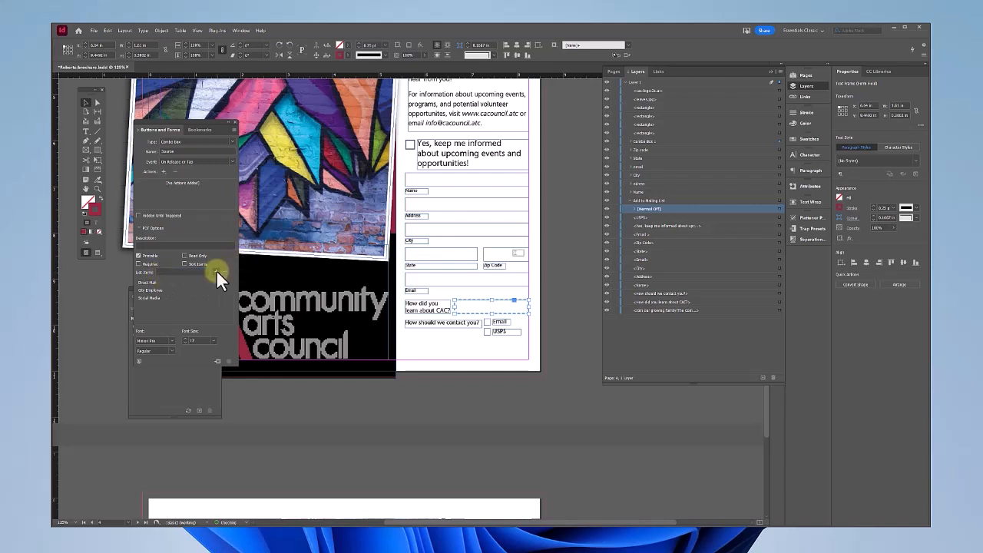
left_click(161, 273)
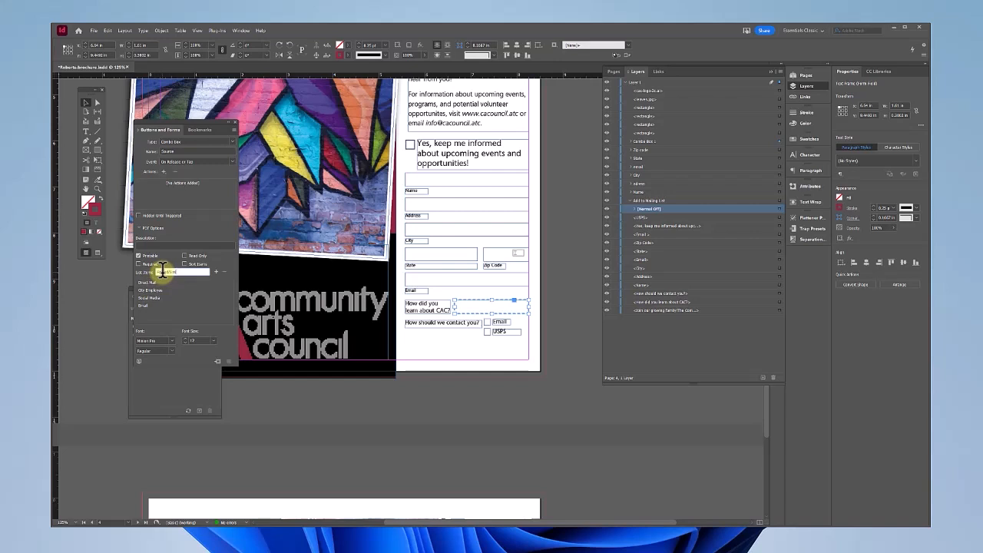
type("Friend/Family")
left_click(216, 271)
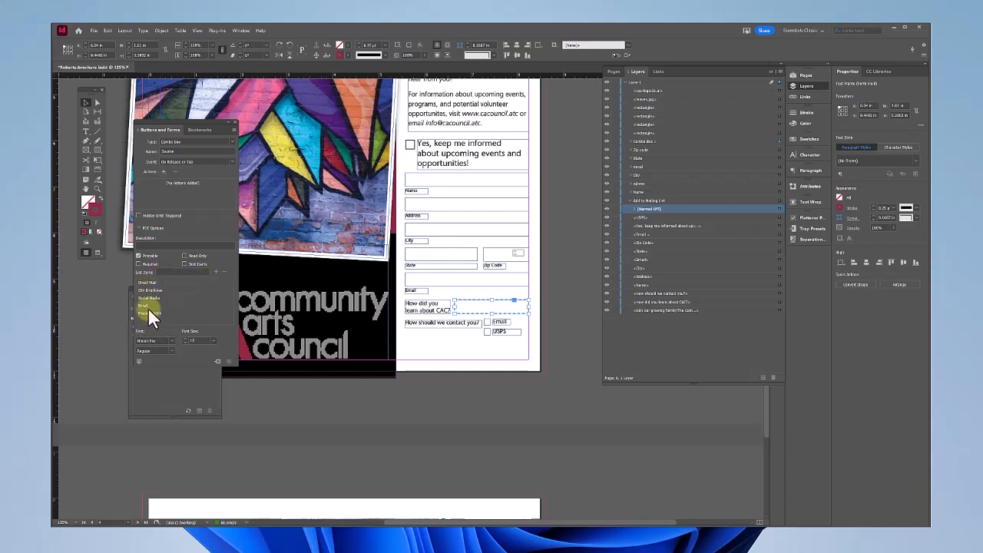
Sort the Source combo box's list items alphabetically and add the item "Select one"
left_click(184, 264)
left_click(164, 271)
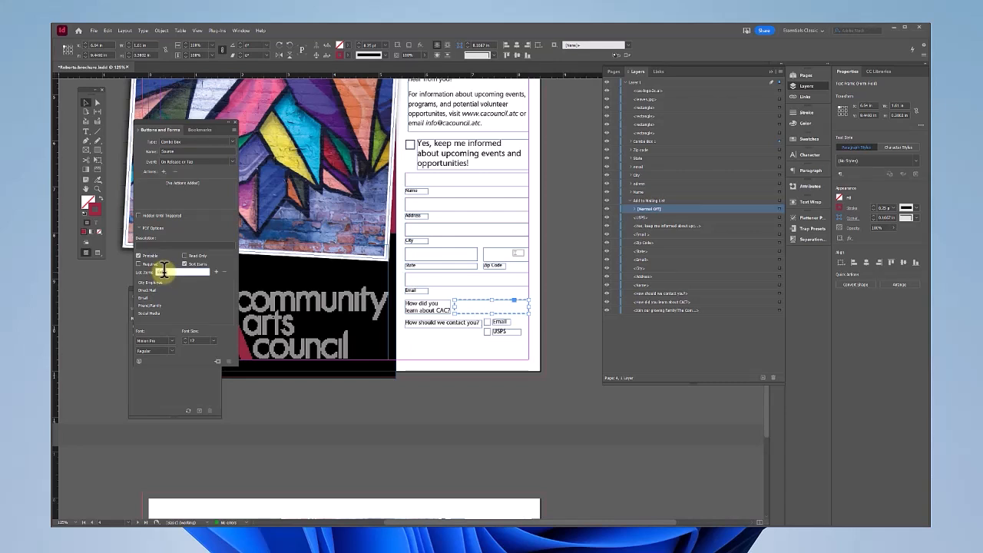
type("Referral")
type("select one")
left_click(216, 273)
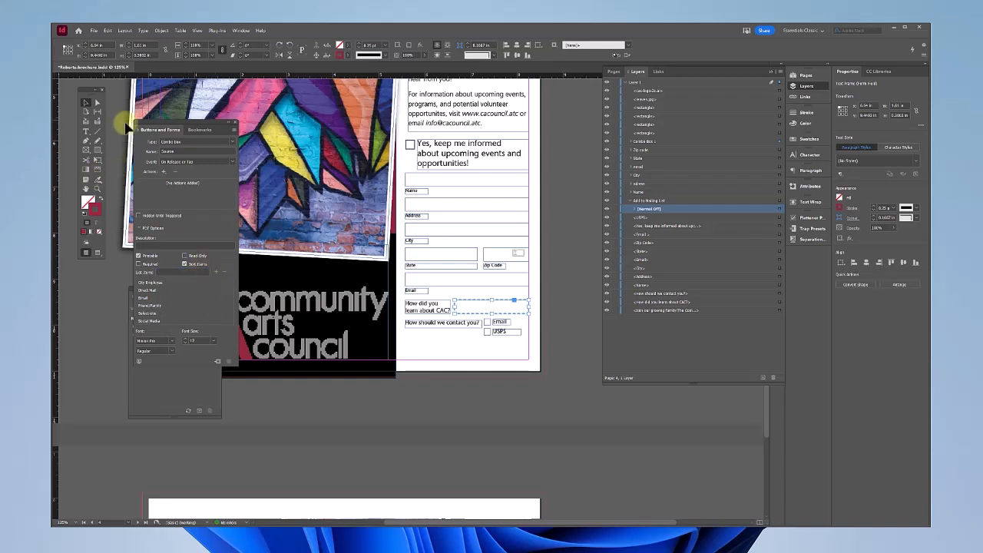
Turn off item sorting, move "Select one" to the start of the Source list, and deselect the combo box
left_click(184, 264)
left_click_drag(150, 312, 145, 288)
left_click(143, 282)
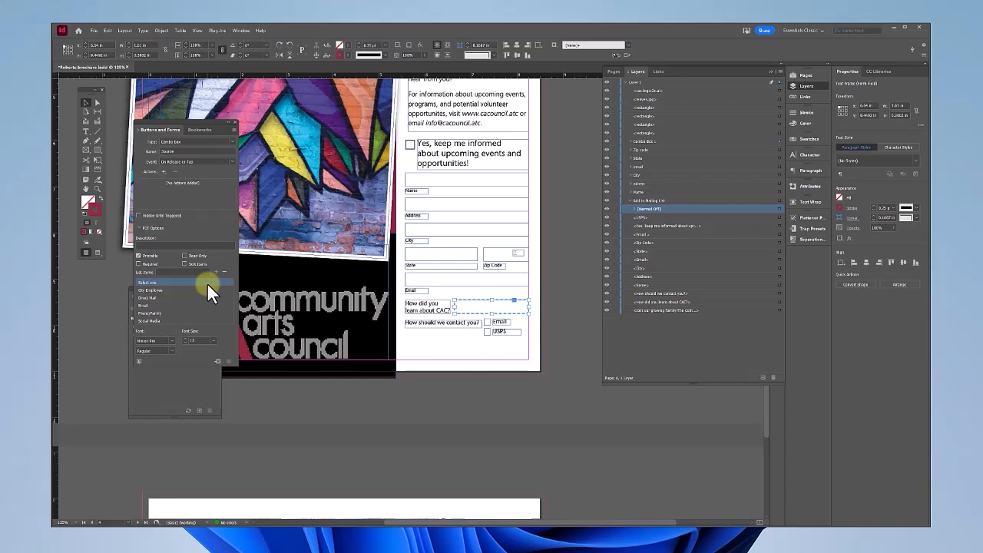
left_click(88, 290)
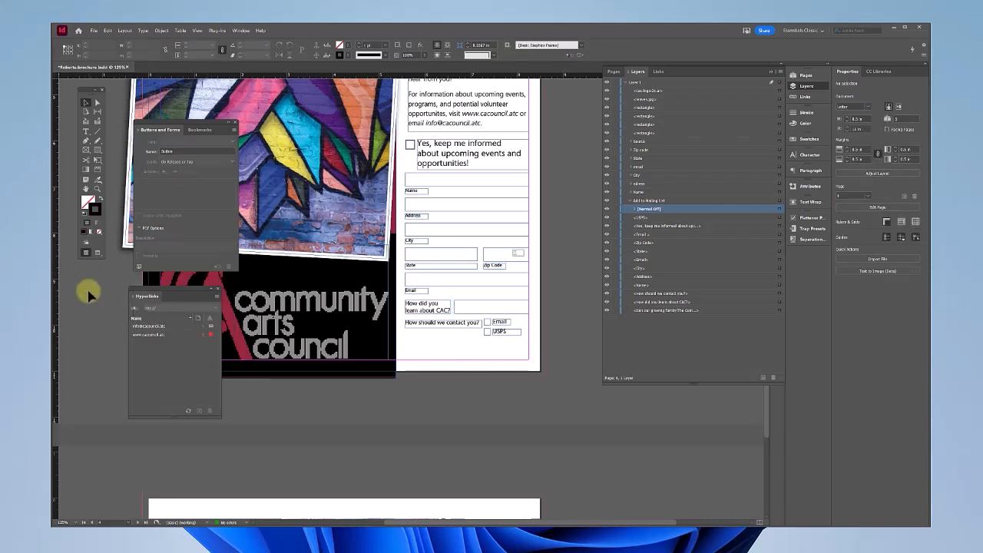
Output the brochure as a PDF, view it in Acrobat, and turn on the "Yes, keep me informed" option on page 4
key("ctrl+s")
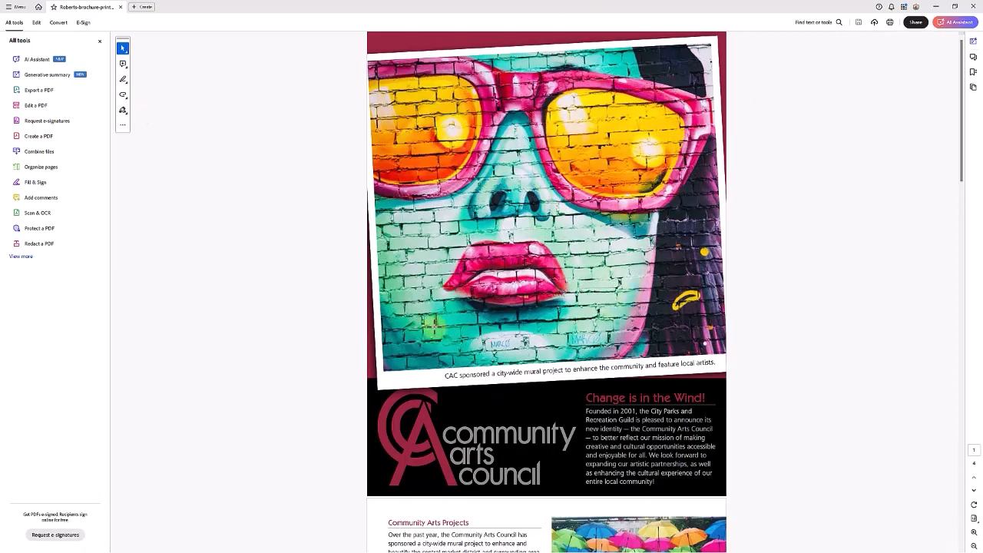
scroll(507, 344, "down", 10)
scroll(507, 344, "down", 20)
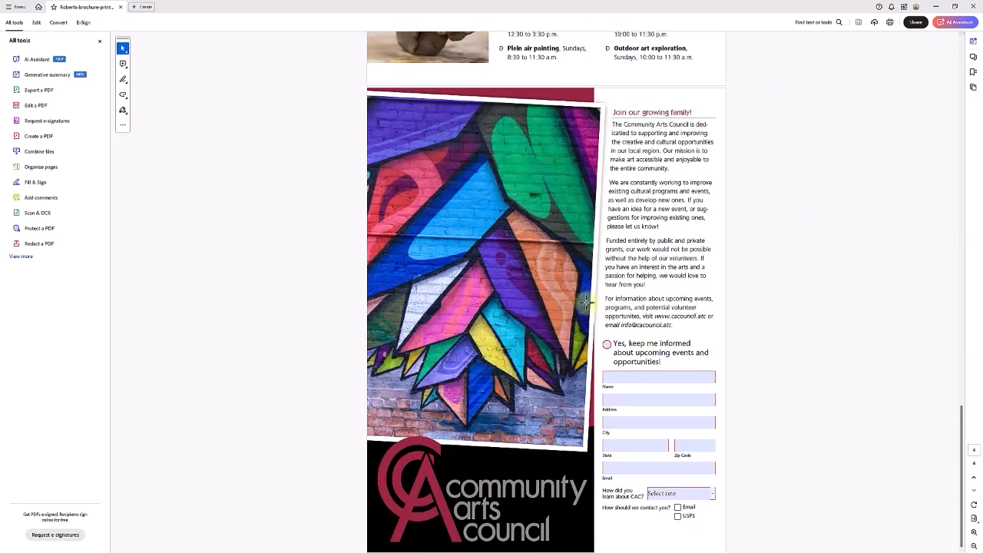
left_click(607, 347)
Test the PDF form's text fields by entering sample text for the name, address and city, and activating the State field
left_click(623, 375)
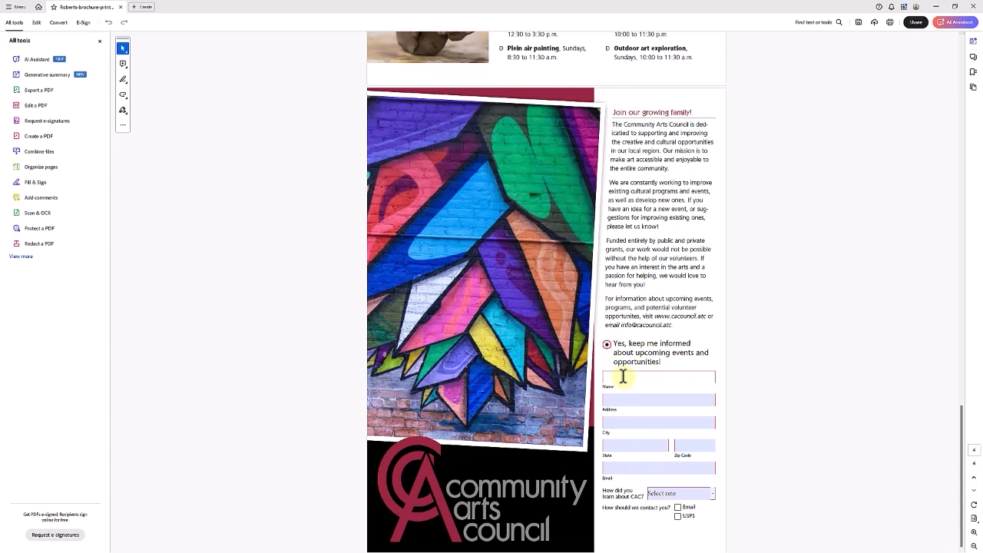
type("AMy Rpobere'gvdsvcdfbgdf")
left_click(638, 397)
type("dsfbsdf")
left_click(634, 424)
type("sdfbsdfgb")
left_click(625, 447)
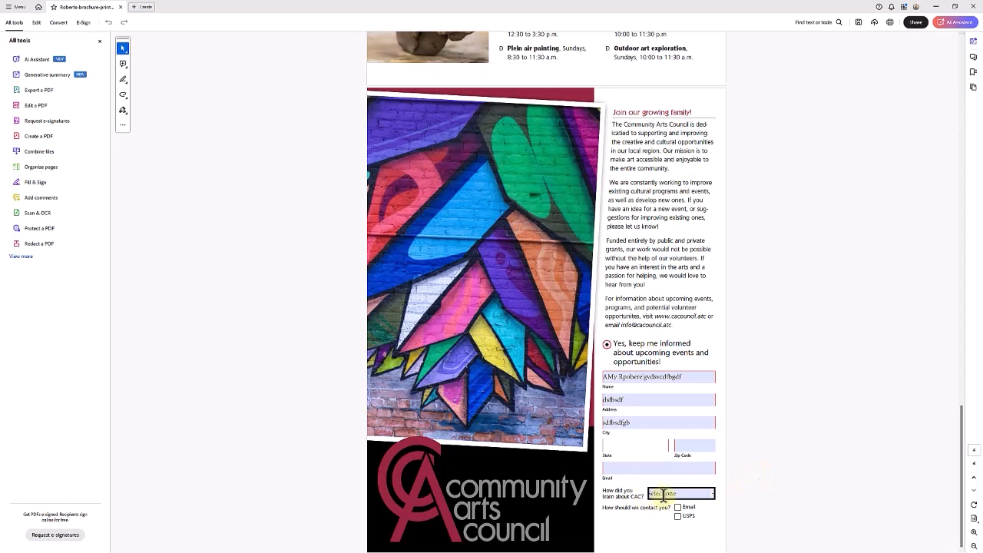
Choose "City Employee" as the answer to "How did you learn about CAC?", and close the PDF, saving its changes
left_click(712, 494)
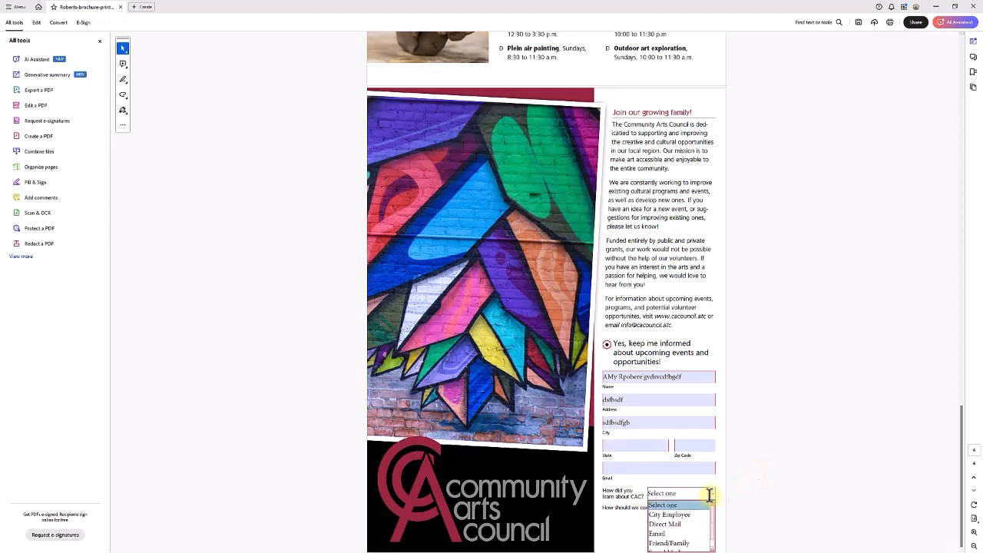
left_click(696, 514)
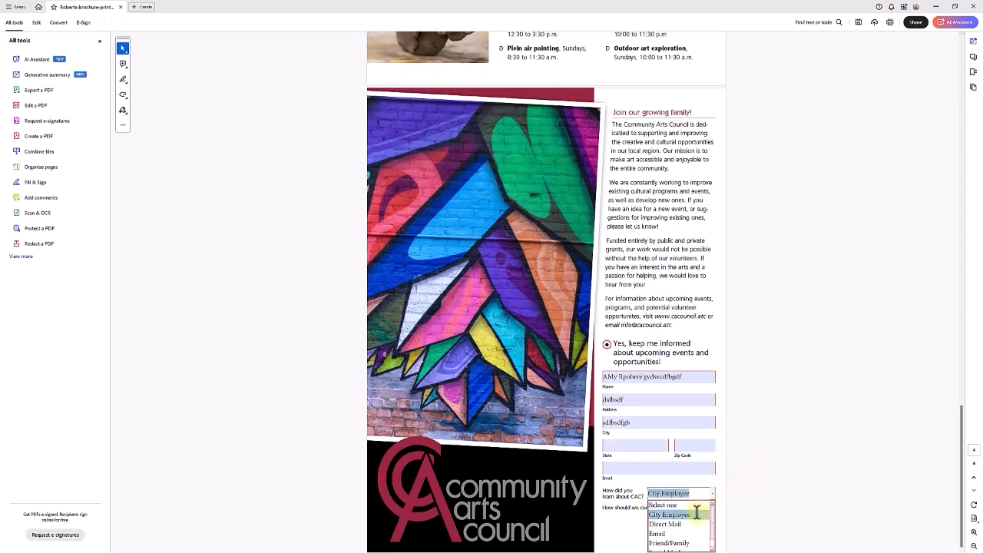
left_click(742, 487)
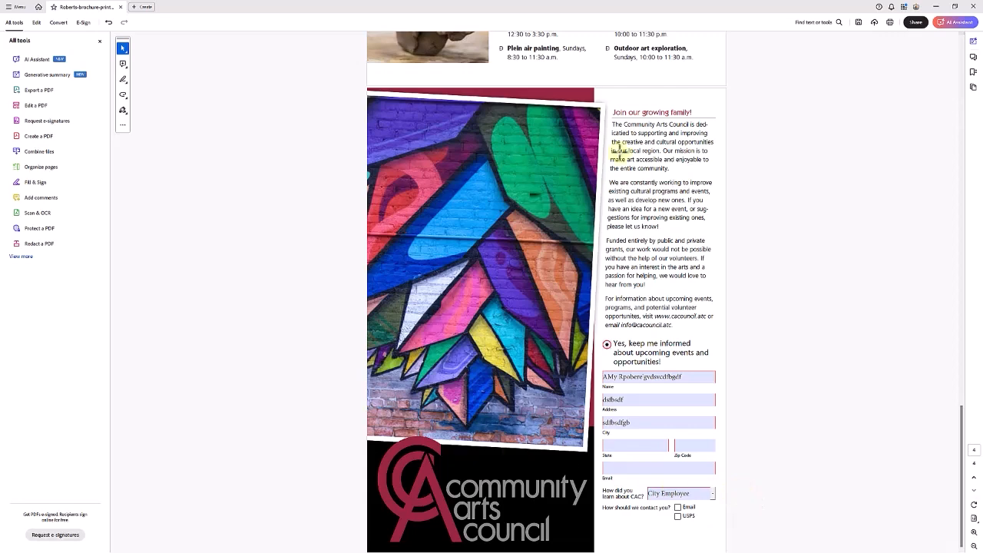
left_click(974, 11)
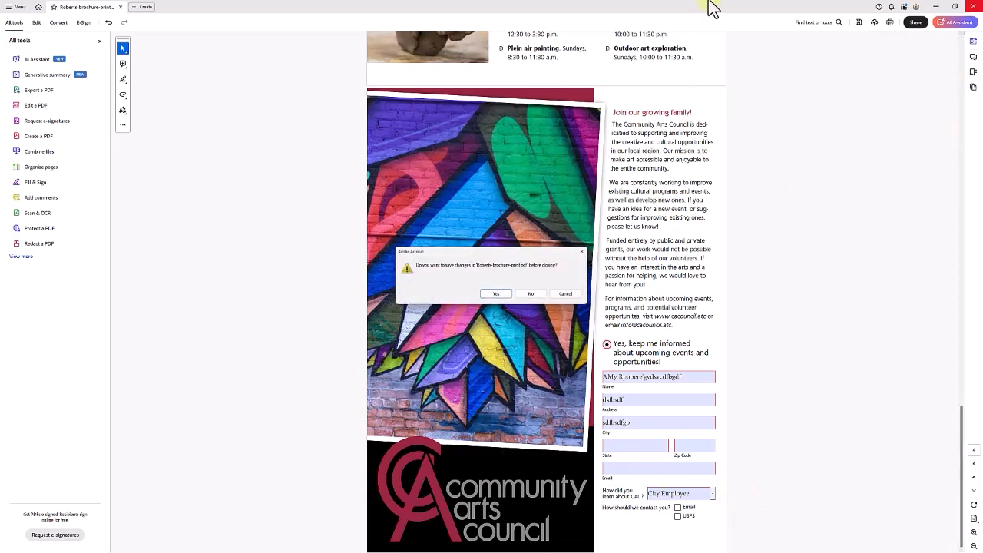
left_click(496, 294)
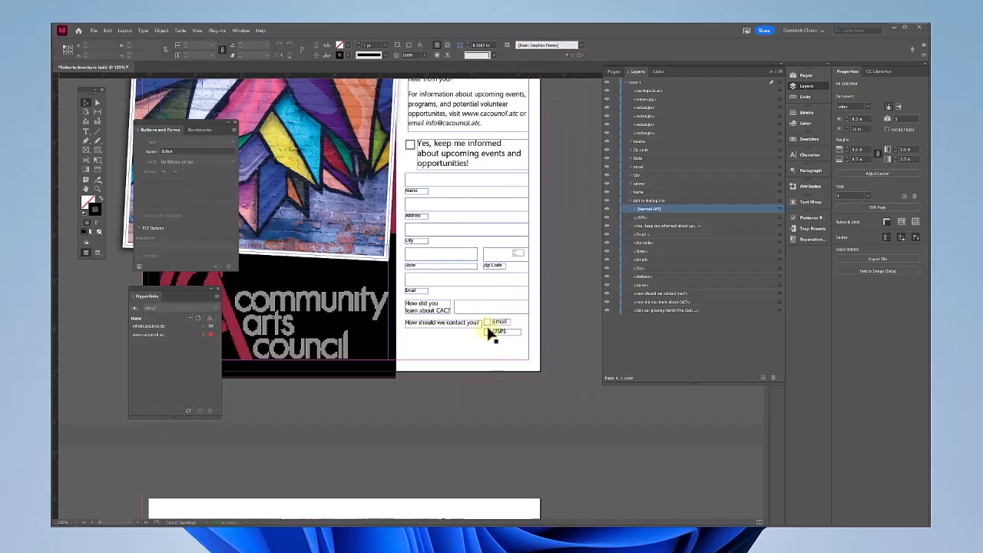
Convert the small box beside Email to a check box, enter the name "Send Email", and show its Normal Off state
left_click(487, 322)
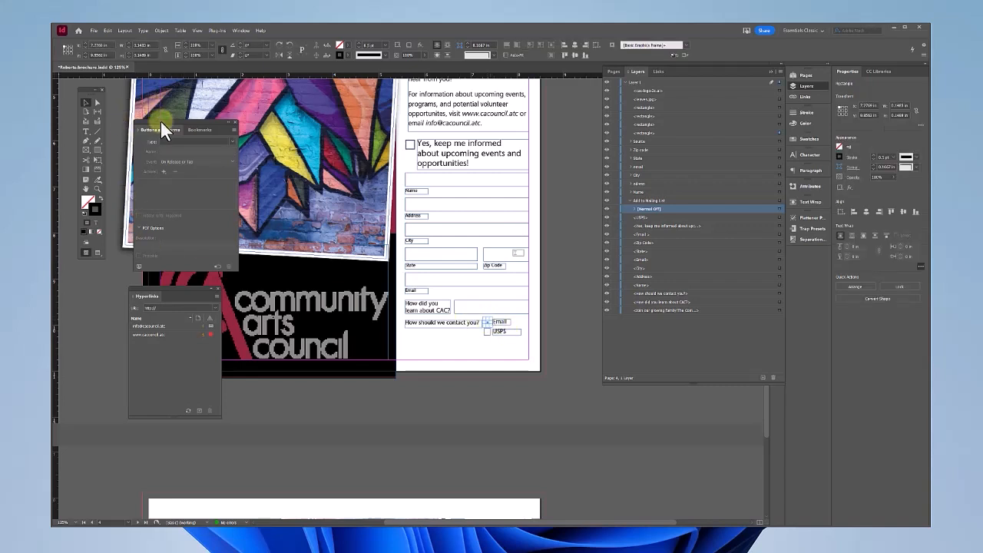
left_click(233, 141)
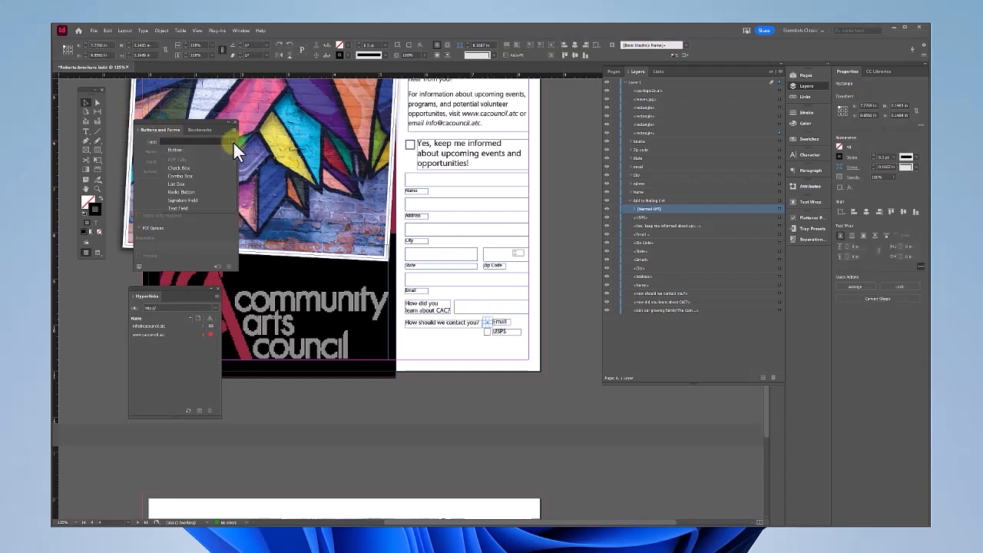
left_click(200, 166)
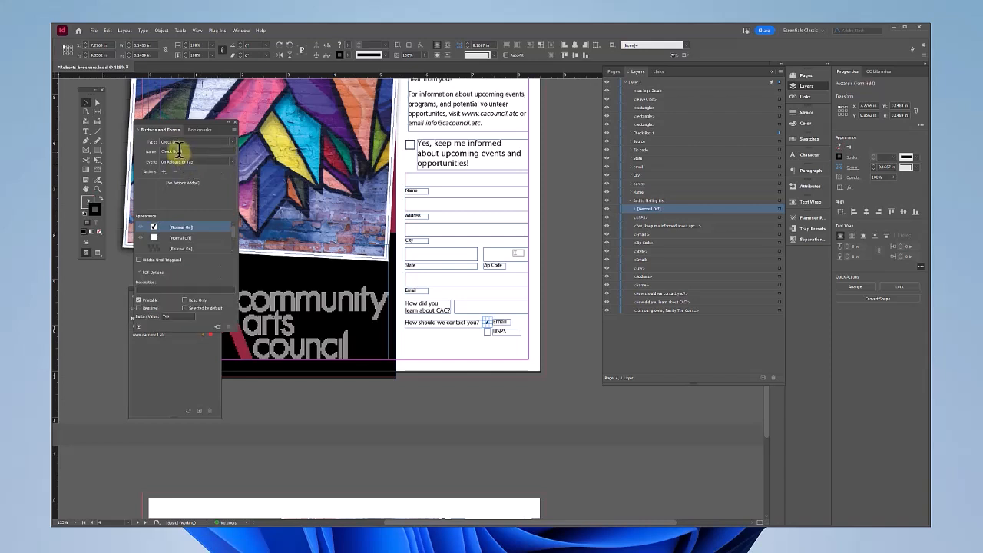
left_click(193, 151)
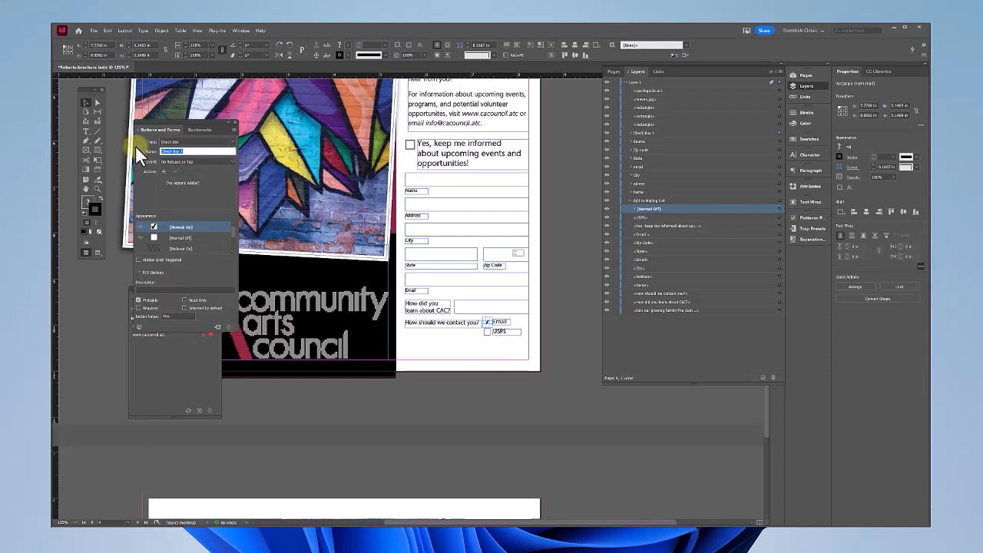
type("Send Email")
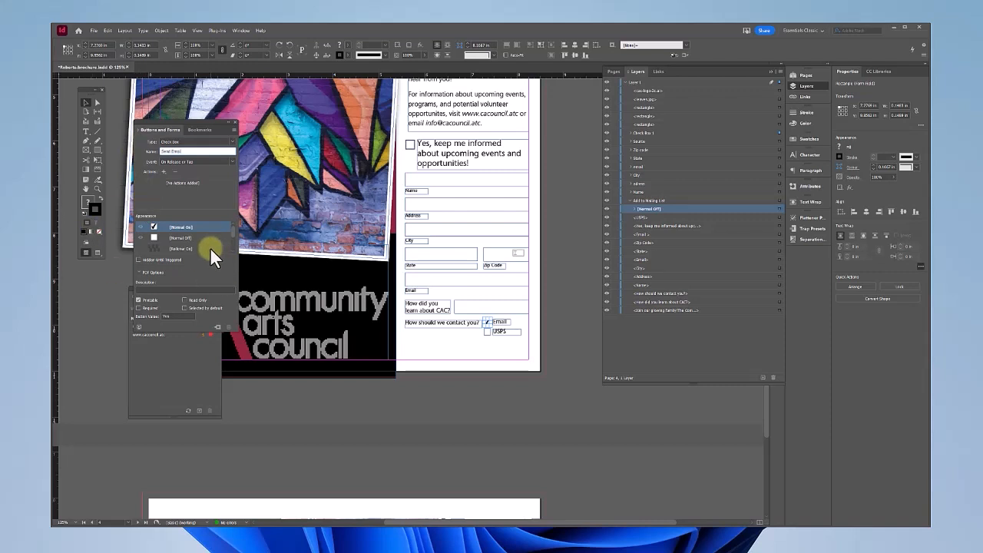
left_click(161, 238)
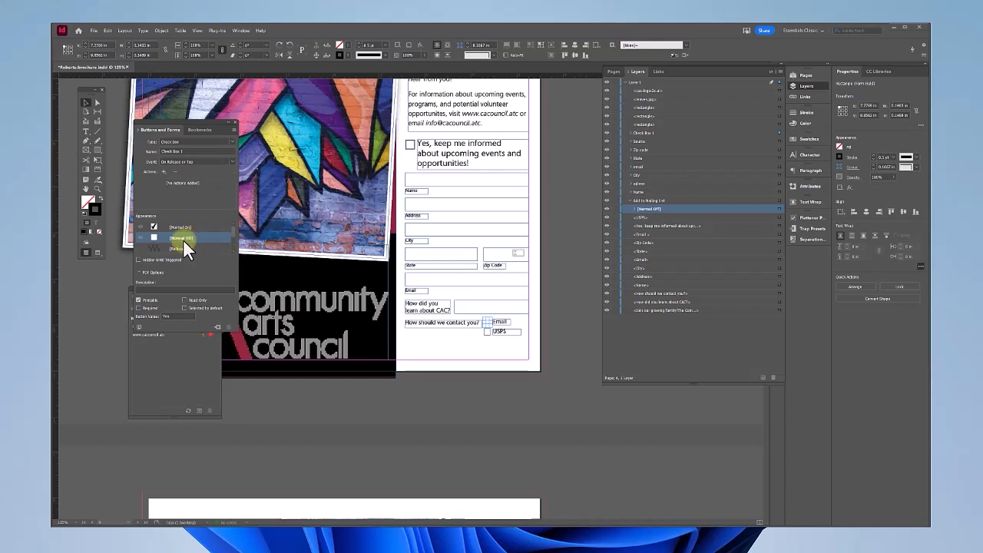
Convert the small box beside USPS to a check box, enter the name "USPS Mail", show its Normal Off state, and deselect it
left_click(489, 332)
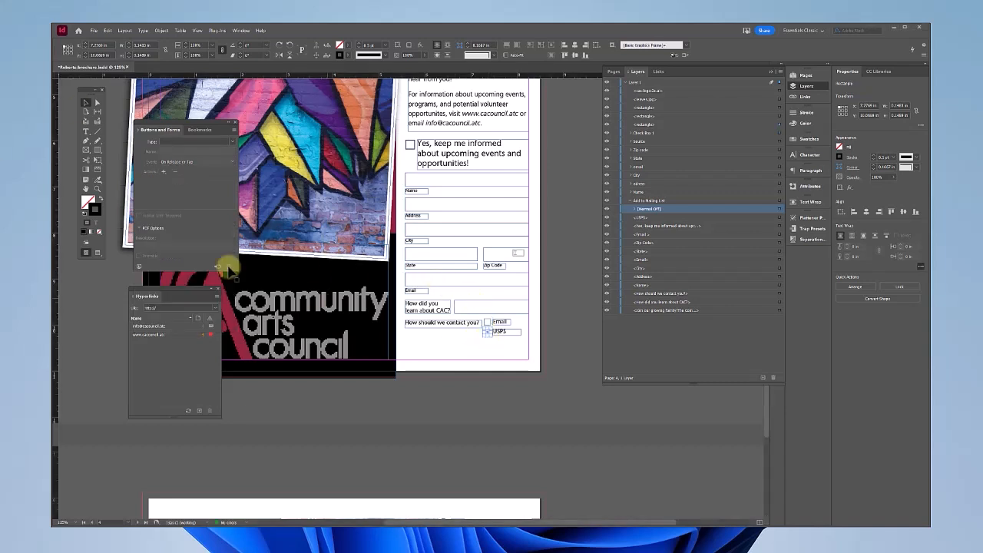
left_click(186, 139)
left_click(183, 175)
left_click(182, 142)
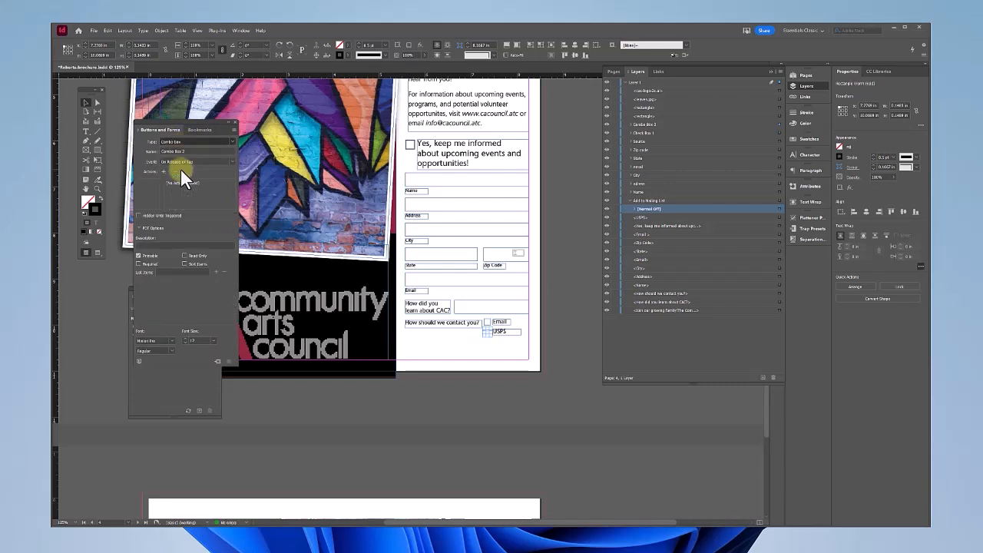
left_click(180, 168)
left_click_drag(191, 151, 139, 148)
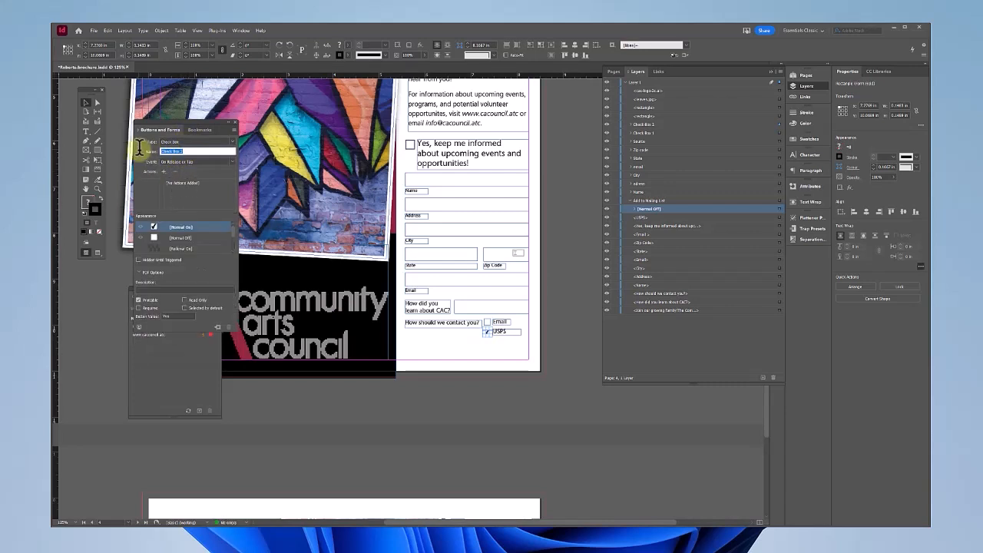
type("USPS Mail")
left_click(170, 237)
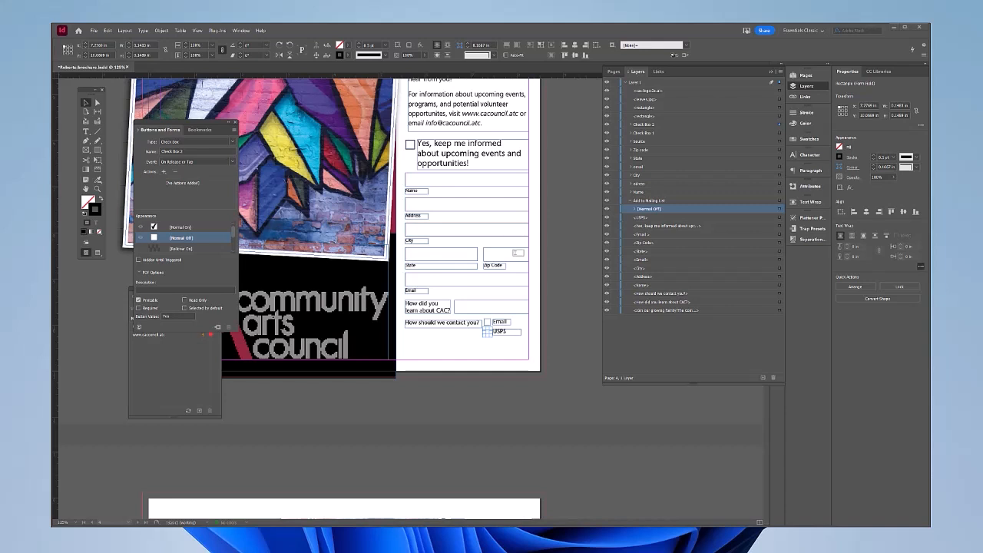
left_click(595, 186)
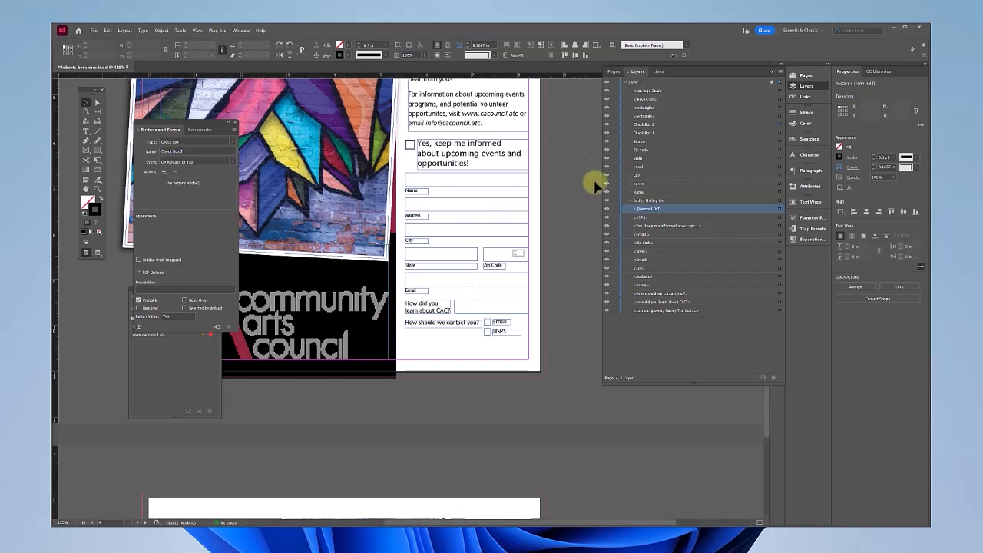
Collapse the layers list, open the Sample Buttons And Forms library, and enlarge it to browse the available buttons
left_click(773, 68)
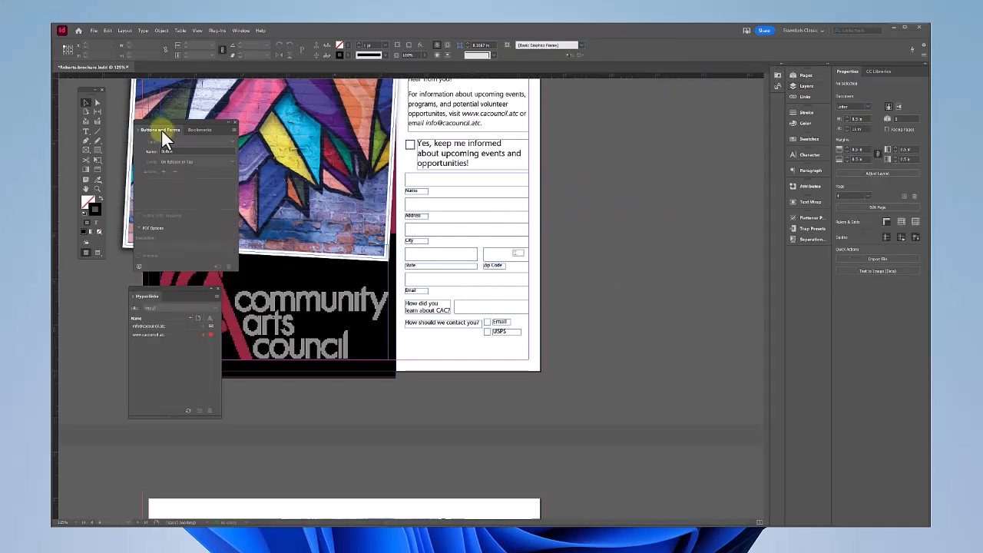
left_click(233, 129)
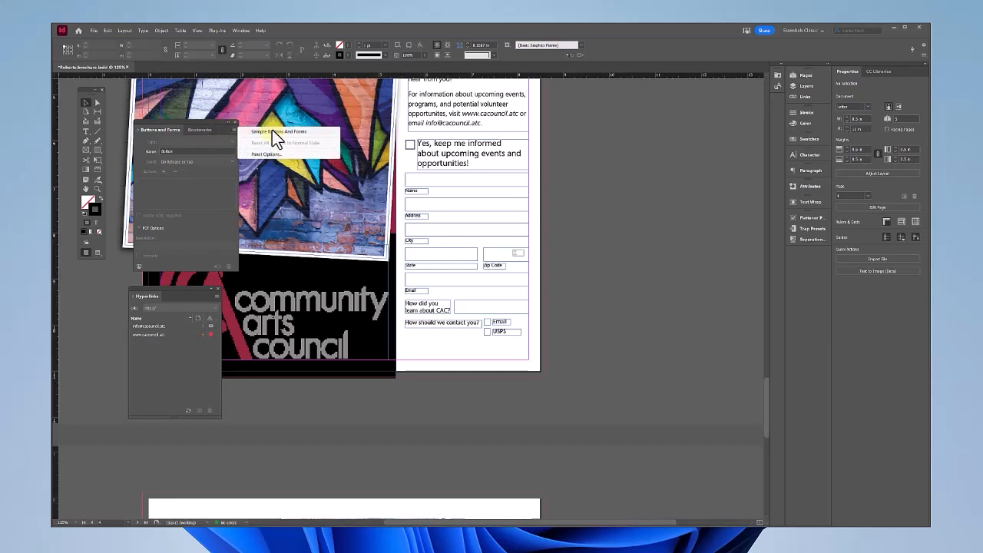
left_click(271, 133)
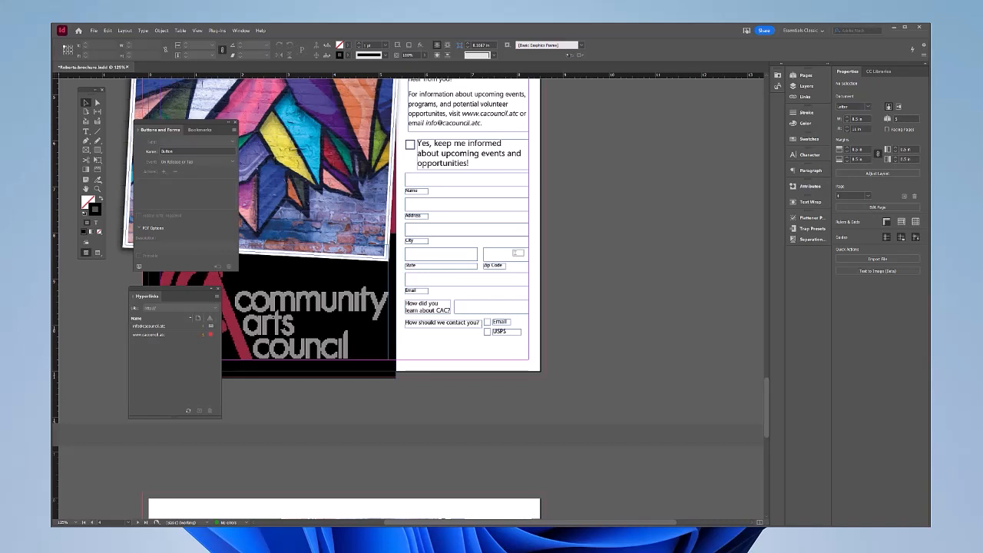
left_click(234, 129)
left_click(166, 187)
left_click_drag(389, 277, 399, 377)
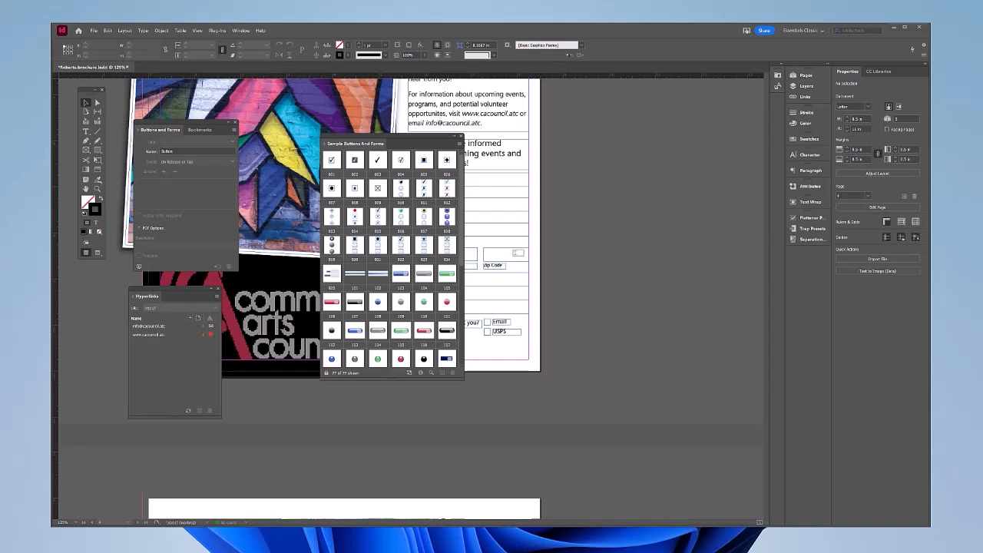
scroll(366, 292, "down", 2)
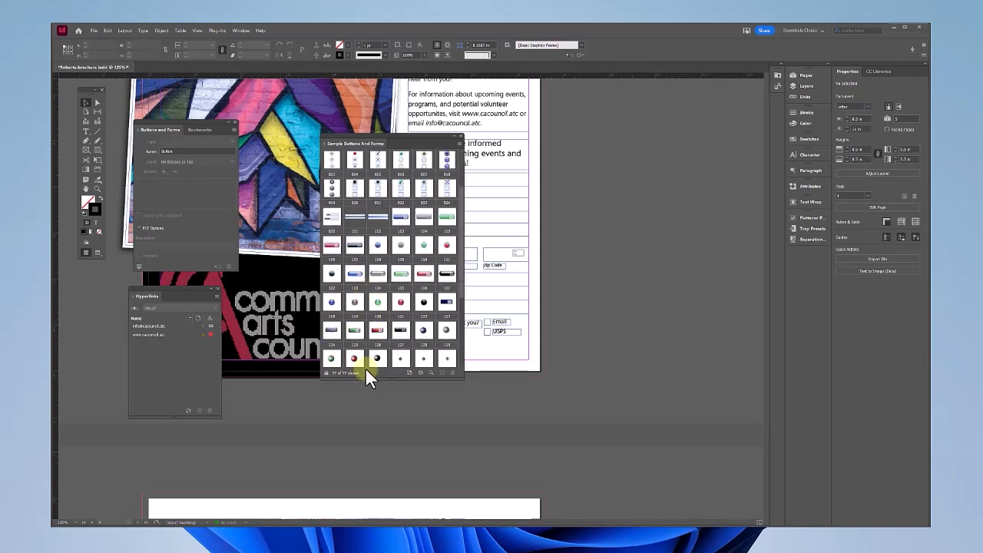
Place the grey sample button 124 below the USPS check box at about X 7.24 in, Y 10.39 in
left_click(331, 330)
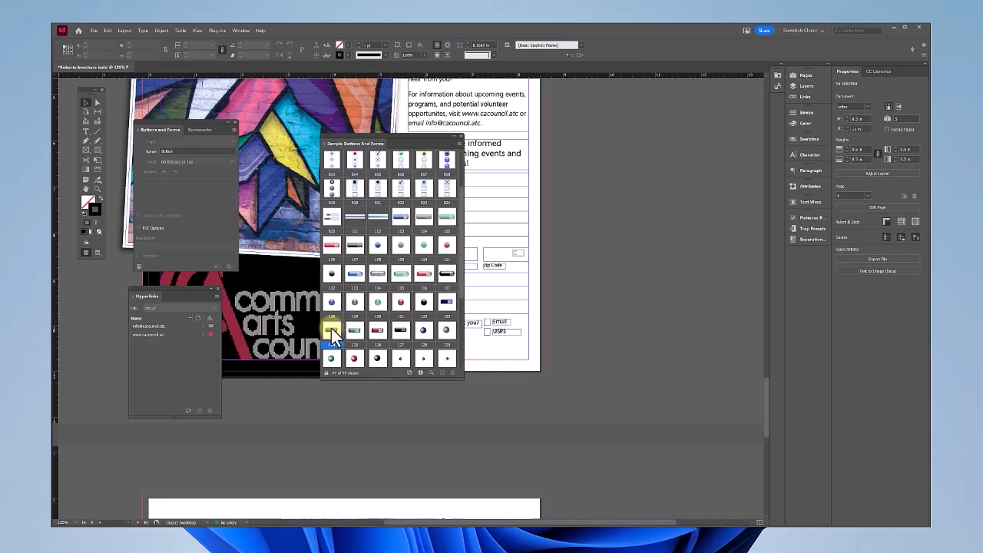
left_click_drag(361, 143, 603, 126)
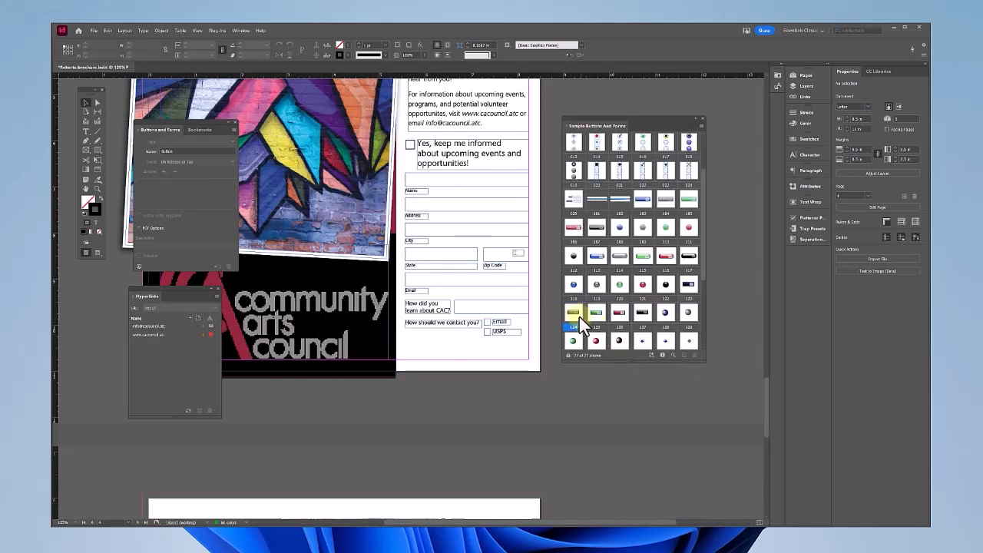
left_click_drag(577, 321, 507, 358)
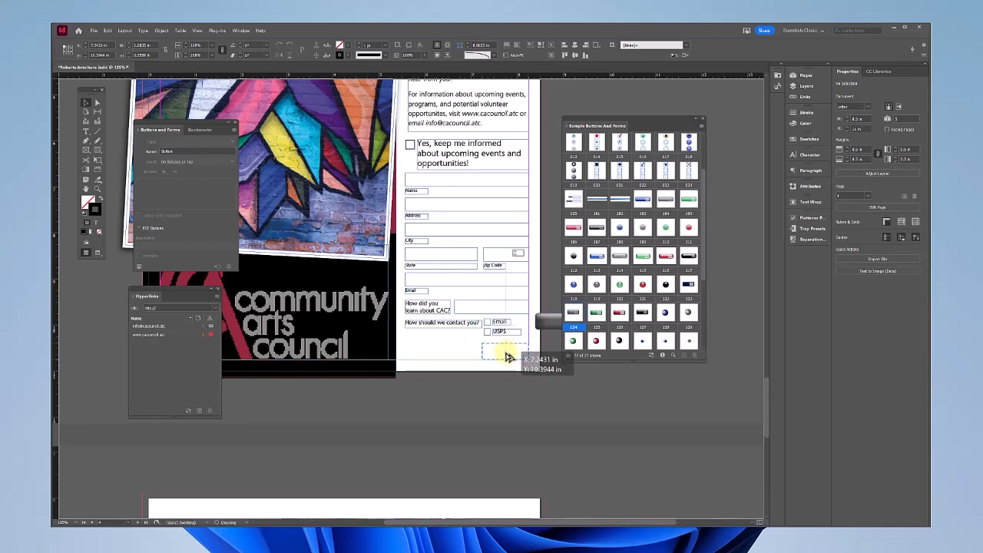
left_click_drag(507, 358, 507, 360)
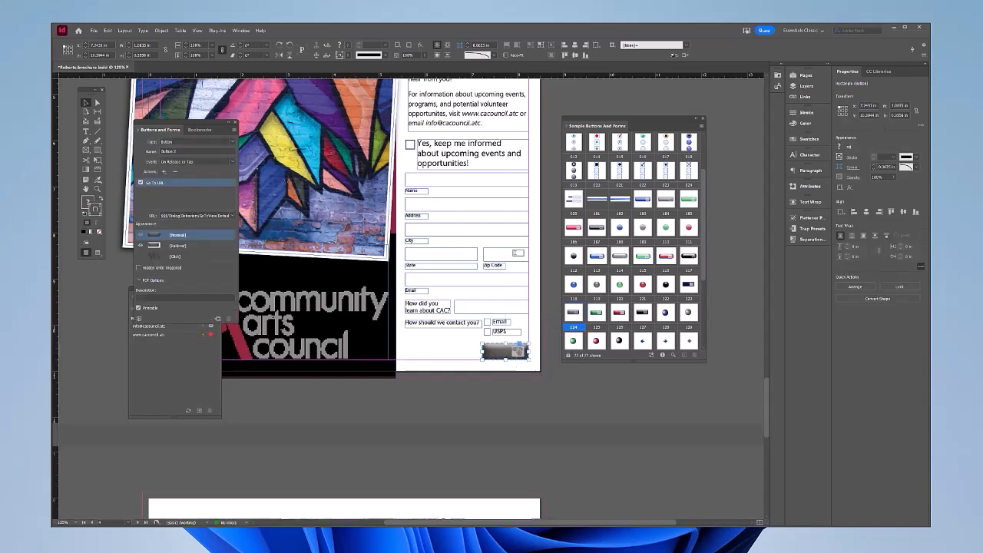
Name the placed sample button "Submit", and turn off its Go To URL action and Printable option
left_click(490, 353)
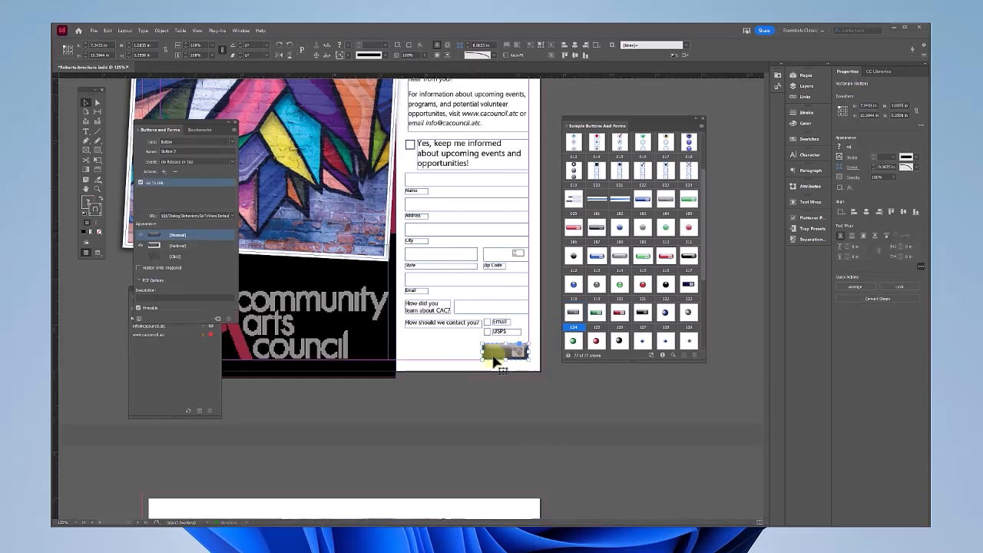
left_click(211, 204)
left_click(173, 148)
triple_click(192, 152)
key("BackSpace")
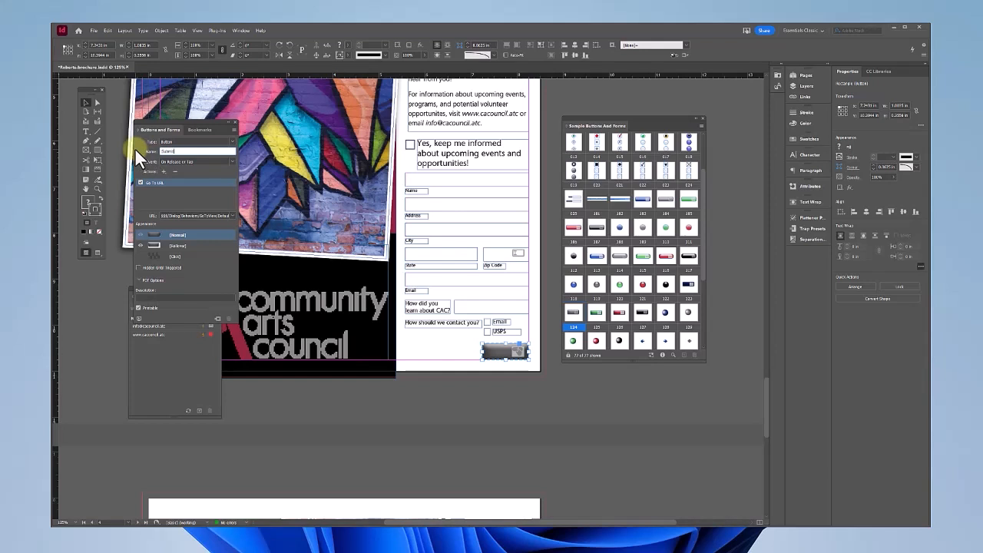
left_click(139, 308)
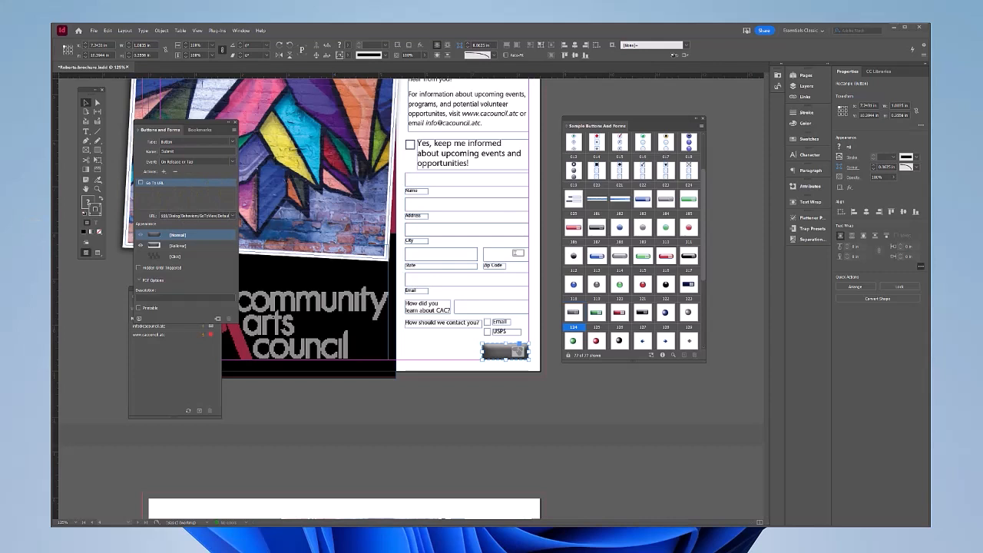
Add a Submit Form action to the Submit button, deselect it, and select the button again
left_click(164, 172)
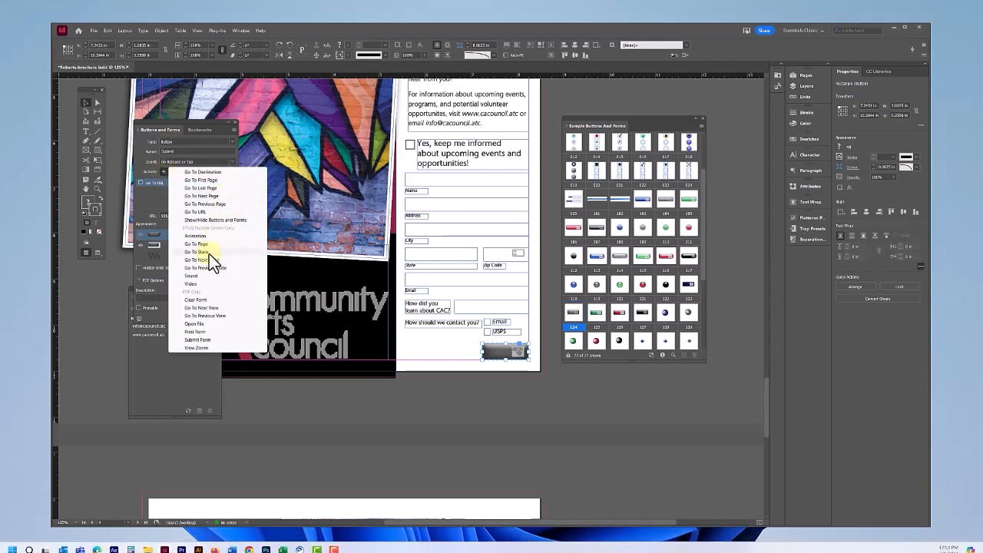
left_click(192, 340)
left_click(549, 368)
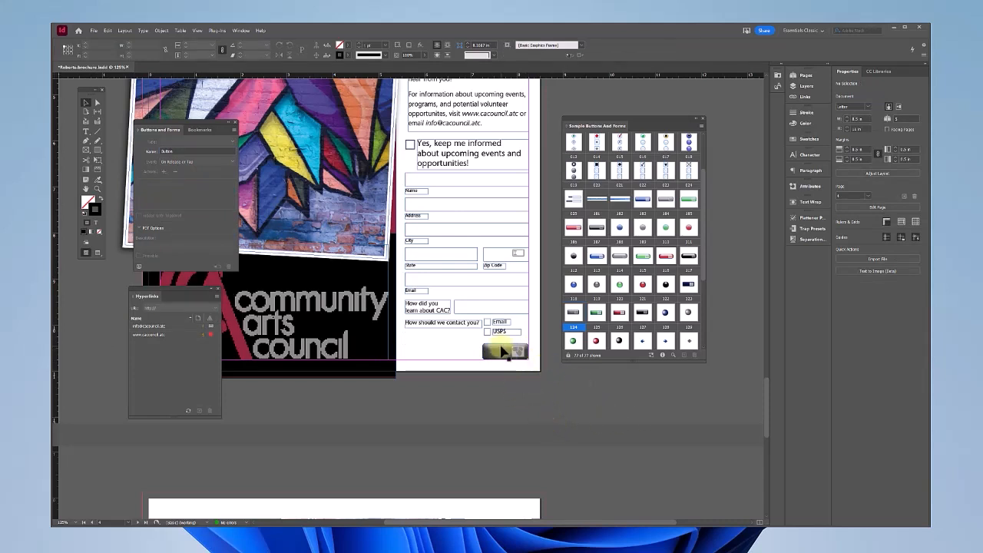
left_click(502, 350)
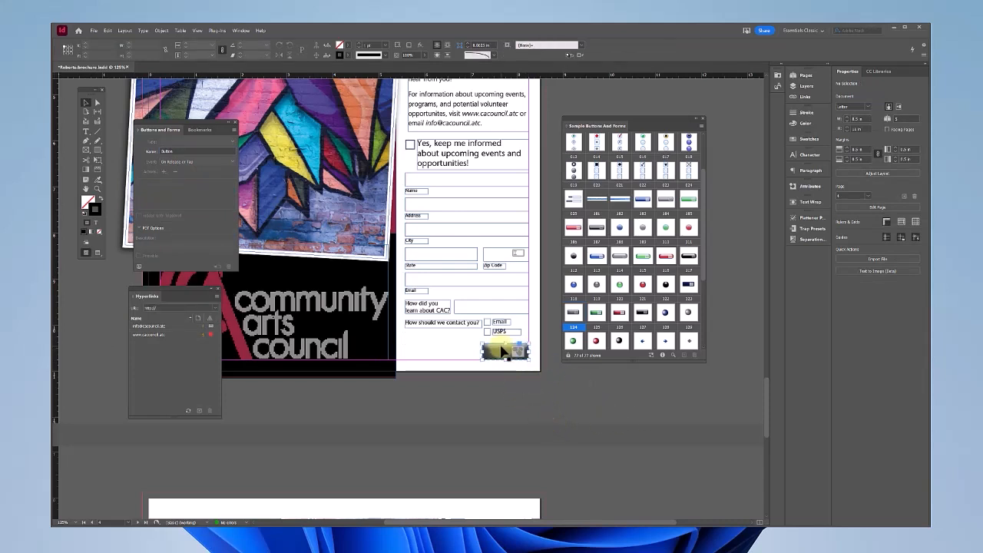
Expand the Submit button's Normal state in the layers list and select its upper rectangle
left_click(801, 86)
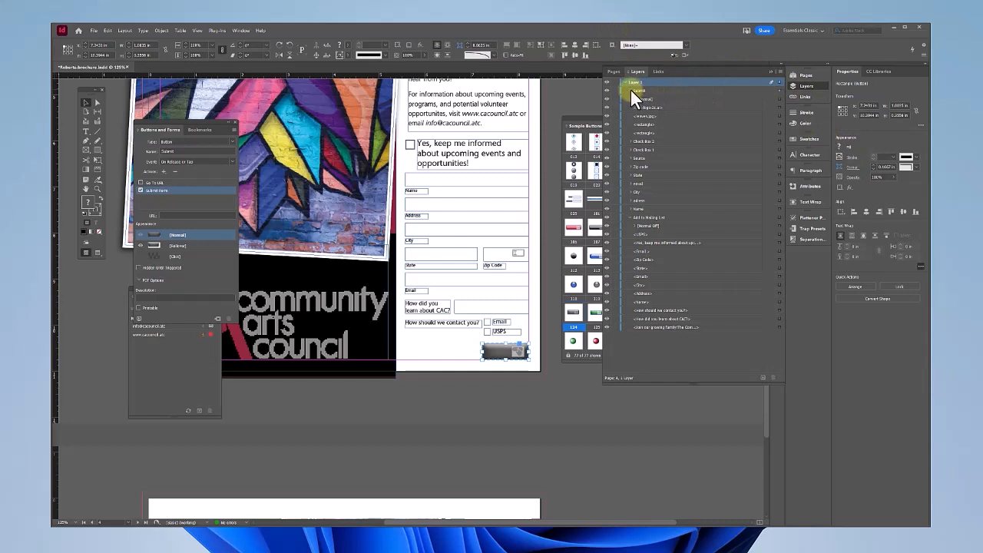
left_click(631, 90)
left_click(644, 115)
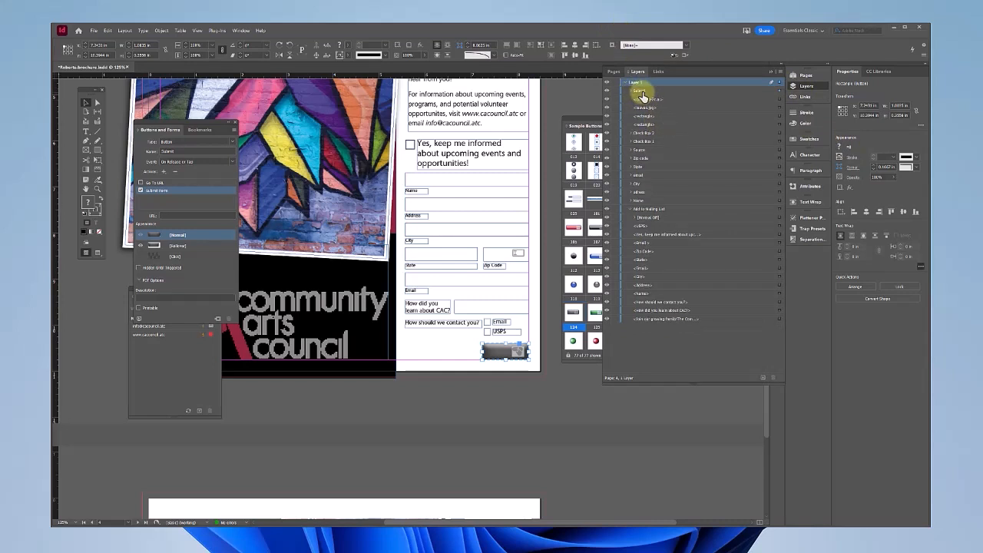
left_click(644, 92)
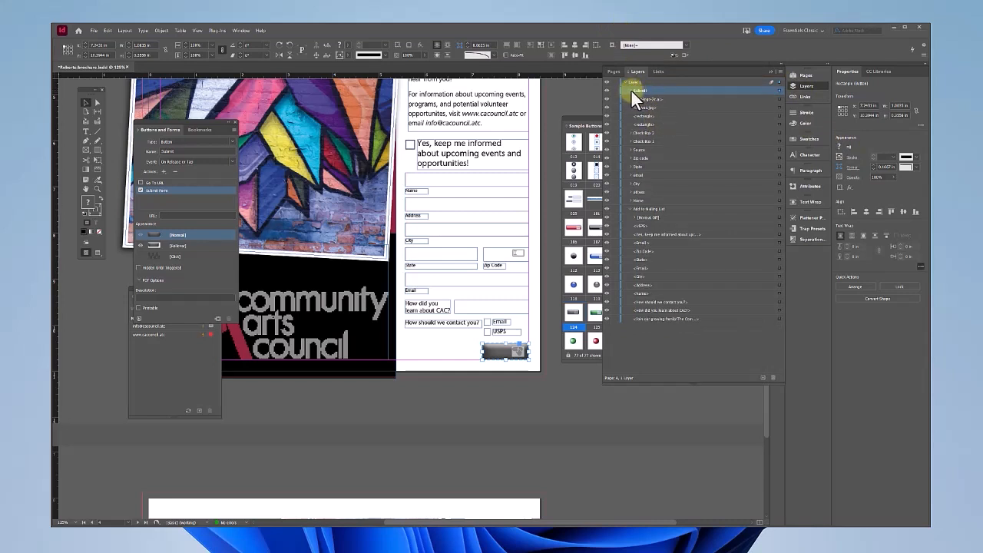
left_click(630, 90)
left_click(644, 97)
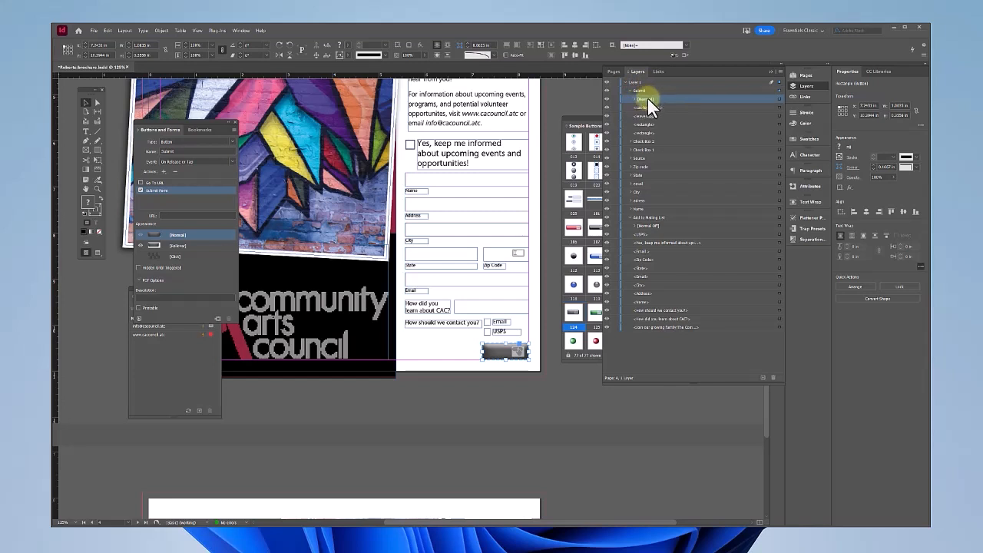
left_click(634, 98)
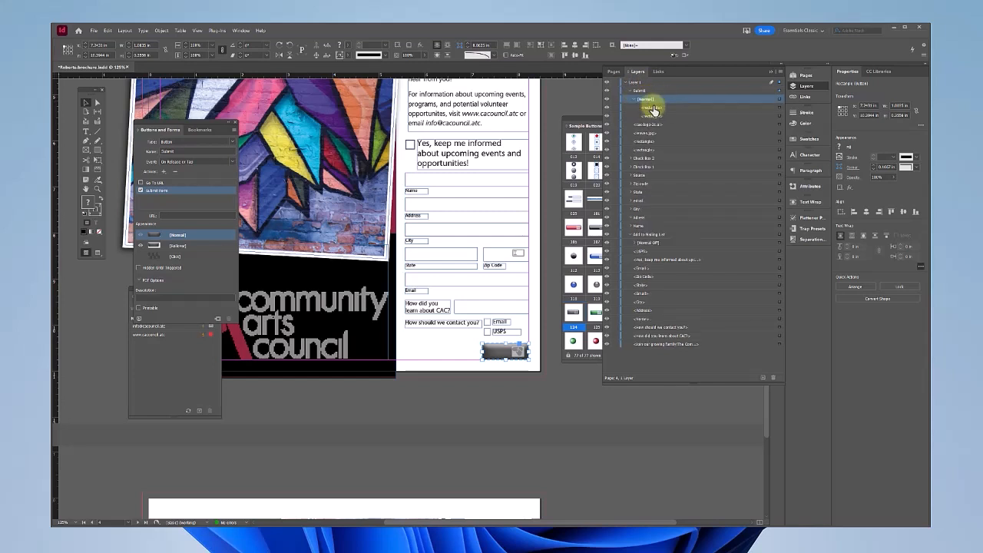
left_click(655, 107)
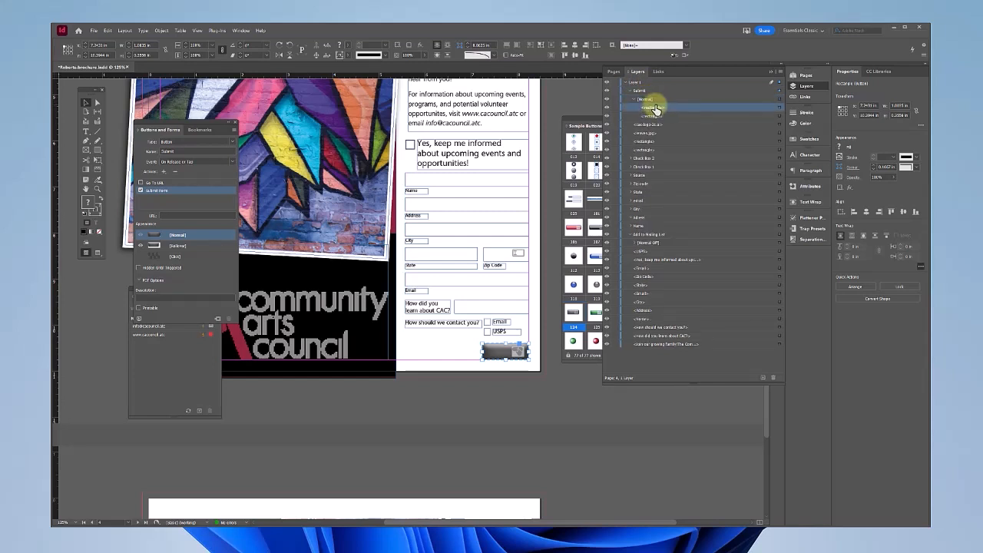
left_click(779, 107)
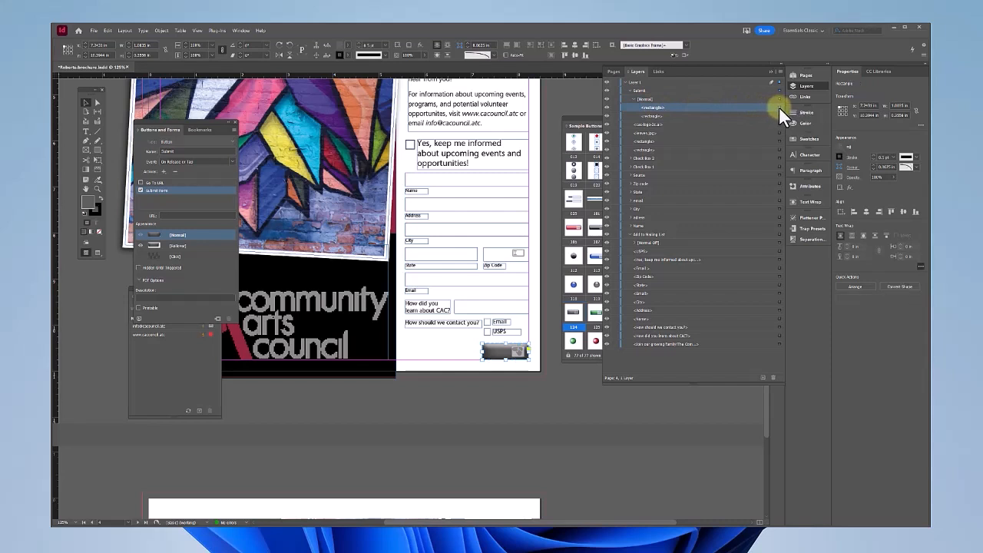
Fill the selected Normal-state rectangle of the Submit button with the red PANTONE swatch
left_click(841, 147)
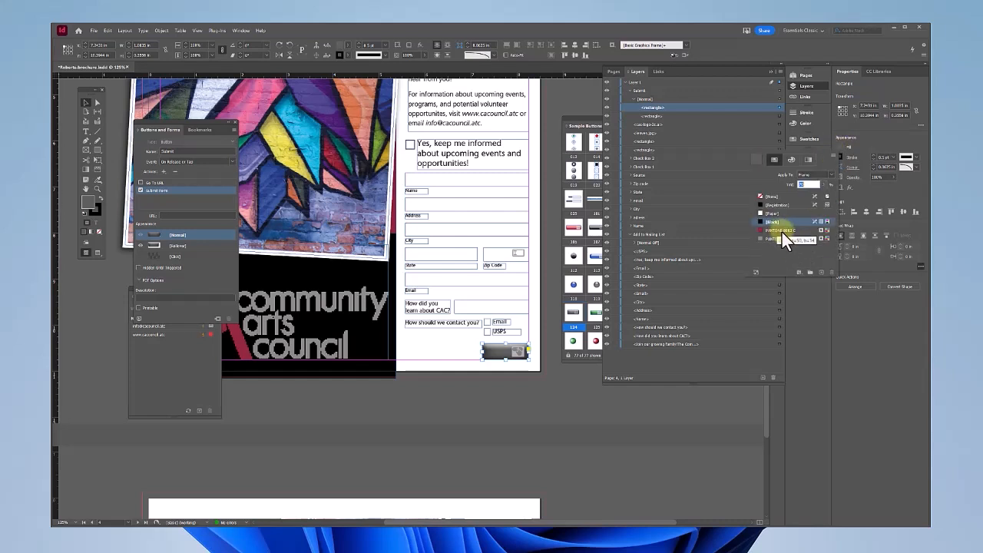
left_click(782, 231)
key("Return")
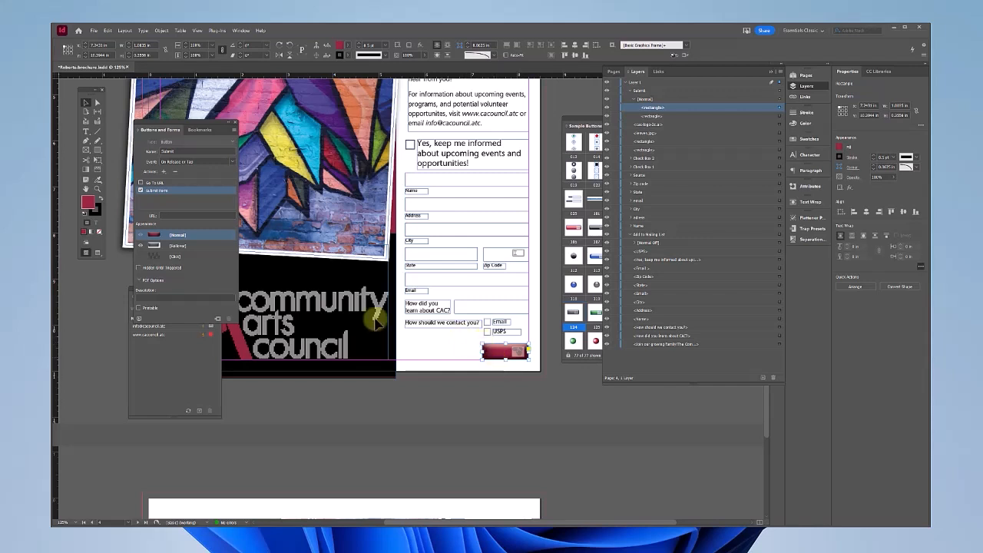
Add the text "Submit" inside the red Normal-state rectangle with the Type tool and select the word
left_click(86, 130)
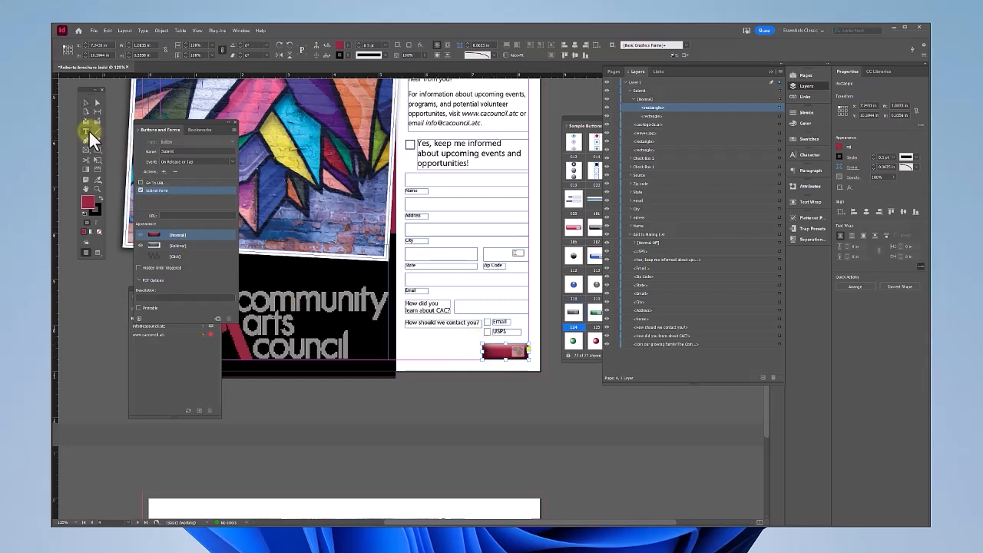
left_click(492, 355)
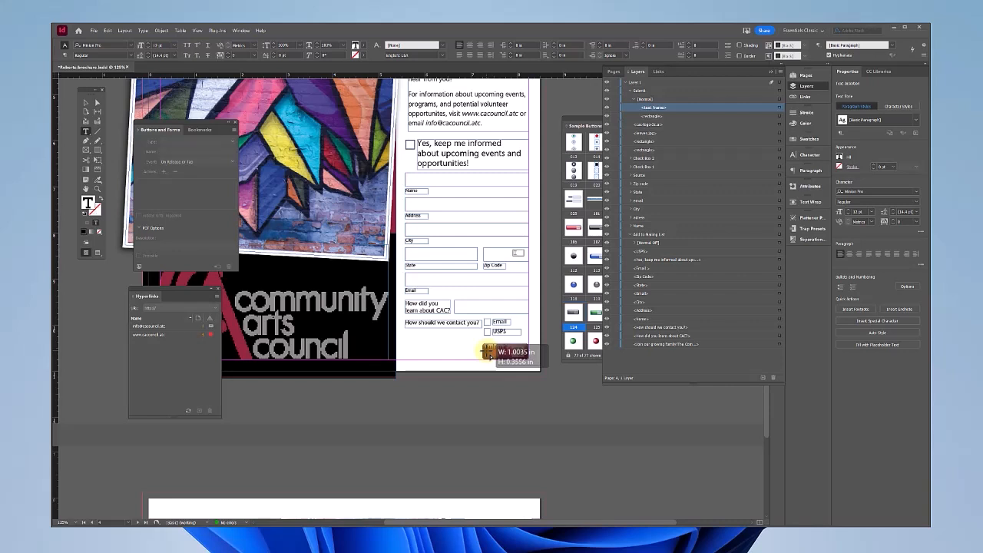
left_click_drag(489, 354, 499, 347)
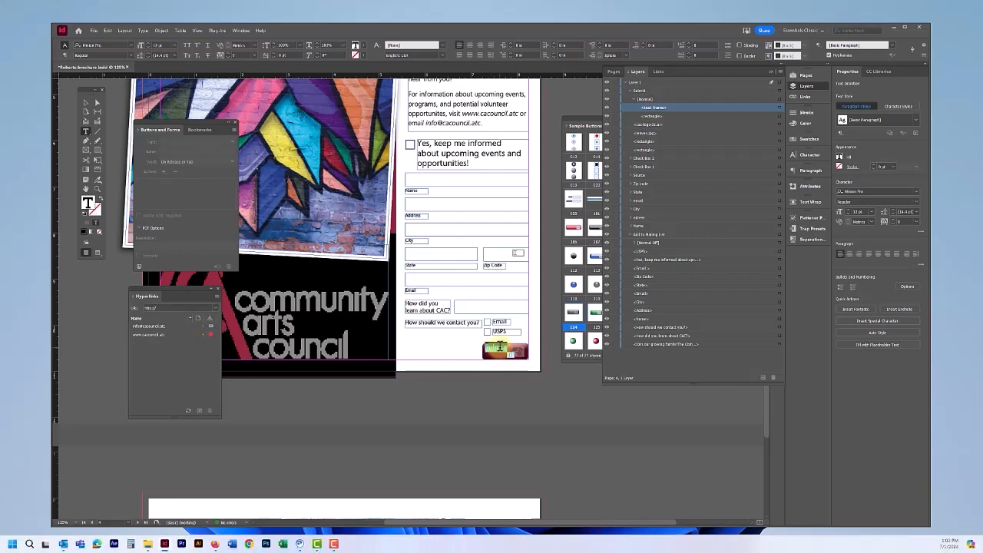
double_click(499, 347)
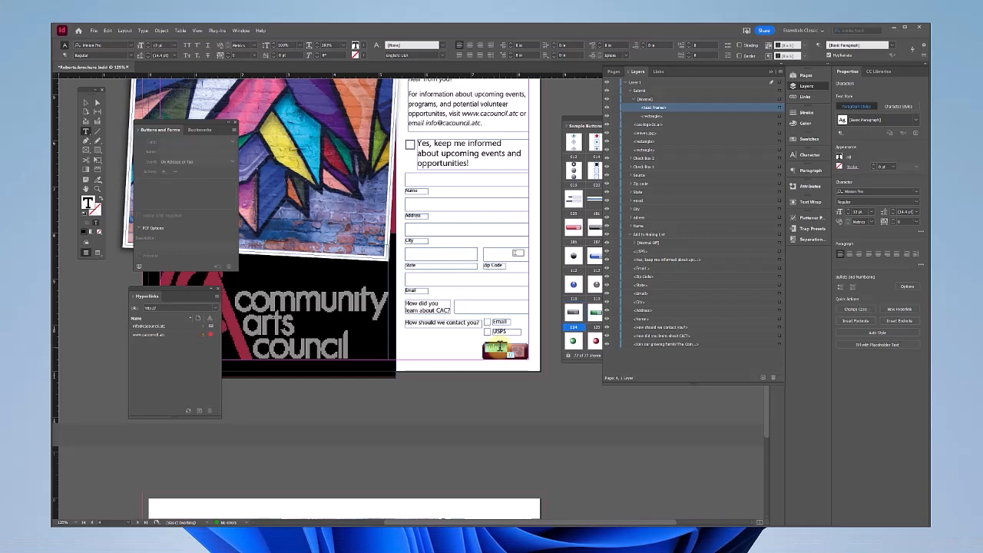
Show the paragraph styles and apply the Button Text style to the selected "Submit" text
left_click(241, 30)
mouse_move(247, 211)
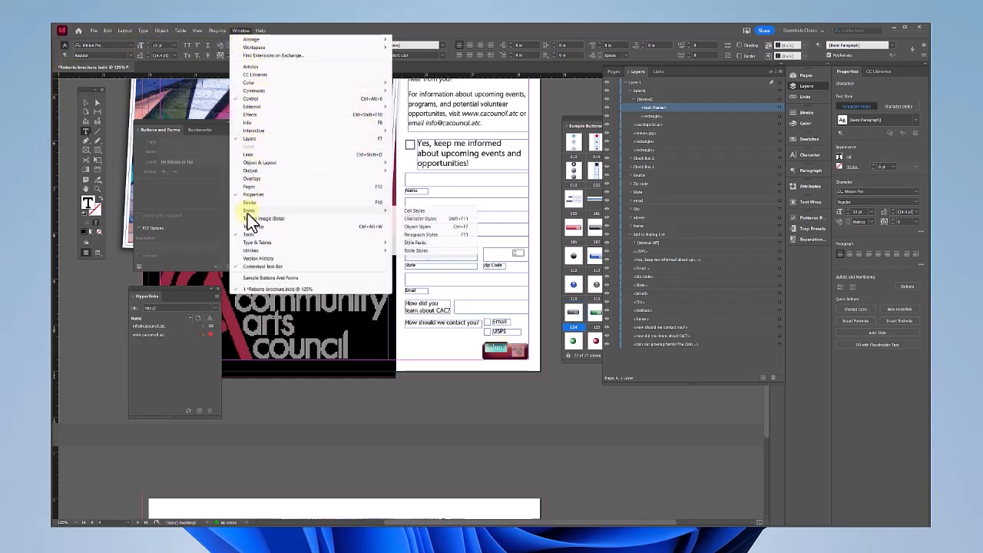
left_click(435, 235)
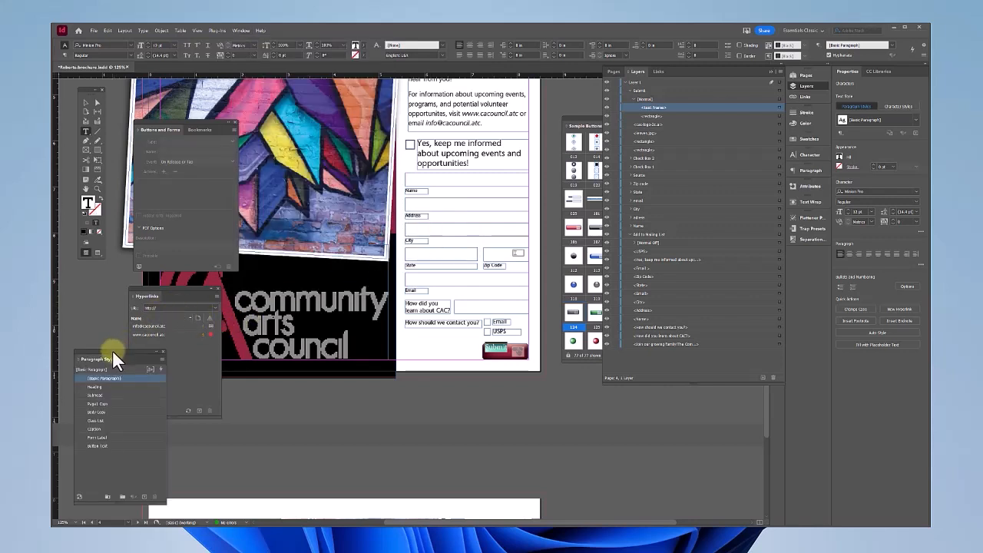
left_click_drag(115, 355, 135, 281)
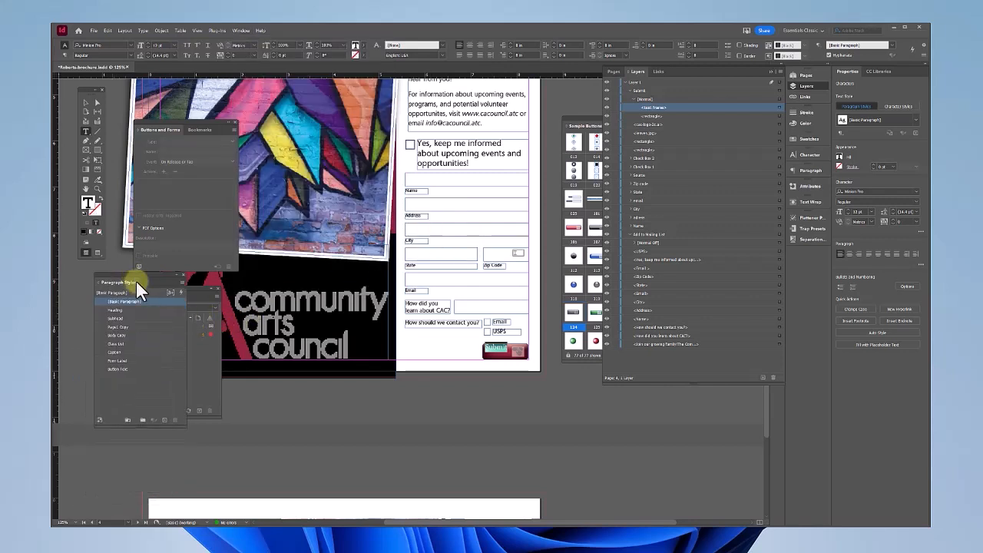
left_click(113, 368)
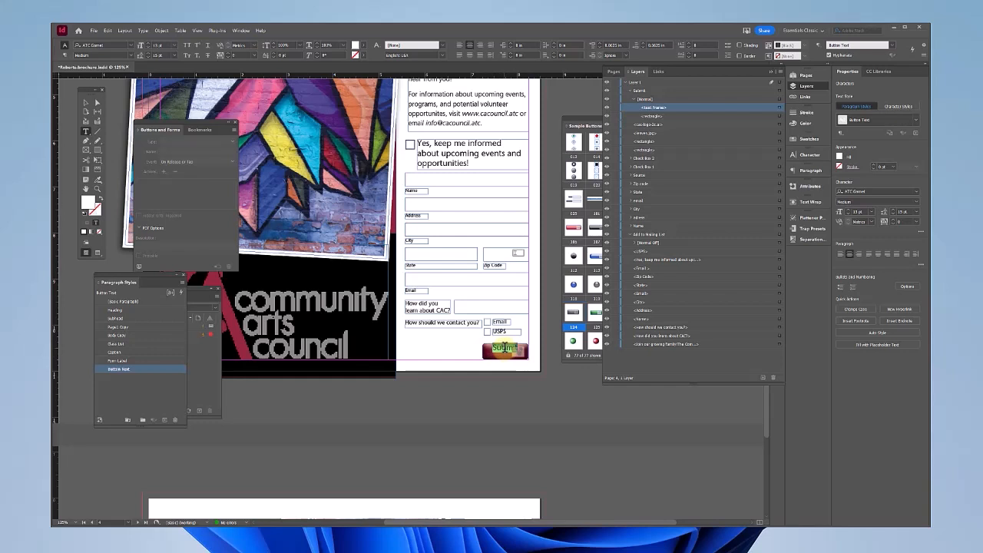
Set the "Submit" text frame's vertical justification to Center, and deselect the frame
right_click(504, 348)
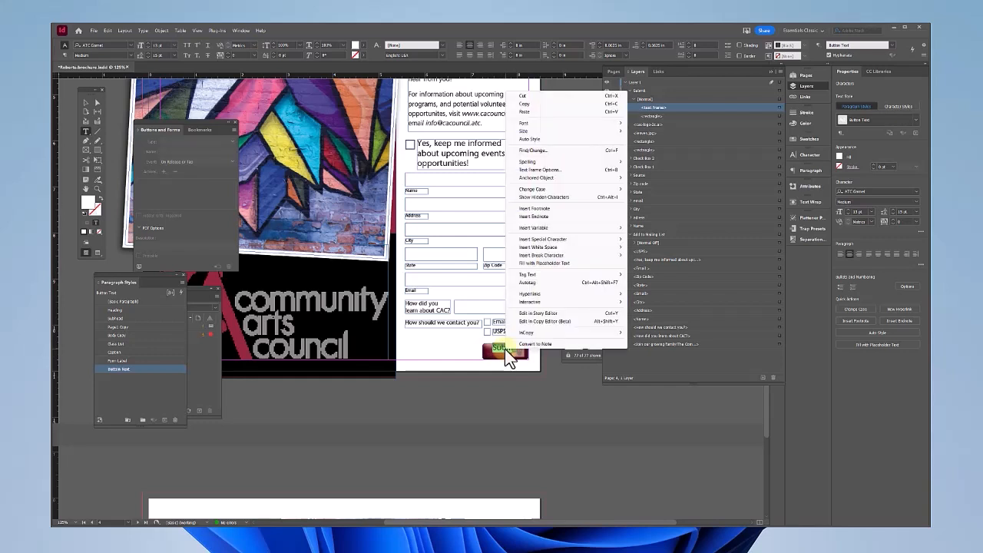
left_click(540, 169)
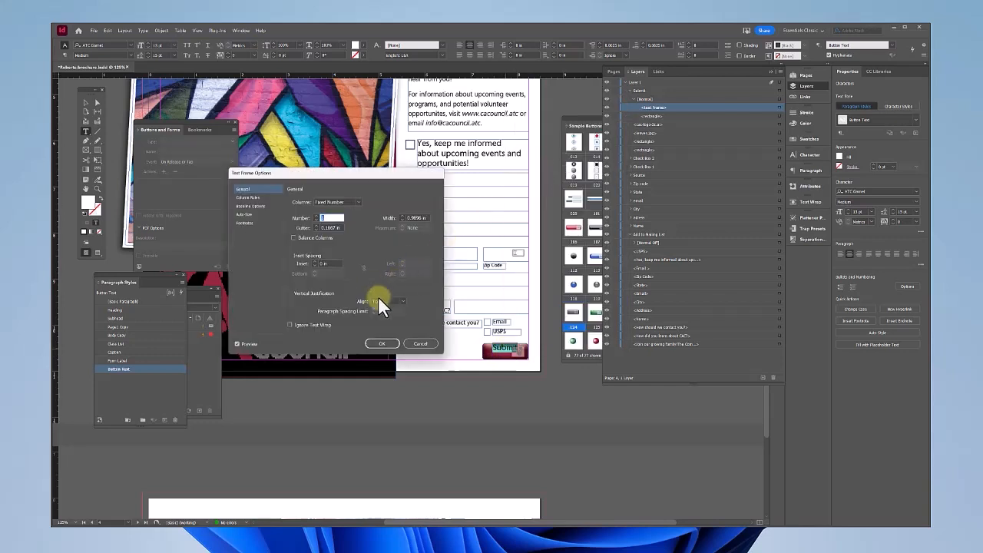
left_click(387, 301)
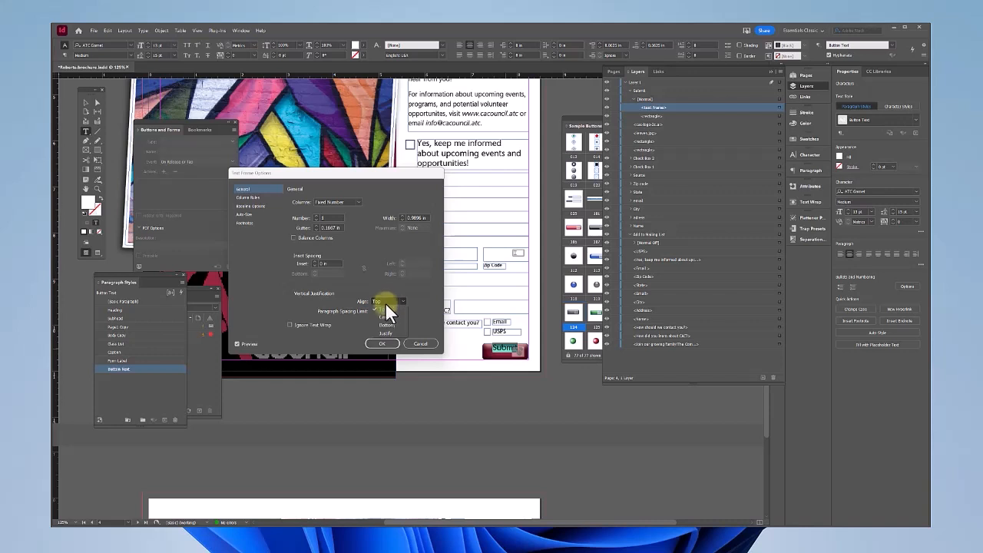
left_click(385, 317)
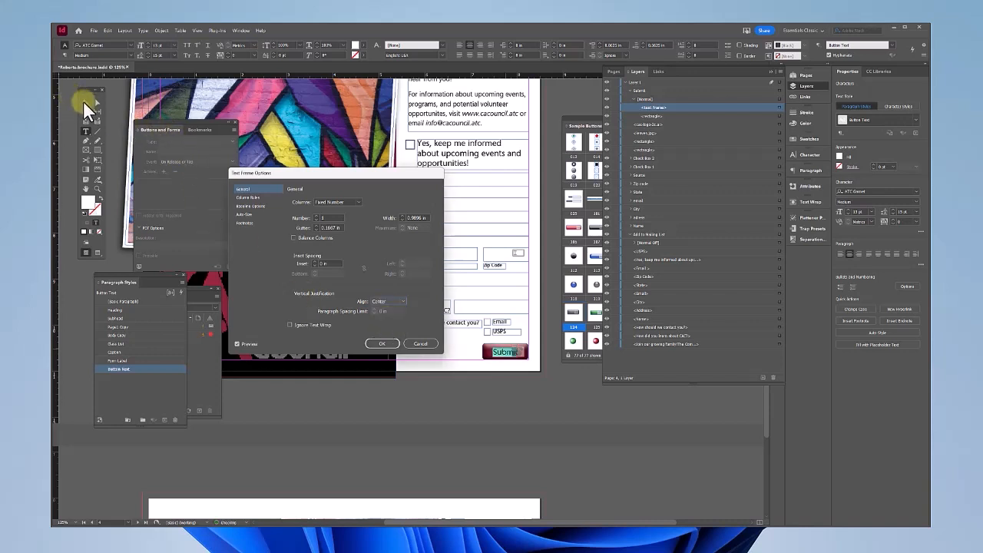
left_click(384, 343)
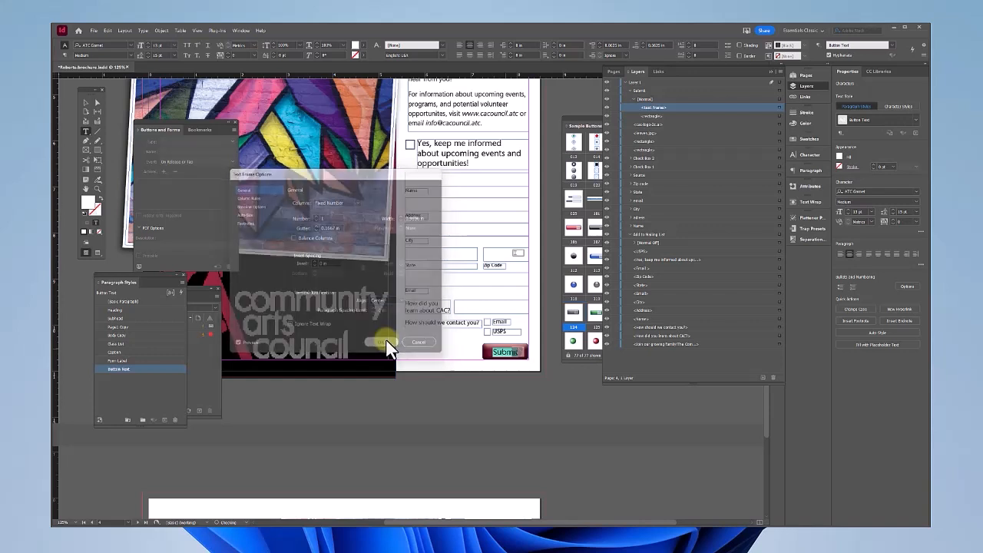
left_click(494, 370)
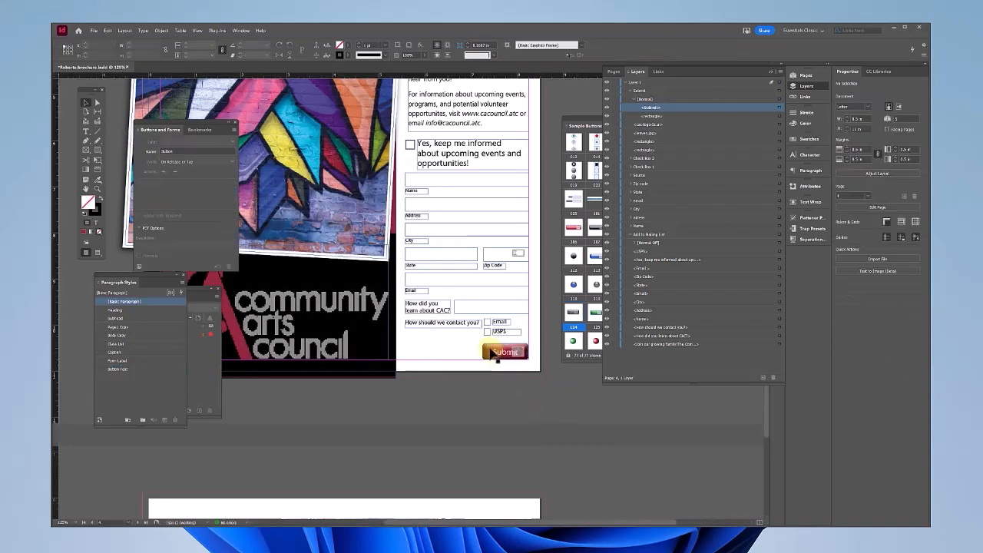
Switch the Submit button to its Rollover state and select the upper rectangle inside that state
left_click(503, 352)
left_click(171, 239)
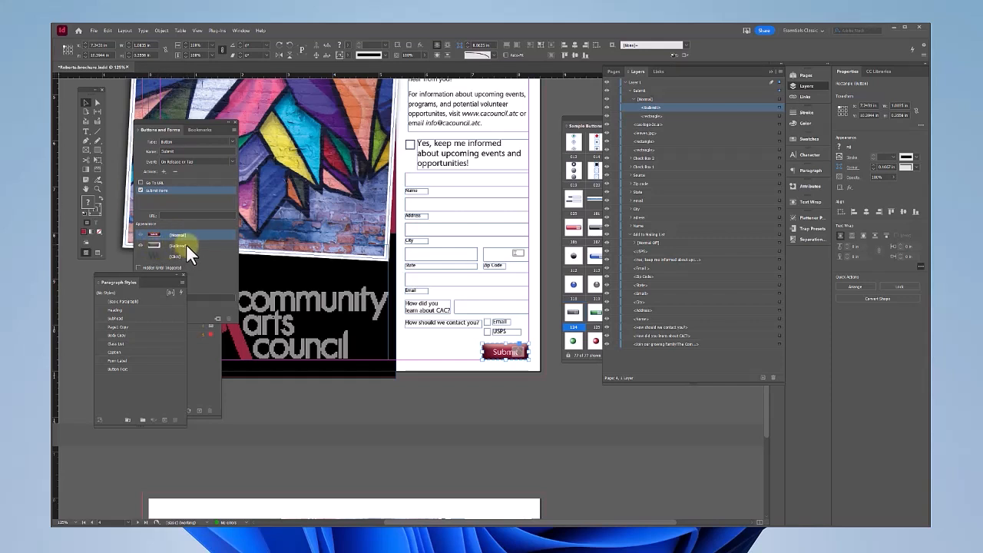
left_click(186, 245)
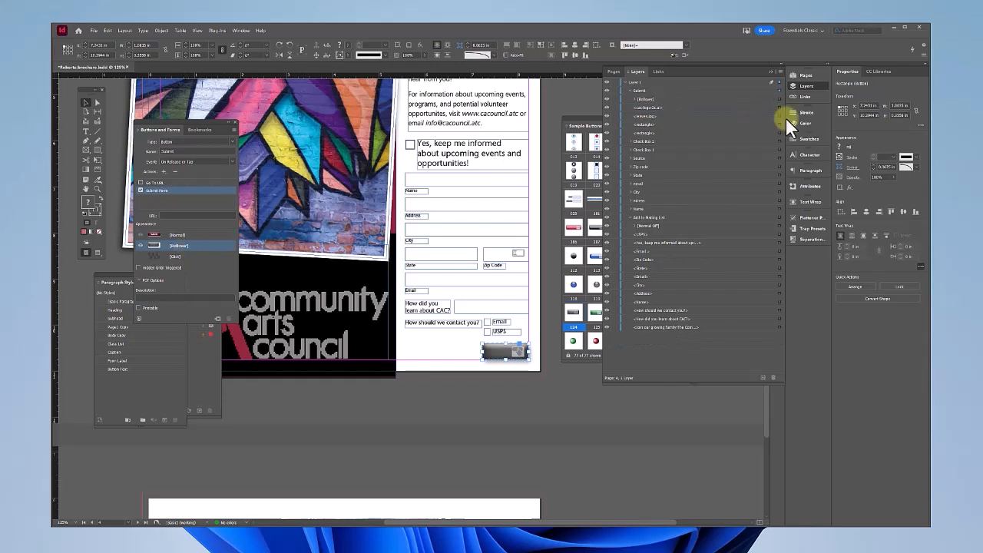
left_click(634, 98)
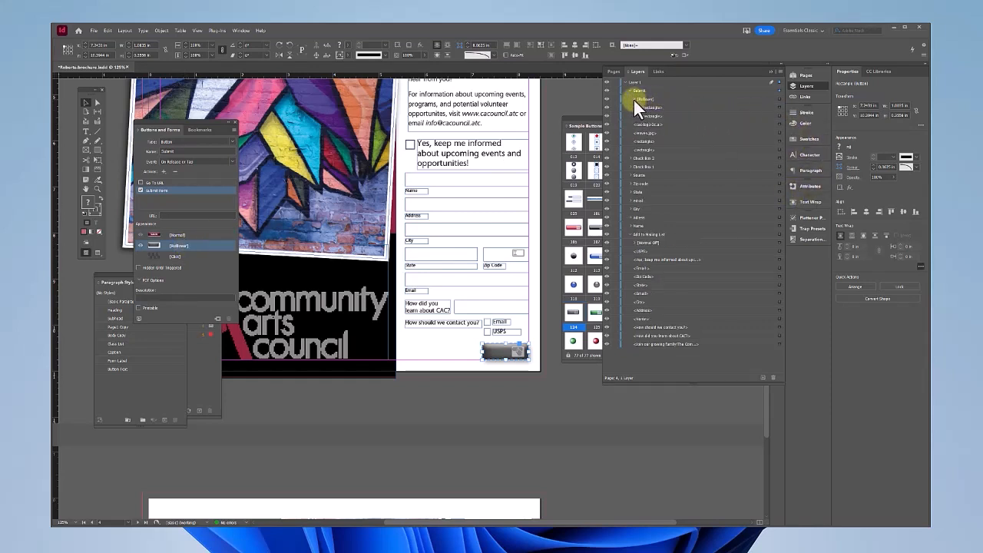
left_click(634, 99)
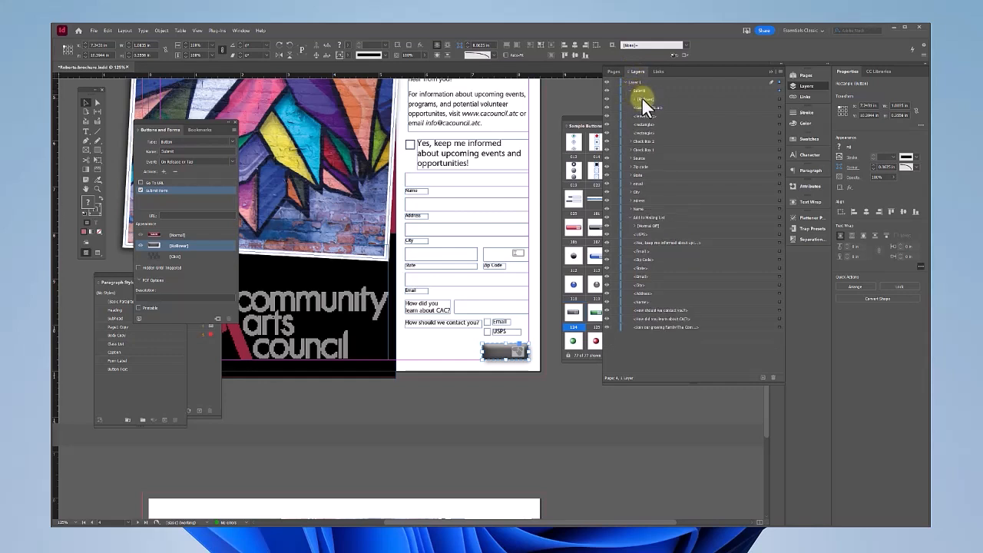
left_click(635, 98)
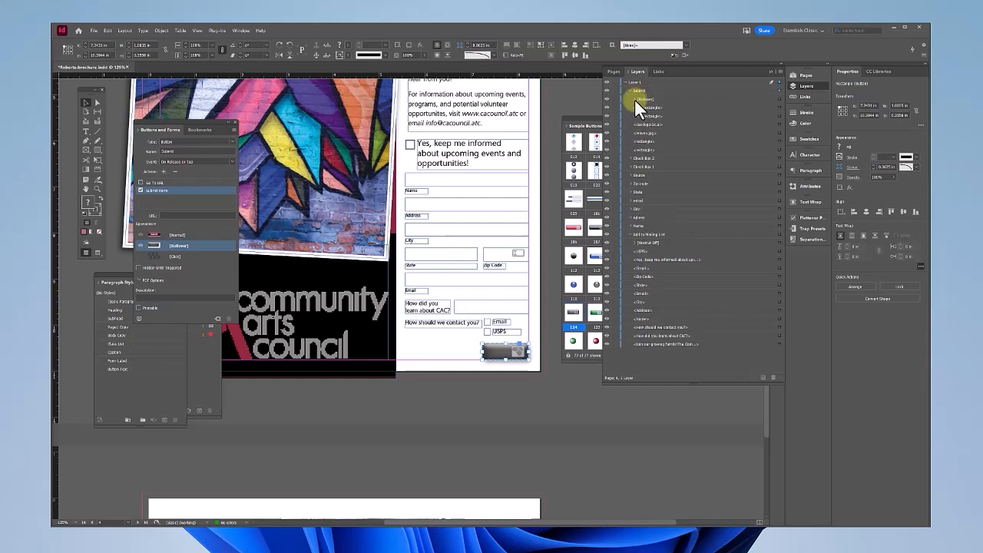
left_click(752, 108)
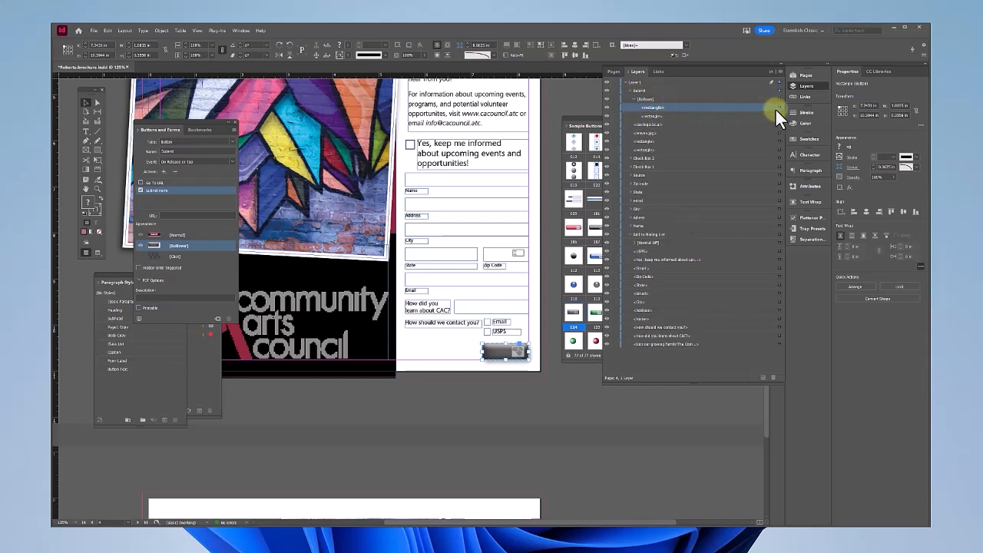
left_click(780, 109)
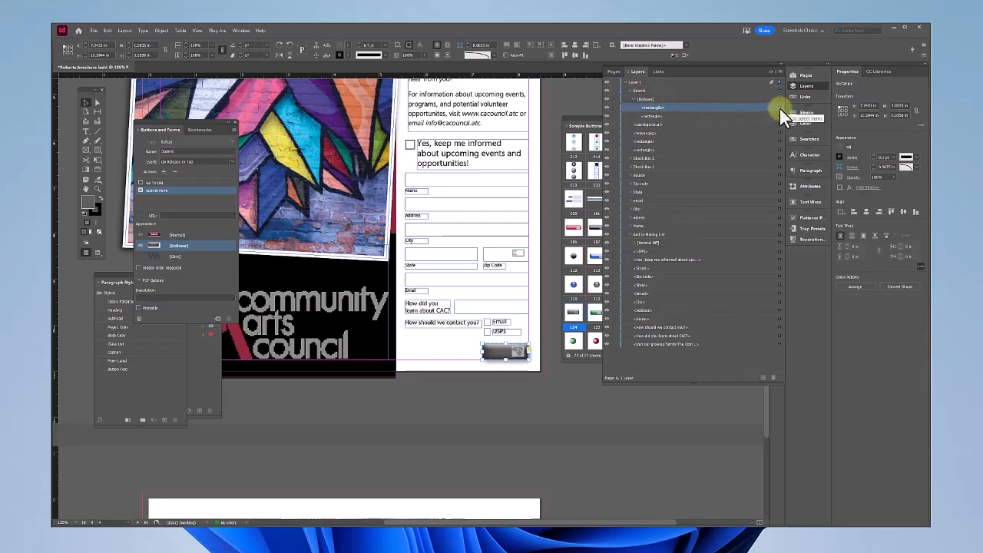
Fill the selected Rollover-state rectangle of the Submit button with the red PANTONE swatch
left_click(840, 148)
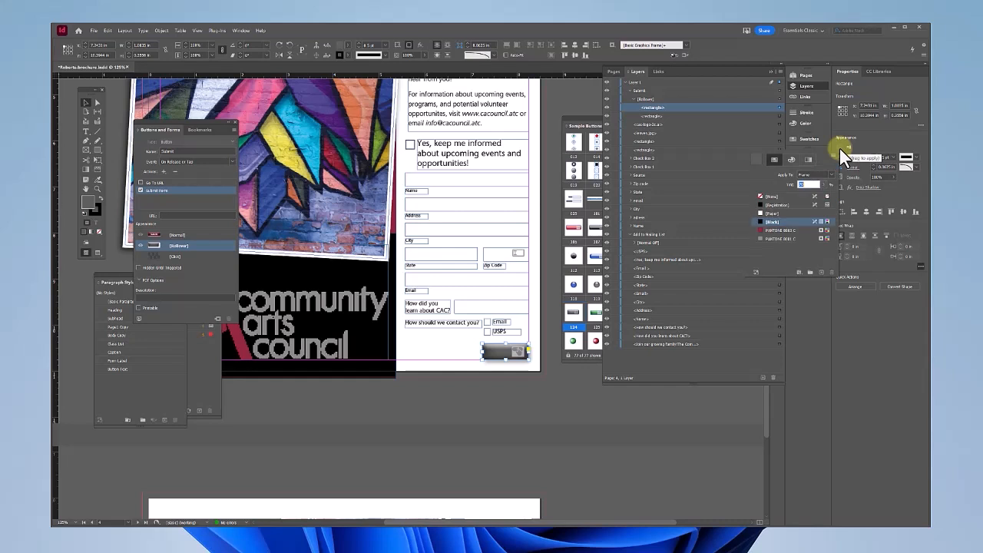
left_click(780, 234)
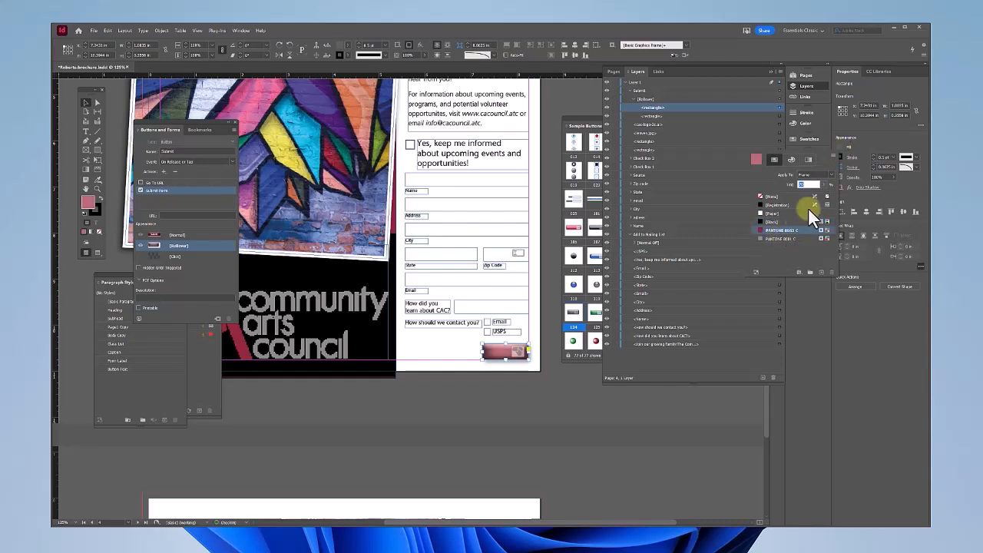
left_click(807, 184)
left_click(861, 140)
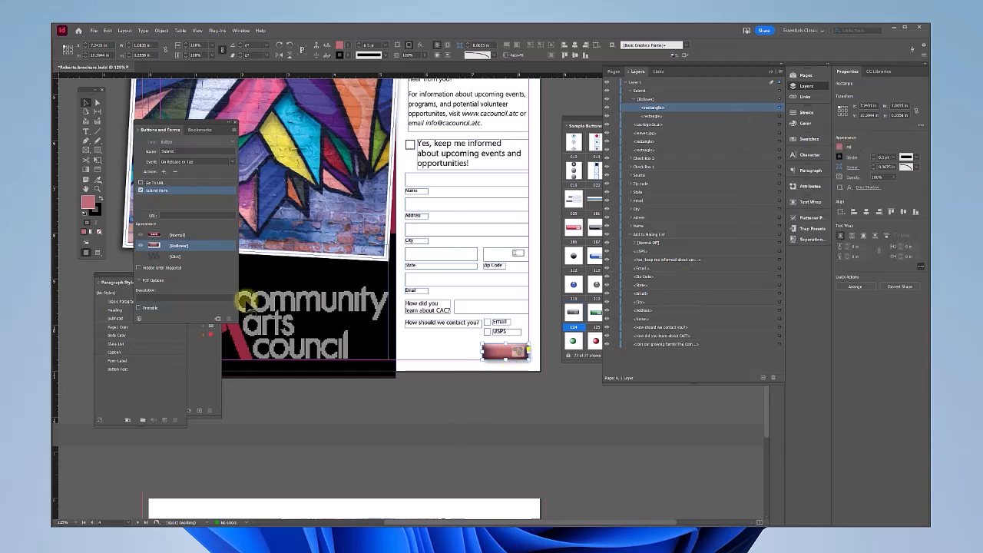
Enter the label "Reset" in the button's Rollover-state rectangle and apply the Button Text paragraph style to it
left_click(152, 236)
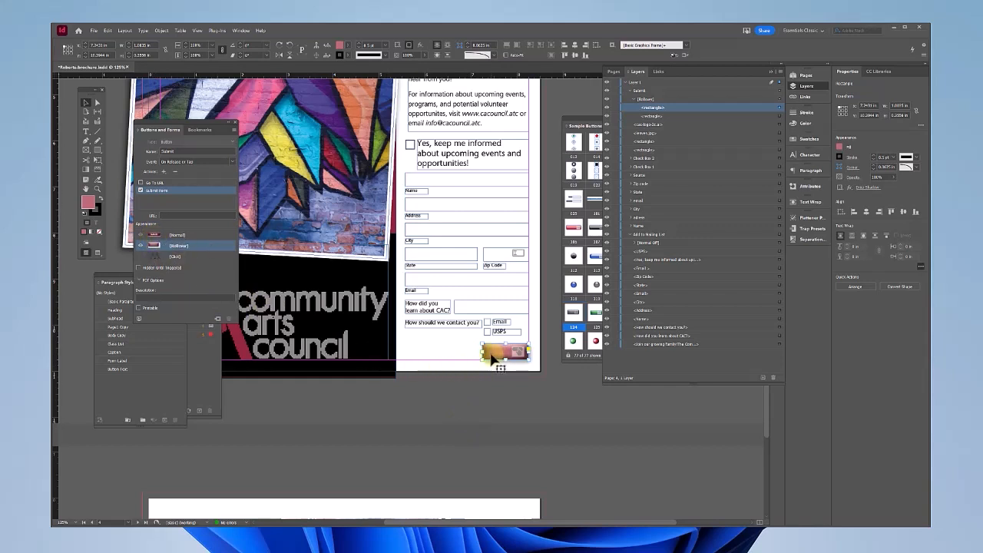
left_click(87, 132)
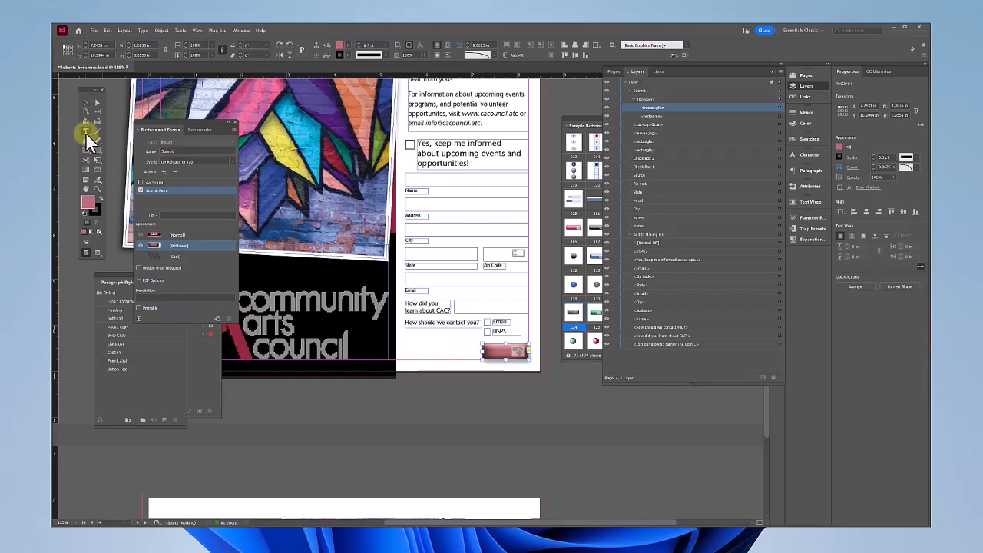
left_click(489, 350)
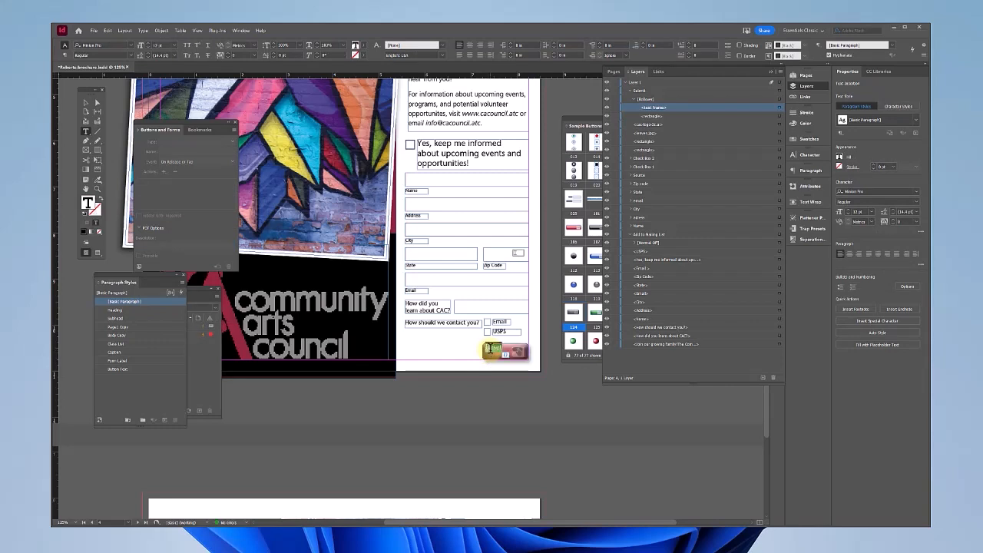
left_click(121, 370)
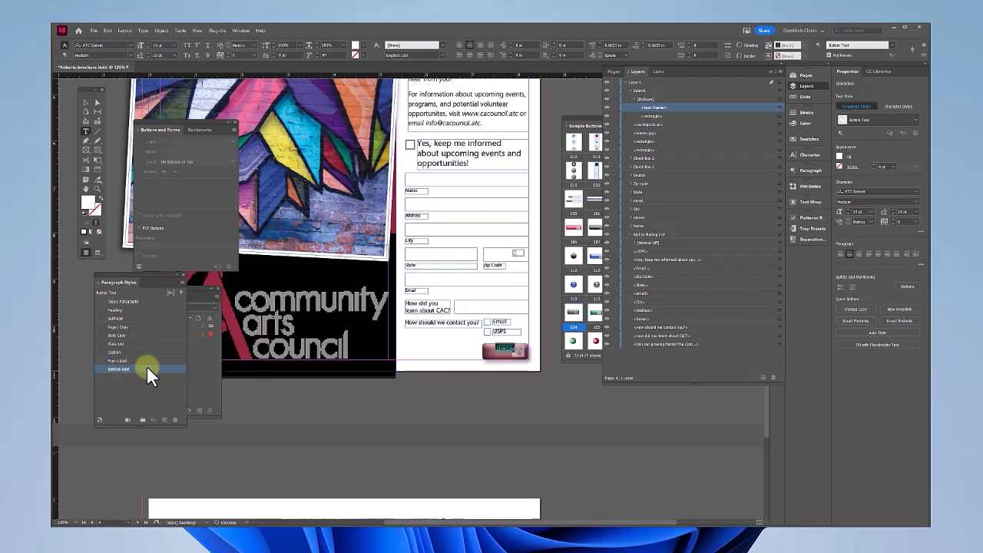
Set the "Reset" text frame's vertical justification to Center, and deselect the frame
right_click(504, 350)
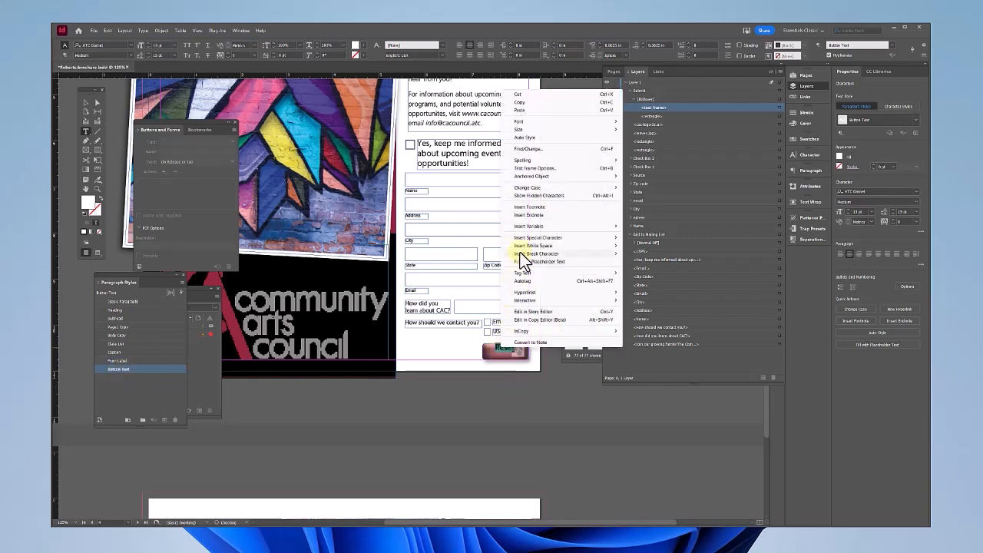
left_click(527, 168)
left_click(391, 302)
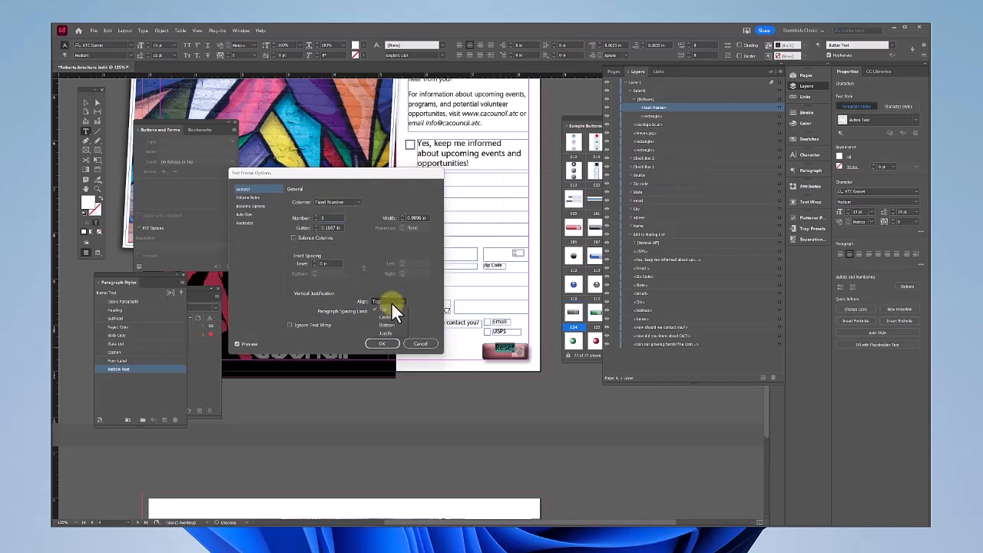
left_click(388, 312)
left_click(379, 343)
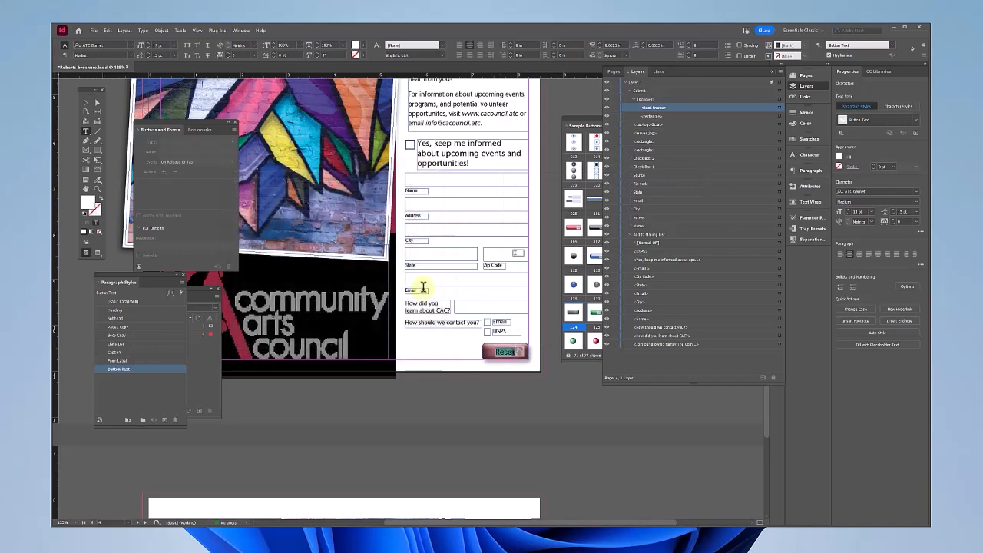
left_click(86, 103)
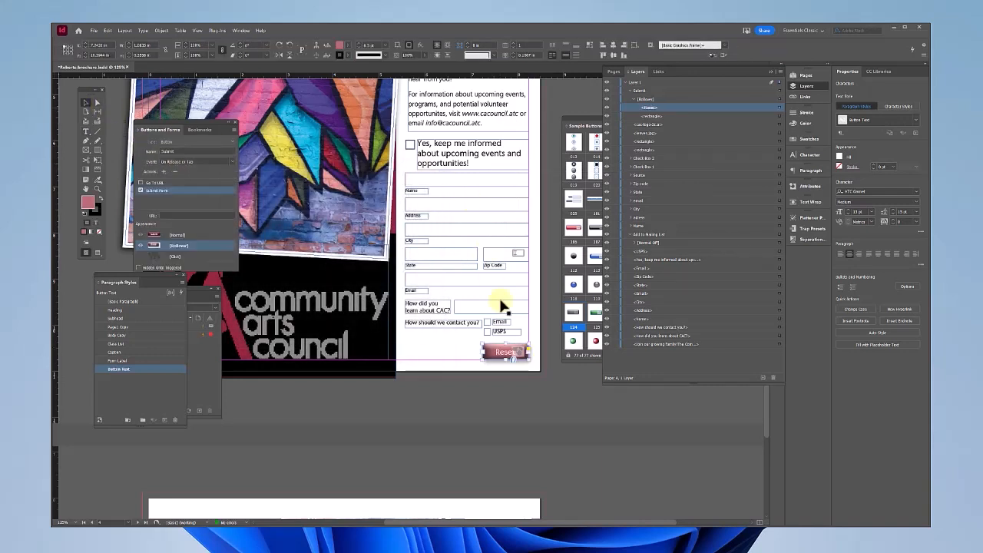
left_click(523, 393)
left_click(525, 399)
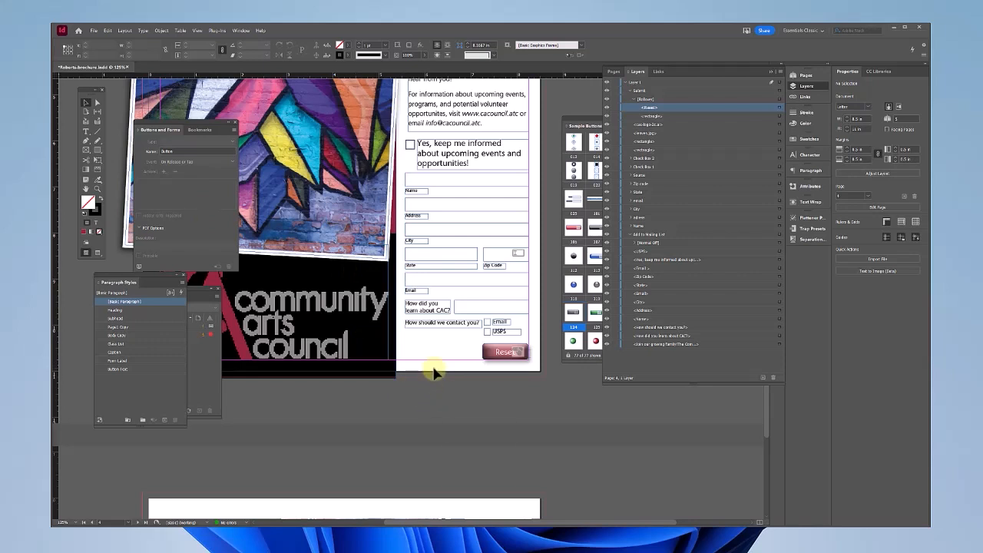
Export a test copy of the brochure as the interactive PDF dadads.pdf and look through its pages
left_click(94, 31)
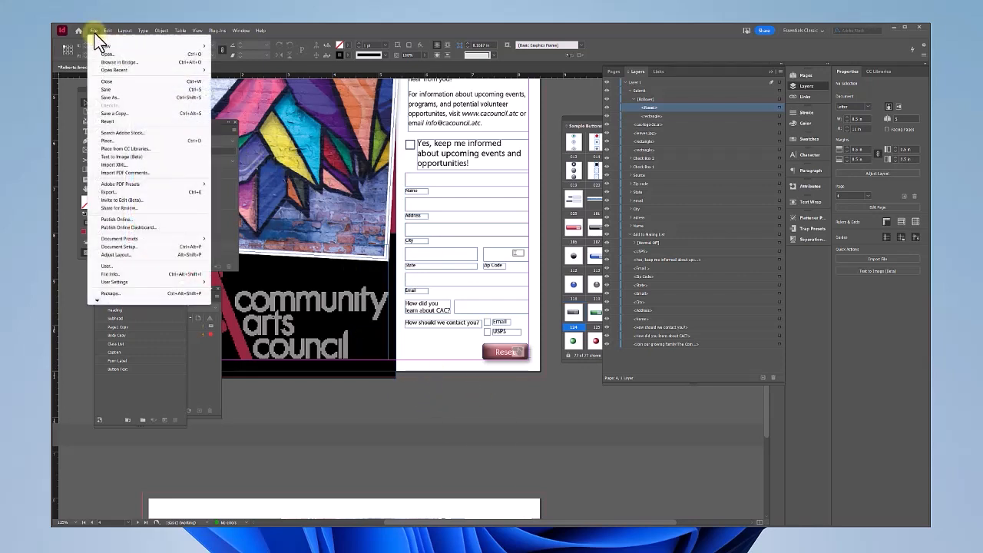
left_click(123, 193)
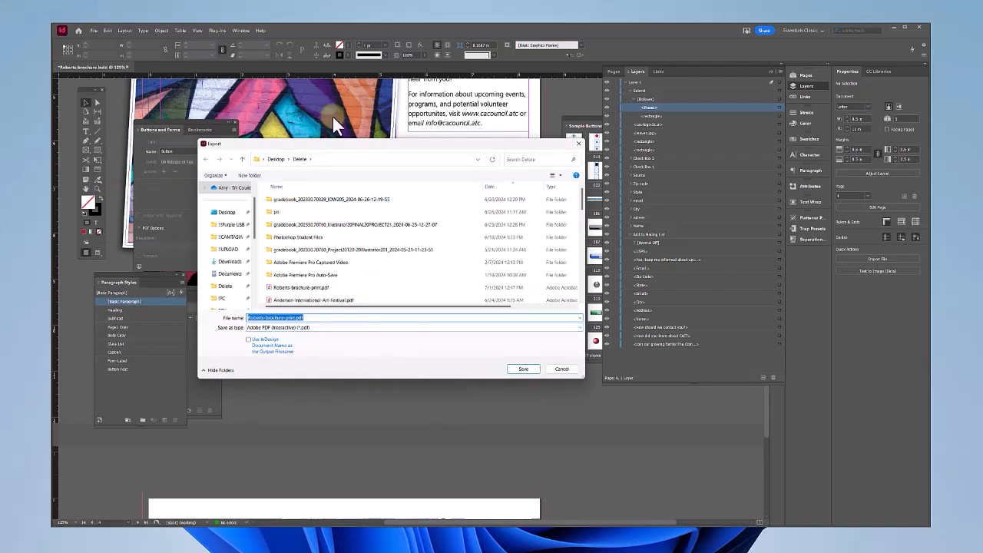
type("interactive")
left_click(523, 369)
left_click(556, 383)
left_click(509, 314)
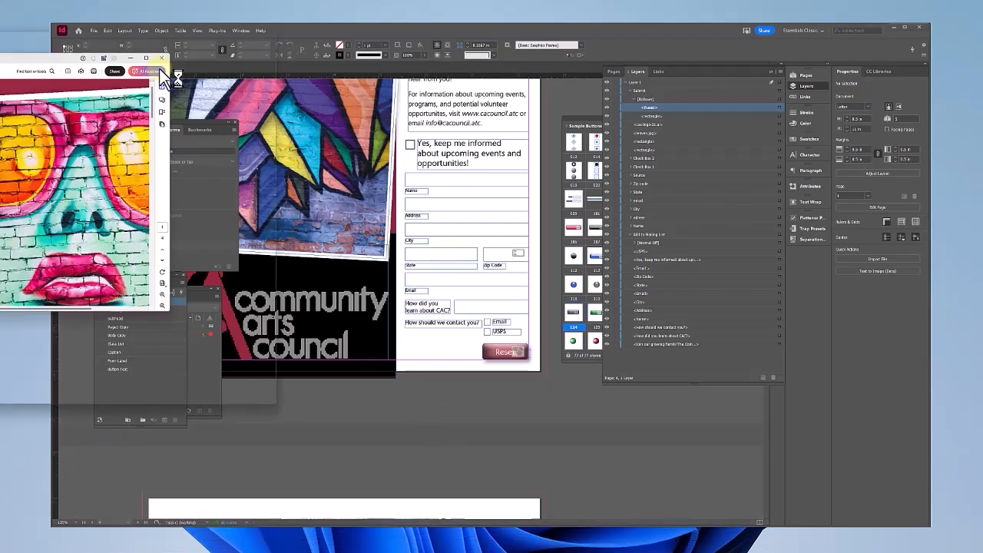
scroll(496, 222, "down", 15)
scroll(495, 221, "down", 5)
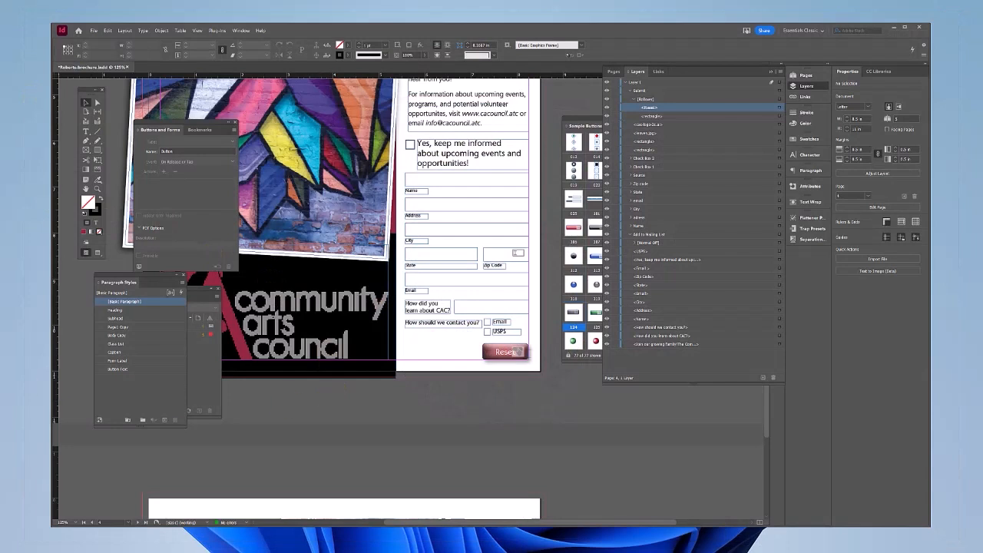
Save the document, select the Submit button and compare its Normal and Rollover states
key("ctrl+s")
left_click(495, 351)
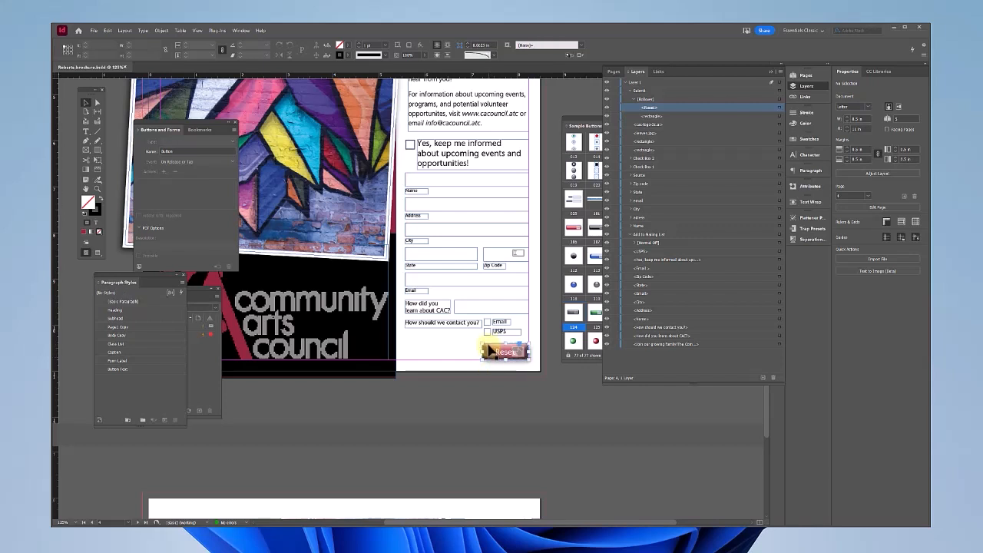
left_click(216, 357)
left_click(162, 121)
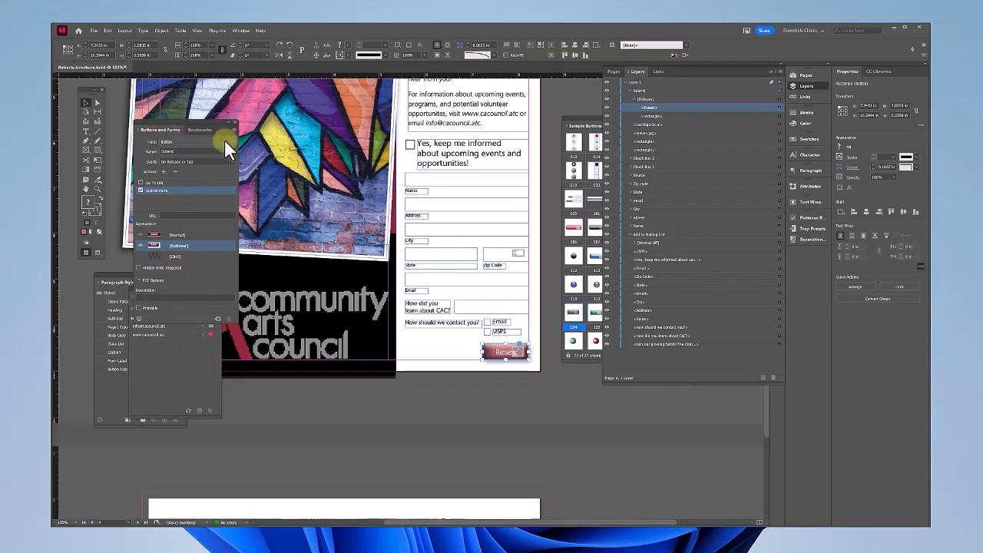
left_click(180, 234)
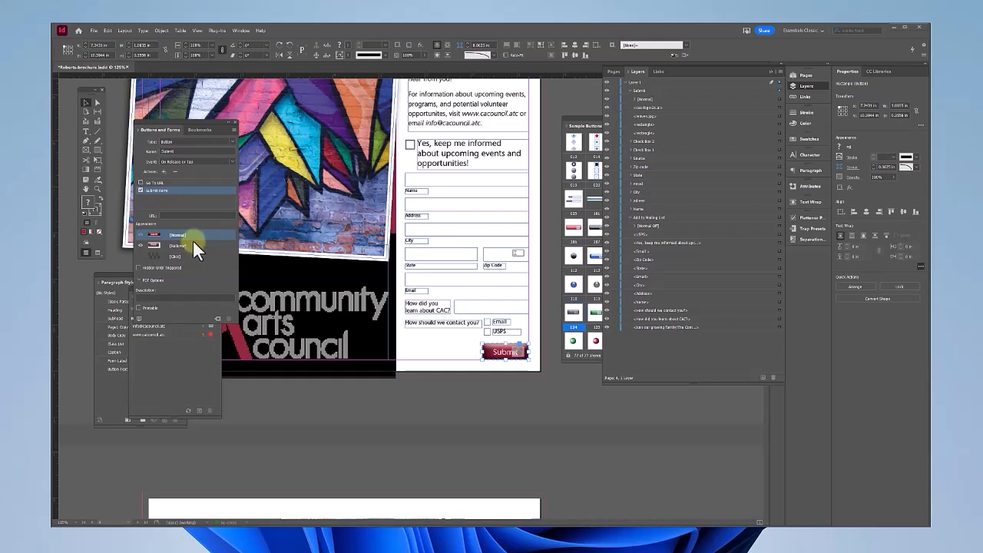
left_click(146, 246)
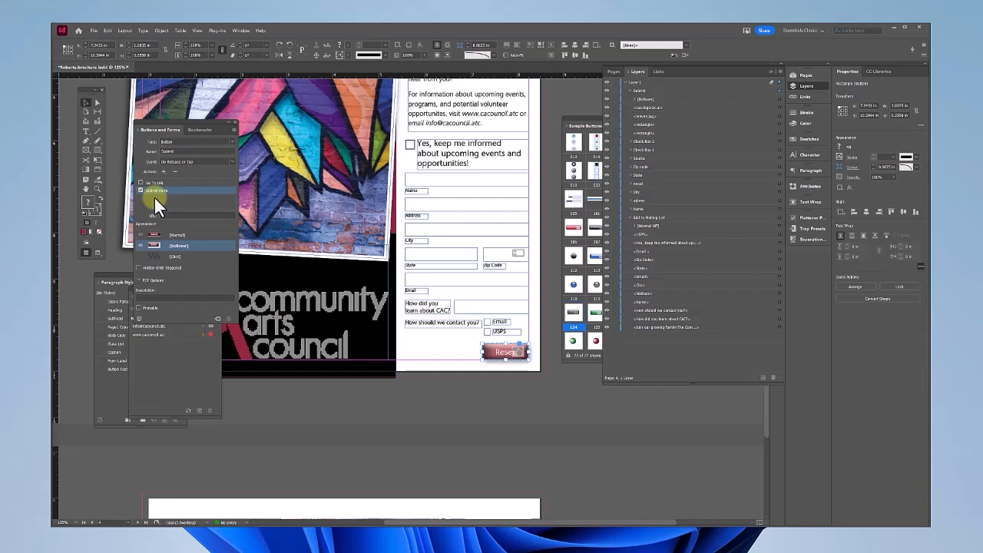
Add a Clear Form action to the button in its Rollover state and disable its Submit Form action
left_click(162, 173)
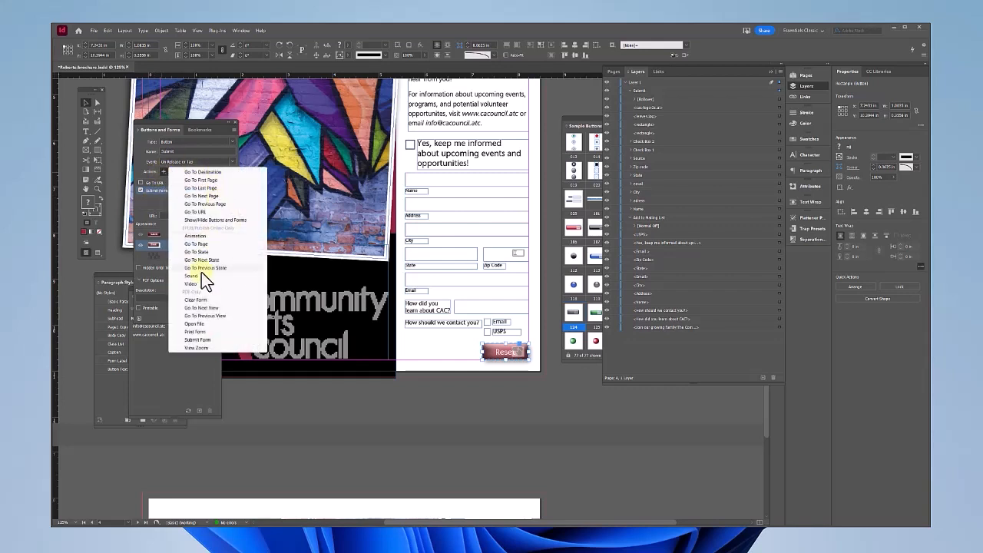
left_click(198, 300)
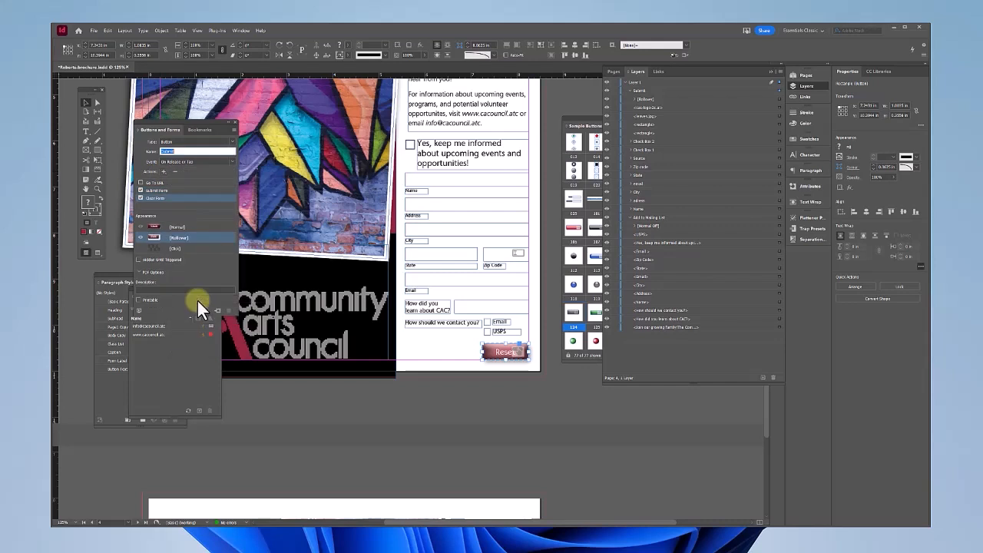
left_click(141, 190)
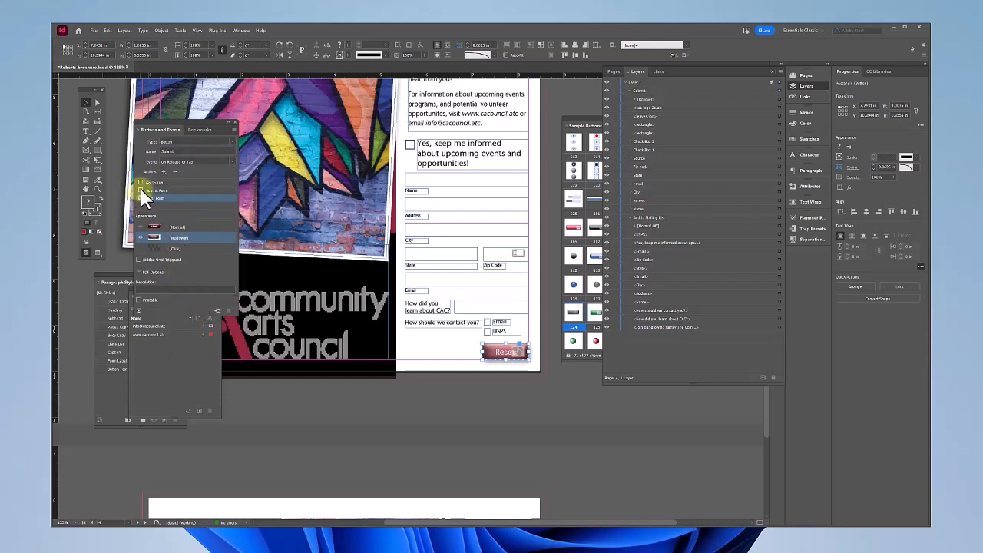
Switch the button to its Normal state, with the Submit Form action enabled and the Clear Form action disabled
left_click(179, 227)
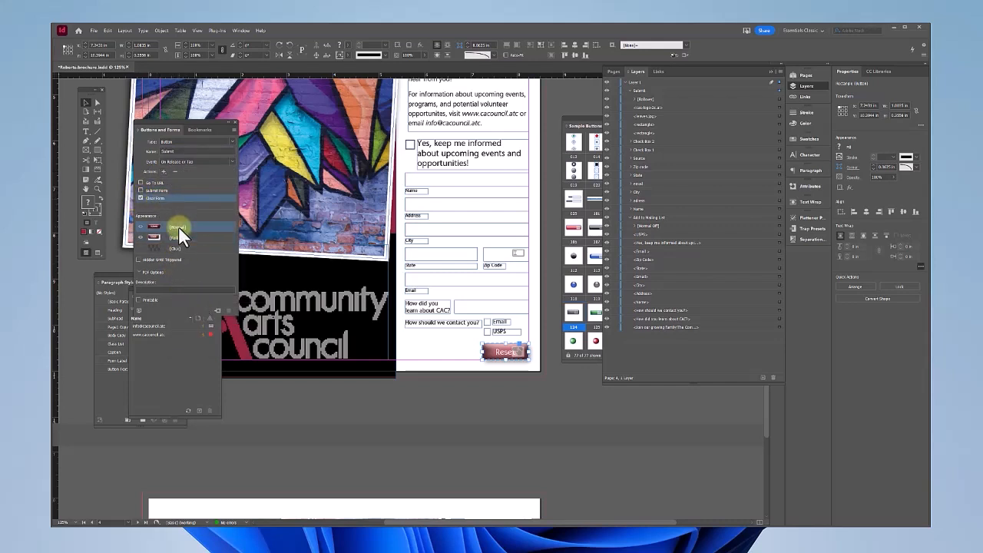
left_click(140, 191)
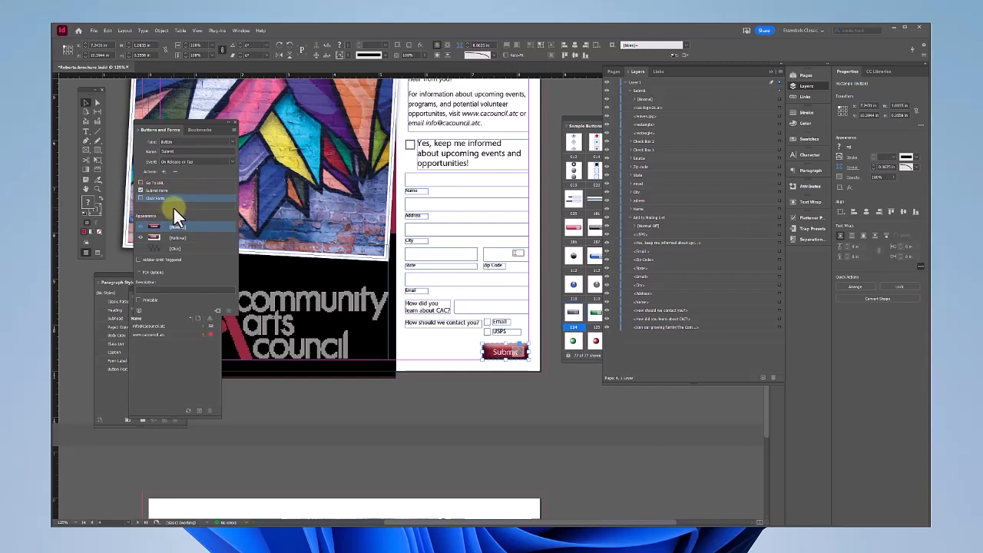
left_click(166, 191)
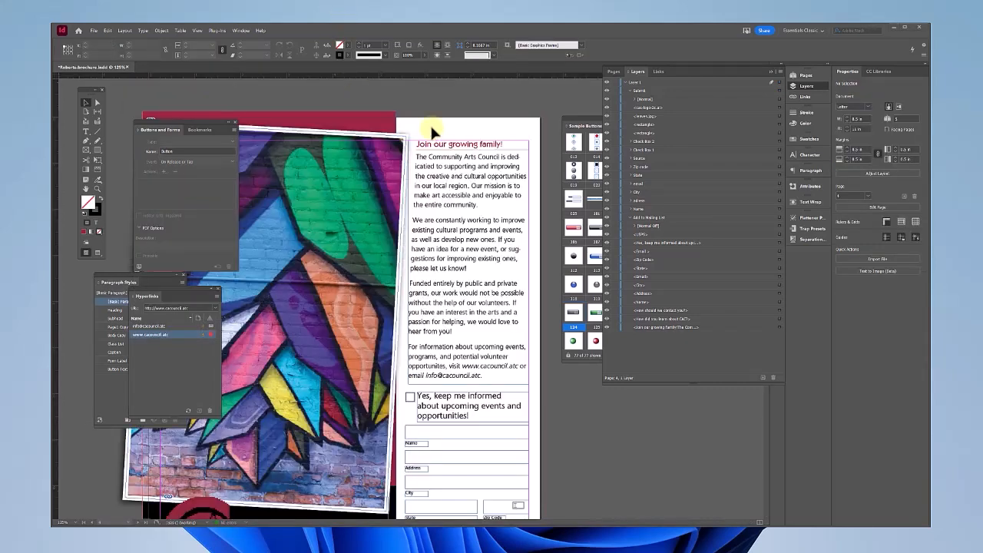
Start exporting the brochure and choose the "Brochure color" project folder as the destination
left_click(94, 31)
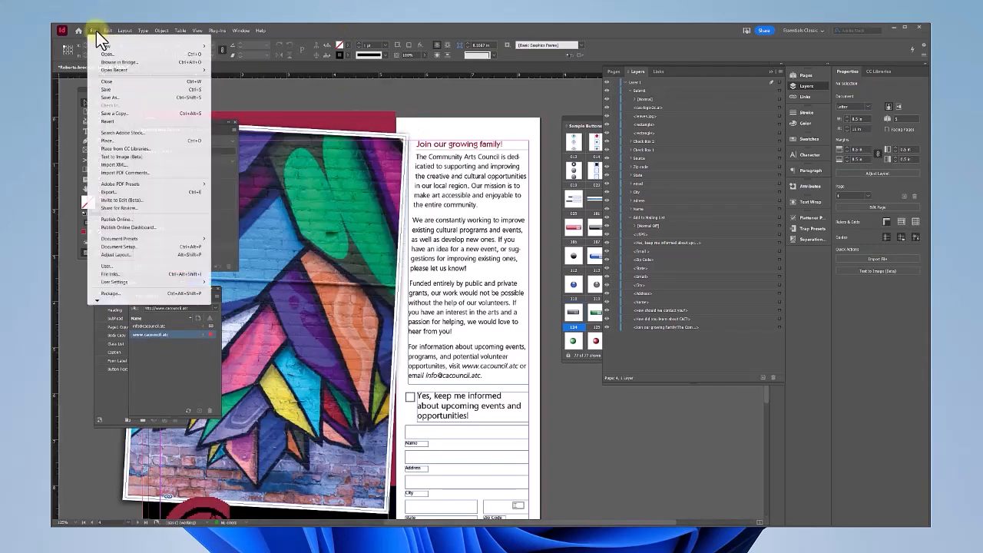
left_click(120, 191)
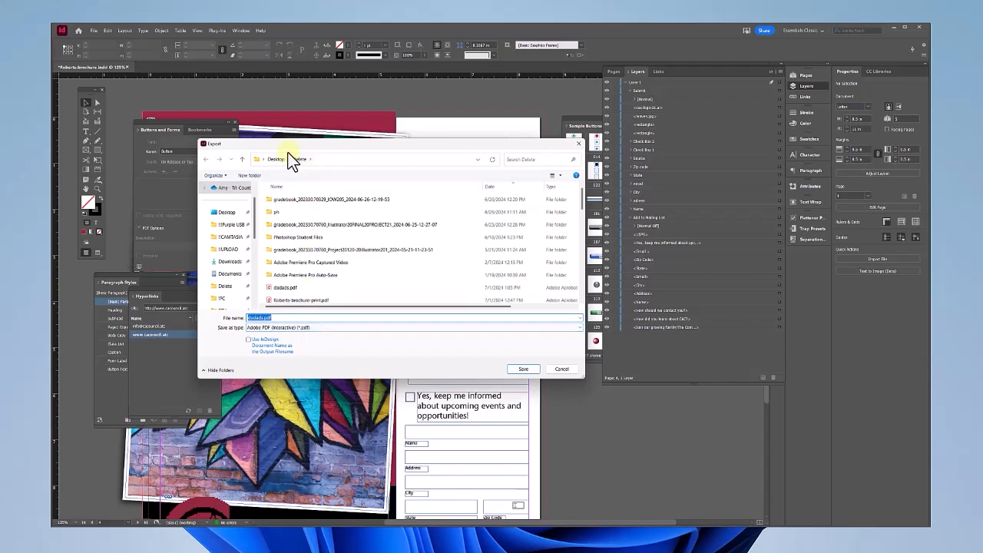
left_click(231, 224)
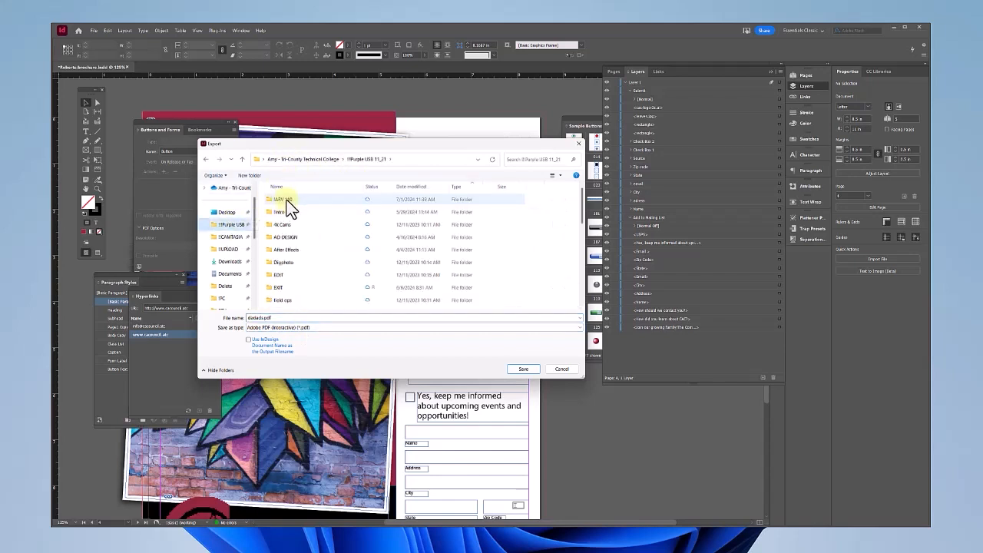
double_click(285, 201)
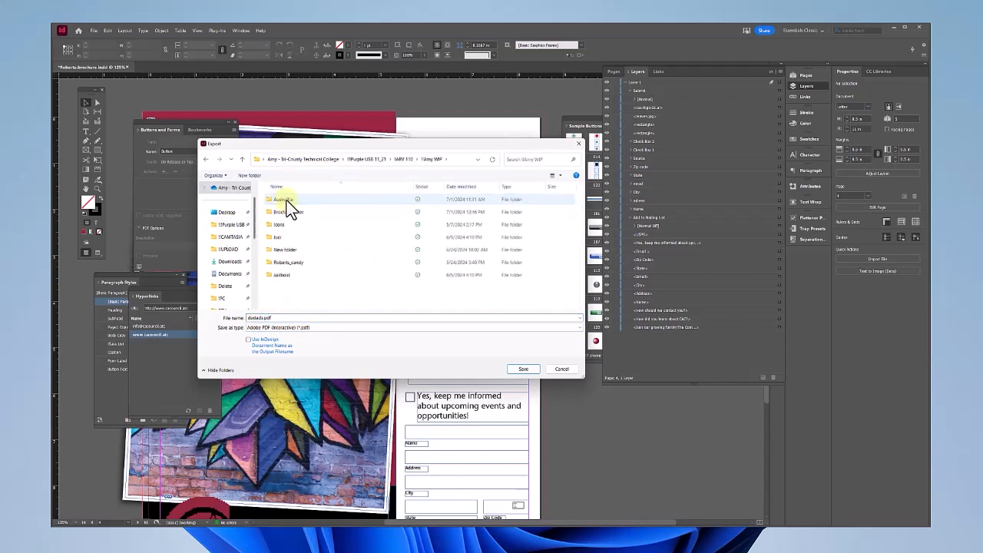
double_click(286, 202)
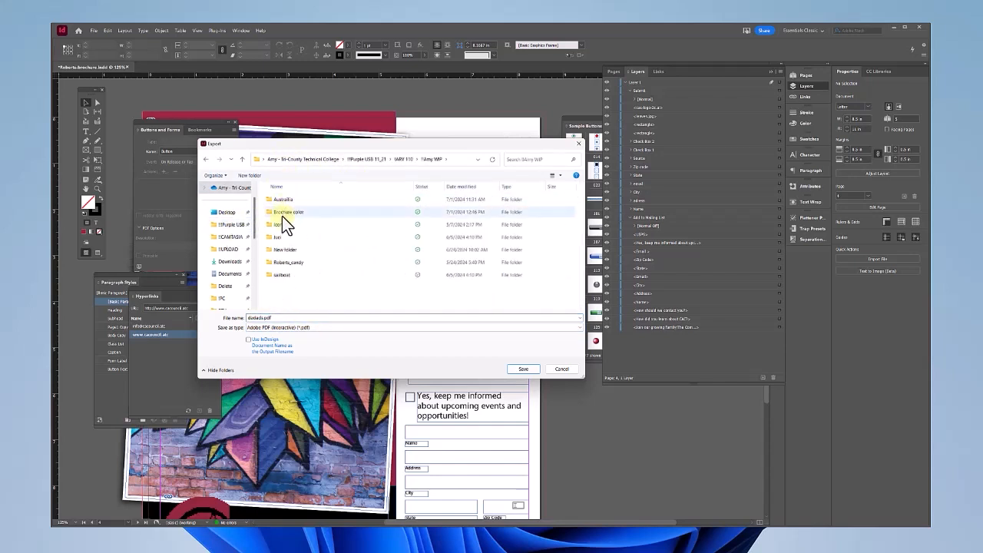
Name the export Roberts-brochure-digital, keep the Adobe PDF (Interactive) format and save it to the chosen folder
double_click(276, 318)
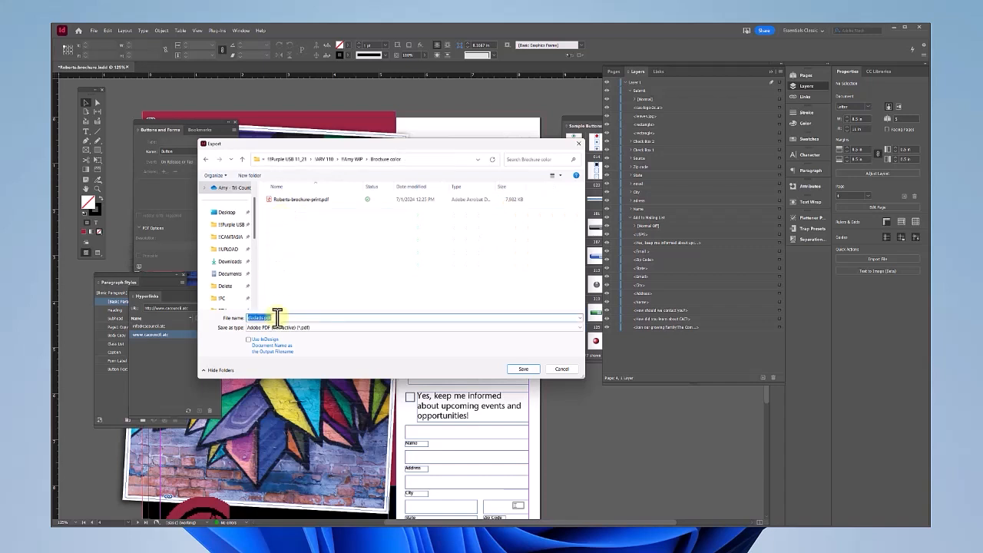
type("Roberts")
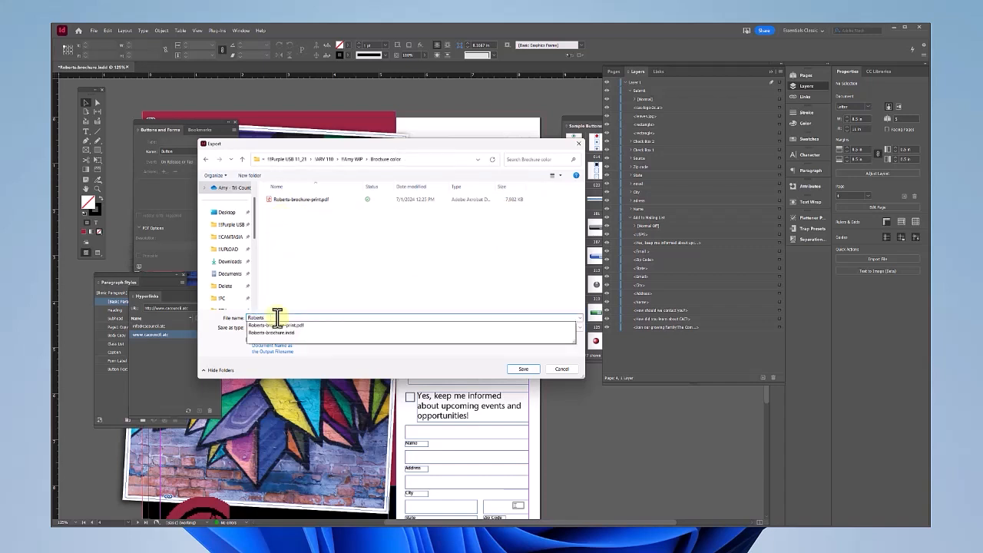
type("-brochure-digital")
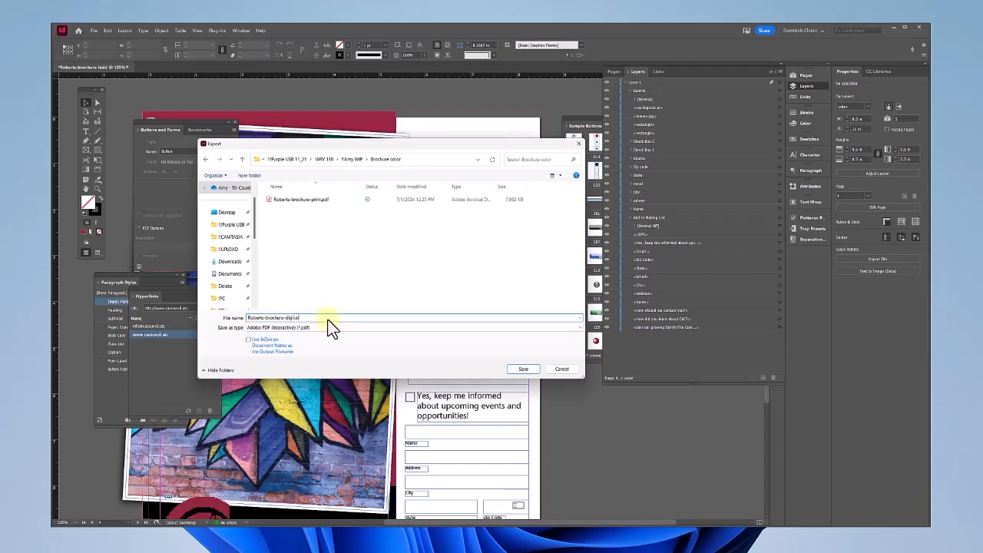
left_click(312, 328)
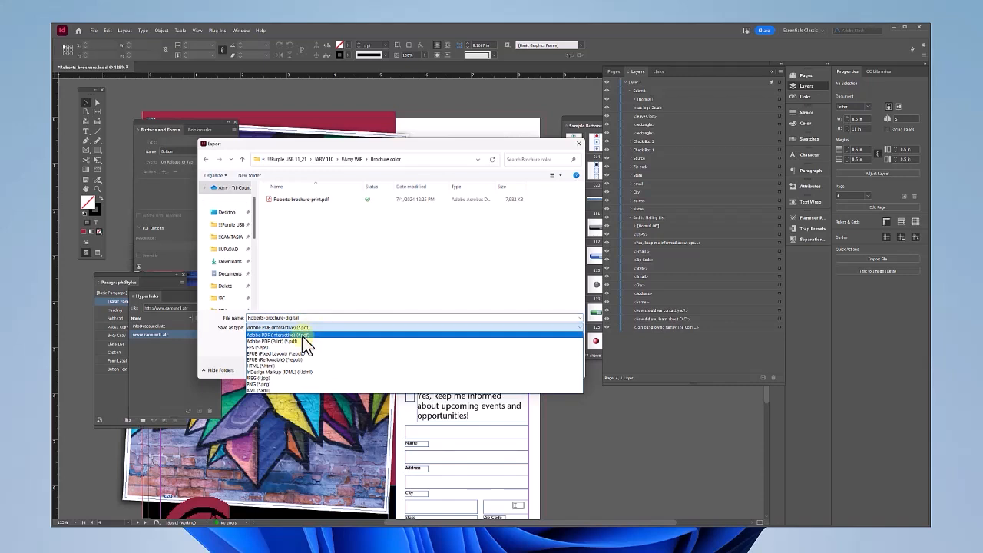
left_click(298, 336)
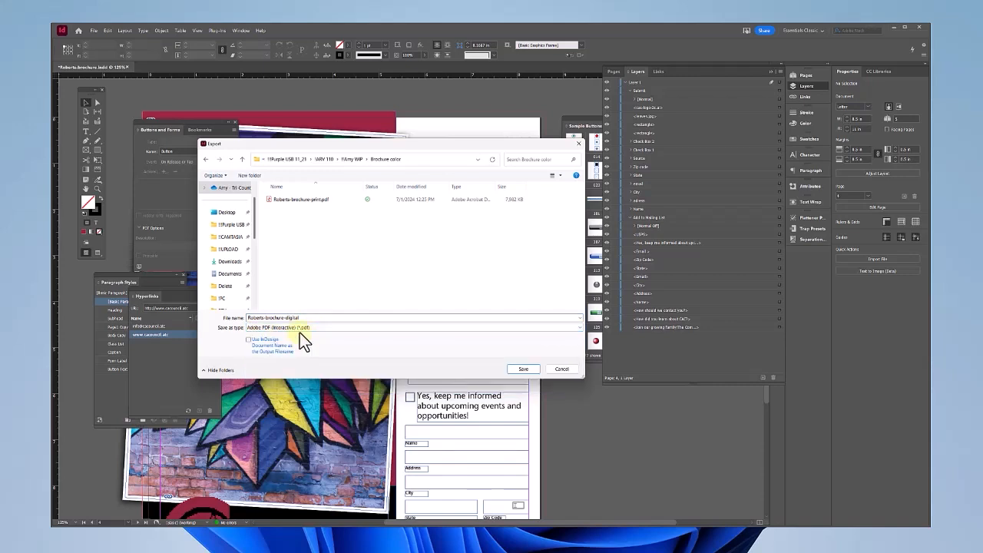
left_click(526, 370)
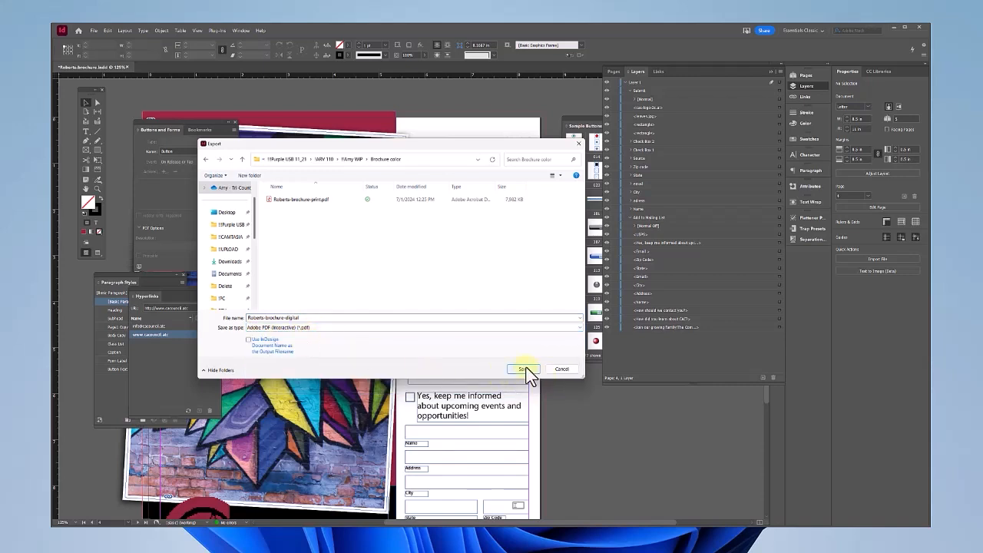
Export all pages to the interactive PDF with image compression set to Automatic, accepting the conversion of colors to RGB
left_click(492, 197)
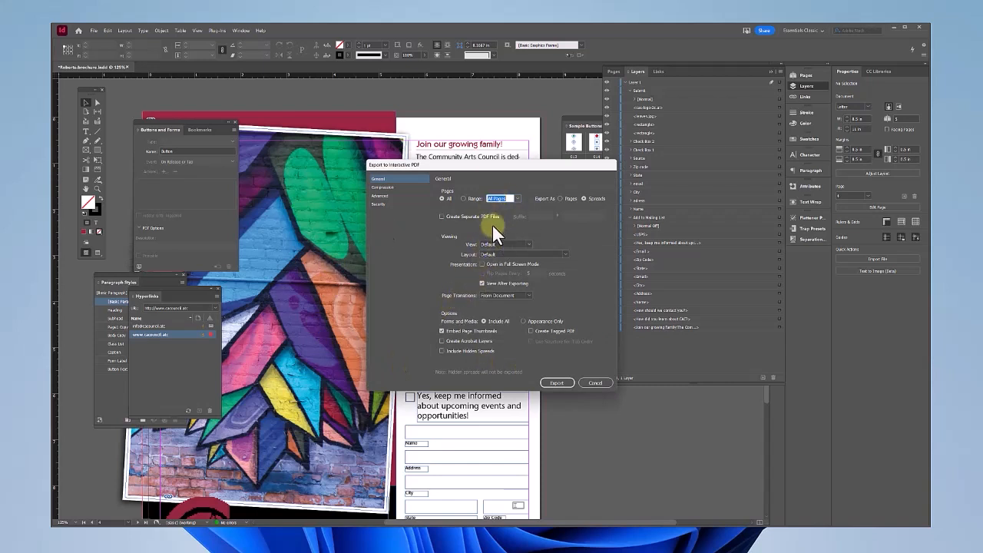
left_click(491, 198)
left_click(379, 188)
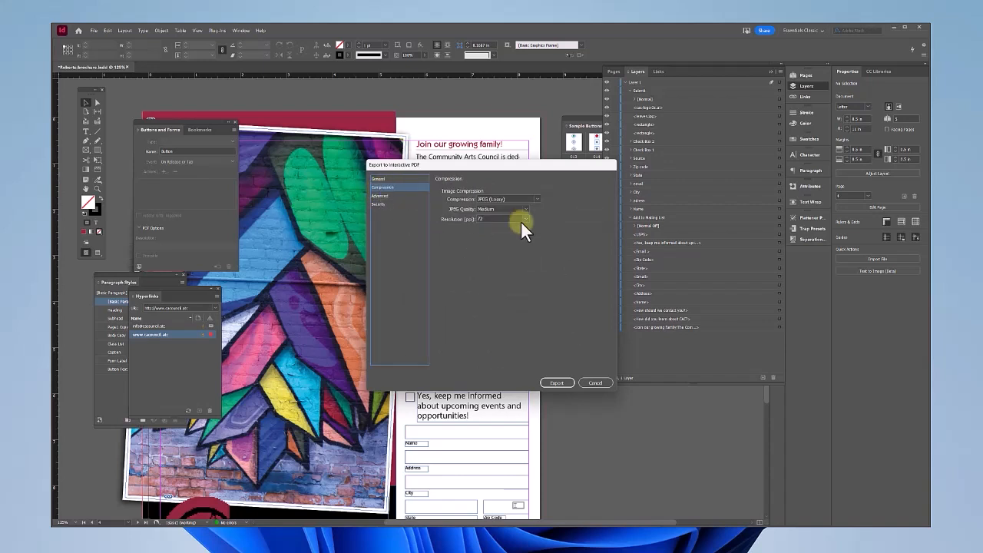
left_click(538, 199)
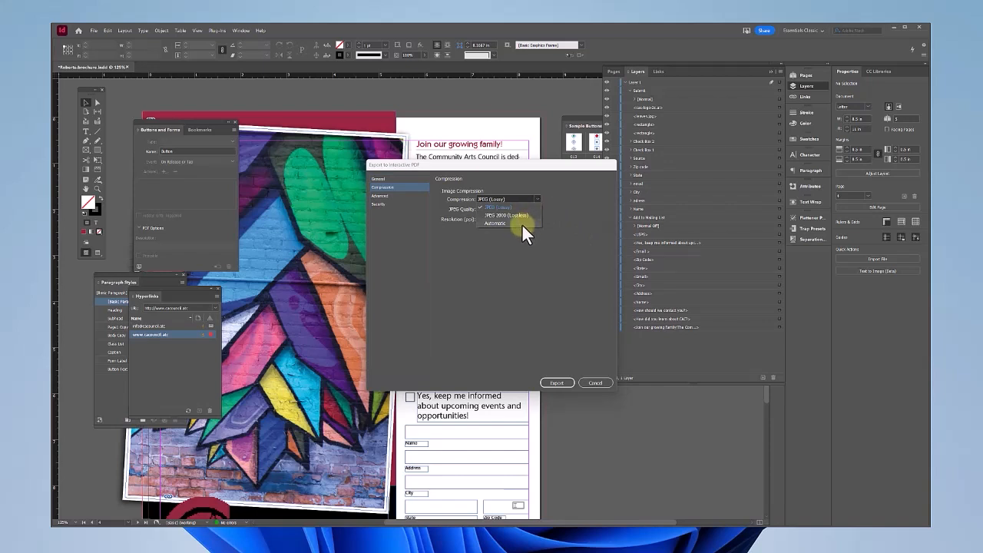
left_click(521, 224)
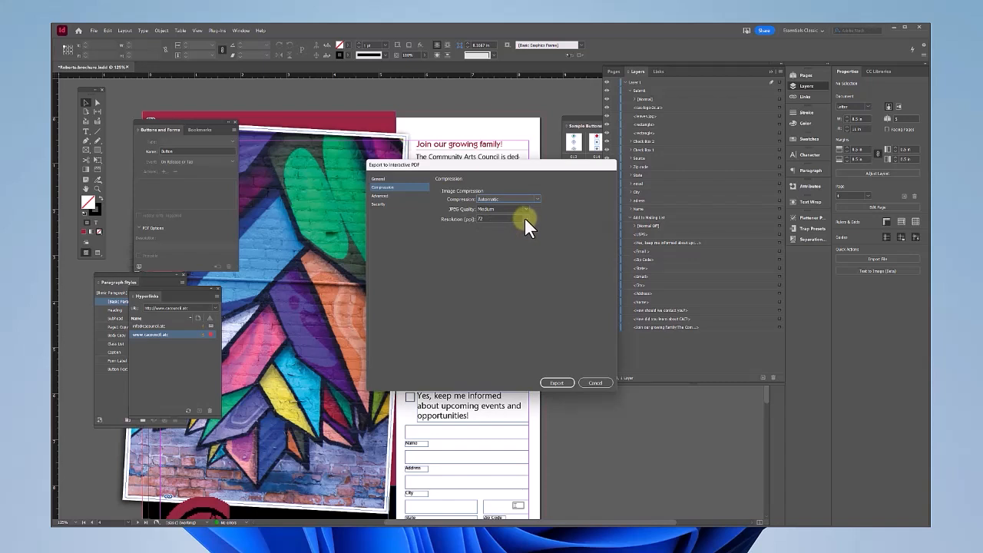
left_click(555, 382)
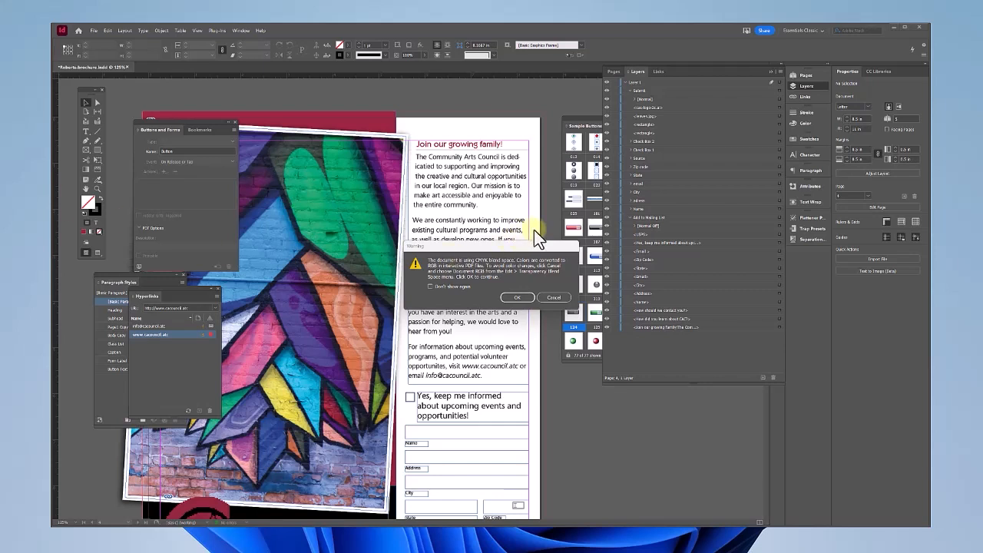
left_click(527, 300)
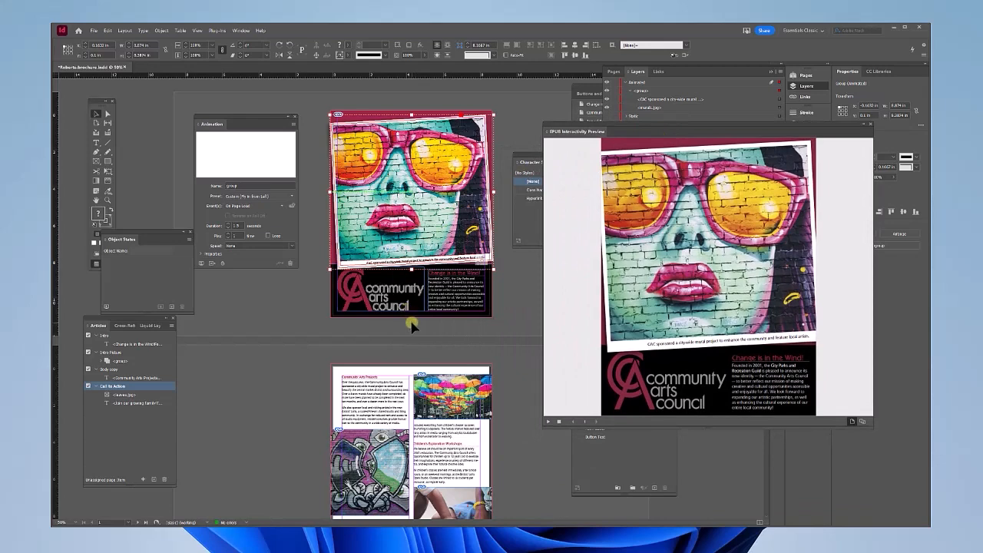
Switch to File Explorer and examine the Roberts-CAC.html file in the upload folder inside Brochure color
mouse_move(247, 548)
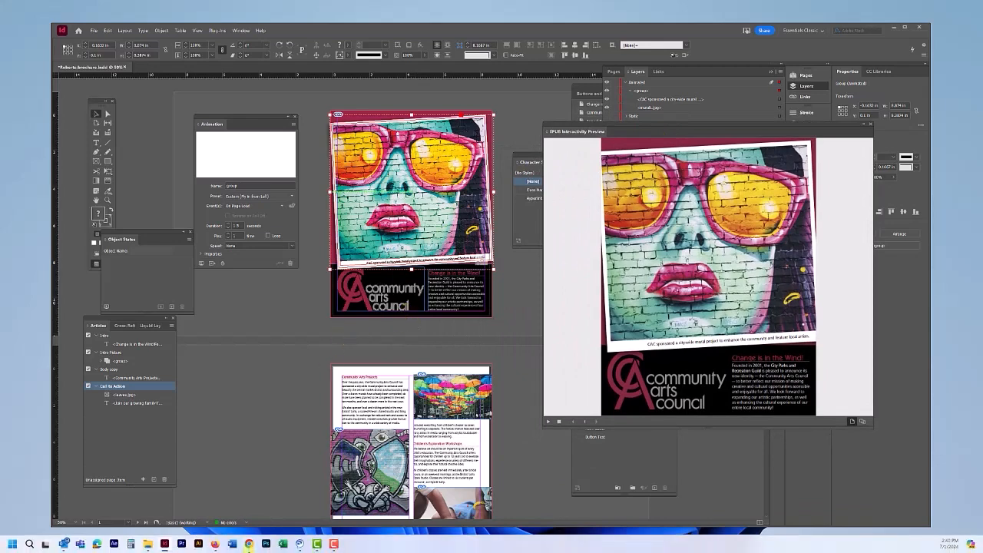
left_click(148, 545)
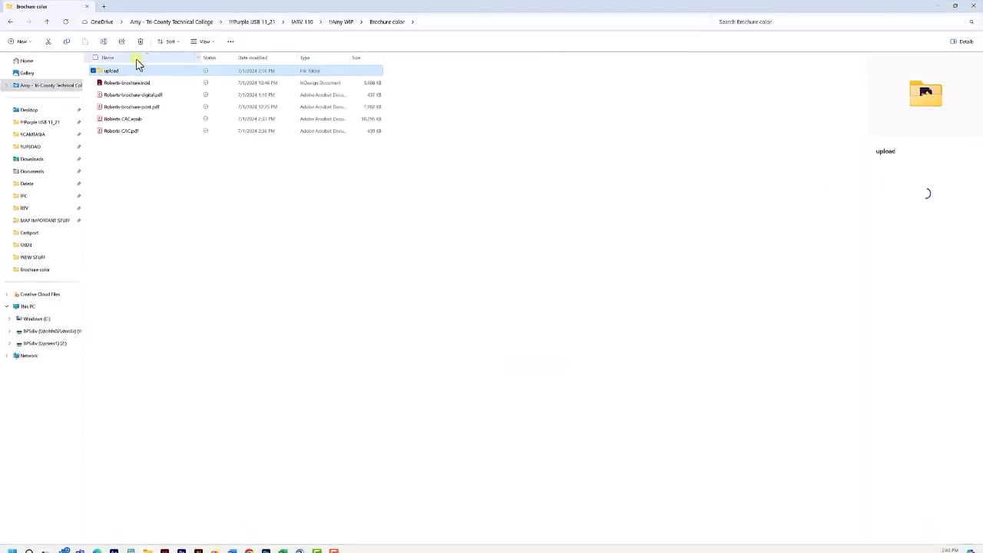
double_click(109, 74)
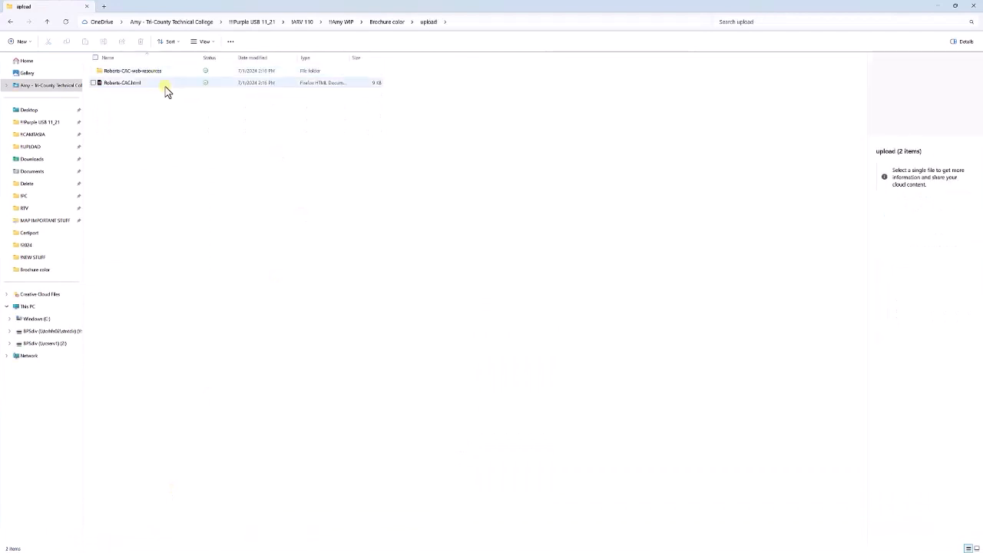
left_click(119, 83)
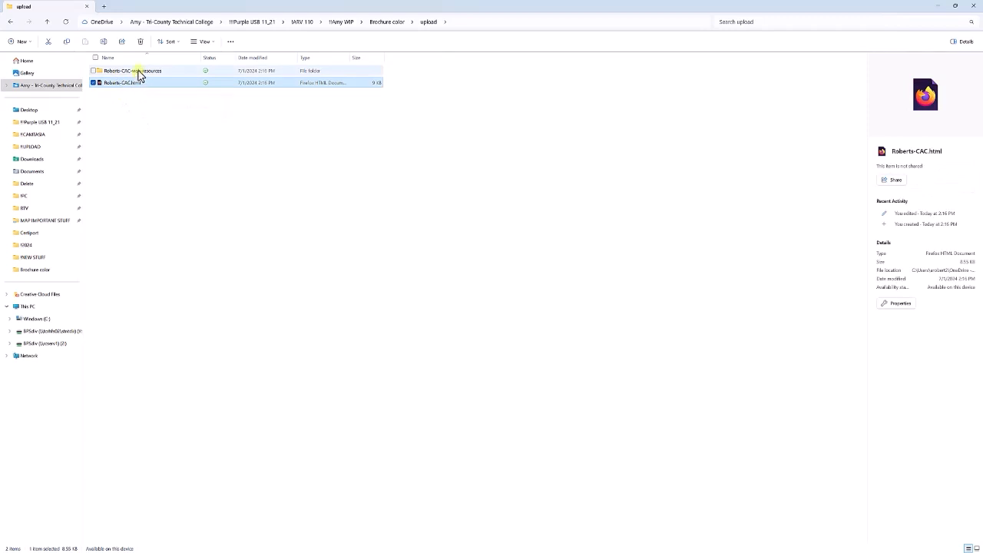
Look through the image and css folders in Roberts-CAC-web-resources, go back to Brochure color and return to InDesign
double_click(139, 72)
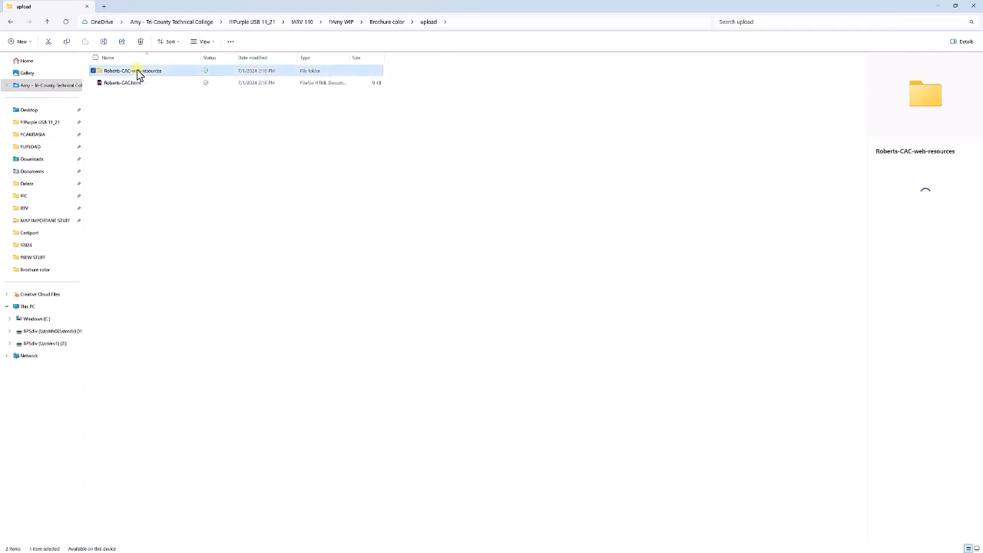
double_click(112, 86)
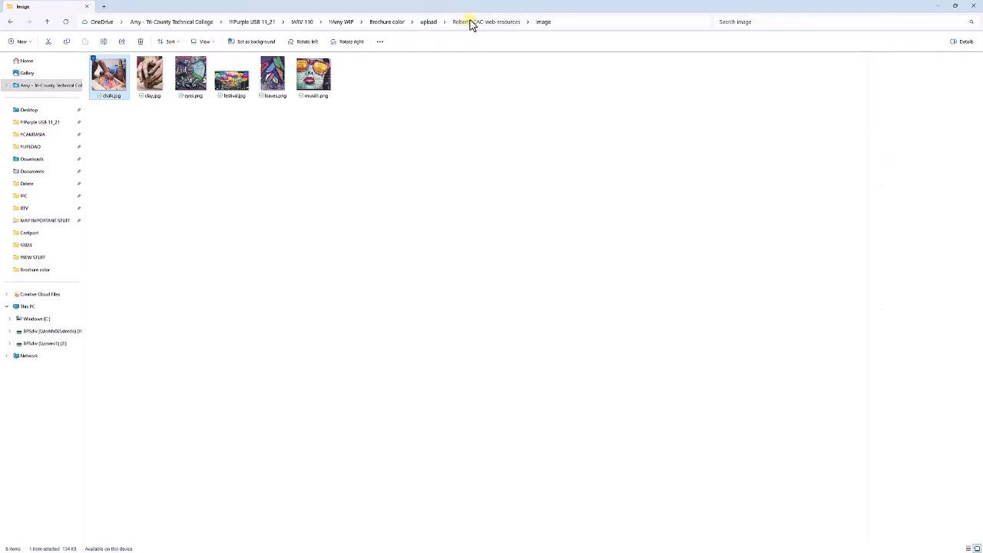
left_click(473, 23)
double_click(111, 72)
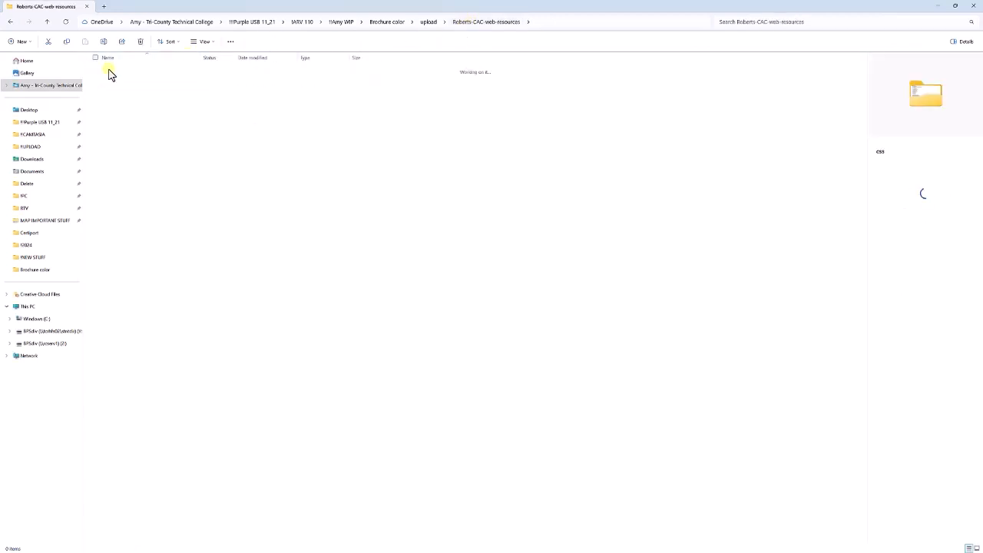
left_click(426, 23)
left_click(390, 23)
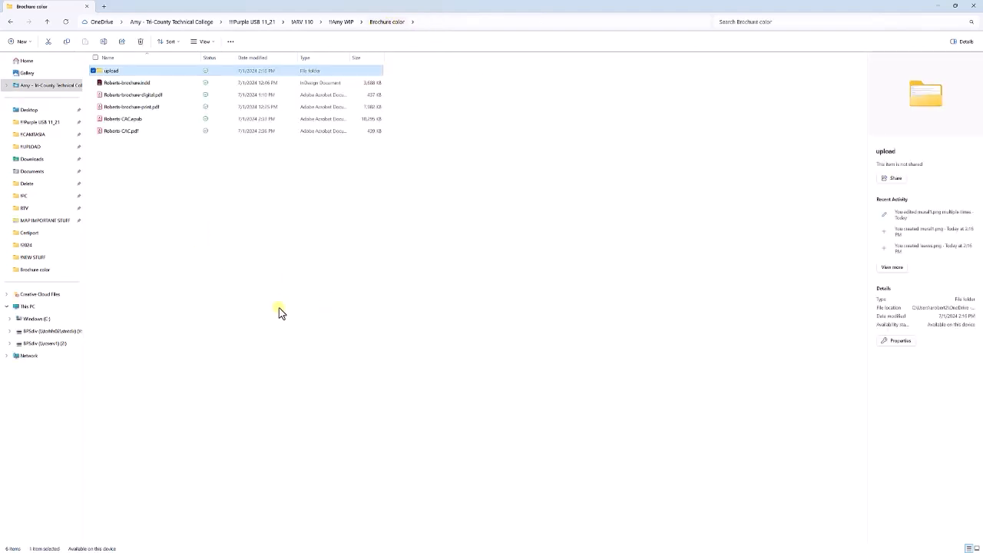
left_click(937, 7)
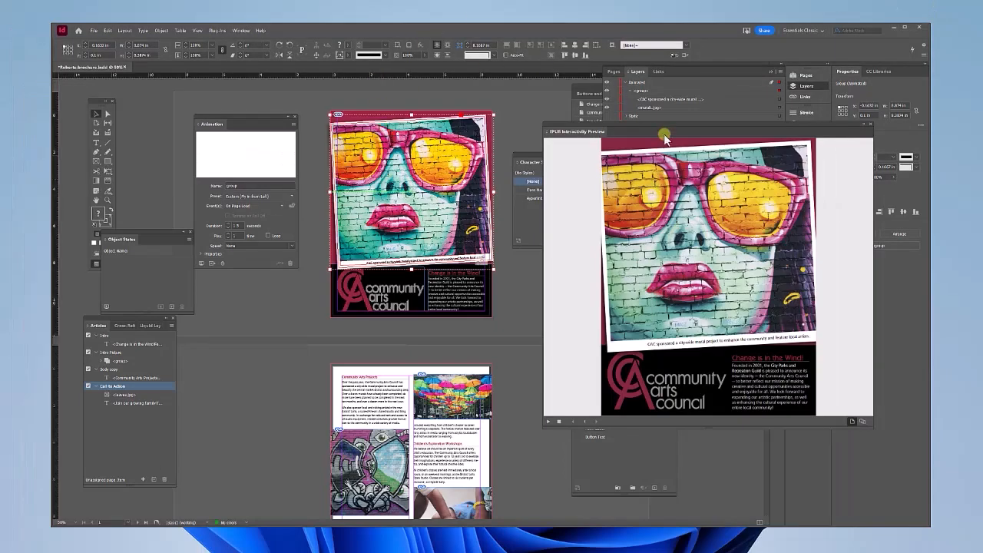
Move the EPUB Interactivity Preview over the document pages and play the mural group's animation
left_click_drag(680, 129, 403, 92)
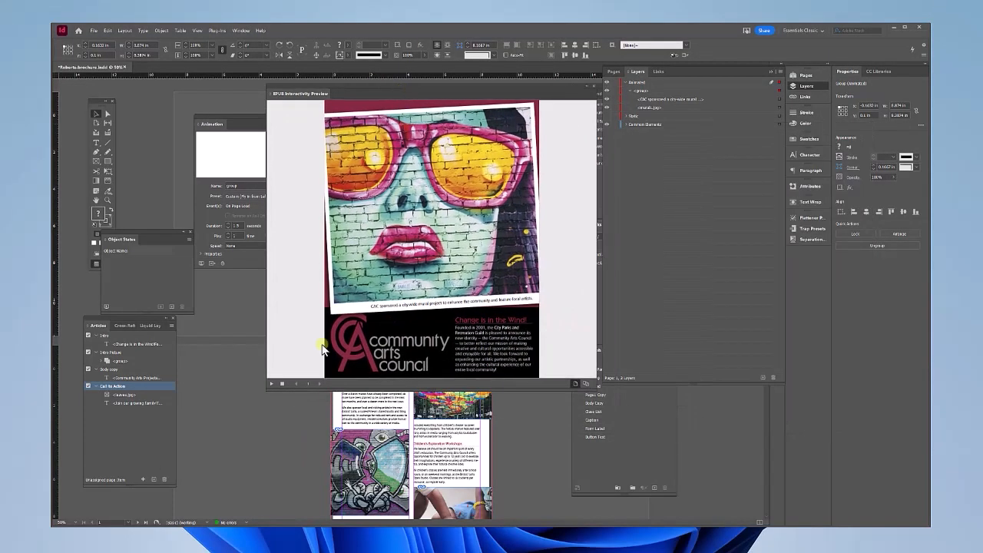
left_click_drag(513, 86, 488, 95)
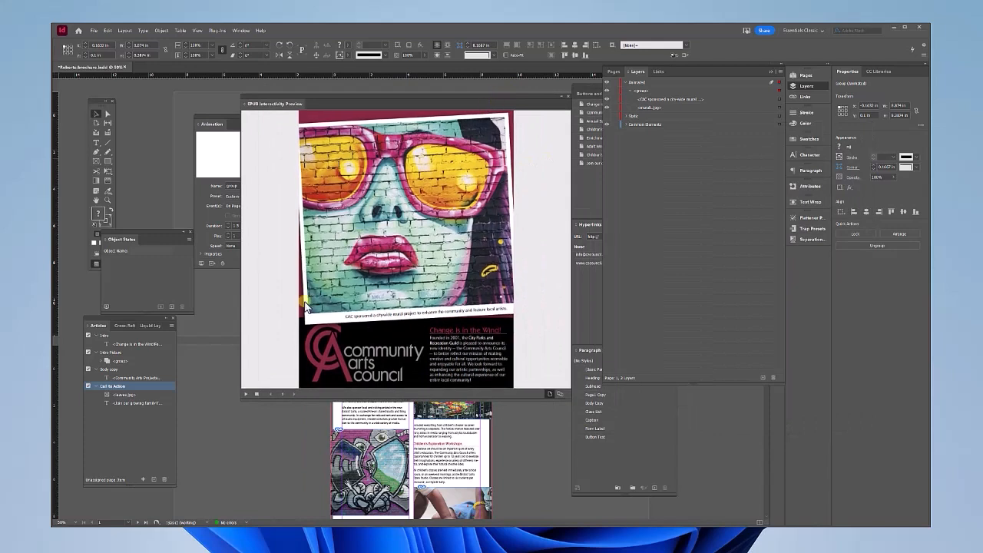
left_click(247, 395)
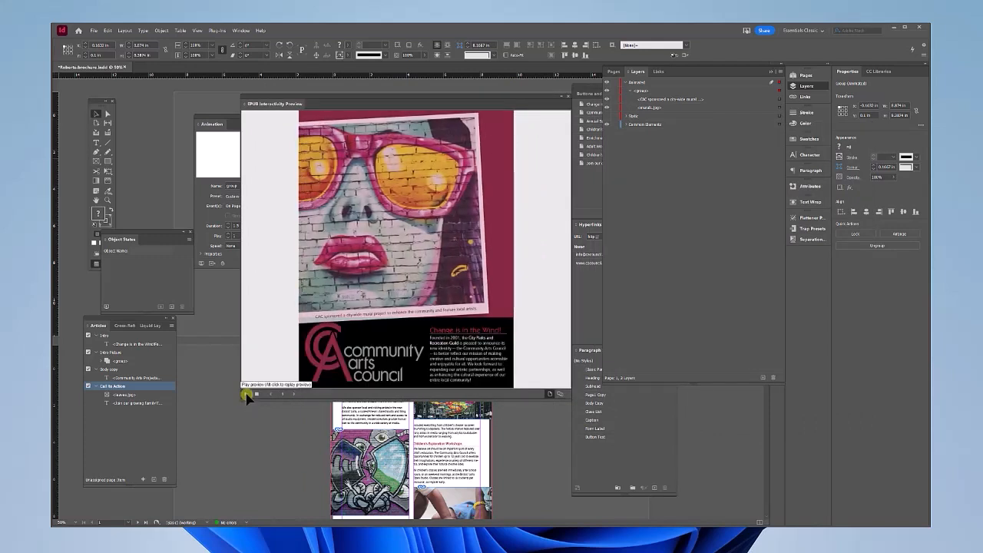